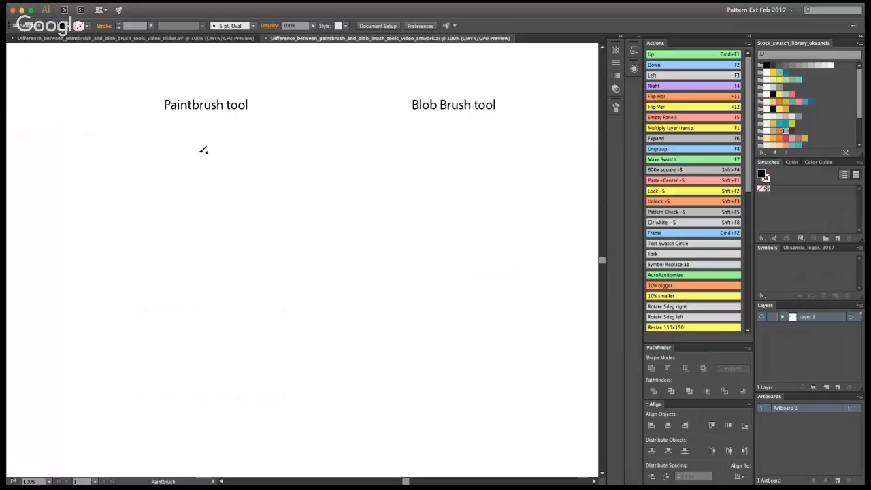
Paint a leaf under the Paintbrush tool heading from two curved outline strokes and a straight midrib extending into a short stem.
mouse_move(200, 146)
left_mouse_down()
mouse_move(193, 218)
mouse_move(245, 280)
left_mouse_up()
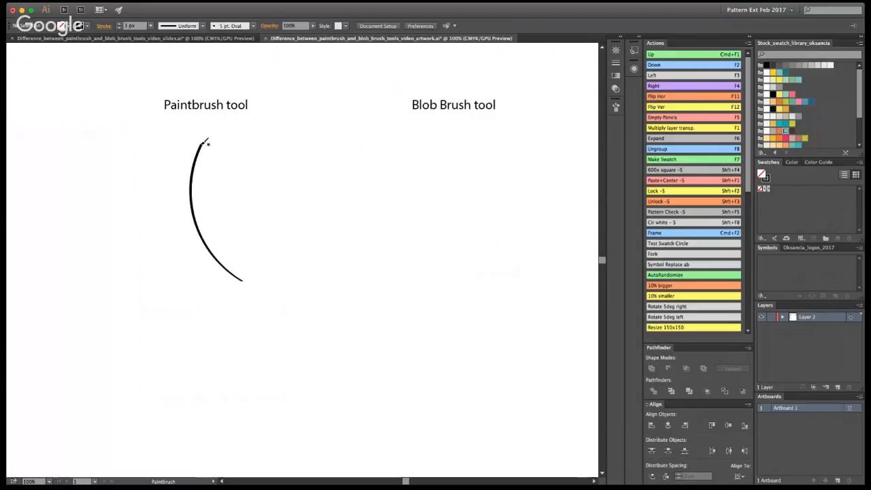
mouse_move(206, 142)
left_mouse_down()
mouse_move(244, 195)
mouse_move(245, 281)
left_mouse_up()
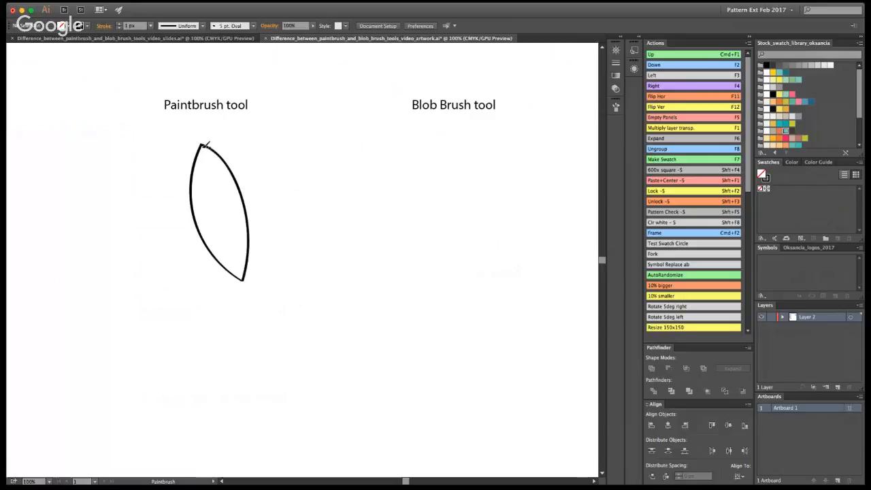
left_click_drag(204, 144, 249, 301)
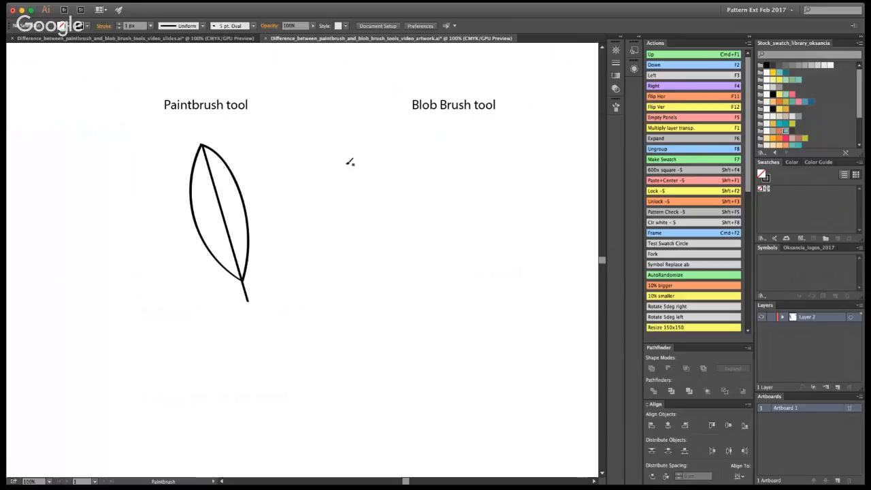
Select all the leaf strokes and try the 3 pt. Round, 7 pt. Round and 5 pt. Flat brushes on them.
key("v")
key("super+a")
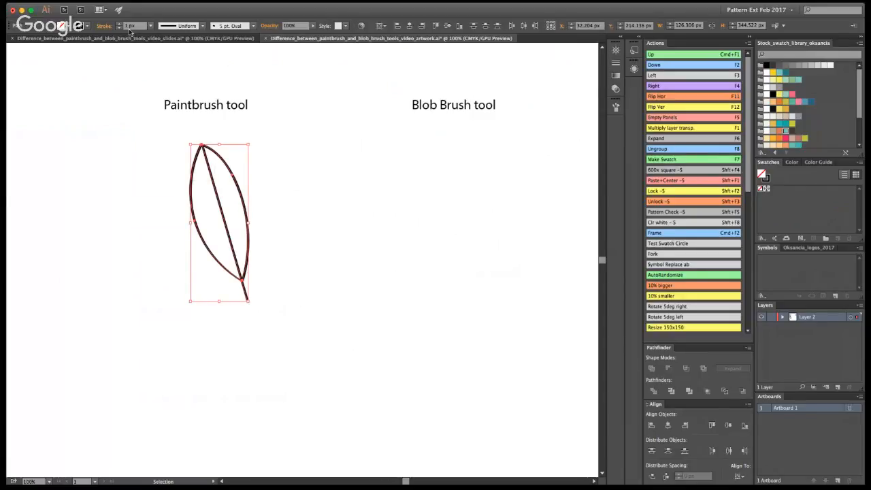
left_click(127, 26)
key("super+z")
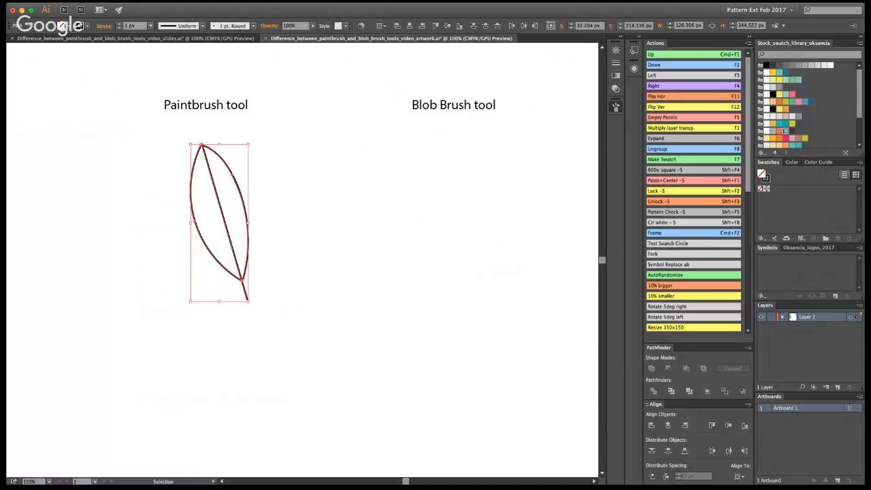
key("super+z")
key("super+z")
key("super+z")
key("super+z")
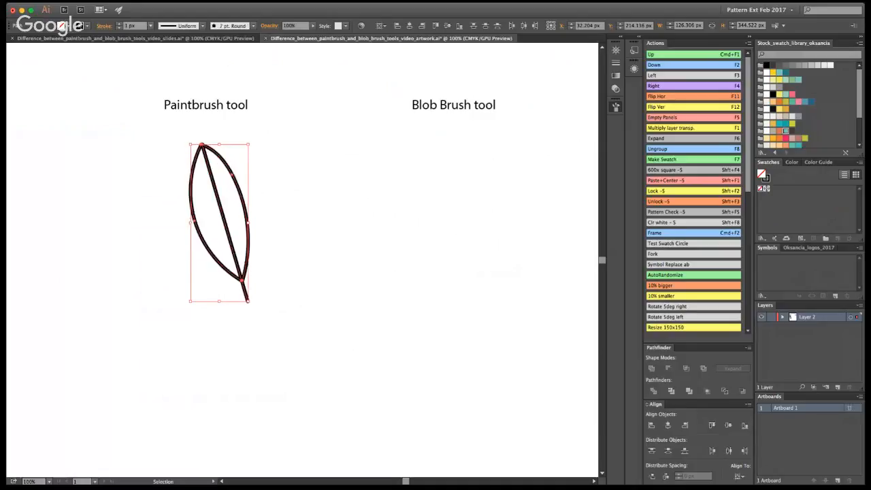
key("super+z")
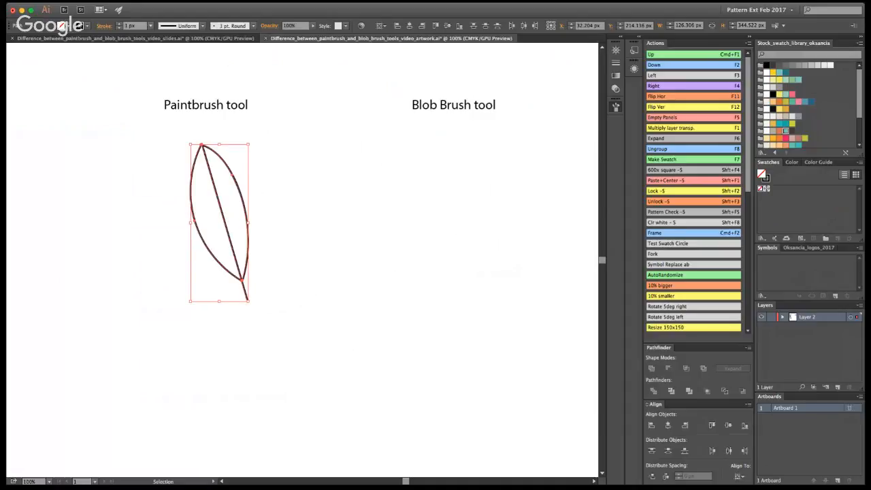
key("super+z")
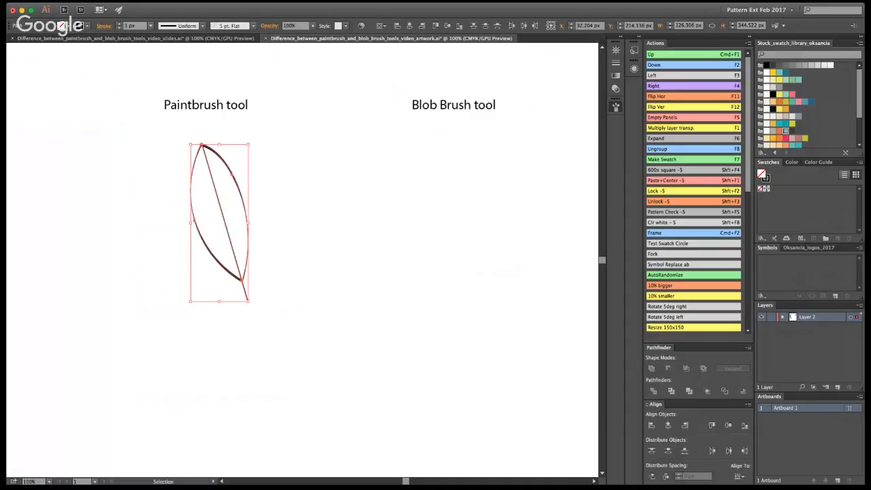
Reselect the leaf strokes, give them the 3 pt. Round brush and deselect them.
left_click(355, 242)
left_click_drag(172, 151, 274, 264)
key("super+z")
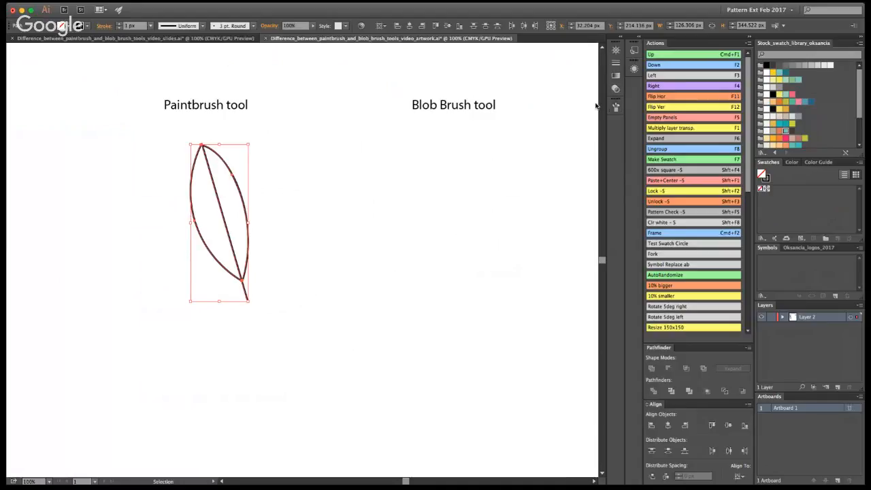
left_click(297, 214)
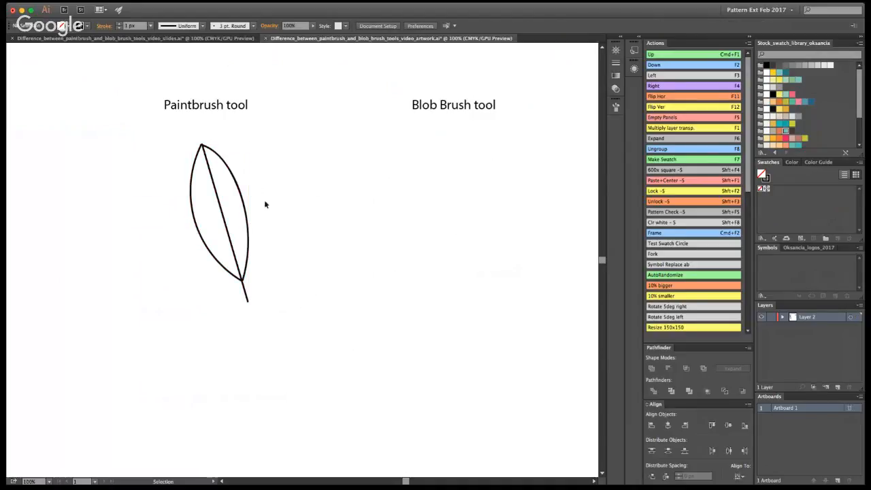
Use Direct Selection to snap the upper end points of the leaf's strokes together at the tip.
left_click_drag(170, 146, 255, 303)
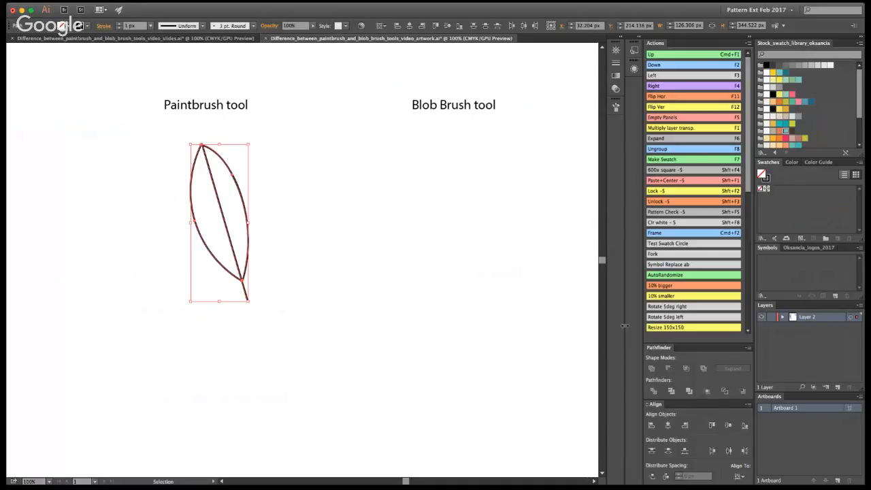
key("z")
left_click(236, 227)
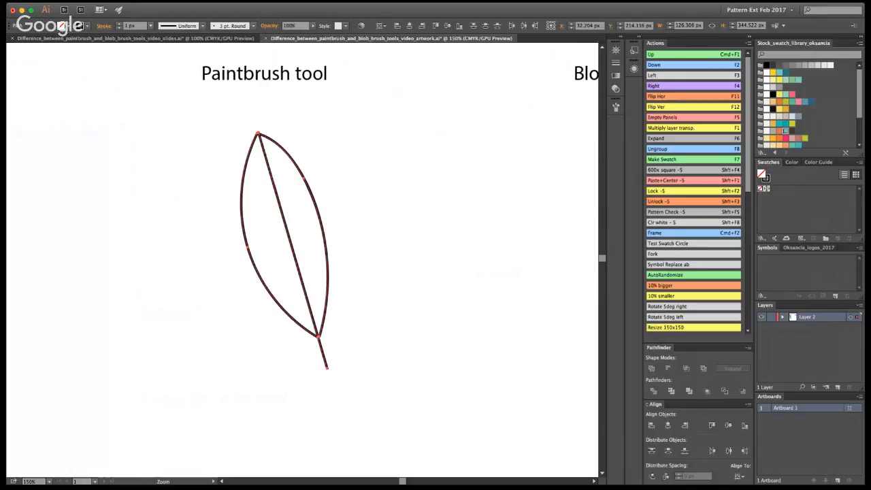
left_click(462, 224, "super")
key("a")
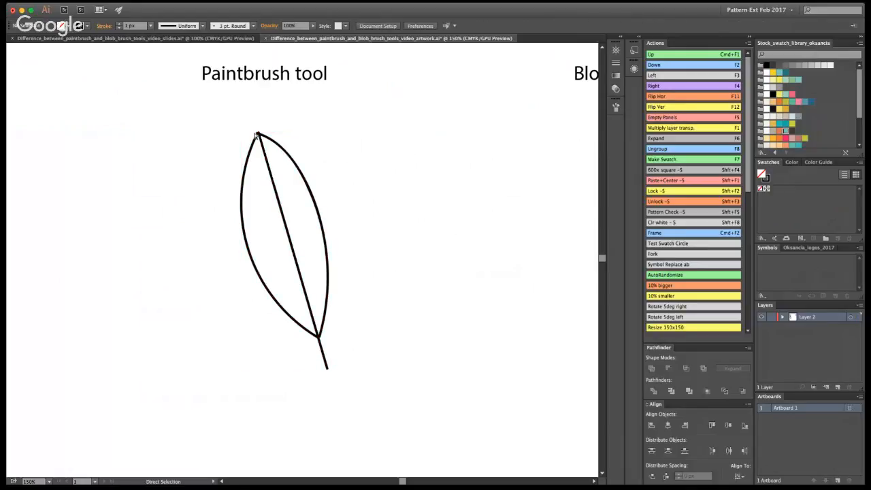
left_click(257, 135)
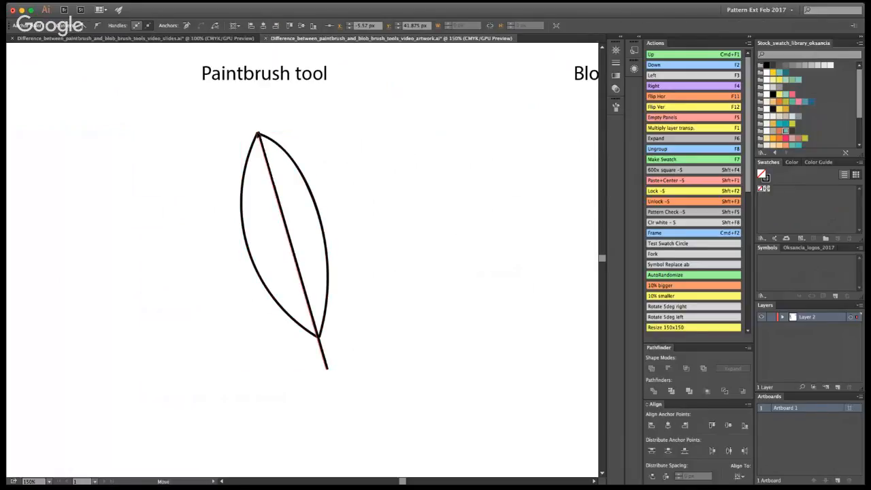
key("super+z")
mouse_move(258, 134)
left_mouse_down()
mouse_move(261, 144)
mouse_move(256, 135)
left_mouse_up()
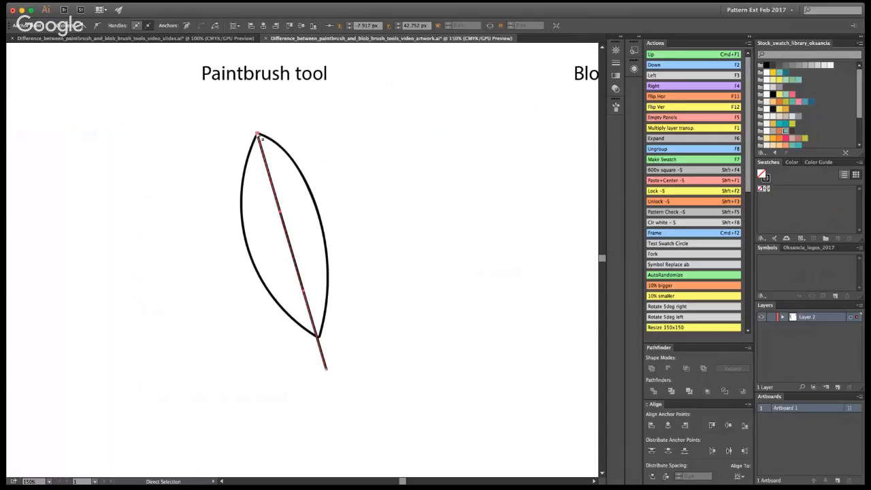
mouse_move(257, 135)
left_mouse_down()
mouse_move(260, 146)
mouse_move(257, 135)
left_mouse_up()
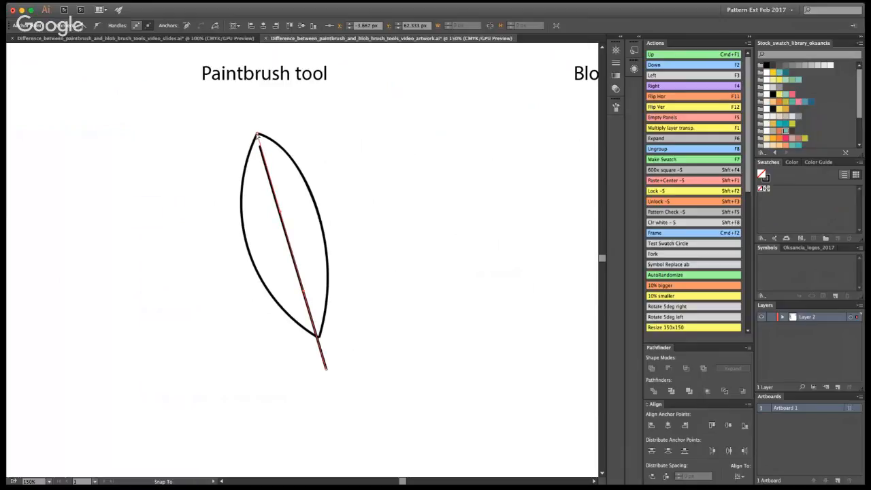
left_click(282, 167)
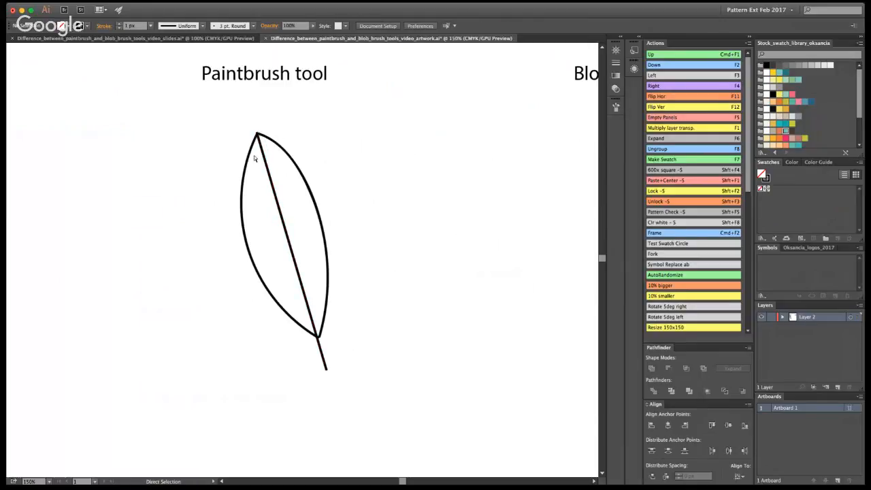
Move the lower end points of both outline curves so they meet on the midrib at the leaf's base.
left_click(318, 337)
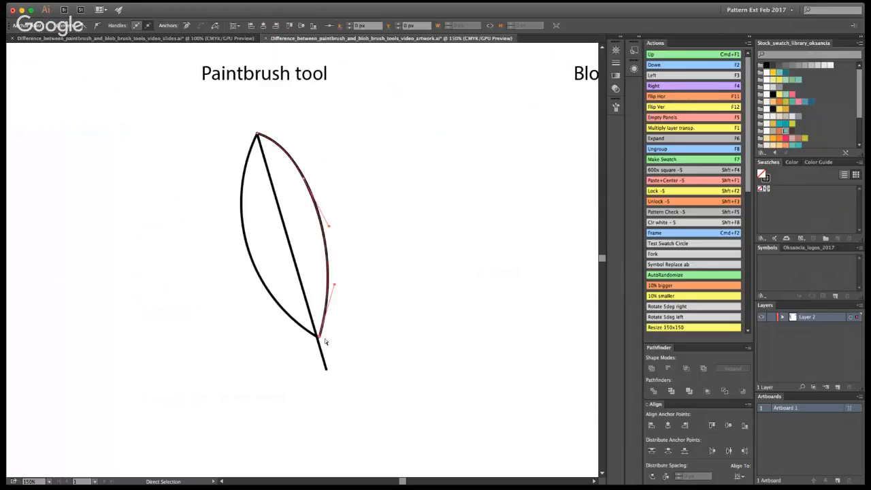
left_click(342, 329)
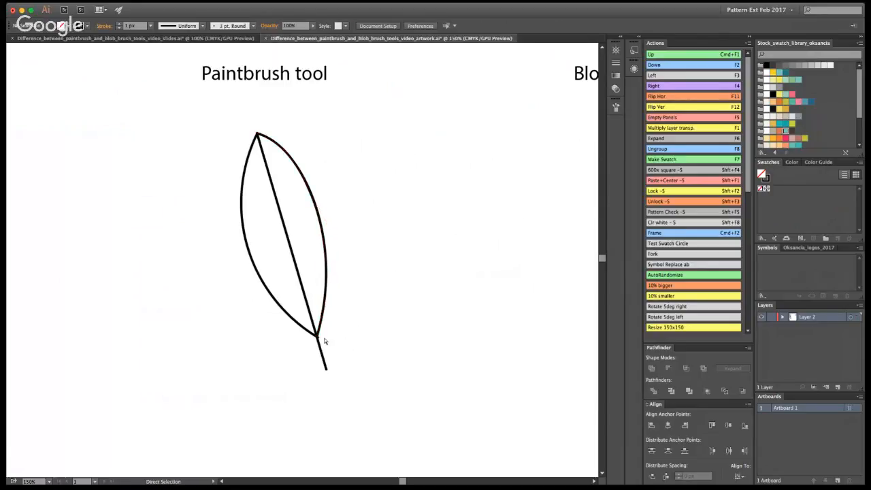
left_click(320, 341)
left_click(318, 338)
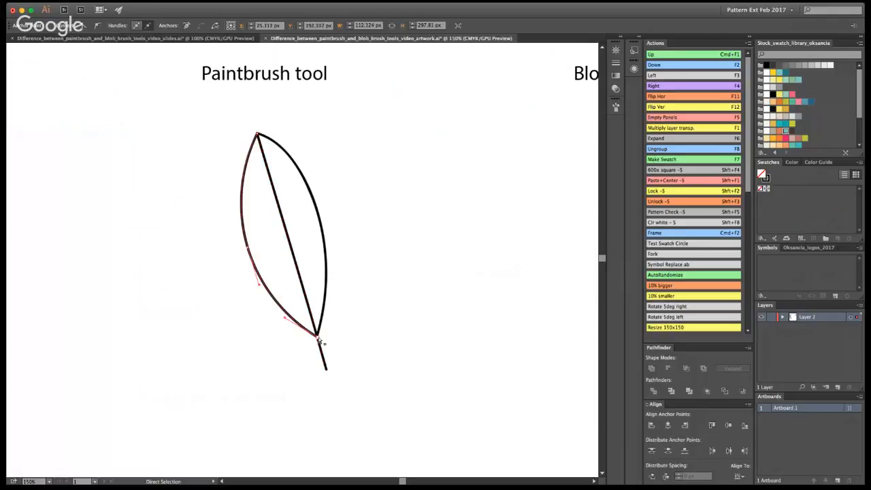
left_click(370, 329)
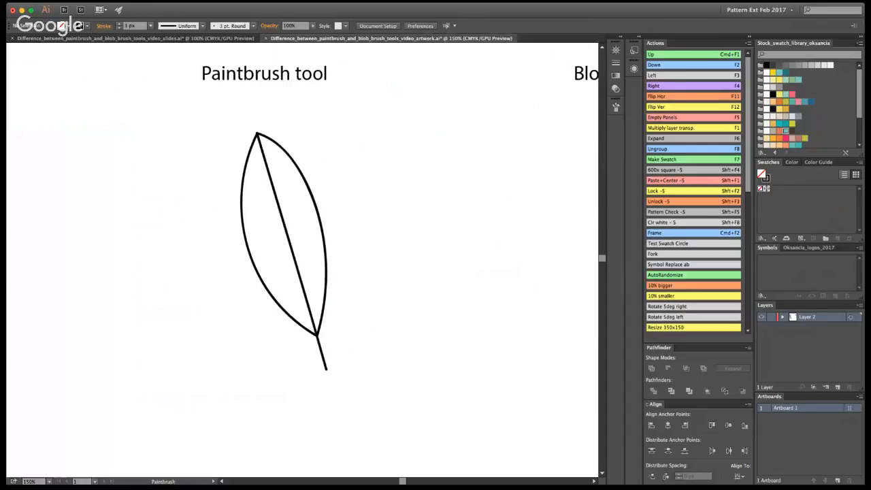
Paint curved veins with the 2 pt. Oval Paintbrush, five on the leaf's right half and four on the left half.
left_click(616, 108)
mouse_move(288, 158)
left_mouse_down()
mouse_move(271, 178)
mouse_move(291, 193)
mouse_move(281, 209)
mouse_move(301, 220)
mouse_move(290, 240)
mouse_move(316, 251)
mouse_move(300, 274)
mouse_move(314, 291)
mouse_move(308, 303)
left_mouse_up()
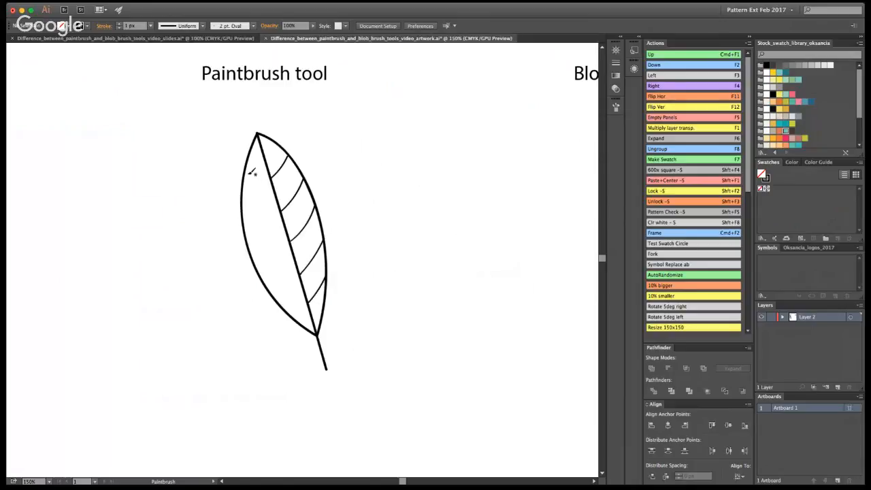
left_click_drag(245, 173, 271, 178)
left_click_drag(243, 212, 280, 211)
left_click_drag(246, 246, 291, 241)
left_click_drag(262, 276, 305, 270)
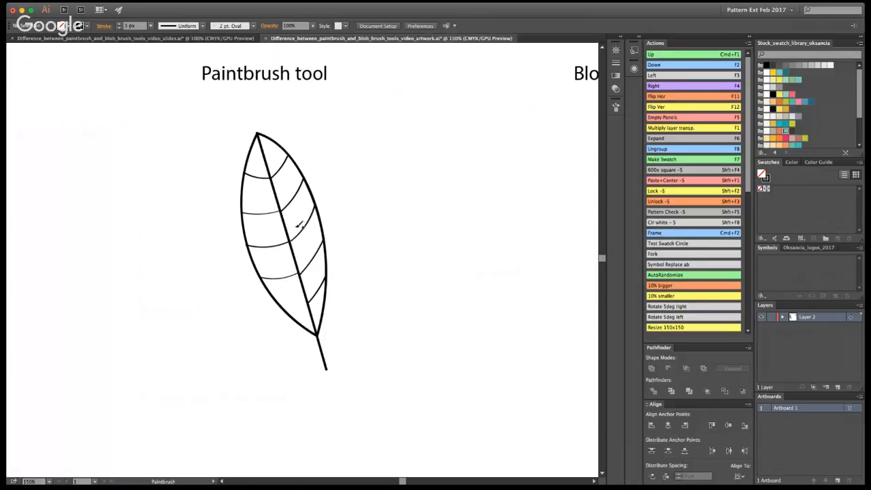
Undo the lowest left-half veins and repaint them, adding a fifth vein near the leaf's base.
key("super+z")
key("super+z")
left_click_drag(246, 241, 285, 243)
key("super+z")
left_click_drag(262, 276, 304, 272)
left_click_drag(281, 305, 316, 297)
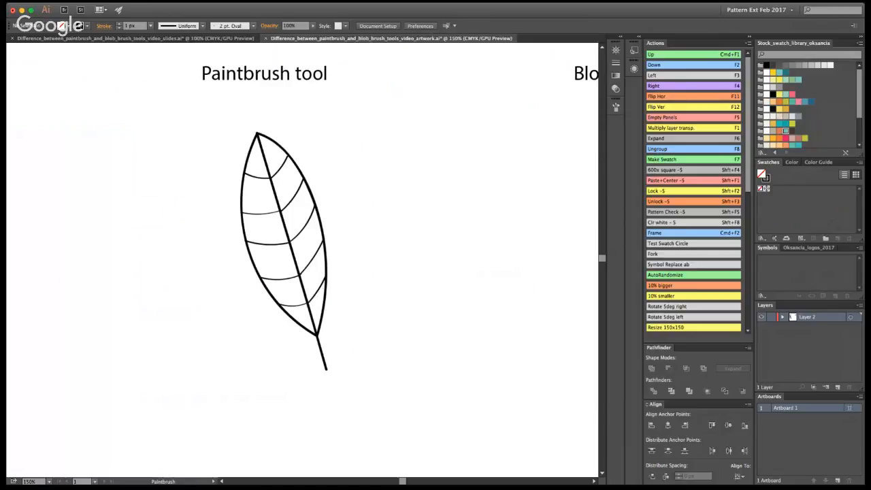
Try moving a single stroke away from the leaf, and undo the move.
key("v")
key("z")
left_click(381, 272, "alt")
left_click(329, 266, "alt")
key("v")
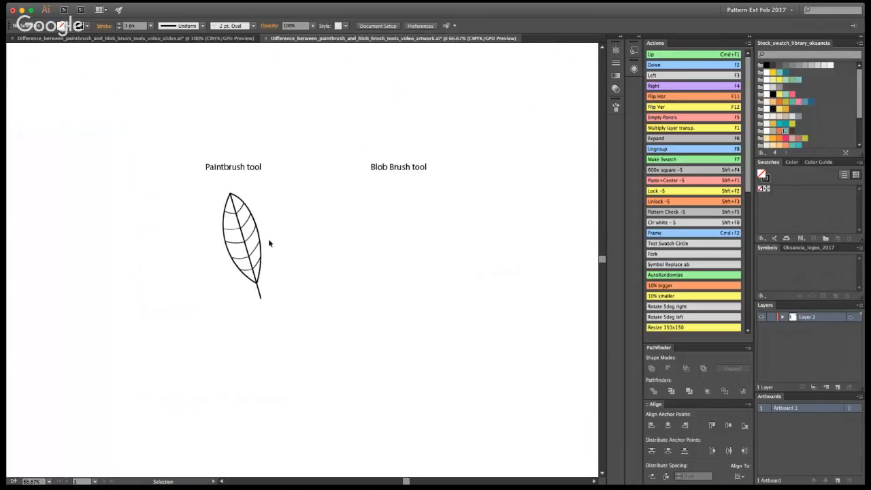
left_click_drag(256, 250, 275, 255)
left_click(306, 270)
key("super+z")
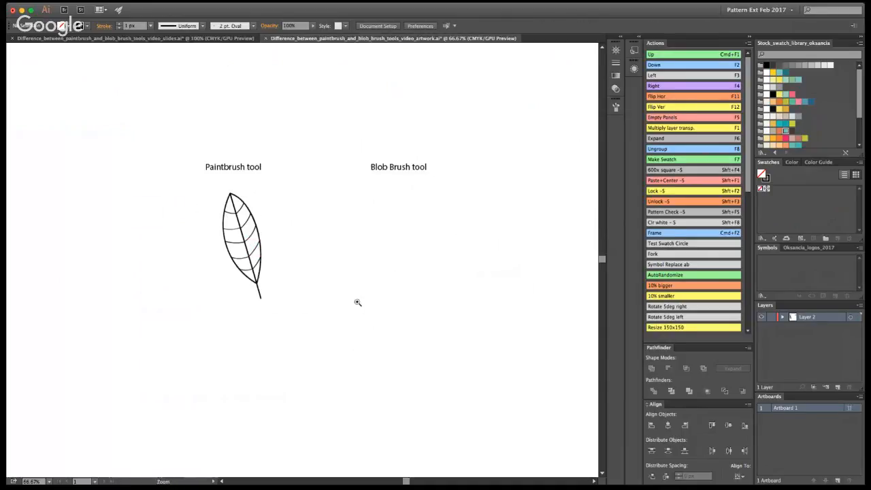
Pull both outline curves and one right-half vein away from the leaf as separate paths.
key("z")
left_click_drag(195, 198, 279, 275)
left_click_drag(215, 193, 479, 191)
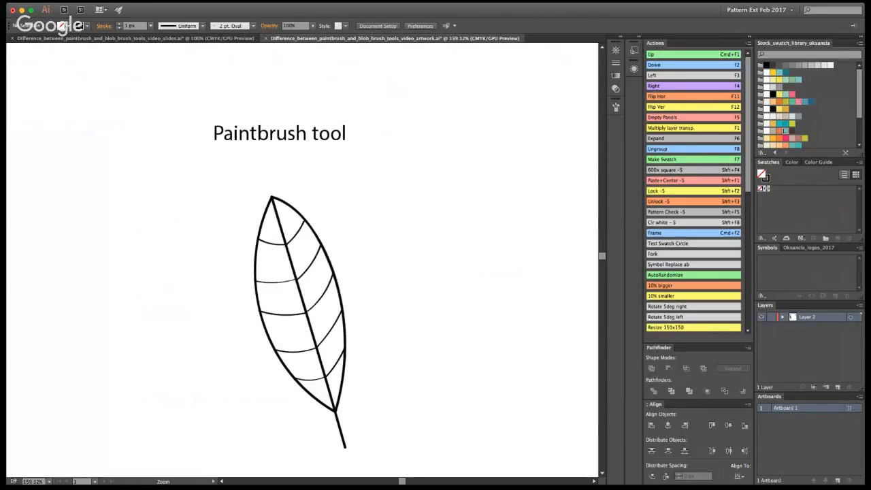
key("v")
left_click_drag(313, 229, 327, 225)
left_click_drag(259, 234, 249, 230)
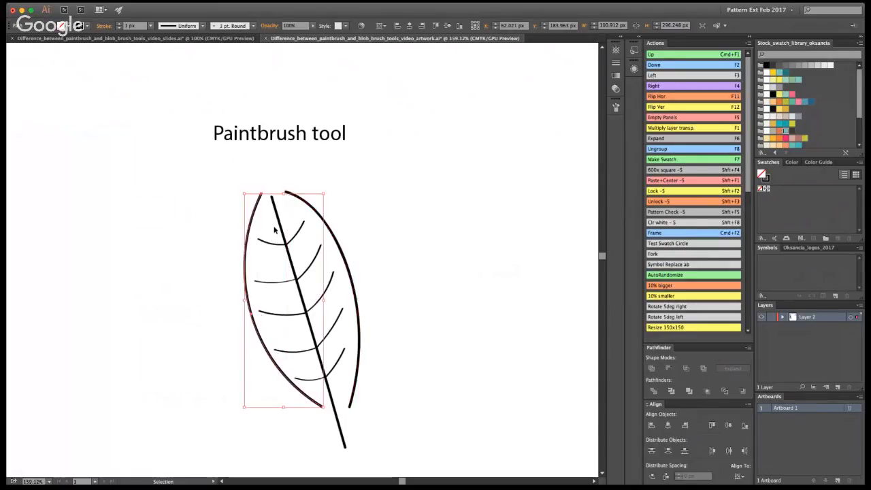
left_click(407, 314)
left_click_drag(301, 272, 313, 278)
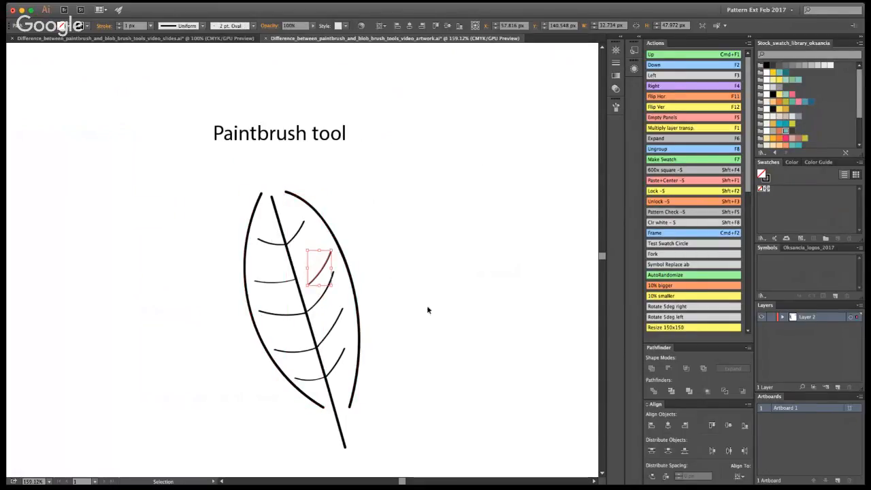
Undo the moves of the vein and both outline curves, and deselect everything.
key("super+z")
key("super+z")
key("super+z")
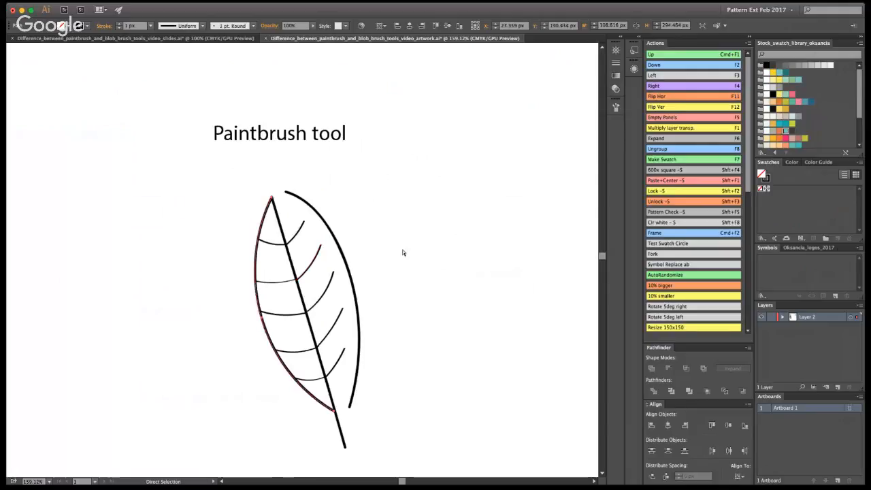
left_click(416, 303)
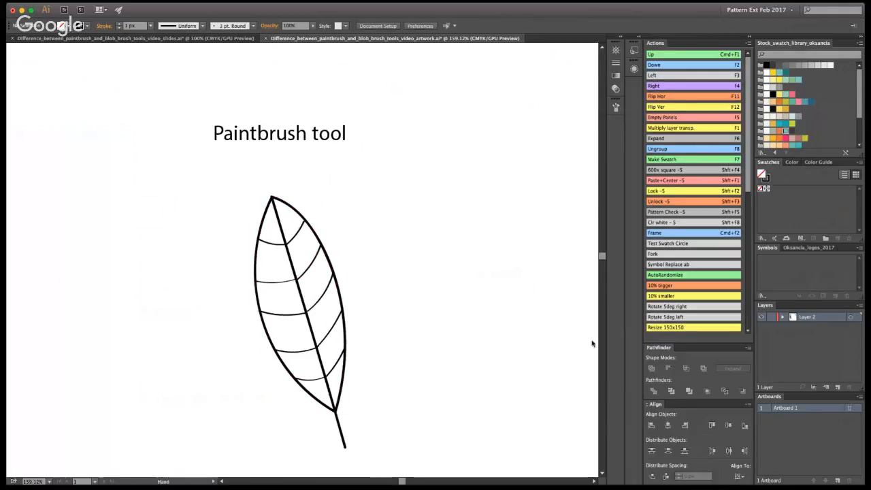
Paint a short curved stroke under the Blob Brush tool heading with the Blob Brush, and select the resulting shape.
mouse_move(458, 319)
left_mouse_down()
mouse_move(420, 292)
mouse_move(387, 310)
left_mouse_up()
scroll(388, 306, "right", 3)
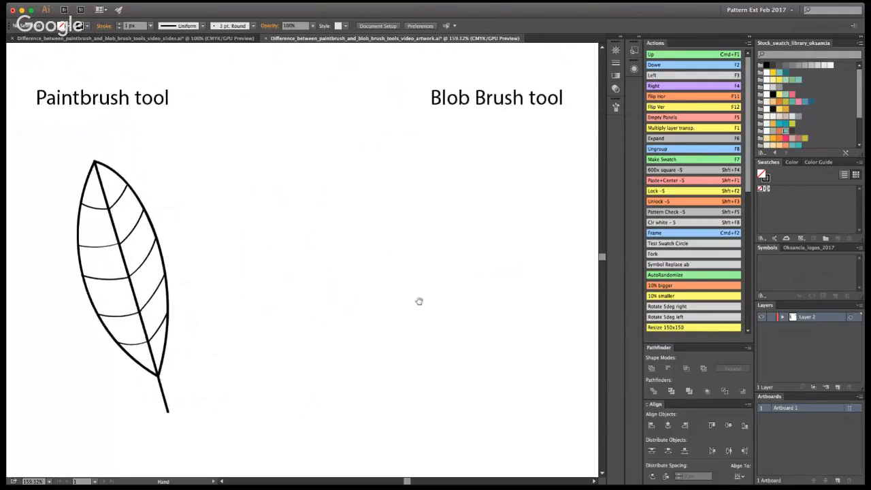
key("b")
key("shift+b")
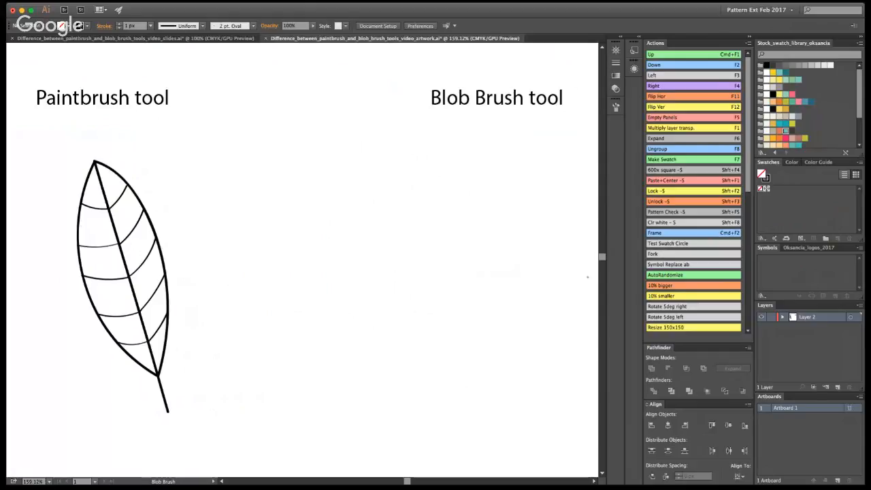
key("h")
left_click_drag(433, 294, 418, 286)
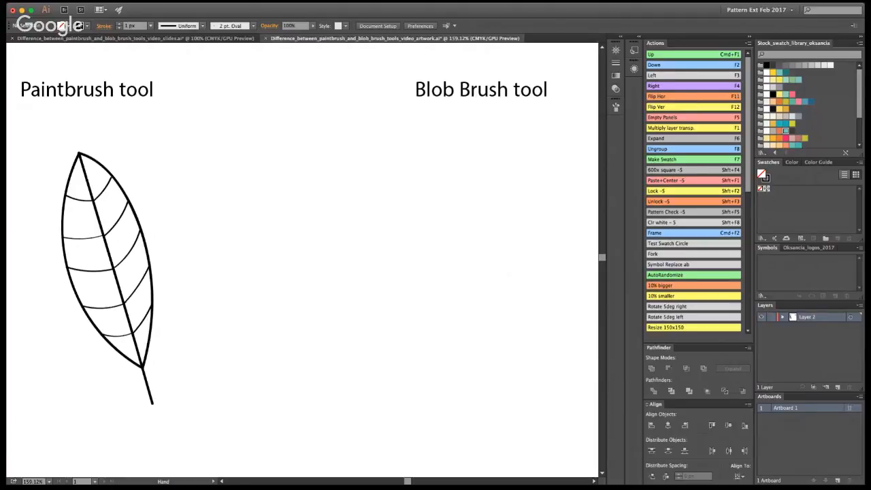
key("shift+b")
left_click_drag(443, 140, 451, 183)
key("v")
left_click(446, 164)
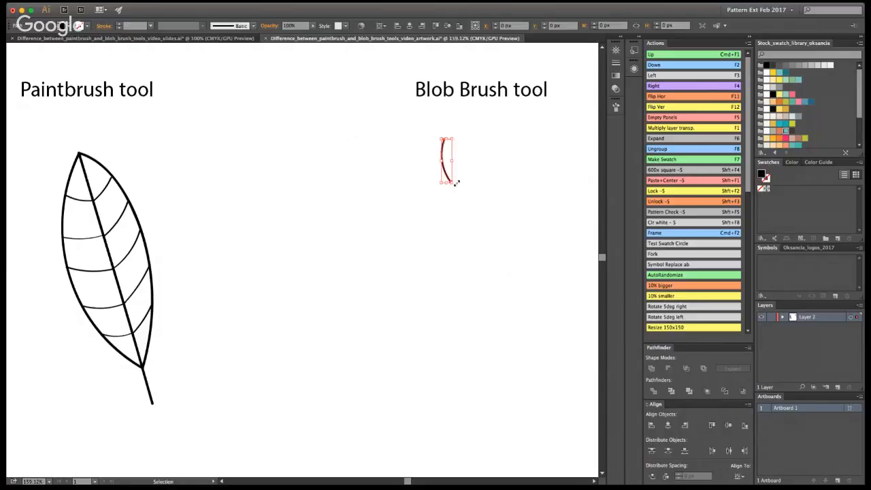
Delete the short test stroke under the Blob Brush tool heading and activate the Blob Brush.
key("Delete")
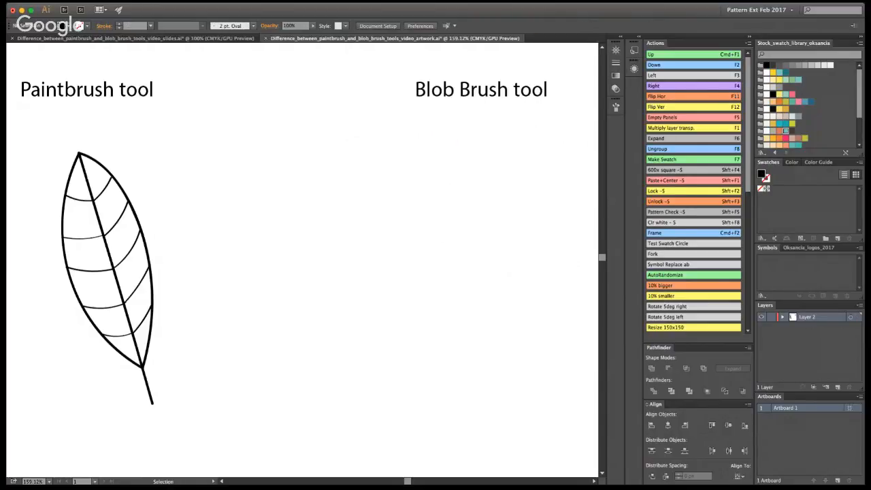
key("shift+b")
left_click_drag(412, 129, 411, 203)
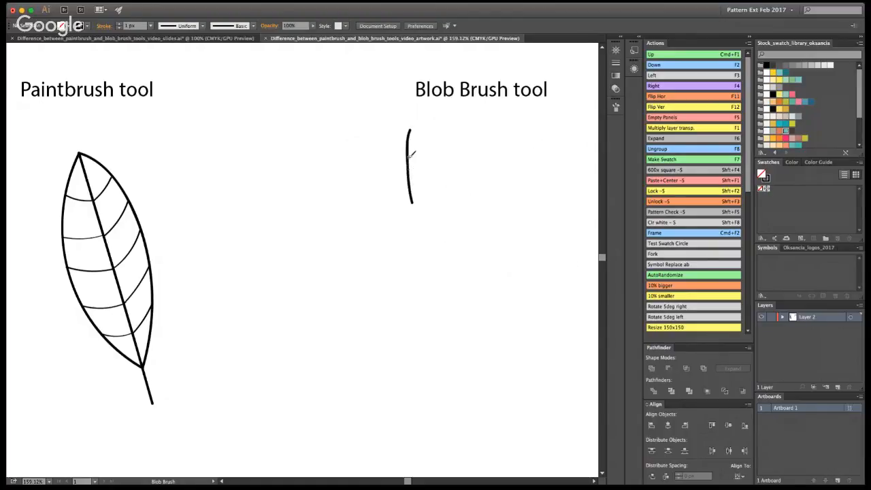
key("super+z")
left_click_drag(407, 132, 403, 174)
key("super+z")
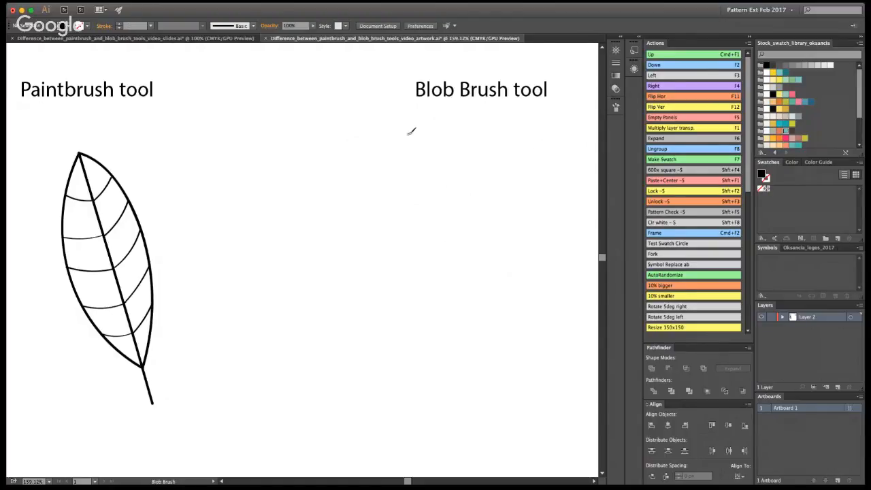
mouse_move(408, 129)
left_mouse_down()
mouse_move(410, 207)
mouse_move(491, 340)
left_mouse_up()
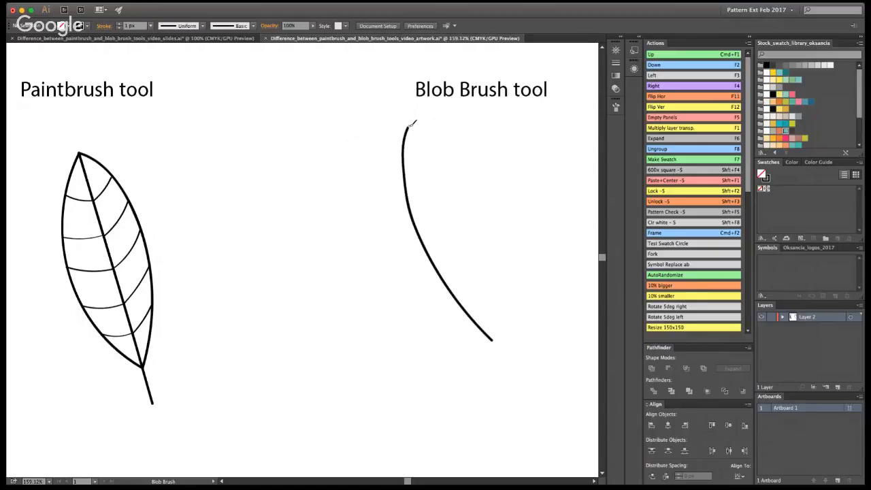
key("super+z")
left_click_drag(399, 127, 397, 232)
key("super+z")
Paint a leaf under the Blob Brush tool heading from two curved outline strokes and a straight midrib extending into a stem.
mouse_move(400, 126)
left_mouse_down()
mouse_move(395, 169)
mouse_move(415, 232)
mouse_move(462, 297)
mouse_move(502, 330)
left_mouse_up()
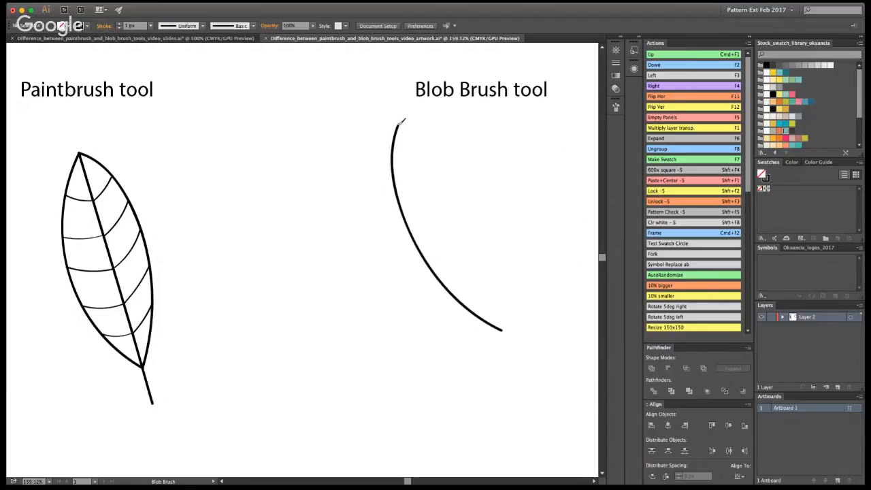
mouse_move(398, 125)
left_mouse_down()
mouse_move(466, 186)
mouse_move(491, 251)
mouse_move(502, 330)
left_mouse_up()
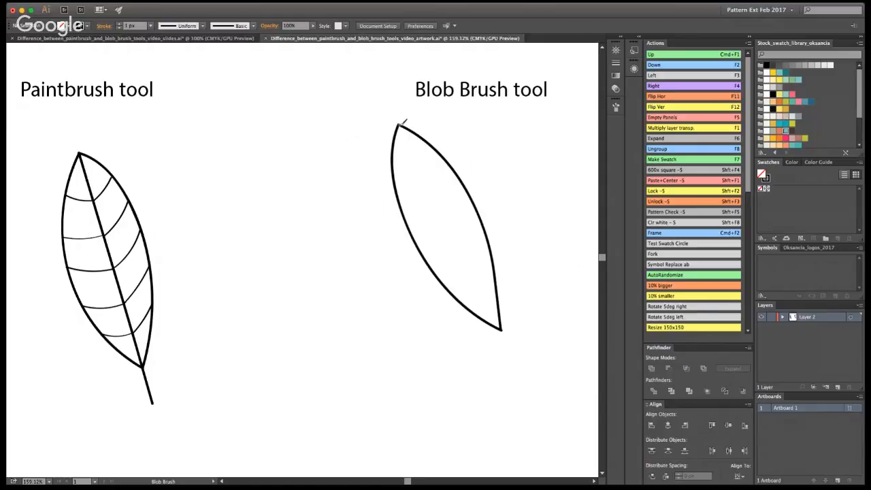
left_click_drag(403, 123, 517, 363)
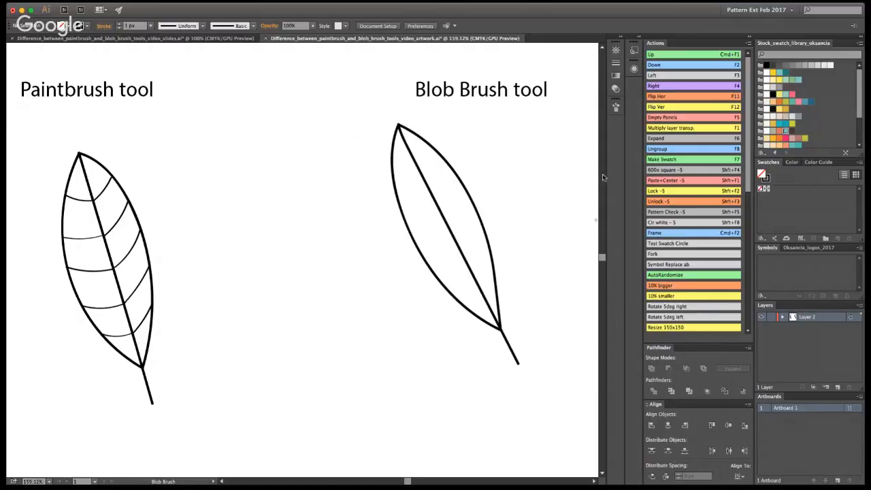
Bulge the lower right outline of the Paintbrush leaf outward with its bottom anchor's direction handle, and undo the change.
key("v")
left_click(149, 258)
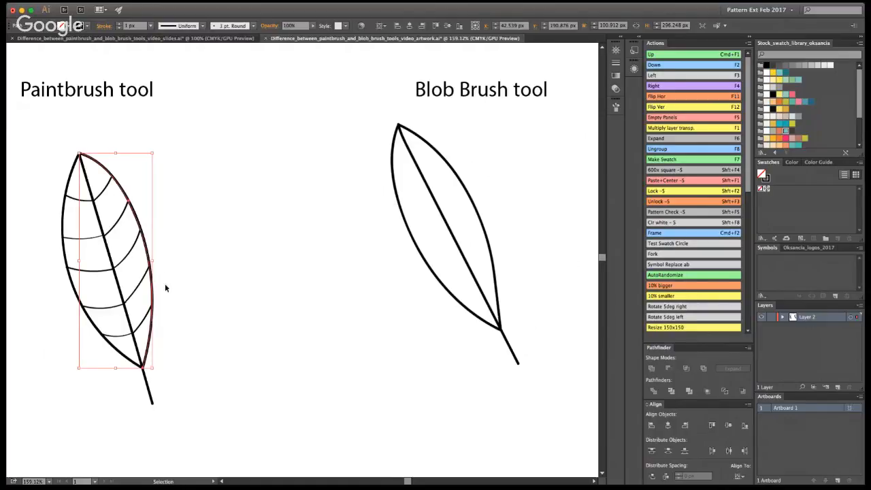
key("a")
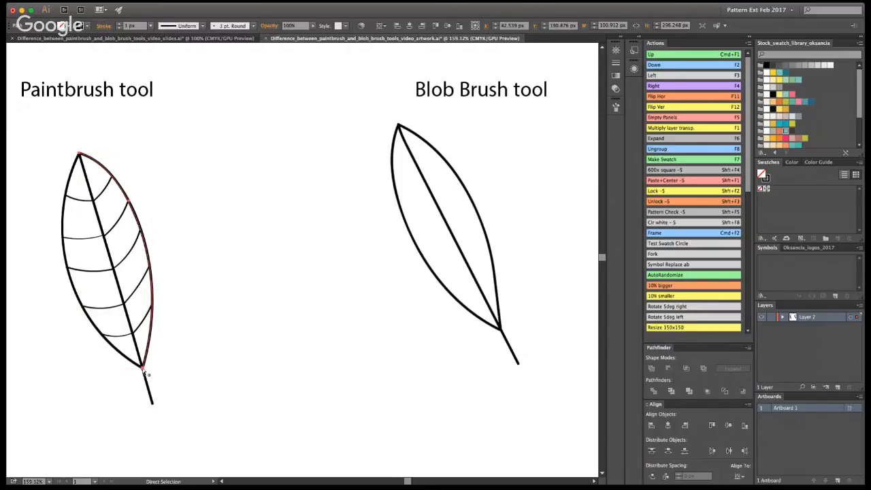
left_click(143, 369)
left_click_drag(160, 313, 183, 309)
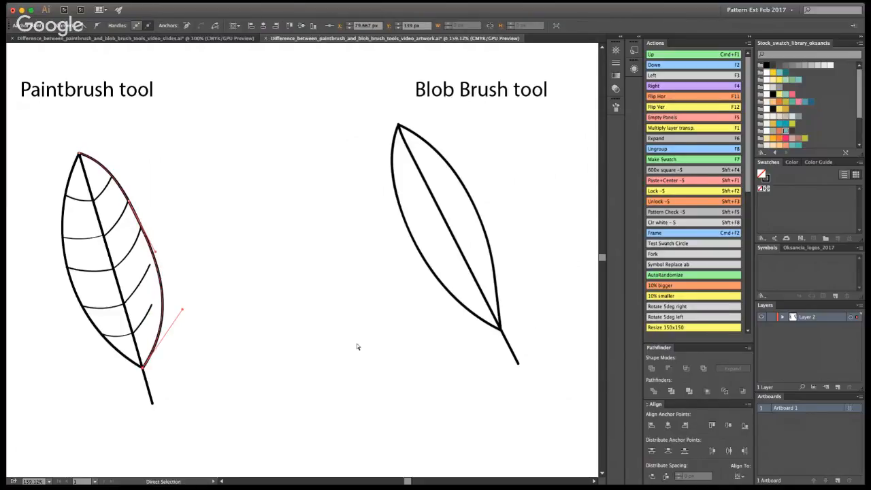
key("super+z")
Rotate the whole Blob Brush leaf slightly clockwise, place it a little lower under its heading, and deselect it.
left_click(508, 303)
key("v")
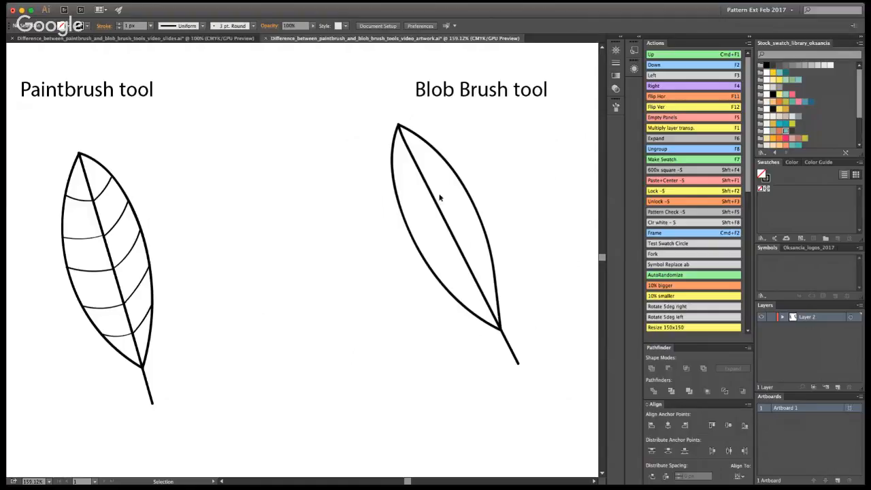
left_click_drag(378, 123, 565, 354)
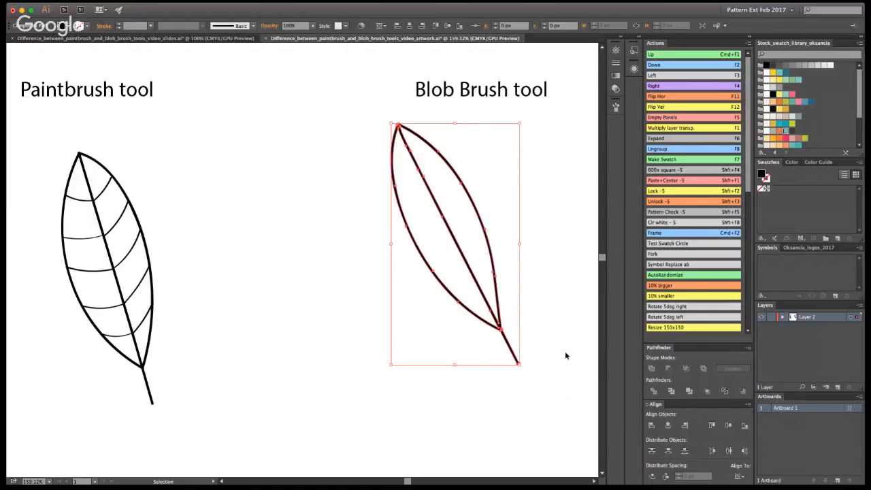
left_click_drag(521, 124, 533, 133)
key("super+z")
left_click(508, 288)
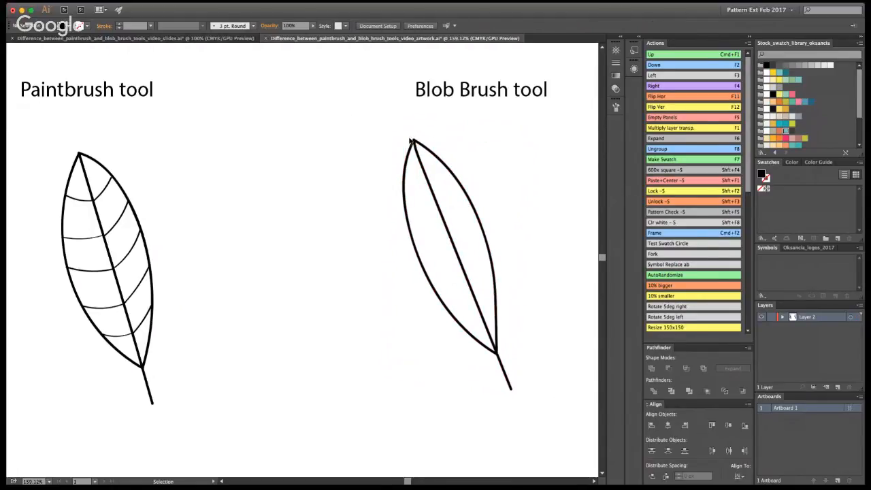
Select the Blob Brush leaf and both leaves together to compare their paths, and clear the selection.
left_click_drag(395, 134, 521, 247)
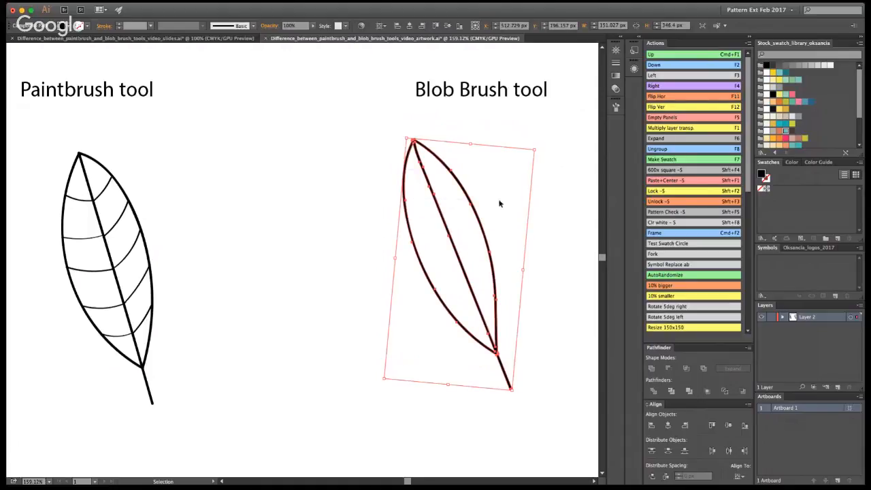
mouse_move(53, 144)
left_mouse_down()
mouse_move(332, 315)
mouse_move(541, 402)
mouse_move(534, 340)
left_mouse_up()
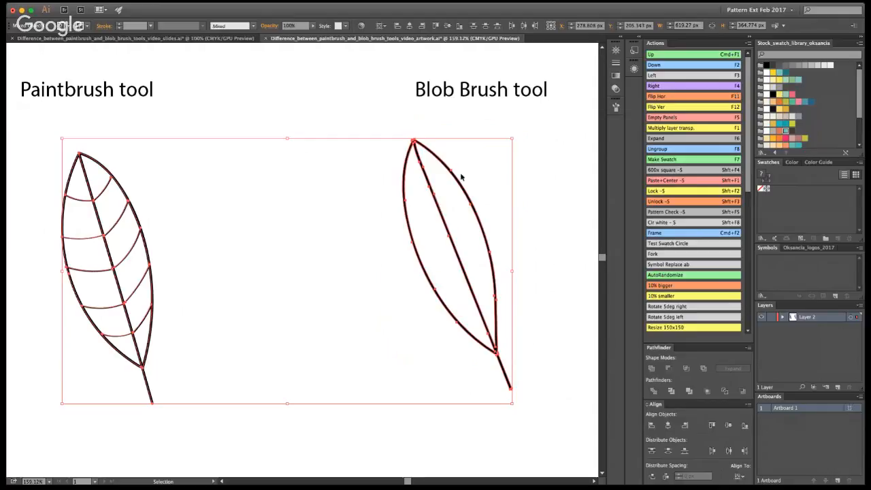
key("super+shift+a")
Select the Blob Brush leaf and examine up close how its strokes join into one shape at the base.
key("z")
left_click(403, 224)
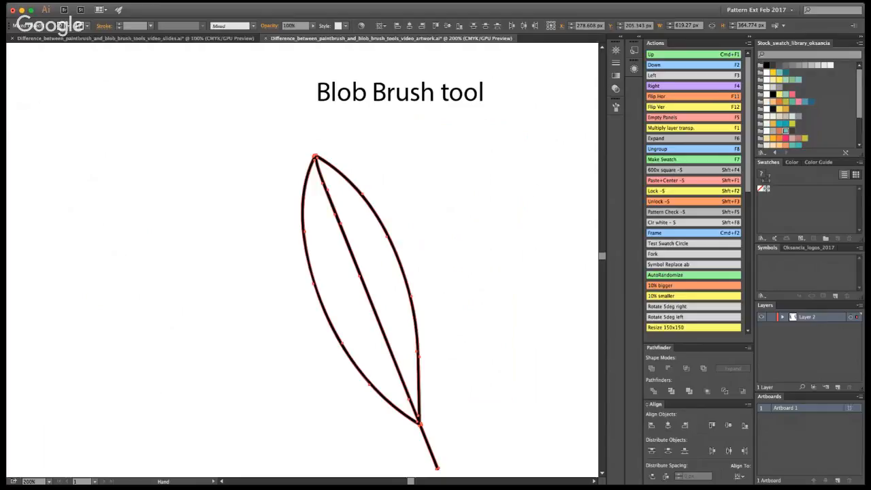
key("v")
left_click(438, 192)
left_click(325, 181)
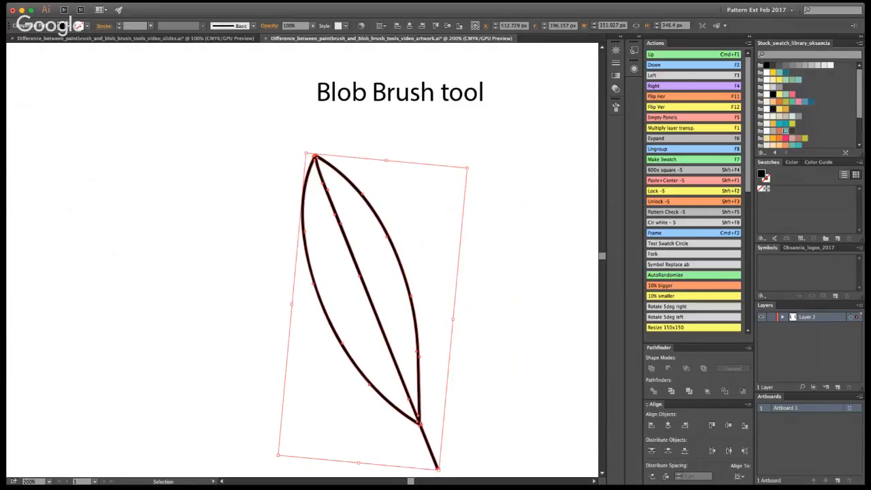
key("z")
left_click_drag(397, 383, 467, 442)
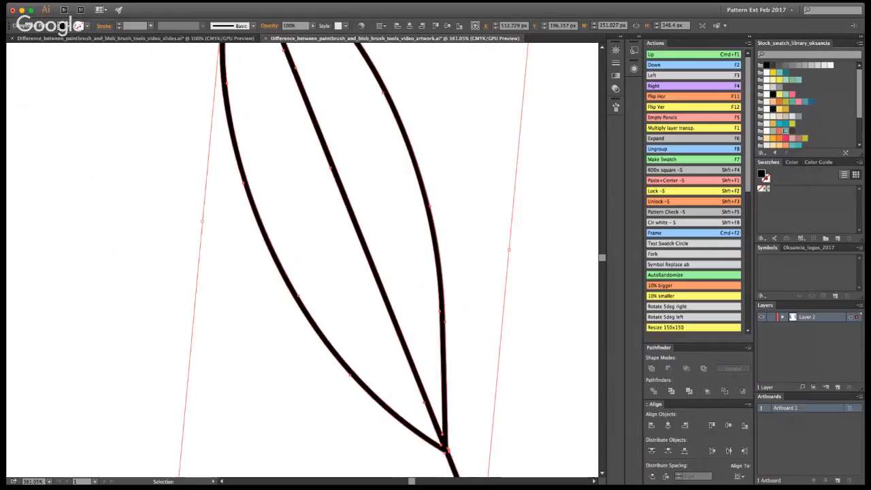
left_click_drag(470, 342, 540, 169)
key("v")
left_click(446, 236)
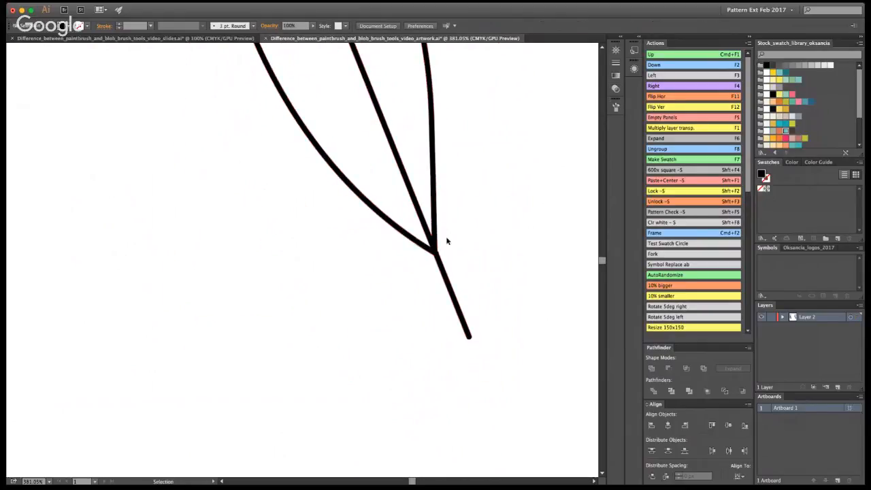
Examine the lower part of the Paintbrush leaf up close, checking the end anchor of a right-half vein at the midrib.
key("super+0")
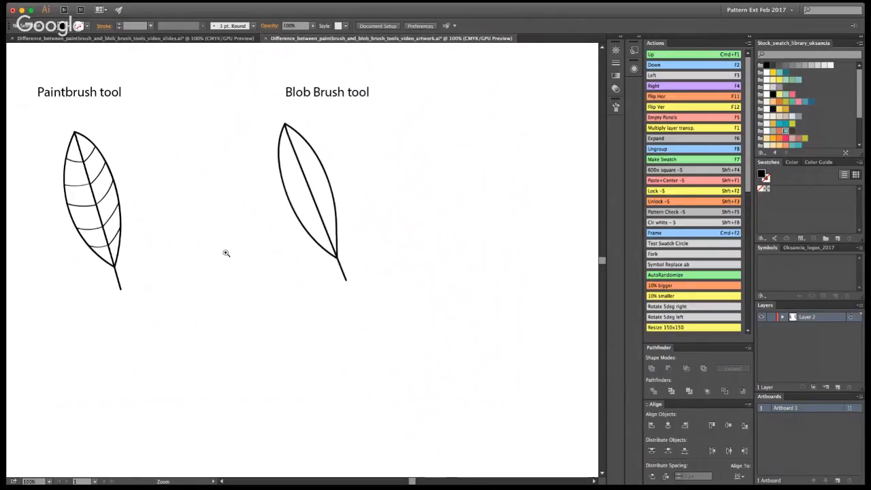
key("z")
left_click(118, 238)
left_click(283, 241)
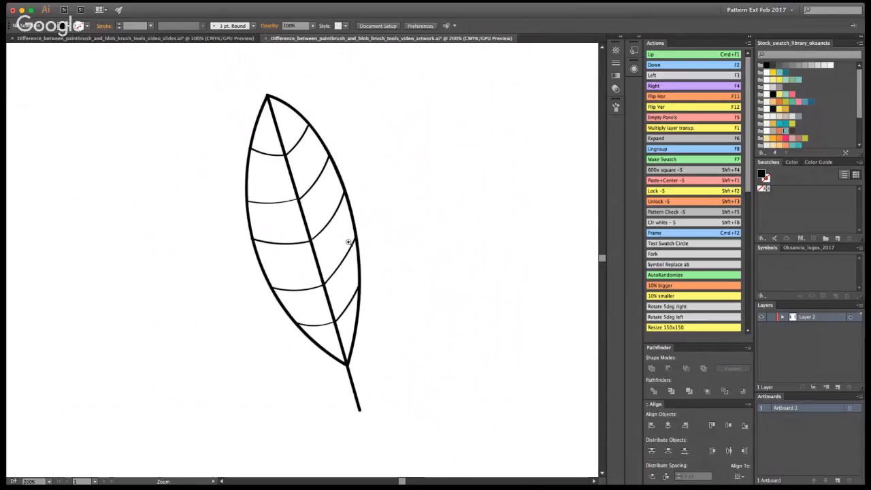
left_click(333, 323)
left_click(303, 285)
key("a")
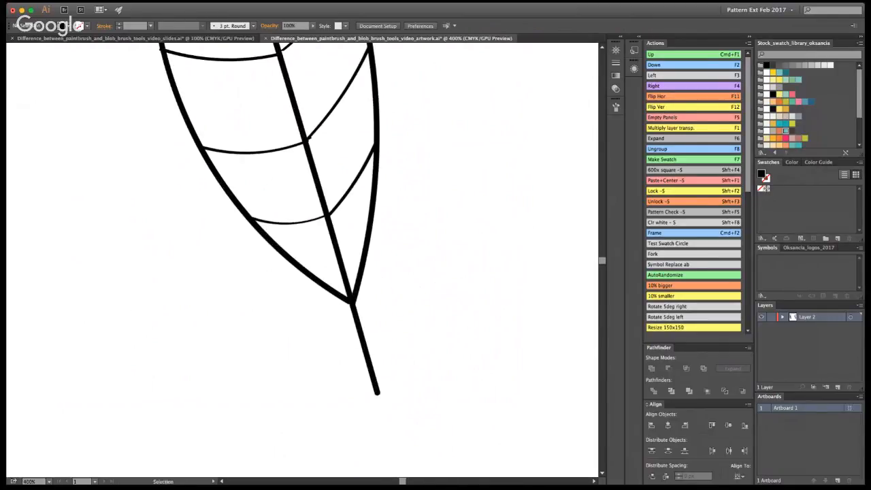
left_click(311, 139)
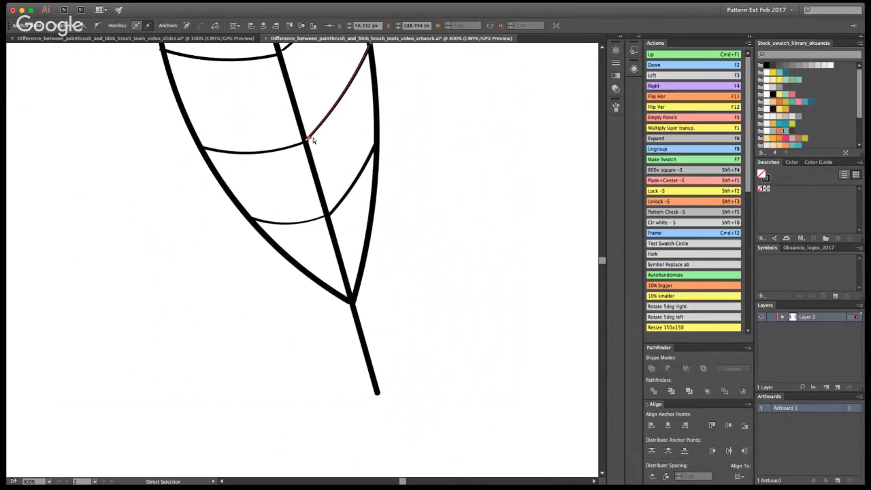
left_click(465, 224)
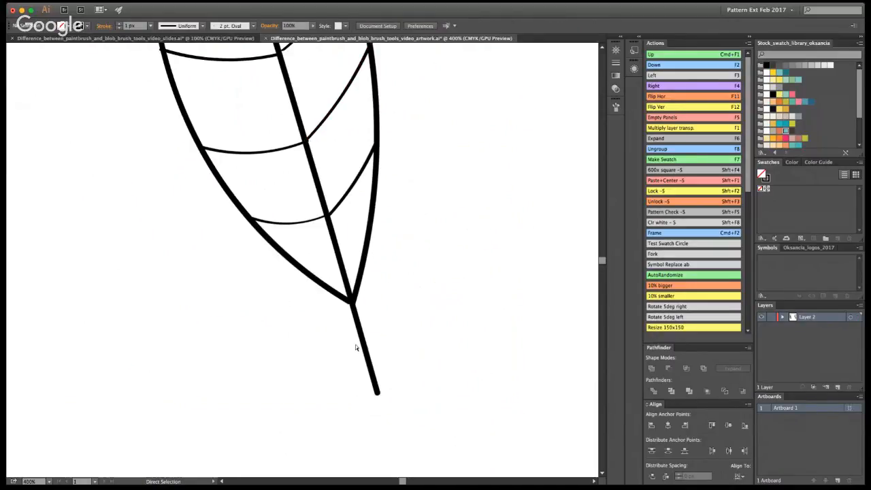
Select all paths to check their end points, pull the left outline's bottom anchor off the midrib, and undo the move.
key("super+a")
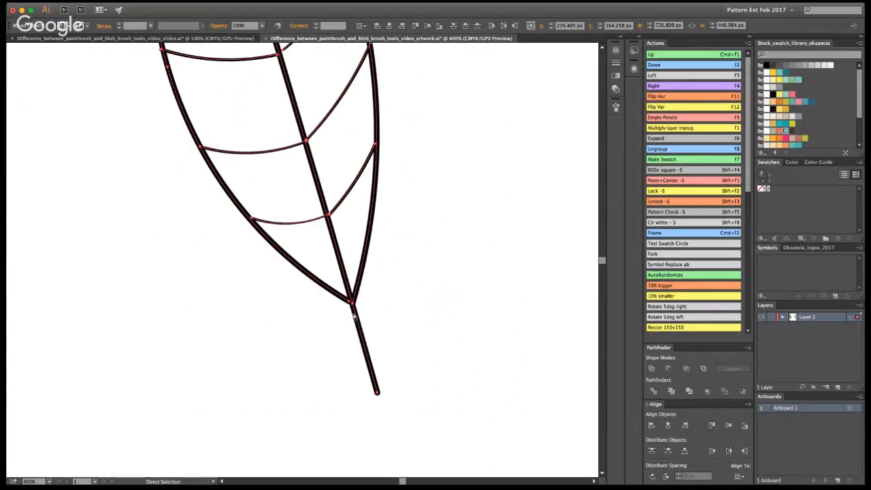
key("super+z")
left_click(386, 294)
left_click_drag(349, 302, 337, 313)
key("super+z")
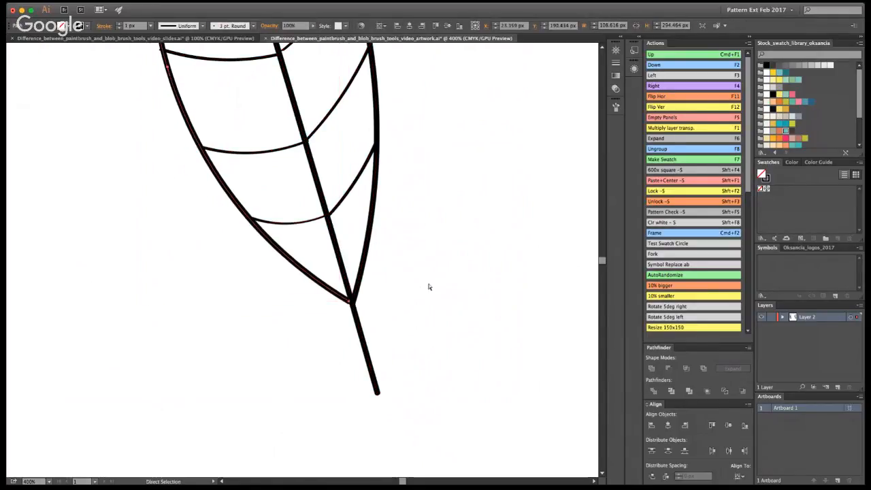
Paint eight thin curved veins across the right half of the Blob Brush leaf with the Blob Brush, repainting the sixth one.
key("super+1")
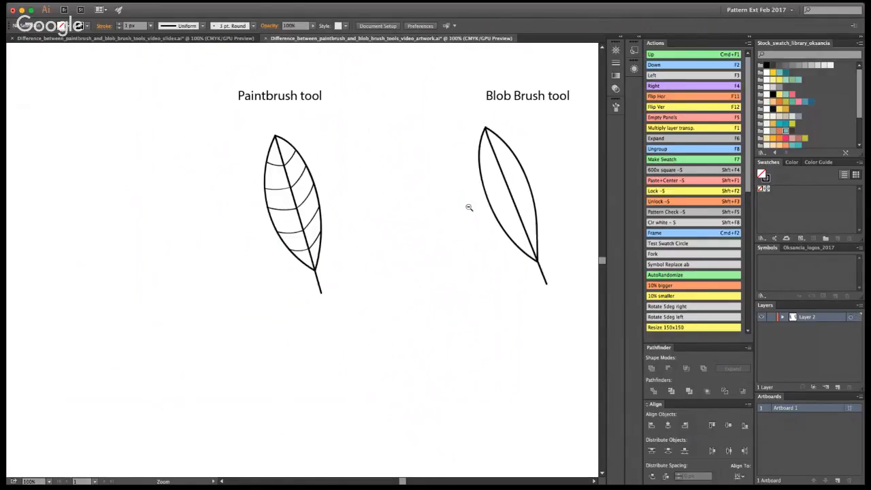
key("super+0")
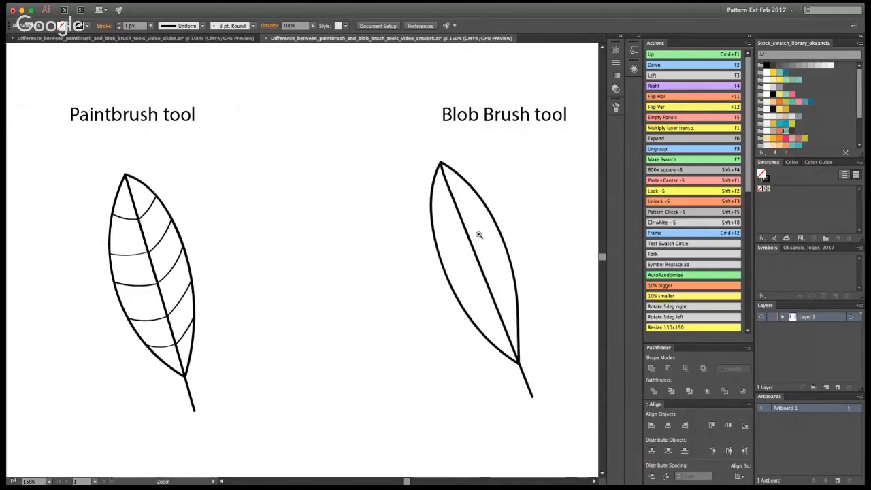
left_click(525, 311)
key("shift+b")
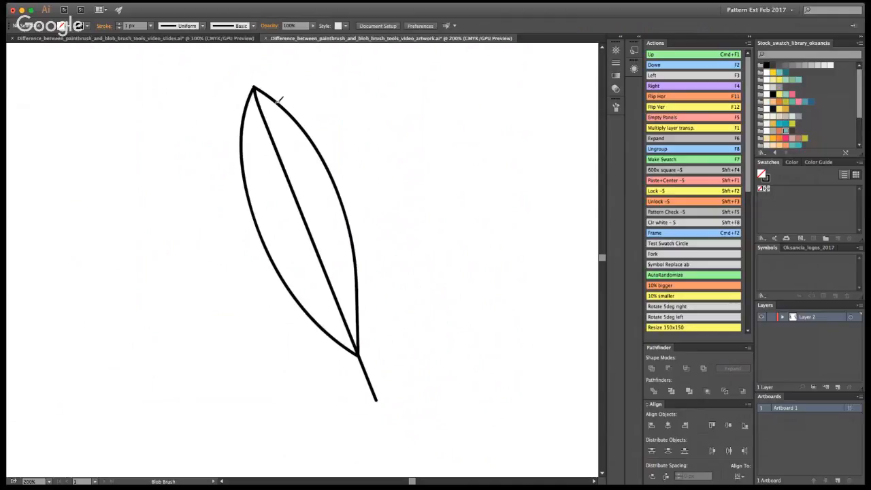
mouse_move(269, 118)
left_mouse_down()
mouse_move(279, 151)
mouse_move(302, 170)
mouse_move(293, 185)
mouse_move(304, 215)
mouse_move(327, 227)
mouse_move(315, 244)
mouse_move(339, 258)
mouse_move(330, 271)
left_mouse_up()
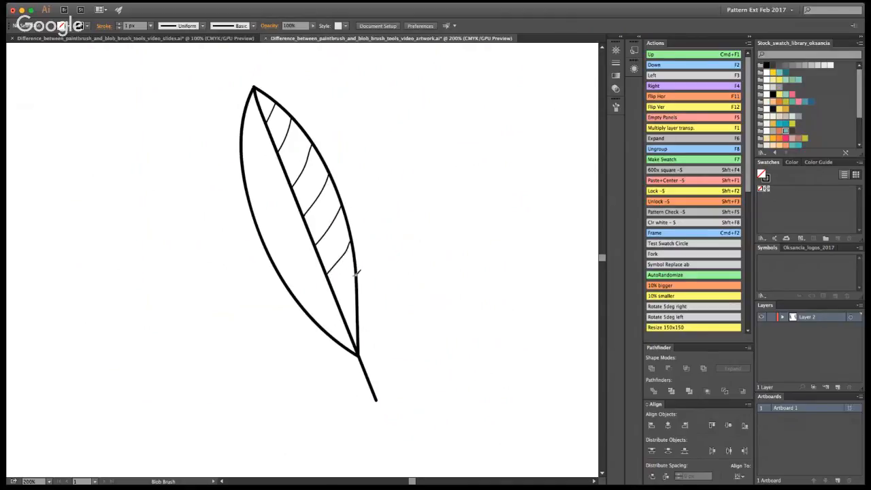
key("super+z")
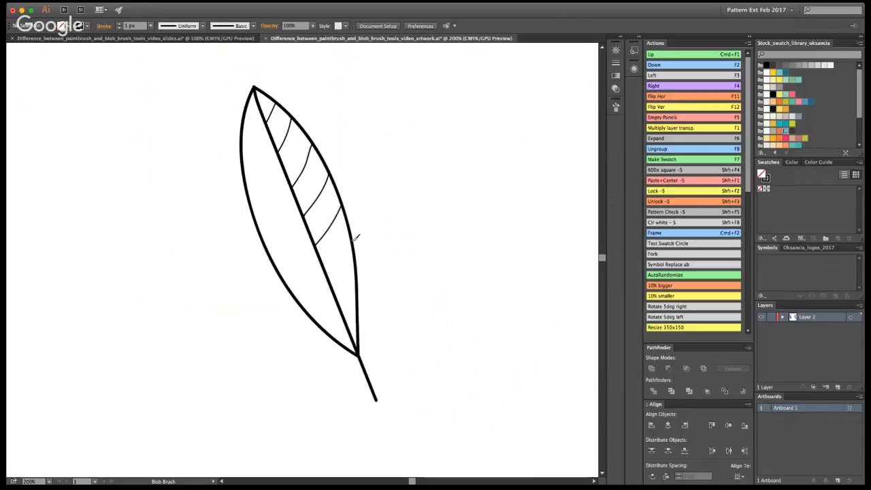
mouse_move(351, 241)
left_mouse_down()
mouse_move(325, 272)
mouse_move(344, 292)
mouse_move(347, 324)
left_mouse_up()
Paint eight thin curved veins across the left half of the Blob Brush leaf, meeting the right-half veins at the midrib.
mouse_move(245, 114)
left_mouse_down()
mouse_move(266, 120)
mouse_move(279, 150)
left_mouse_up()
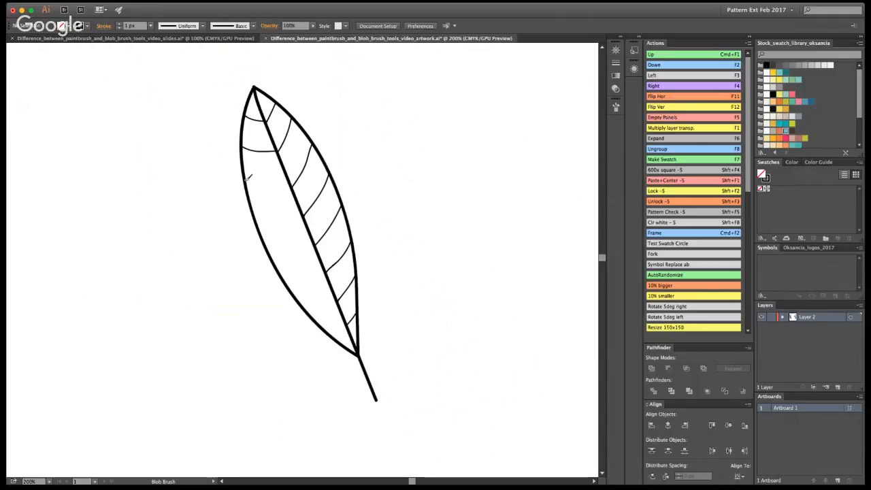
left_click_drag(244, 180, 293, 184)
left_click_drag(255, 211, 303, 216)
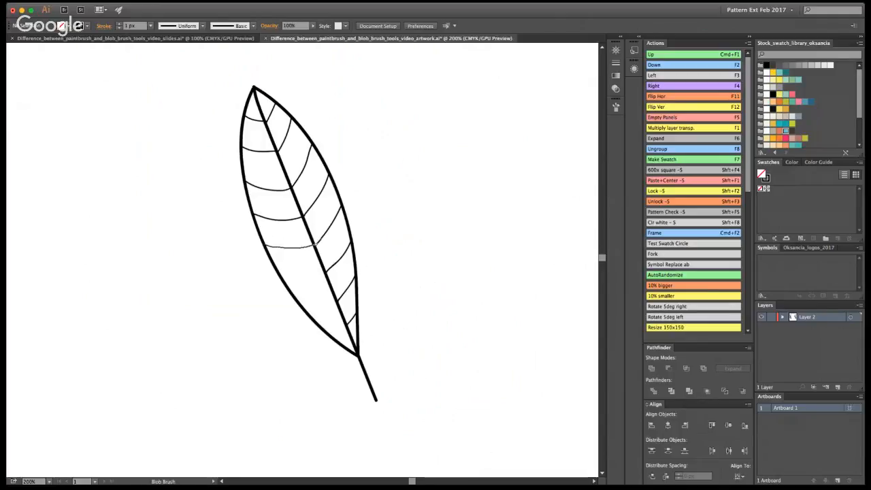
left_click_drag(280, 275, 328, 271)
key("super+z")
mouse_move(297, 300)
left_mouse_down()
mouse_move(337, 298)
mouse_move(310, 300)
mouse_move(338, 299)
mouse_move(340, 321)
mouse_move(354, 317)
left_mouse_up()
key("super+z")
key("super+z")
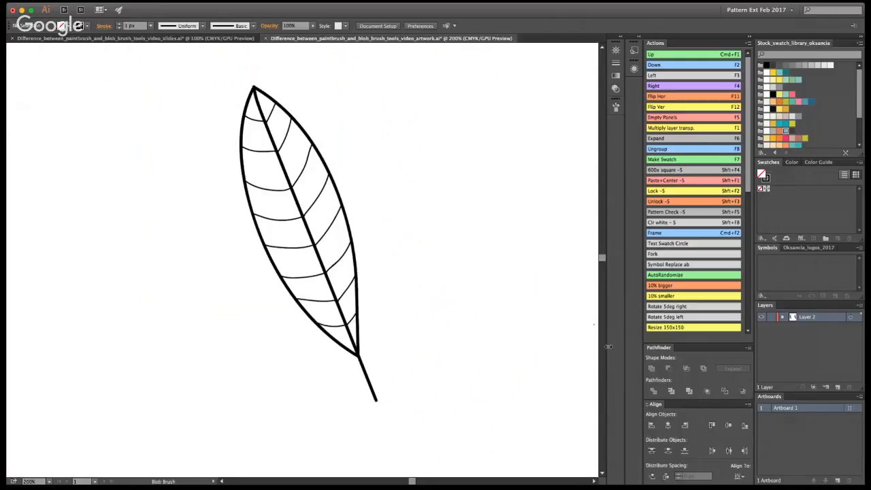
key("super+1")
left_click(220, 254, "alt")
left_click(220, 254)
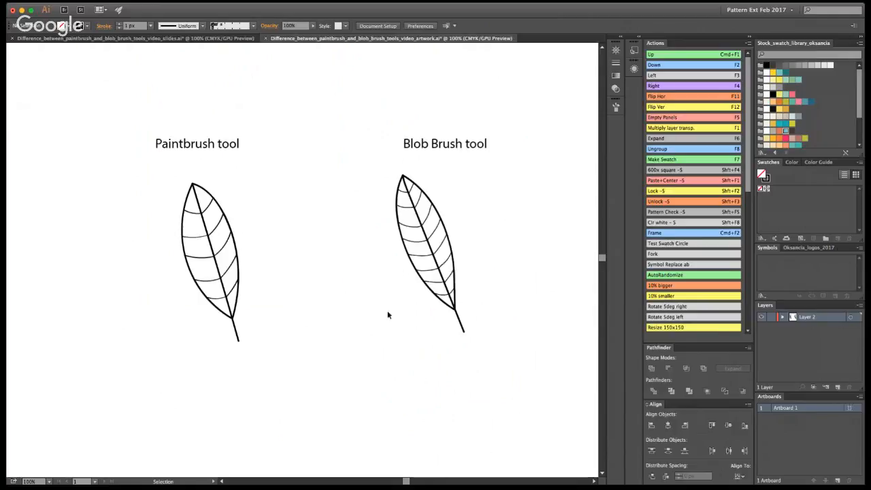
Select both leaves to compare their anchor points and paths, and clear the selection.
key("a")
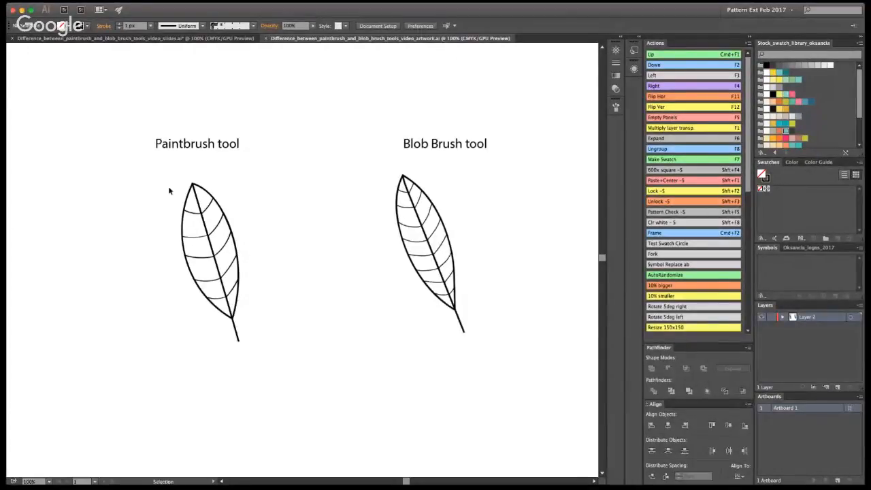
mouse_move(153, 172)
left_mouse_down()
mouse_move(340, 318)
mouse_move(509, 369)
left_mouse_up()
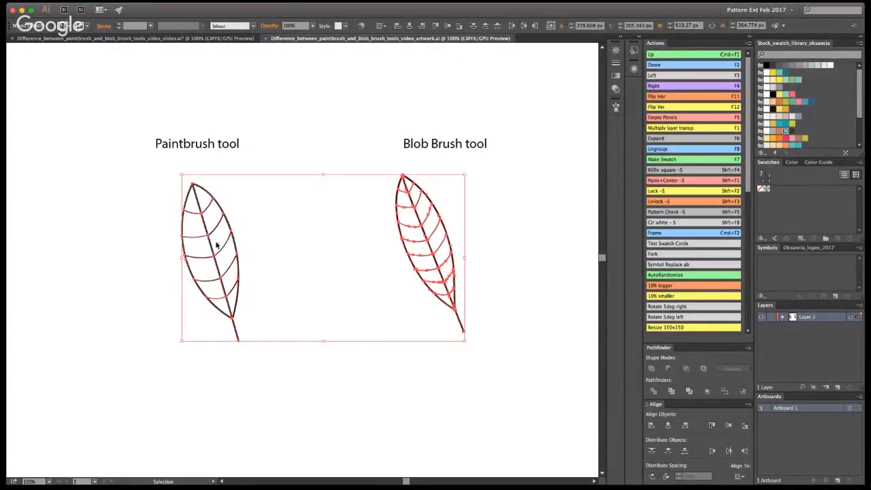
left_click(387, 210)
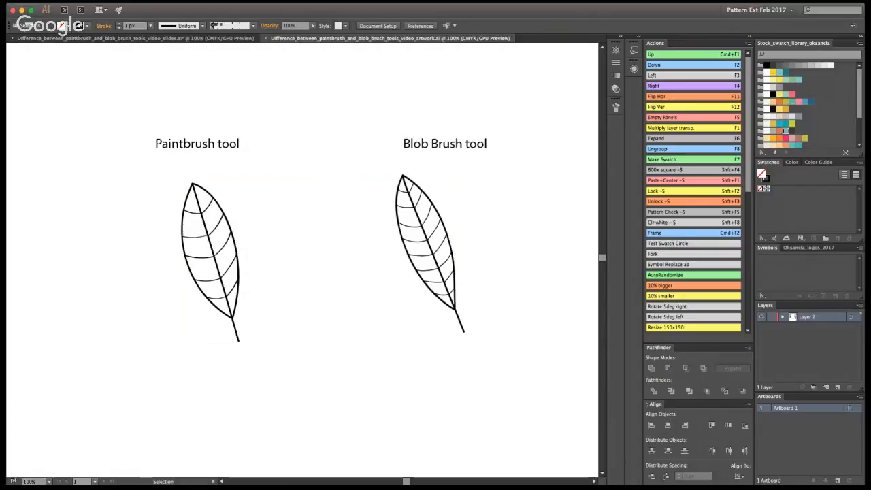
Compare the construction of both leaves in Outline view at 150%, checking individual paths in each, and return to the preview.
key("super+y")
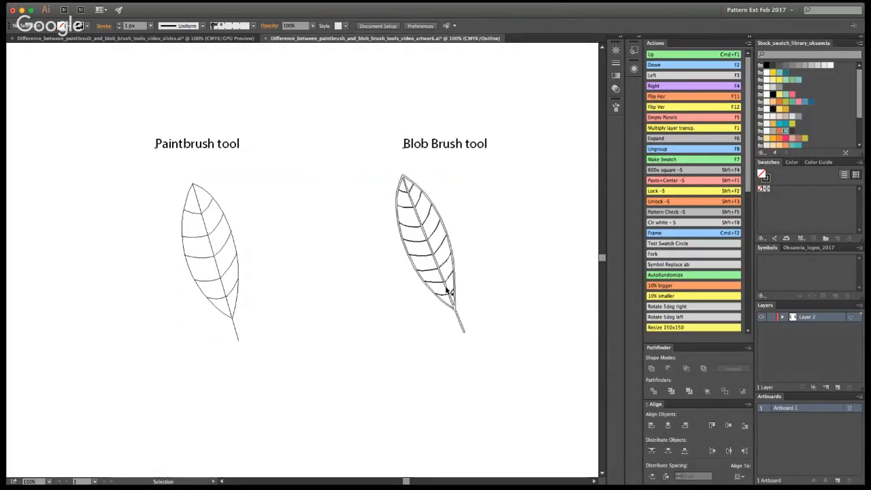
key("z")
left_click(342, 259)
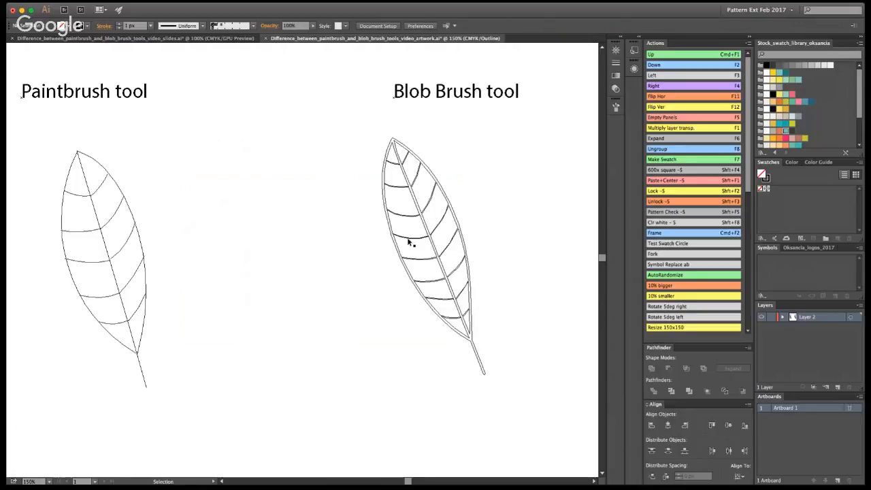
left_click(449, 285)
left_click(496, 282)
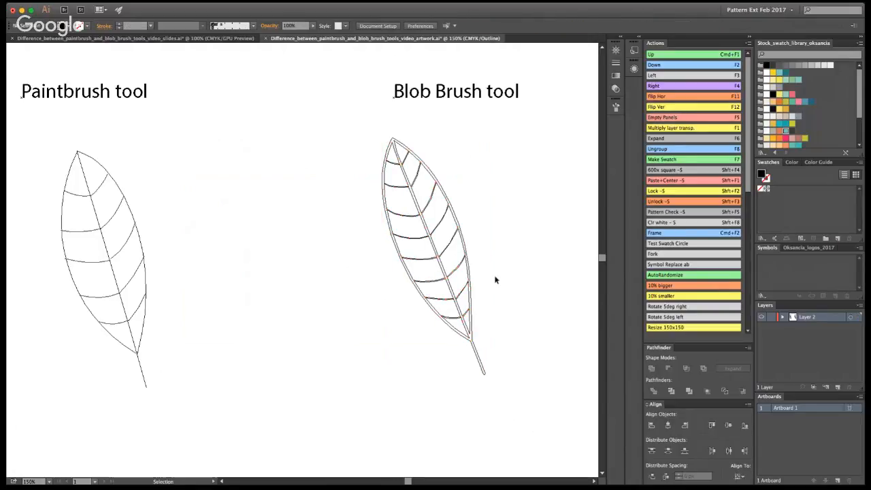
left_click_drag(56, 192, 239, 373)
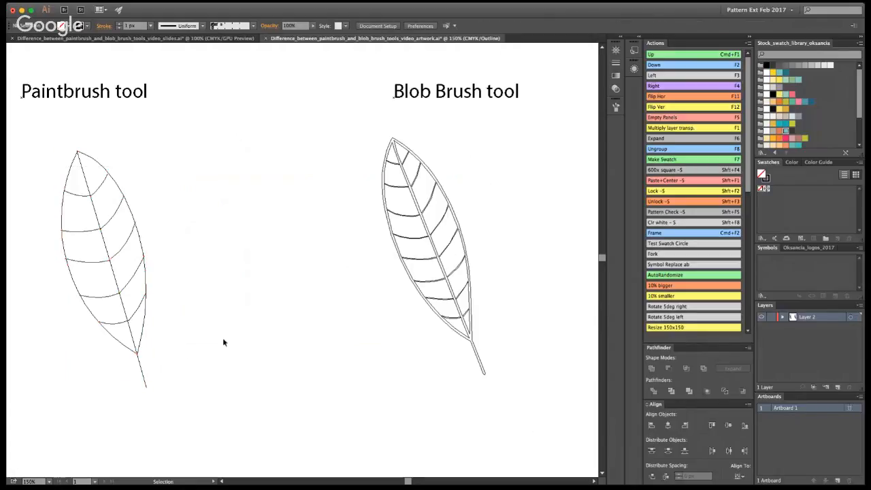
key("super+y")
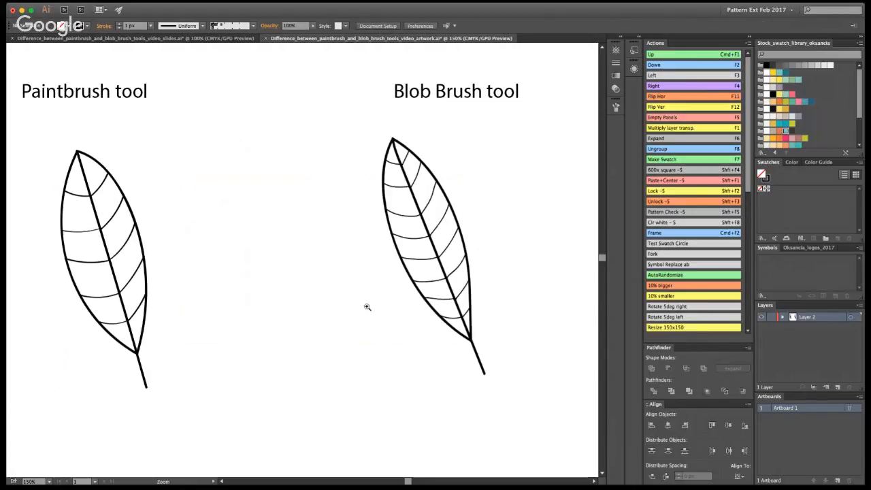
Copy the whole Paintbrush leaf and paste it into a new blank document, over the artboard's left edge.
key("z")
left_click(259, 244, "alt")
key("v")
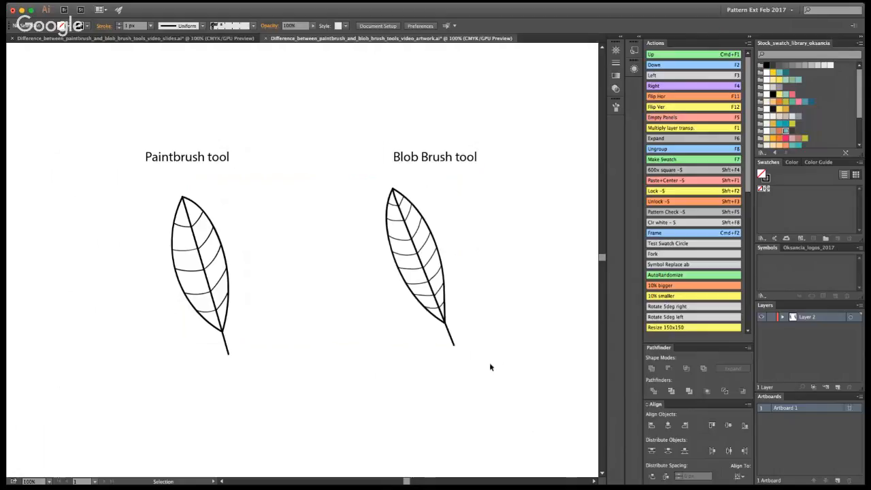
mouse_move(246, 371)
left_mouse_down()
mouse_move(132, 188)
mouse_move(136, 204)
left_mouse_up()
key("a")
key("v")
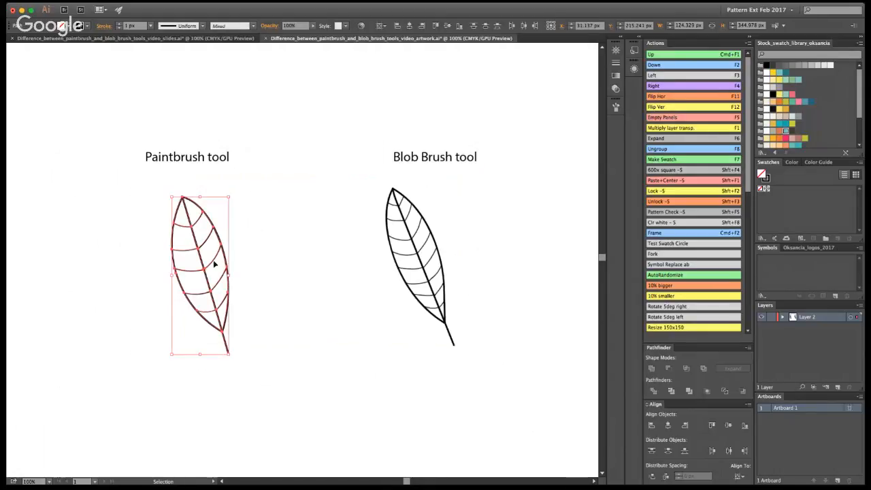
left_click(263, 305)
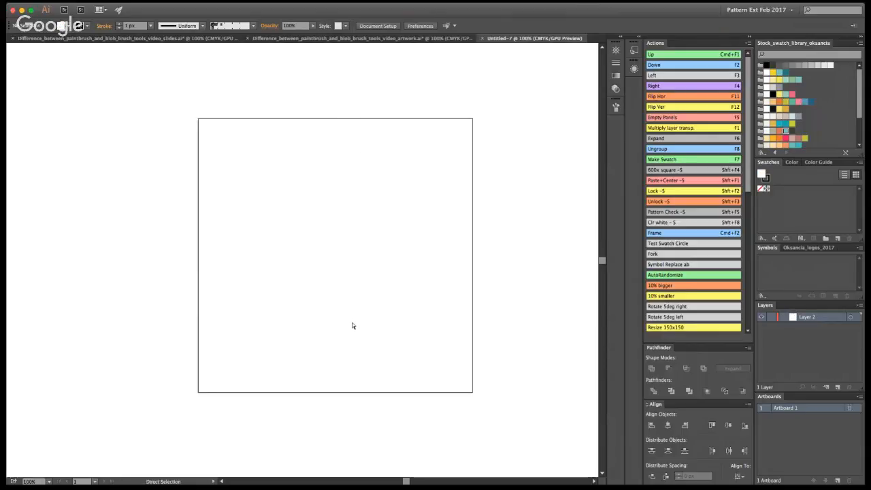
key("super+f")
left_click(279, 230)
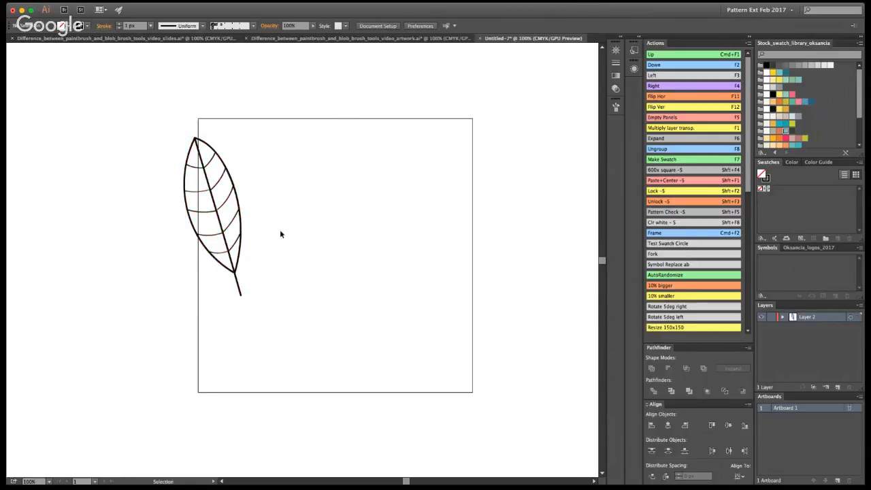
Duplicate the pasted leaf onto the artboard's top edge and rotate the copy clockwise so its tip leans right.
key("a")
left_click_drag(272, 311, 140, 116)
left_click_drag(220, 221, 347, 160)
left_click_drag(378, 63, 408, 97)
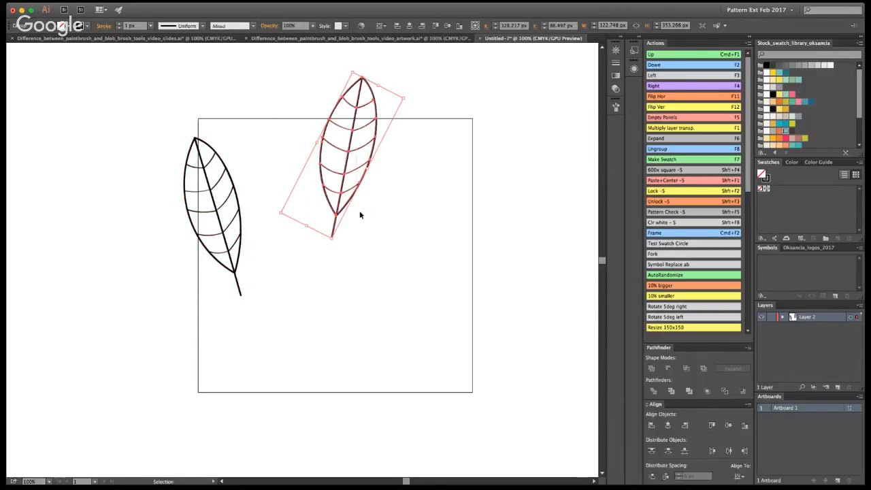
left_click_drag(350, 155, 400, 361)
left_click(453, 295)
left_click(528, 356)
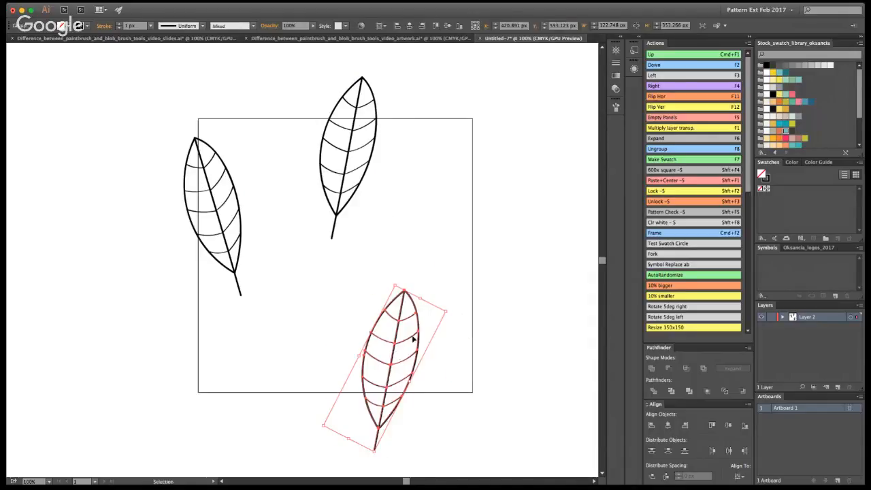
key("Delete")
Copy the left leaf across to the right artboard edge with the Right action, and the top leaf to the bottom edge with Down.
left_click(215, 194)
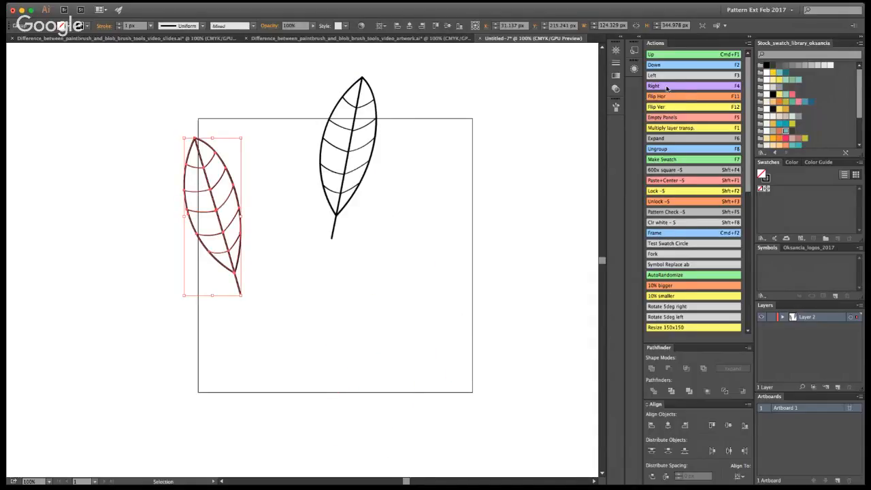
left_click(666, 86)
left_click(361, 143)
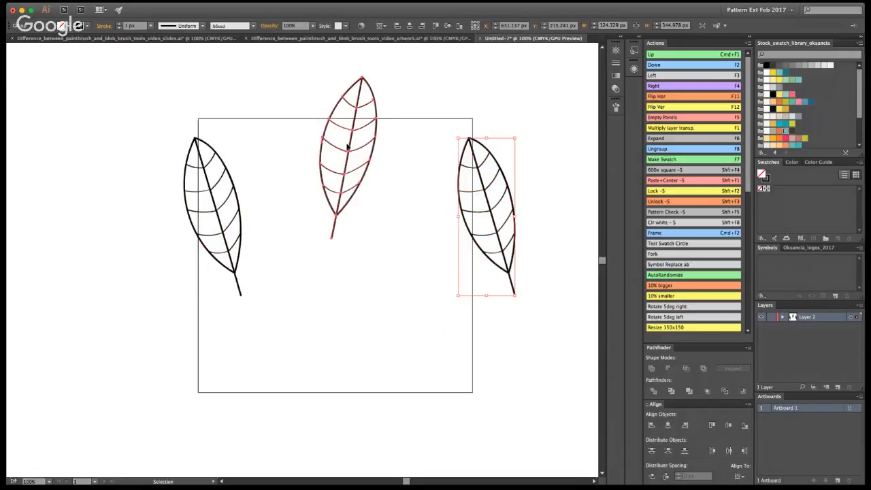
left_click(657, 65)
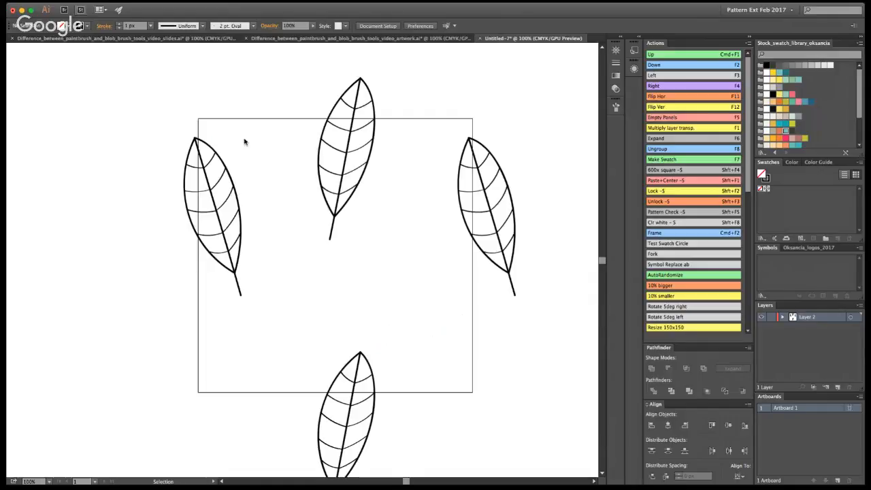
Try to trim the unexpanded Paintbrush leaves to the artboard, select the remaining pieces to inspect them, and restore the leaves.
key("Delete")
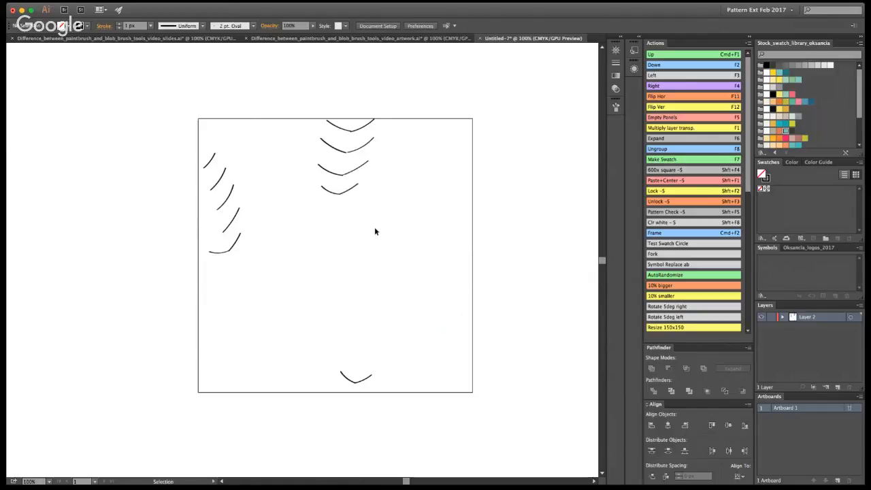
key("super+a")
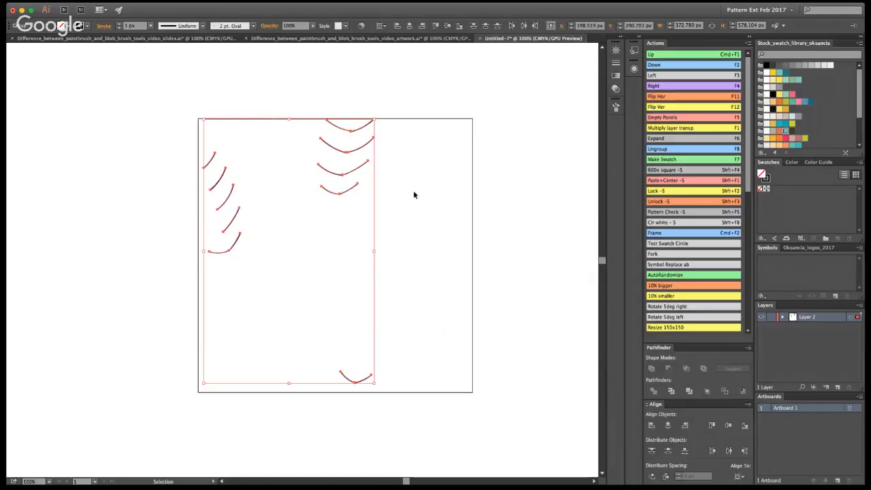
left_click(183, 290)
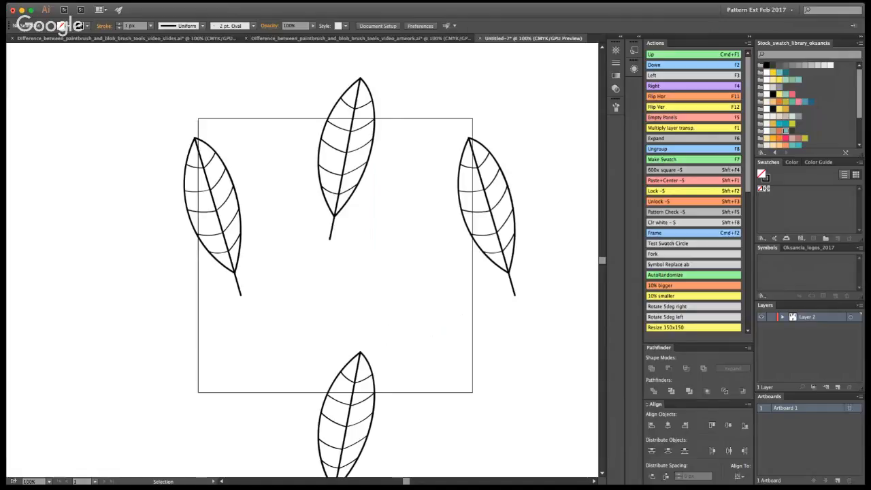
Select all four leaves and expand their brush strokes into filled shapes with the Expand action.
left_click_drag(536, 332, 527, 311)
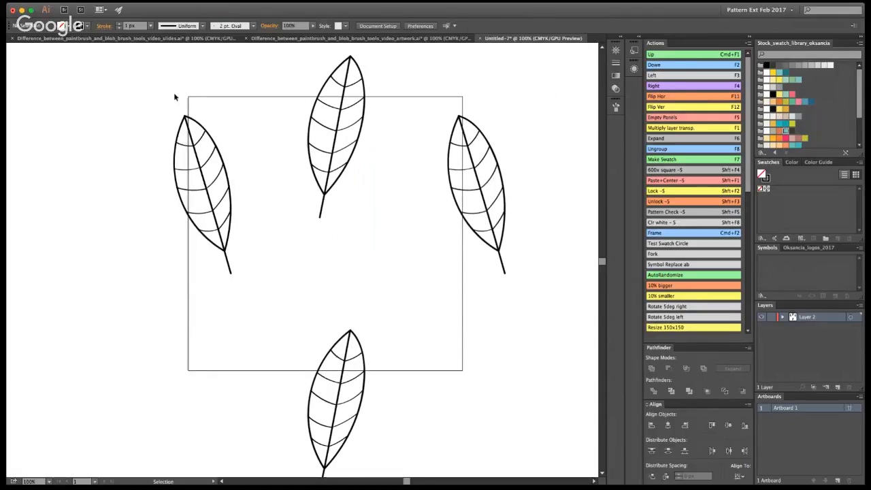
left_click_drag(166, 75, 524, 402)
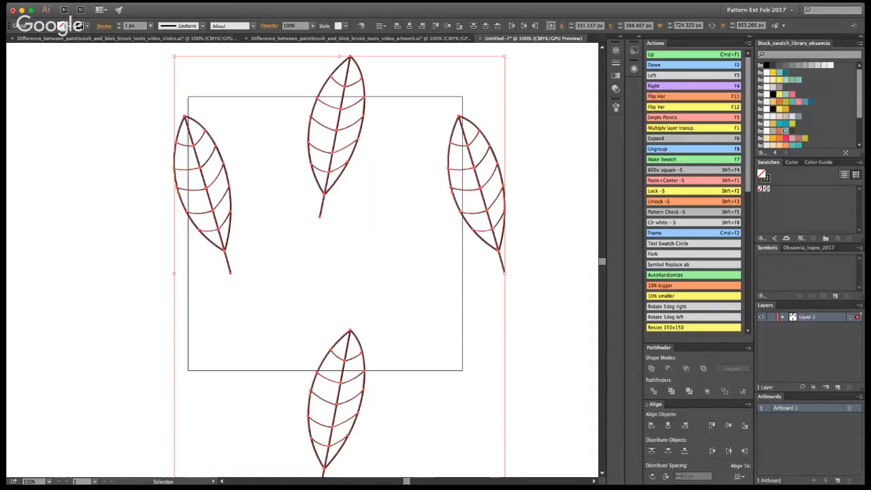
key("F6")
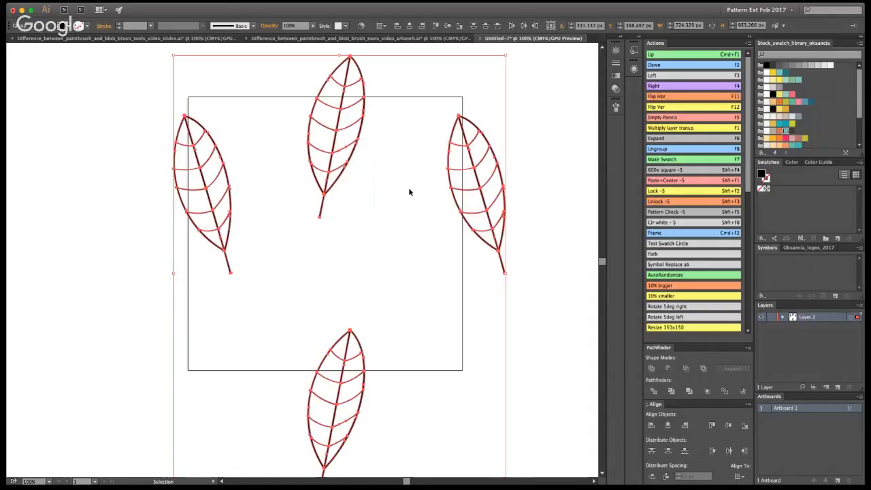
left_click(409, 191)
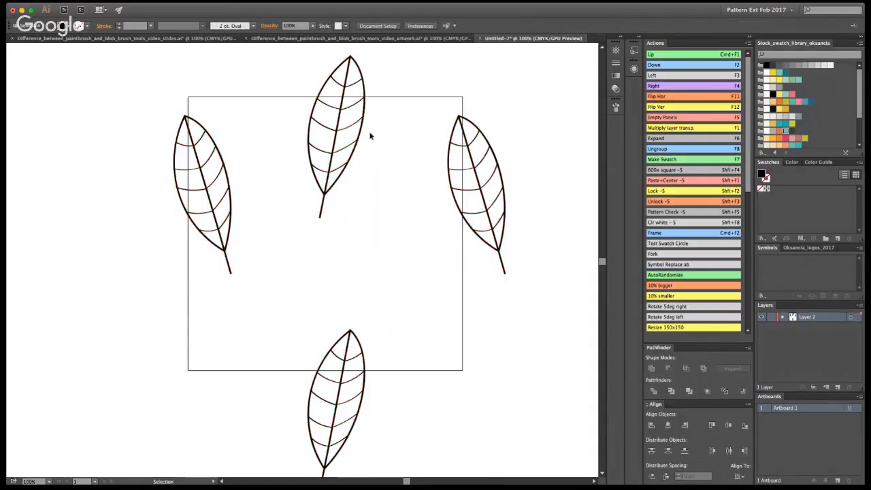
Examine the expanded top leaf at 400%, checking how its vein and outline shapes overlap at the midrib and edges.
left_click(346, 82)
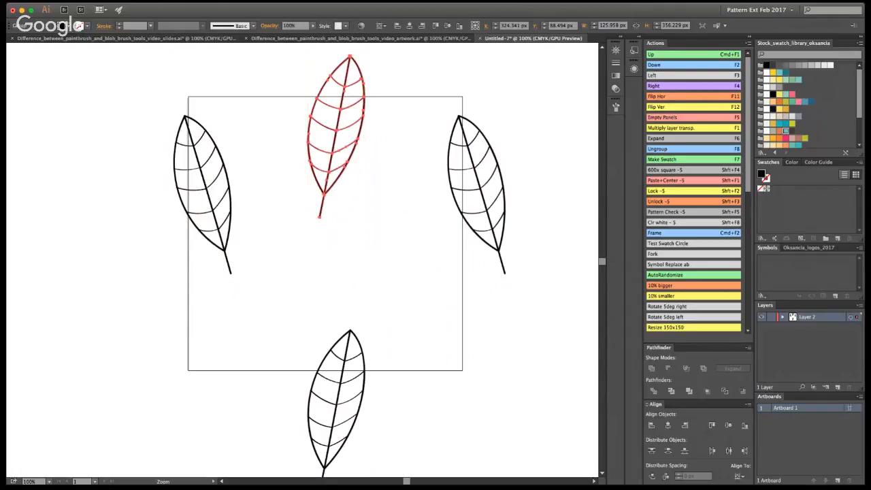
left_click(319, 129)
left_click(323, 229)
left_click(303, 230)
left_click(310, 244)
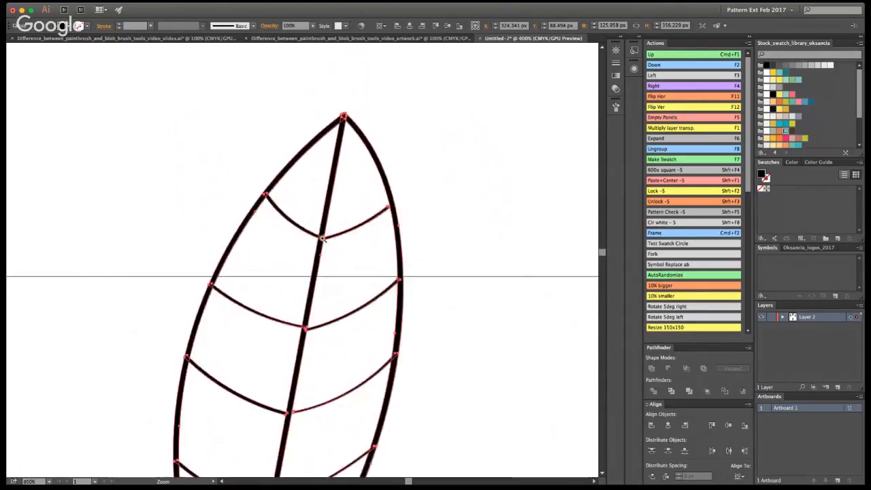
key("v")
left_click(507, 176)
left_click(355, 139)
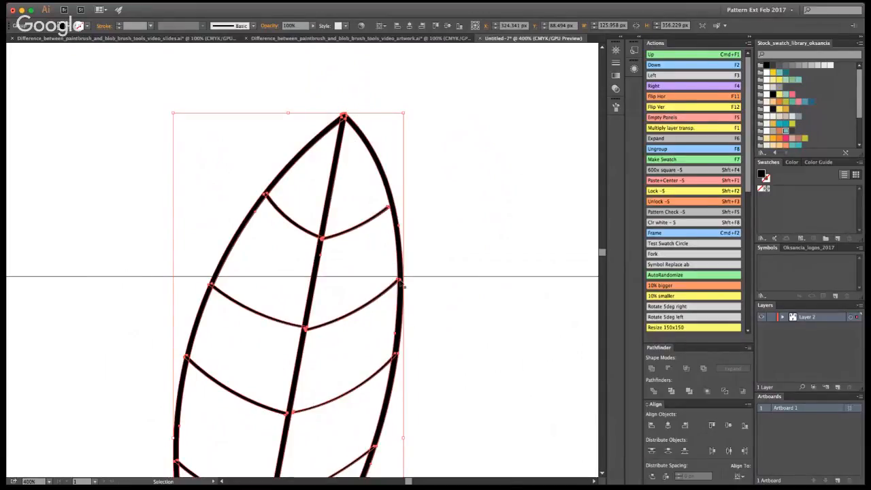
Isolate the top leaf's group, nudge its uppermost left vein to test whether it is separate, and undo the move.
double_click(320, 251)
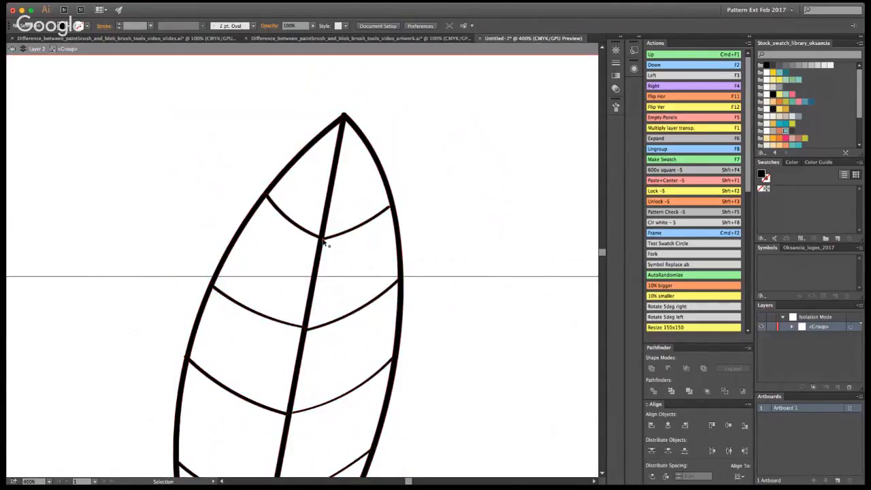
left_click_drag(301, 238, 299, 246)
key("super+z")
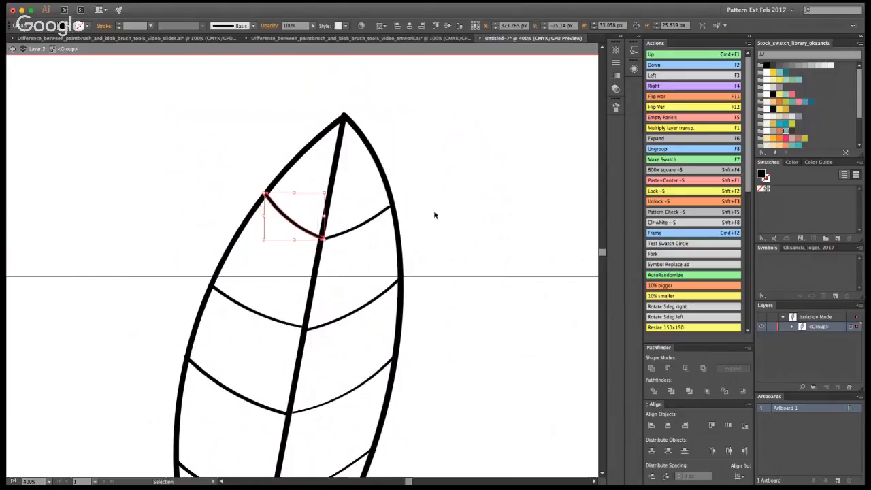
Unite all shapes of the isolated leaf into one compound path with Pathfinder.
left_click(442, 197)
key("super+a")
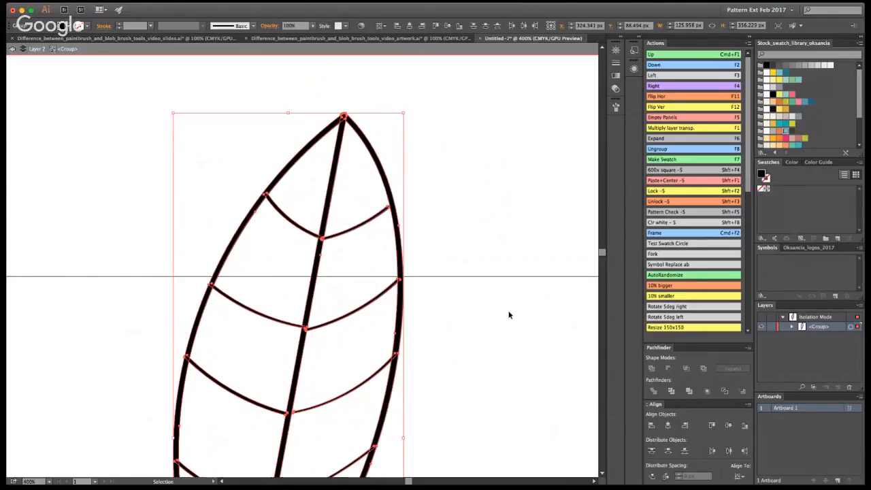
left_click(652, 369)
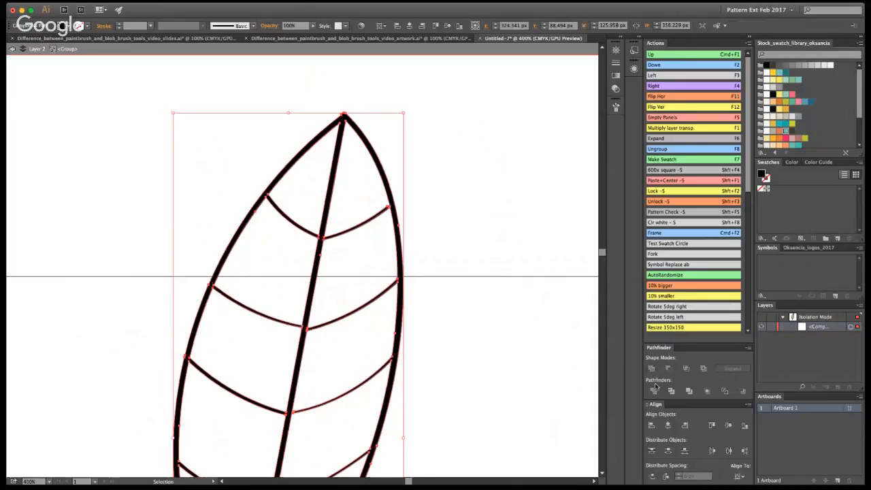
left_click(434, 213)
Exit isolation mode and select the united leaf to check it, and switch back to the video artwork document.
key("super+1")
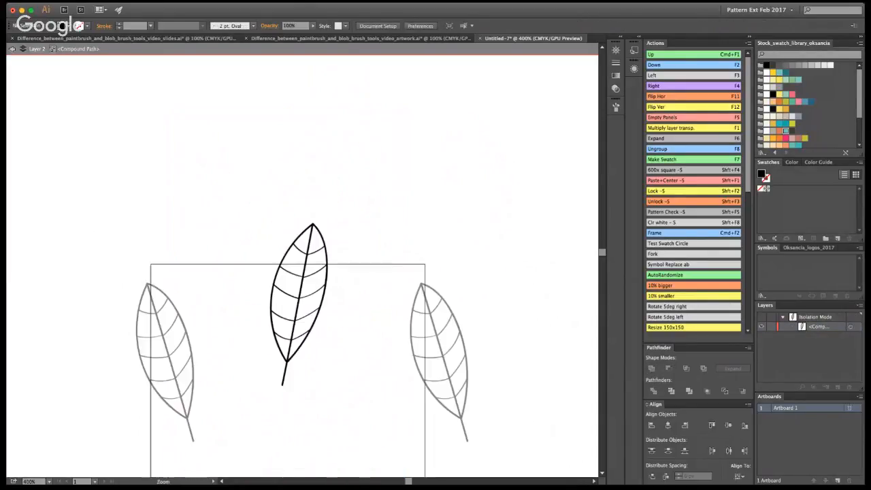
left_click(272, 316)
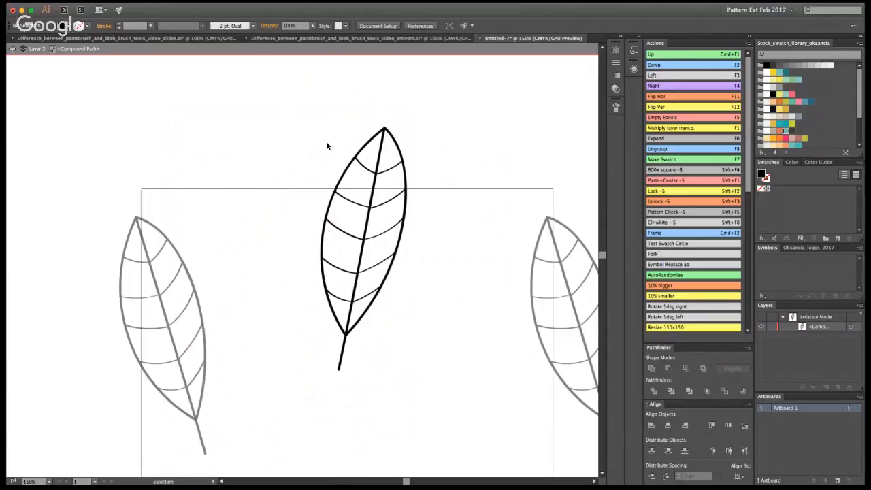
double_click(431, 402)
left_click(368, 250)
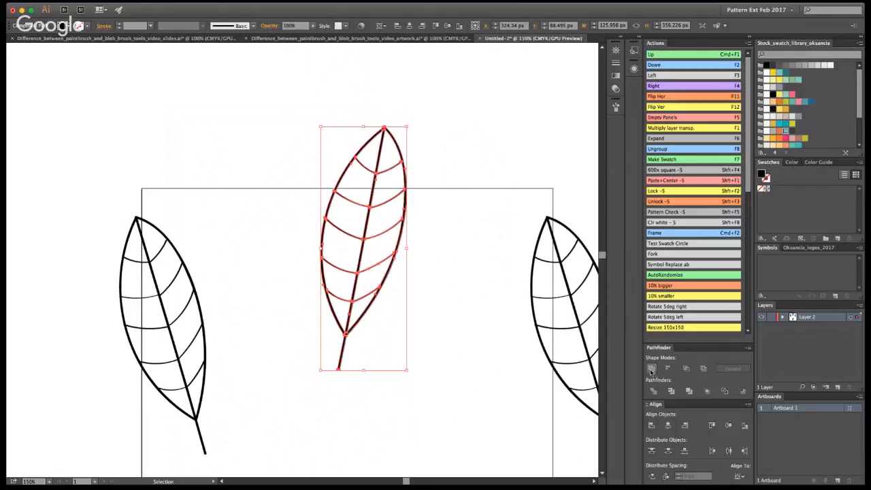
left_click(389, 39)
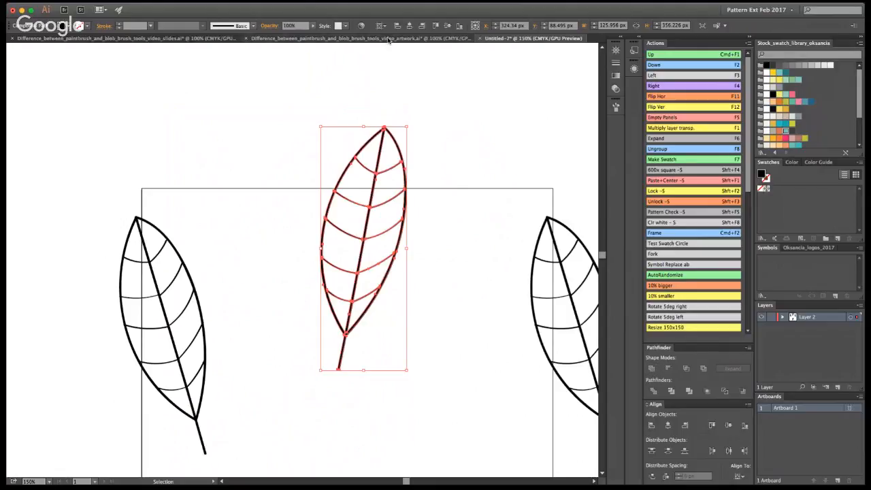
Select the Blob Brush leaf to examine its structure, and return to the Untitled-7 pattern document.
left_click_drag(359, 175, 523, 362)
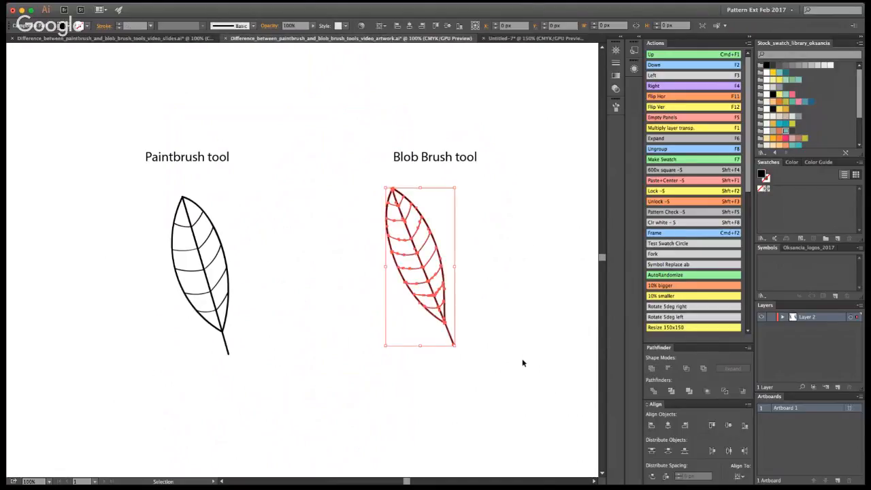
left_click(498, 285)
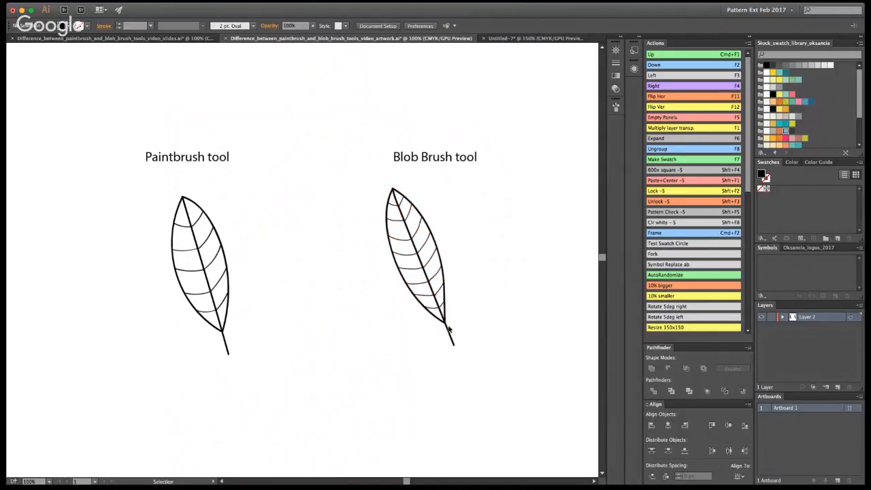
left_click(519, 39)
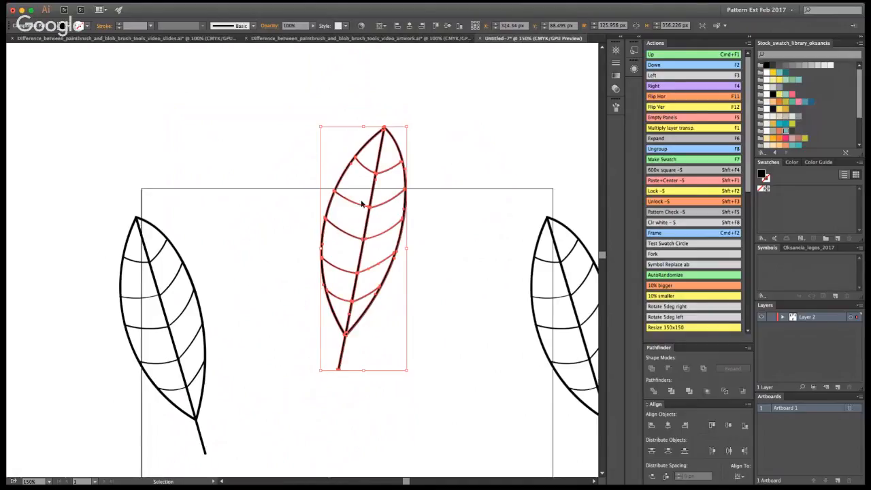
left_click(455, 219)
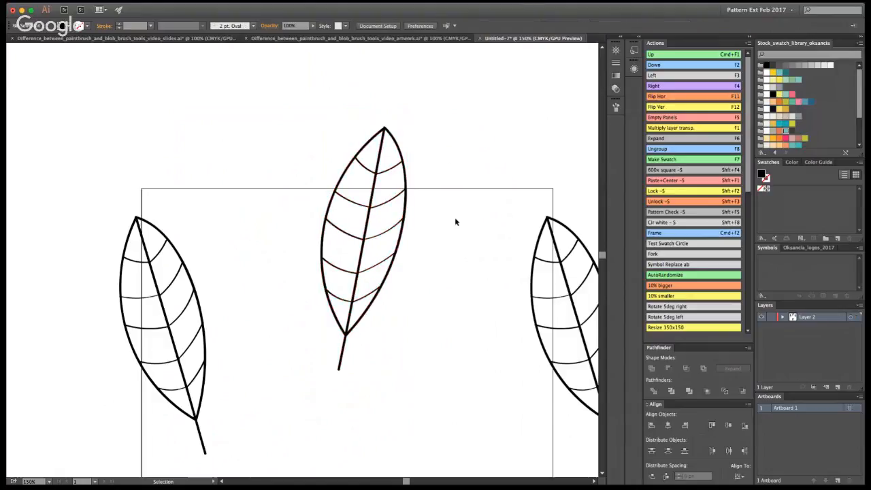
Try the Make Swatch action on the four-leaf pattern tile.
key("z")
left_click(297, 294, "alt")
left_click(302, 303, "alt")
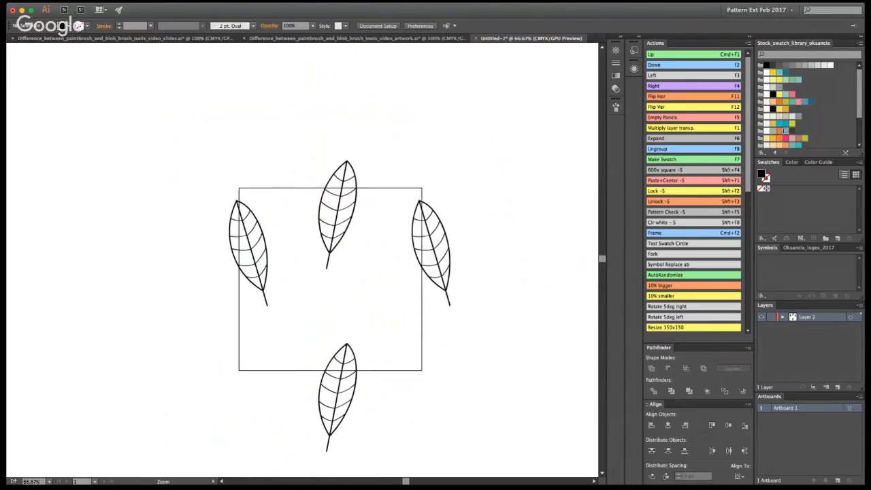
key("v")
key("F7")
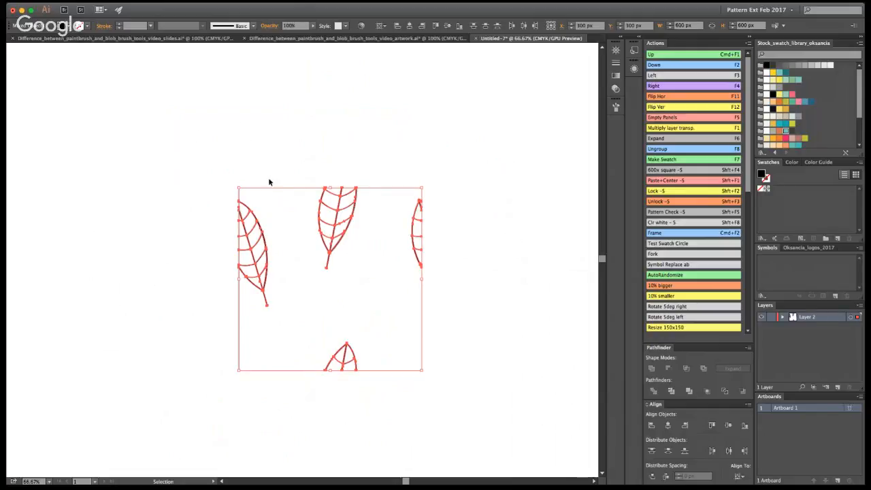
Undo the swatch cropping and the top leaf's uniting and expansion, keeping the bottom leaf copy.
key("super+z")
key("super+z")
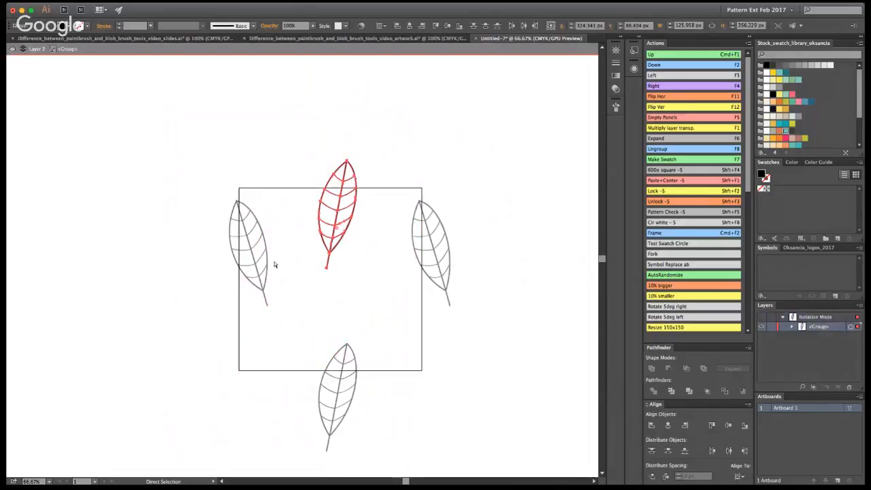
key("super+z")
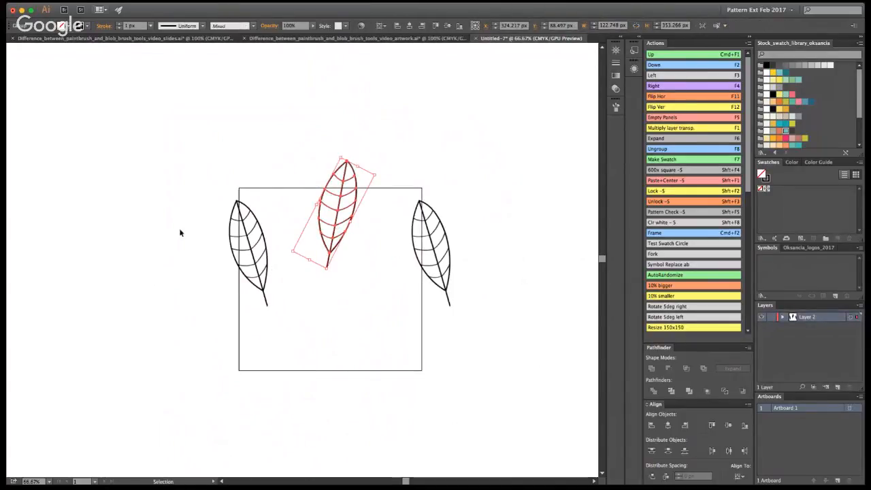
key("super+shift+z")
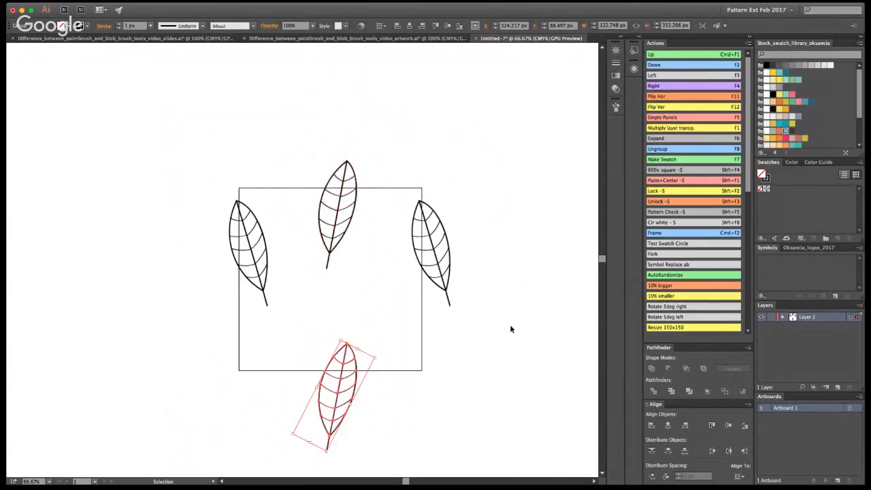
Expand the appearance of the top Paintbrush leaf and unite its shapes with Pathfinder.
left_click(510, 323)
left_click(337, 204)
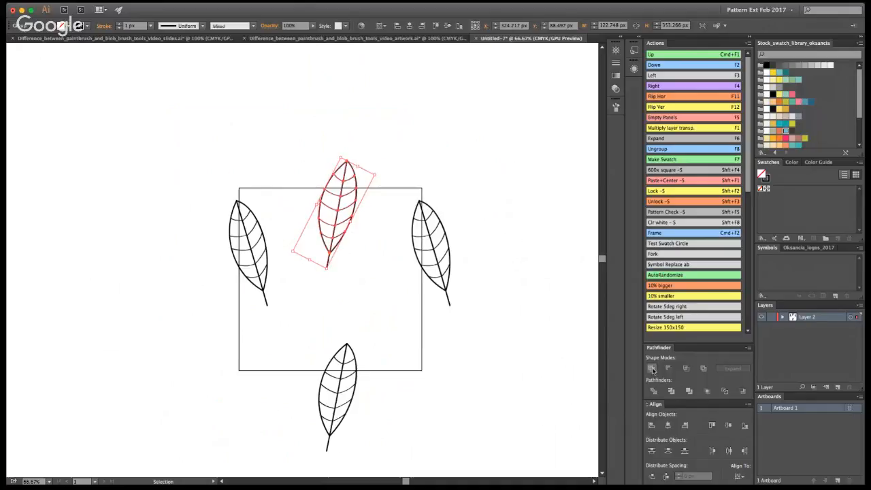
left_click(102, 3)
left_click(228, 84)
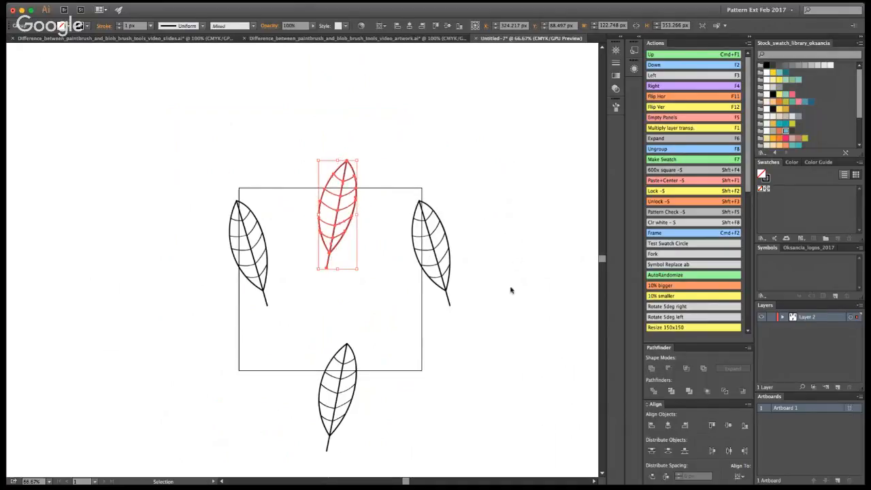
left_click(652, 368)
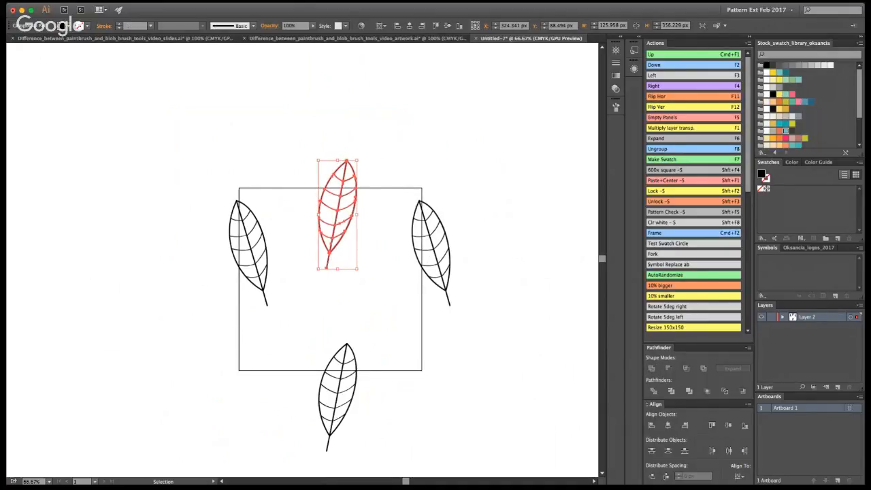
left_click(480, 199)
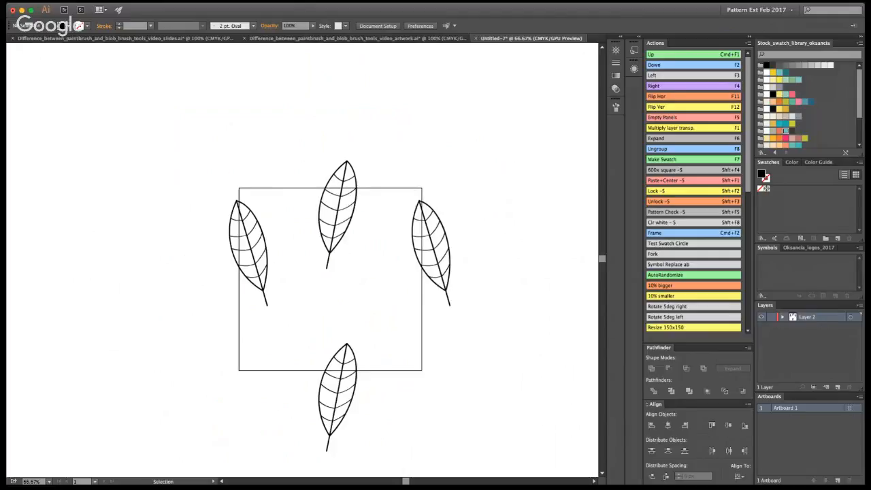
Select the left, top and right leaves in turn to compare live brush strokes with the united shape.
key("F7")
left_click(158, 233)
left_click(261, 225)
left_click(354, 215)
left_click(432, 231)
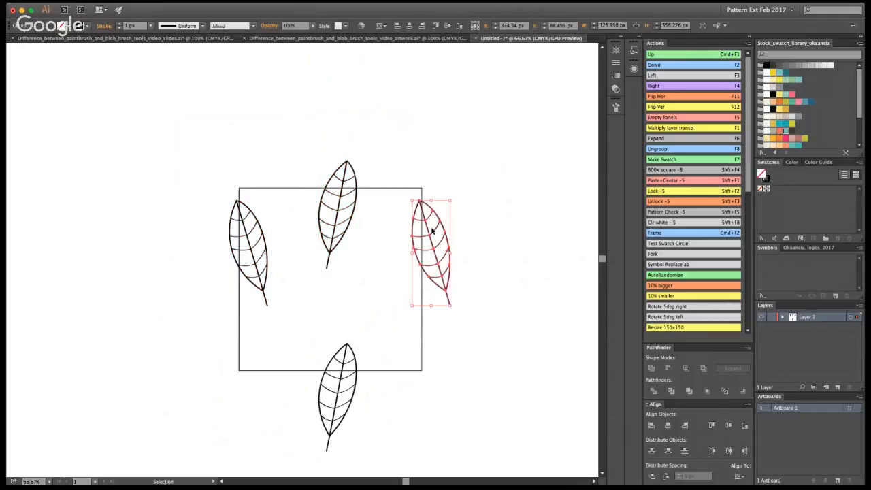
Expand the remaining leaves' brush strokes and unite the shapes of all four leaves with Pathfinder.
left_click_drag(186, 125, 513, 425)
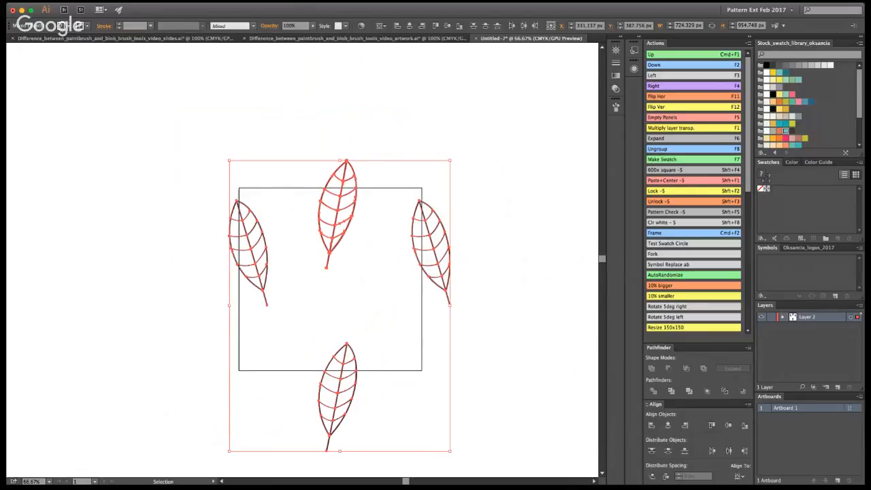
left_click(400, 142)
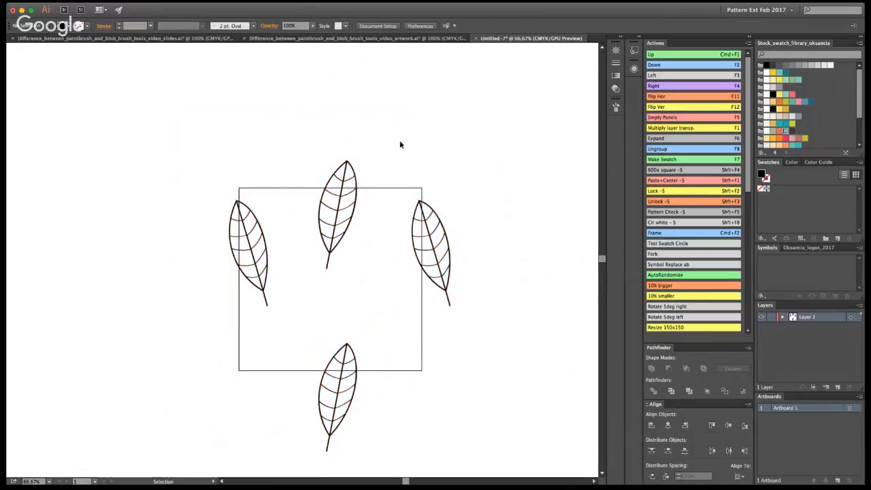
left_click(340, 191)
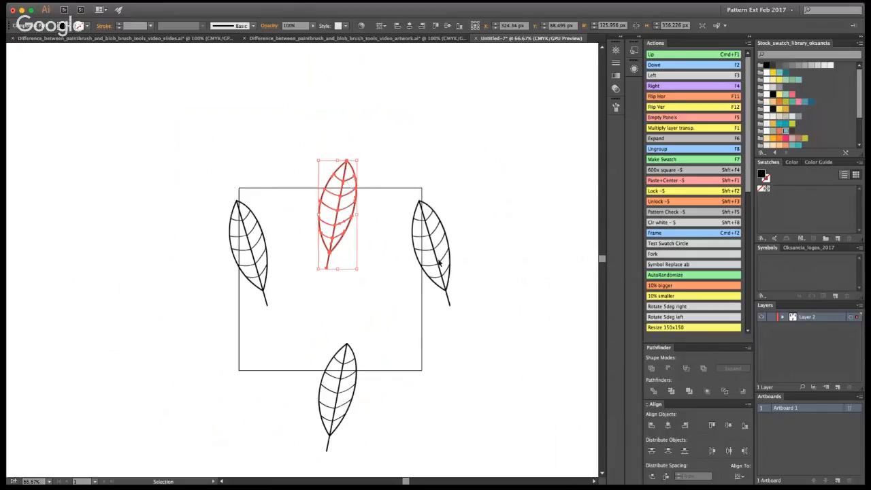
left_click_drag(215, 147, 525, 420)
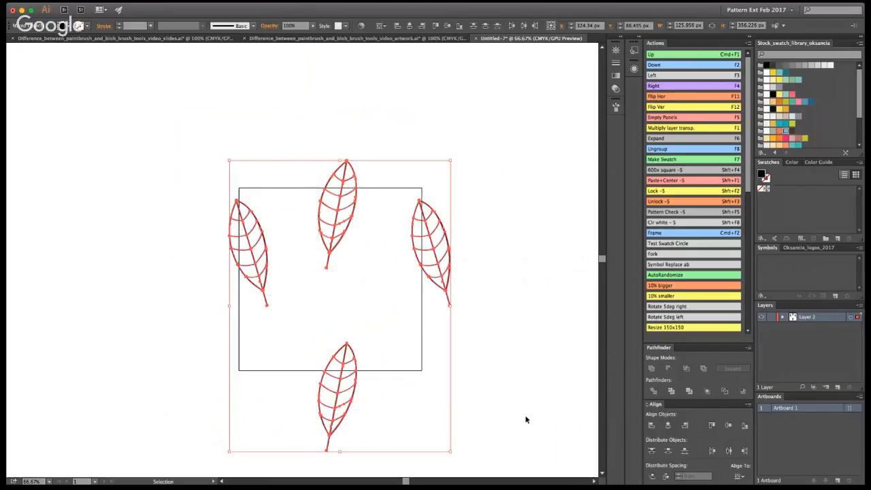
left_click(651, 369)
Move the united leaves to test whether they act as a single group, and undo the move.
left_click(475, 309)
left_click_drag(340, 215, 371, 212)
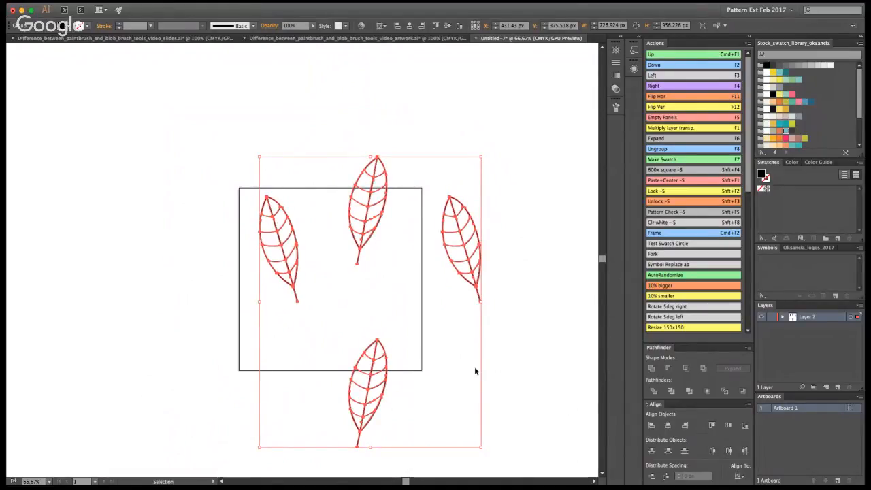
key("super+z")
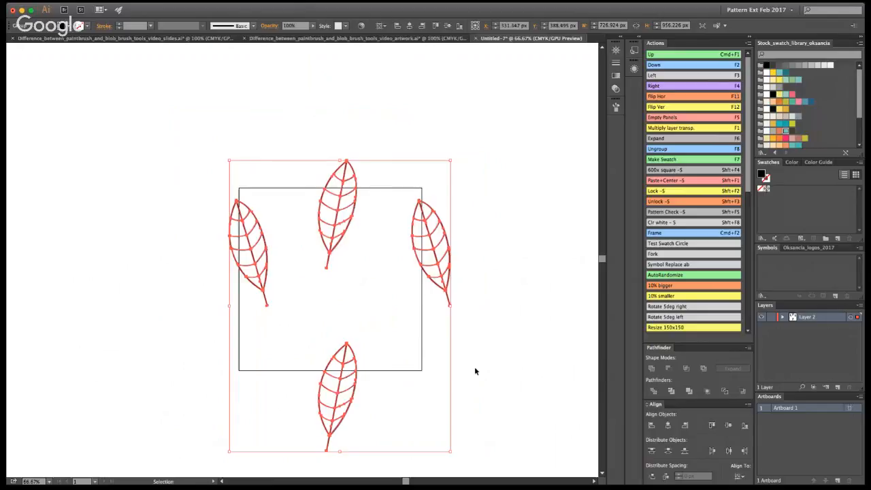
left_click(474, 371)
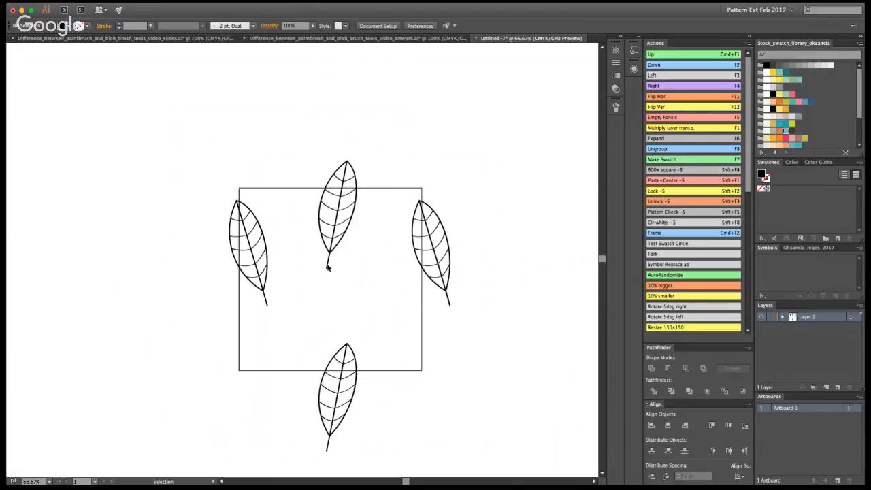
Ungroup the united leaves, and group the shapes of the left leaf and the top leaf separately.
left_click(334, 229)
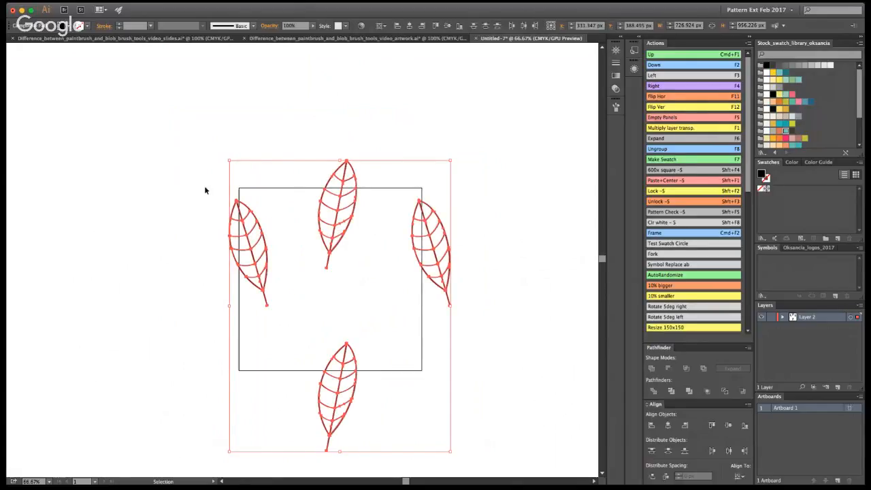
left_click(220, 208)
left_click_drag(219, 204, 300, 317)
key("super+g")
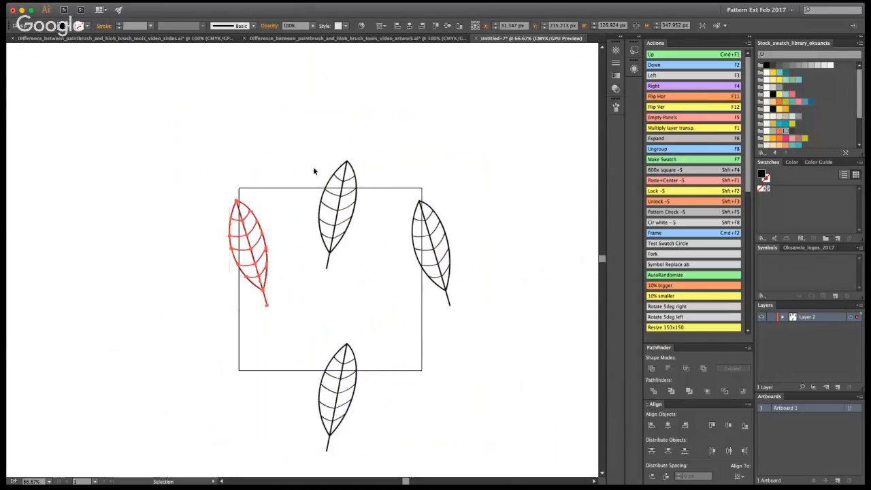
left_click_drag(312, 166, 363, 267)
key("v")
left_click(405, 319)
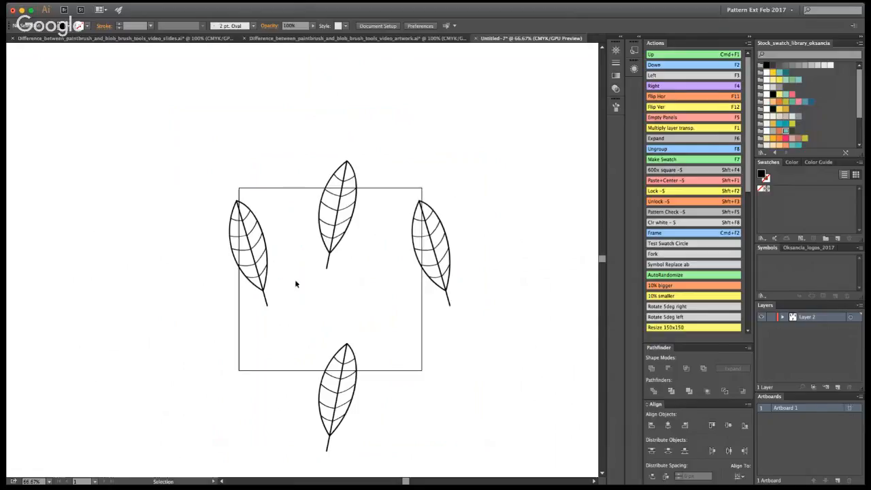
In the video artwork document, apply the 5 pt. Flat and 7 pt. Round brushes in turn to the Paintbrush leaf.
left_click(357, 39)
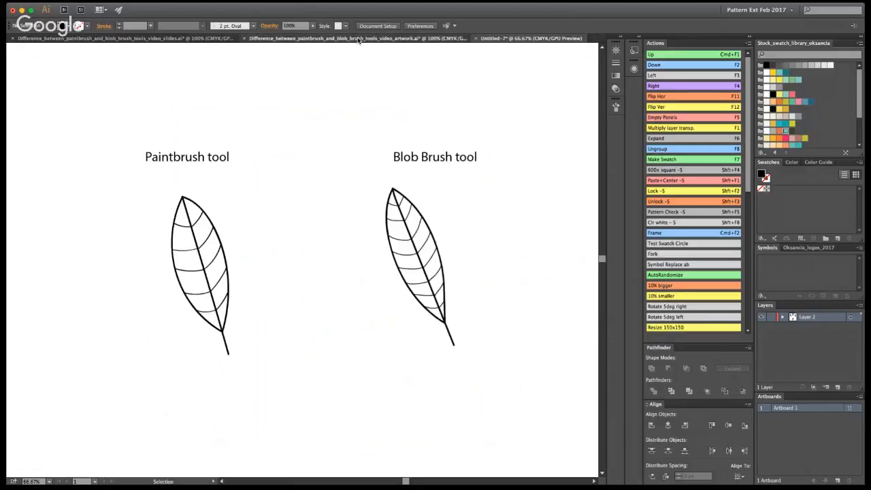
mouse_move(182, 207)
left_mouse_down()
mouse_move(209, 234)
mouse_move(270, 381)
left_mouse_up()
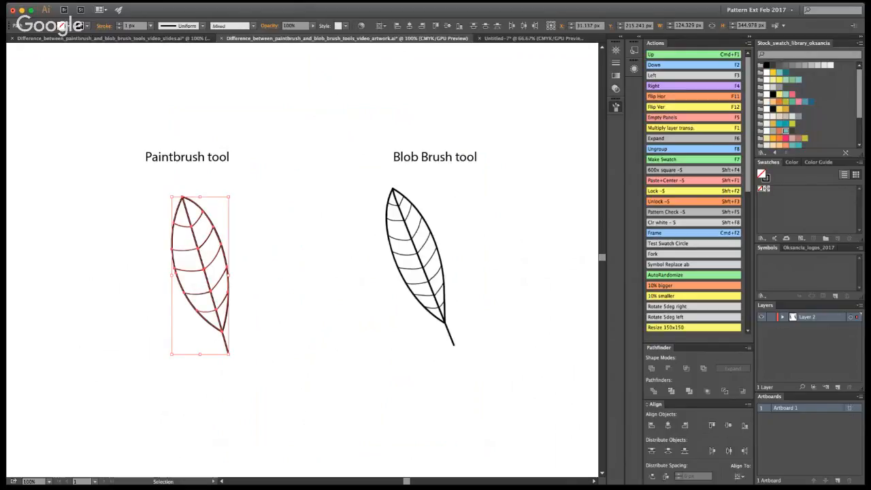
left_click(538, 124)
left_click(348, 265)
left_click_drag(160, 200, 253, 291)
left_click(305, 316)
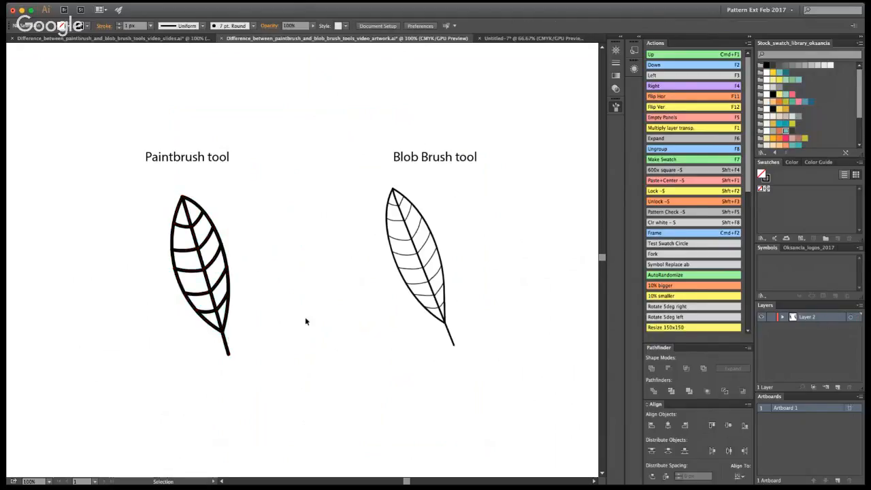
Apply a rough, charcoal-like art brush to all strokes of the Paintbrush leaf.
left_click_drag(140, 219, 287, 371)
left_click(537, 132)
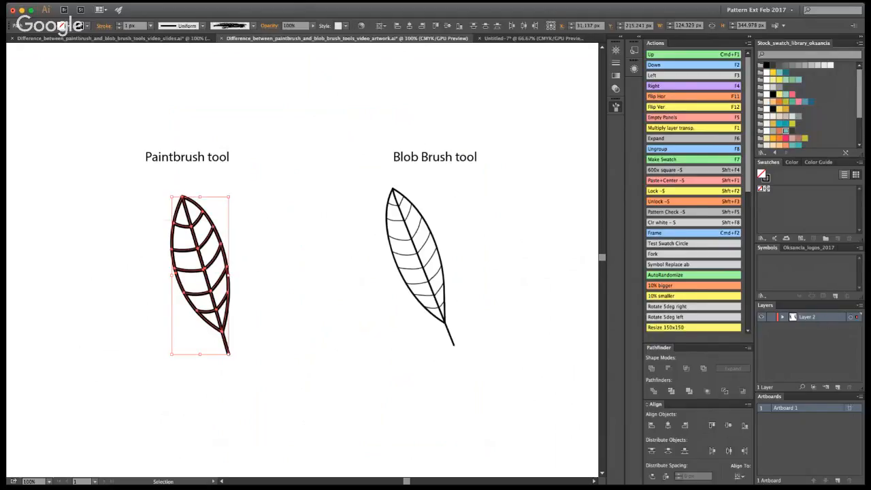
left_click(400, 275)
left_click(386, 296)
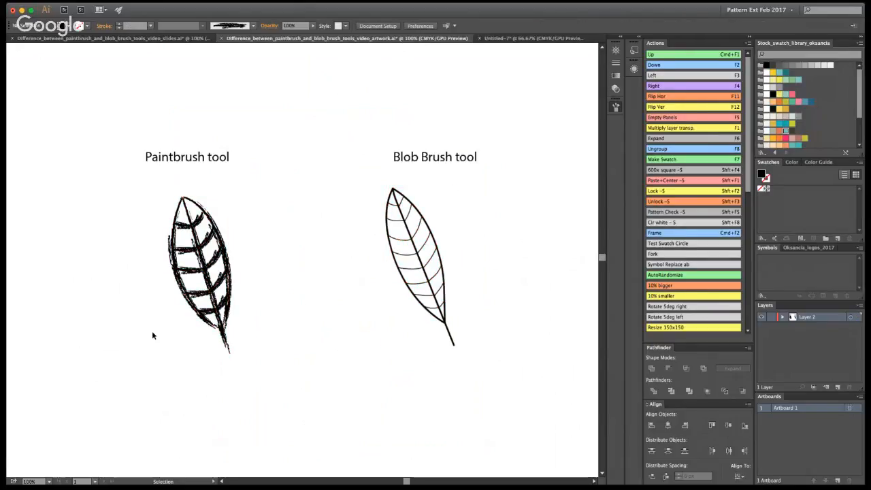
Undo all brush changes on the Paintbrush leaf and deselect it.
key("super+z")
key("super+z")
key("super+z")
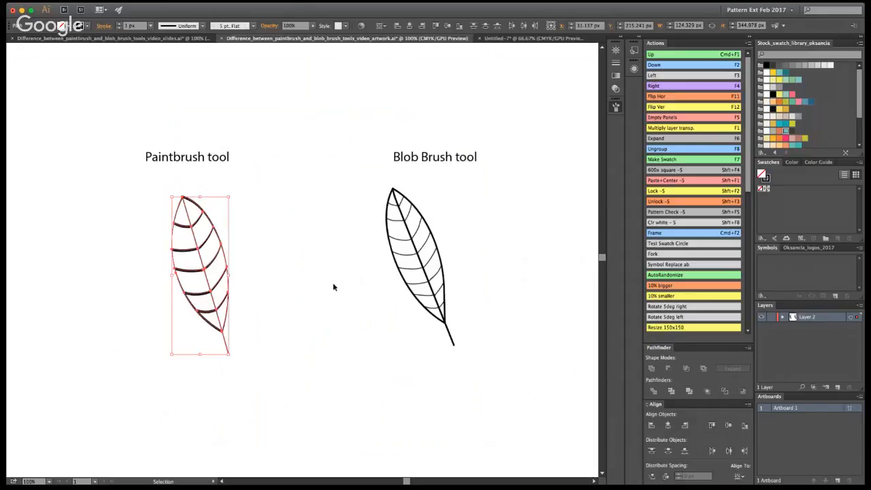
key("super+z")
key("super+z")
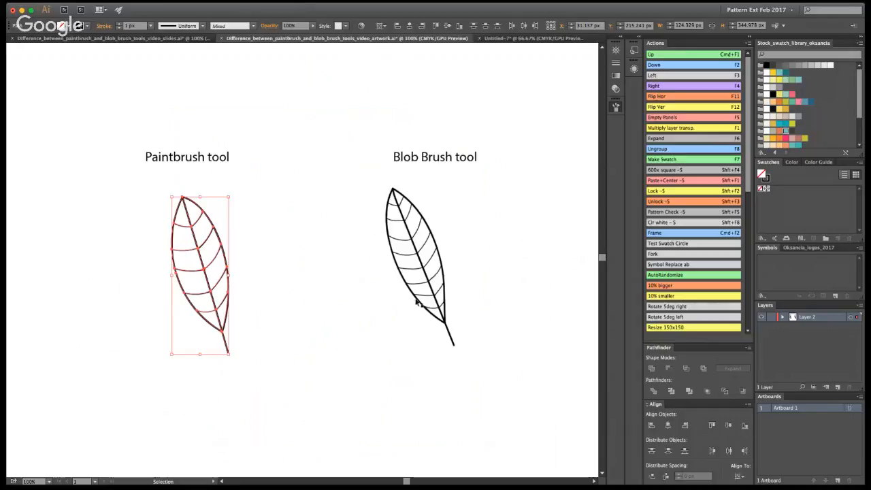
left_click(354, 258)
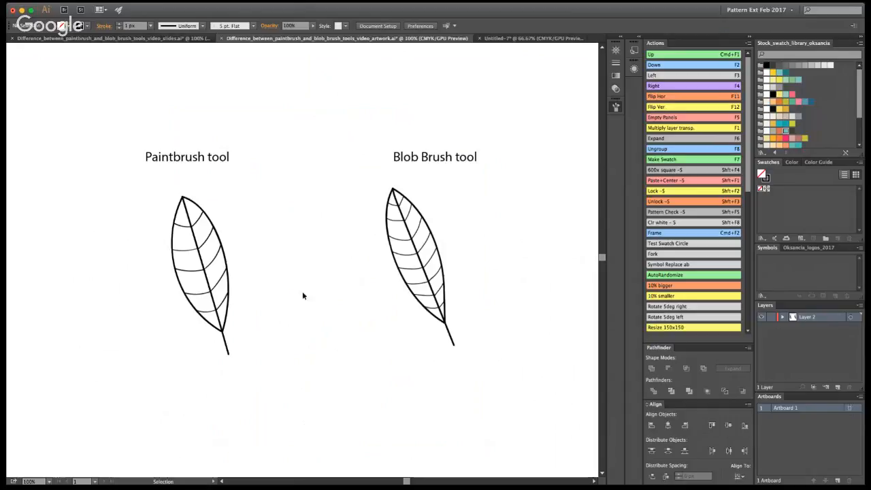
Select all strokes of the Paintbrush leaf to check them, and return to the Untitled-7 pattern document.
mouse_move(153, 185)
left_mouse_down()
mouse_move(264, 378)
mouse_move(291, 385)
left_mouse_up()
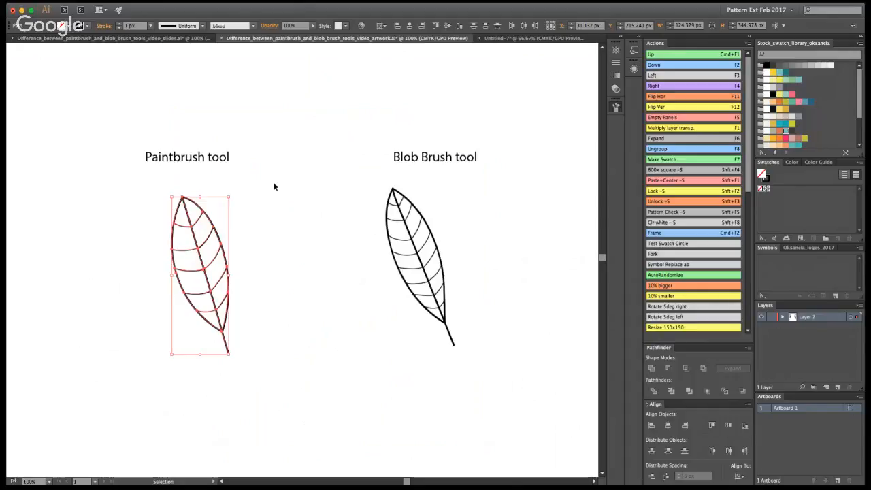
left_click(526, 40)
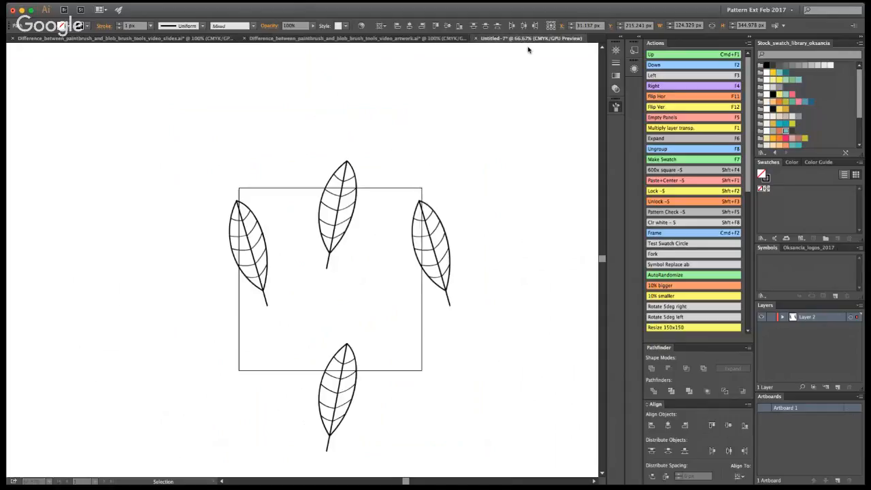
left_click(296, 214)
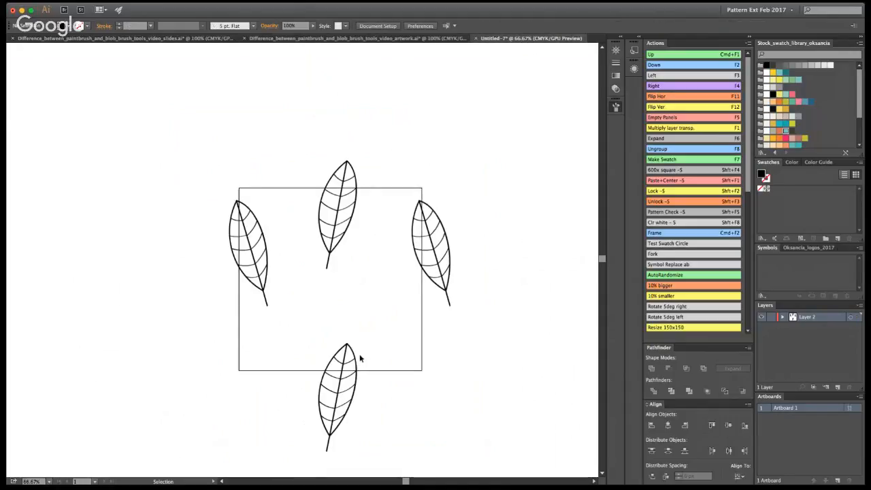
Deselect the Paintbrush leaf in the video artwork document and compare both leaves with the Untitled-7 pattern layout, ending in the artwork document.
left_click(399, 39)
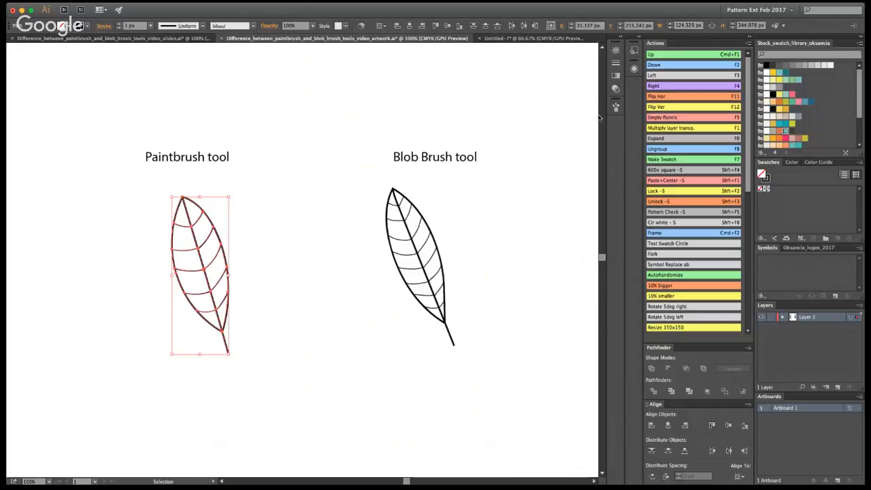
left_click(540, 155)
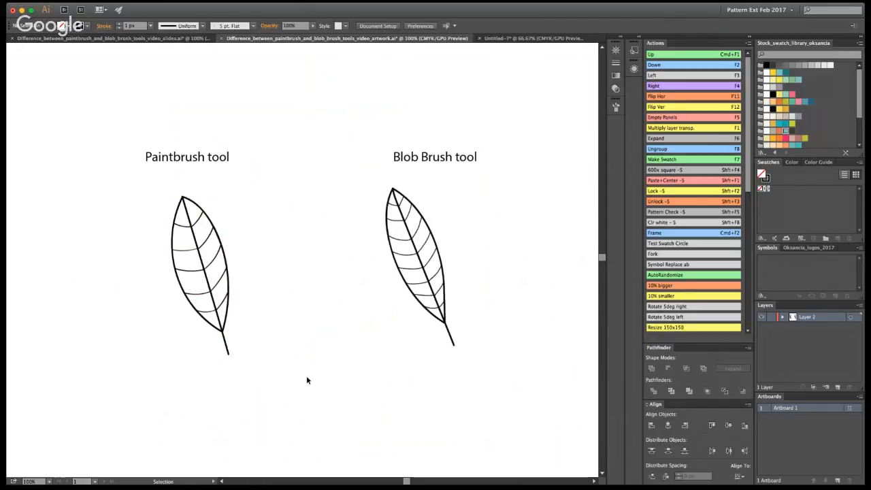
left_click(524, 39)
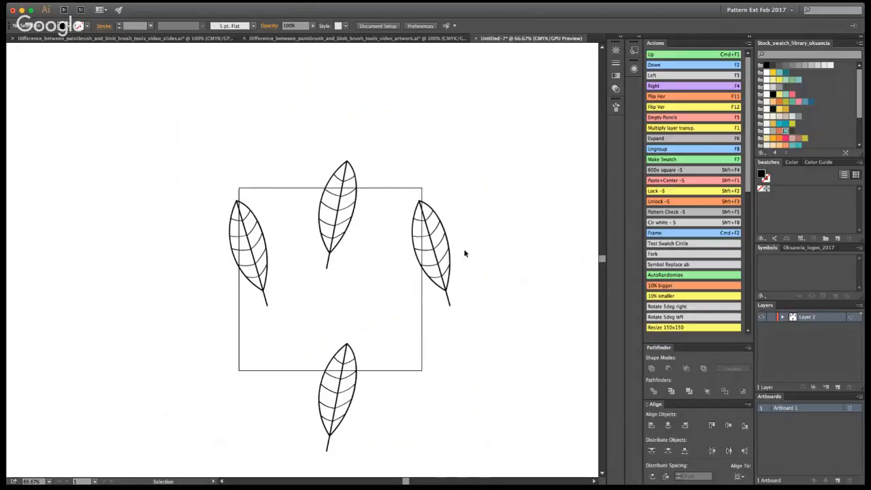
left_click(456, 41)
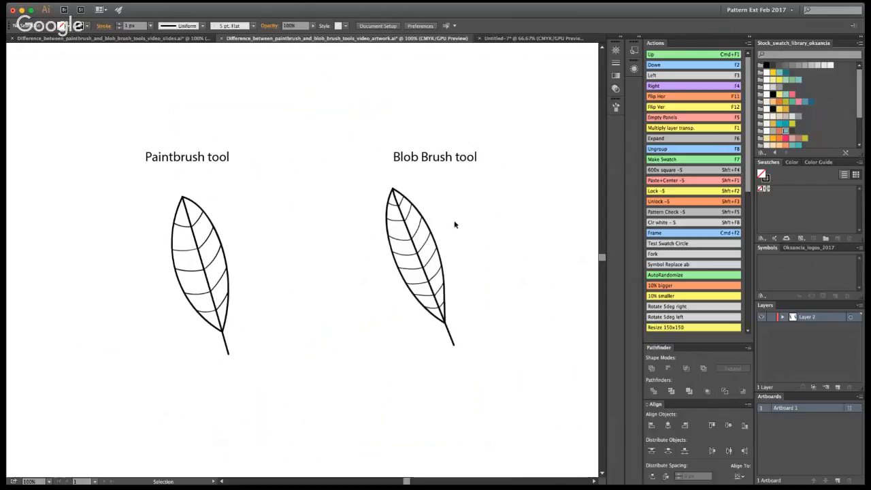
left_click(499, 39)
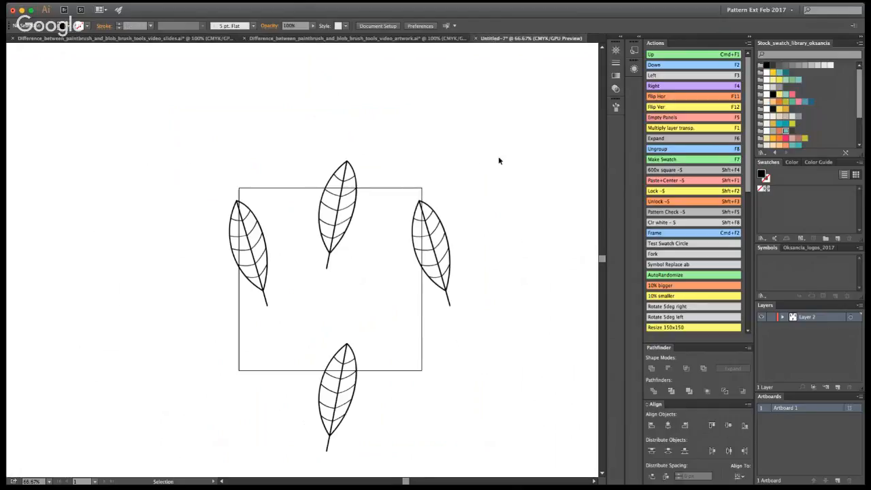
left_click(435, 38)
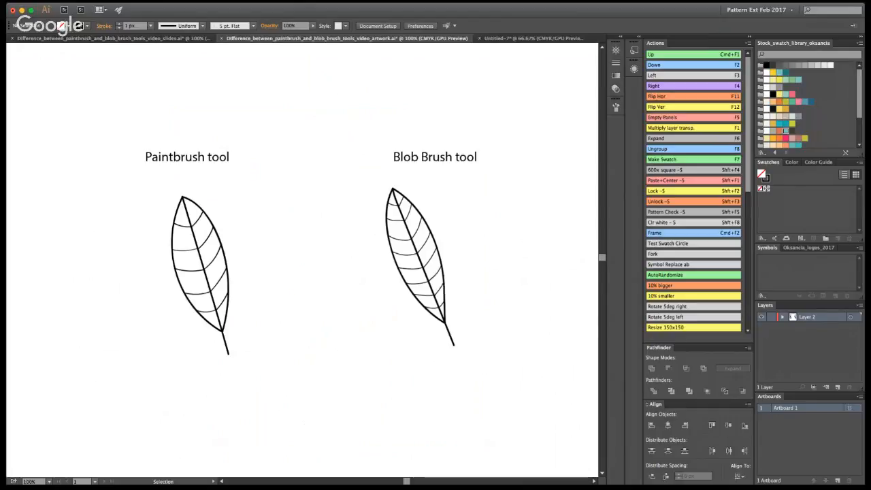
With the Blob Brush, draw a branch beside the Blob Brush leaf, with three stems each ending in a round outlined leaf.
left_click_drag(412, 313, 362, 333)
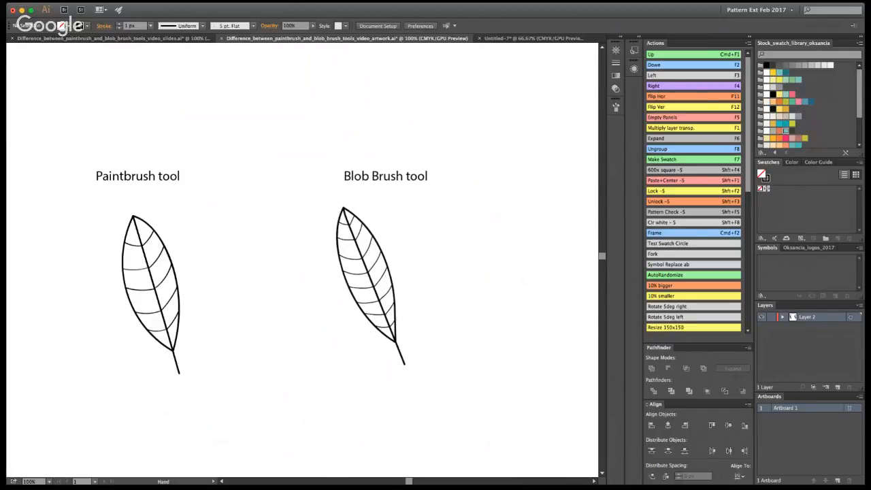
key("shift+b")
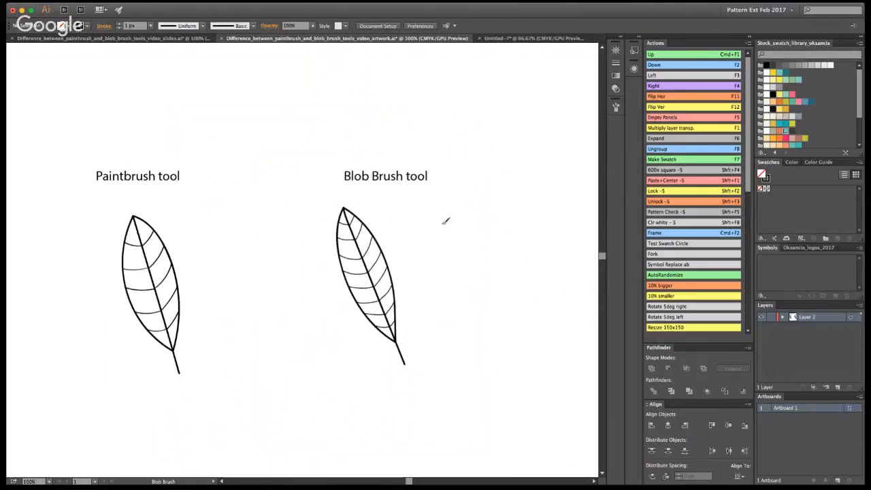
left_click_drag(430, 313, 436, 293)
key("super+z")
mouse_move(430, 336)
left_mouse_down()
mouse_move(452, 297)
mouse_move(442, 257)
left_mouse_up()
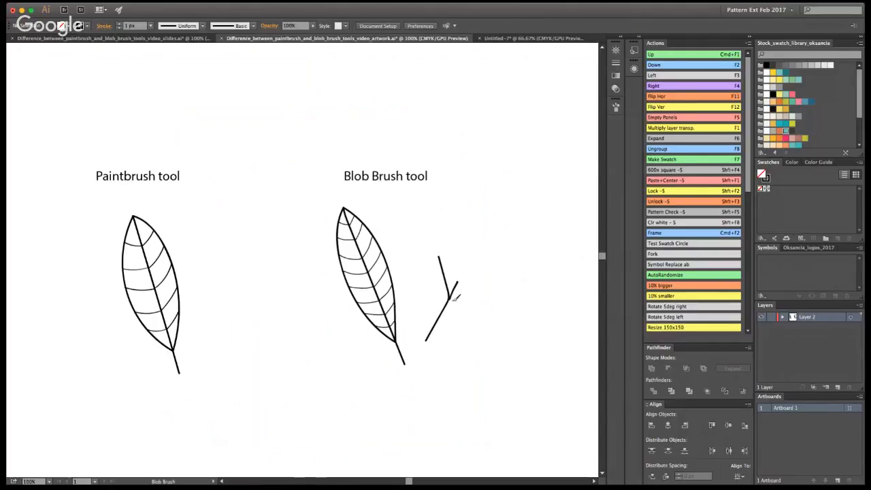
left_click_drag(450, 298, 467, 263)
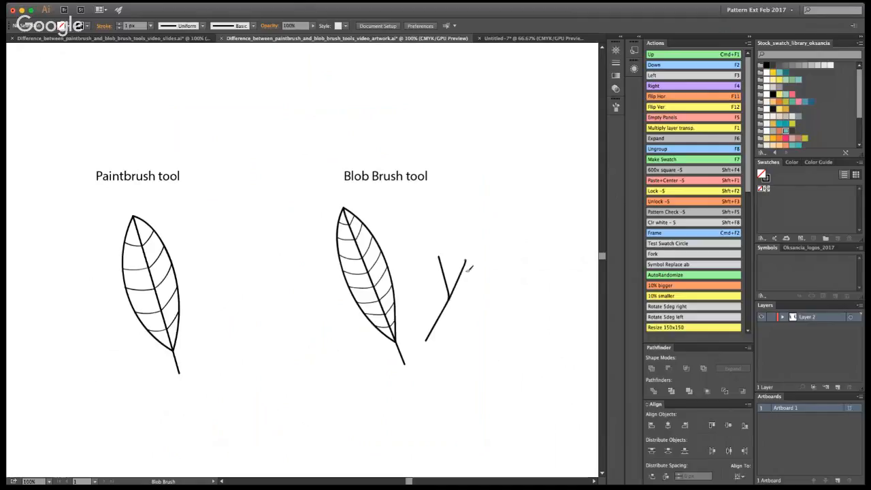
left_click_drag(450, 296, 490, 278)
mouse_move(439, 252)
left_mouse_down()
mouse_move(418, 233)
mouse_move(440, 211)
mouse_move(454, 217)
mouse_move(440, 254)
mouse_move(477, 217)
mouse_move(498, 241)
mouse_move(471, 257)
mouse_move(498, 265)
mouse_move(514, 253)
mouse_move(526, 258)
mouse_move(529, 274)
mouse_move(512, 292)
mouse_move(493, 275)
left_mouse_up()
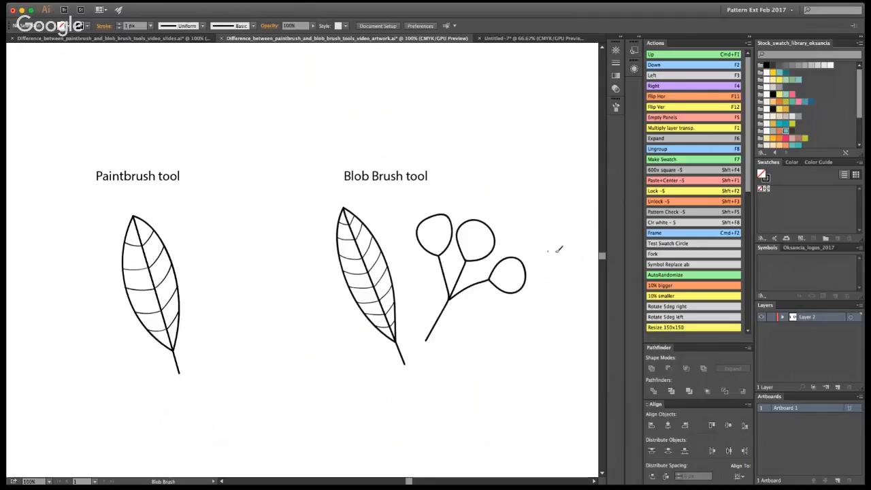
Clean up the branch's stem joints with the Eraser and thicken the middle round leaf's joint with the Blob Brush.
key("z")
left_click(412, 283)
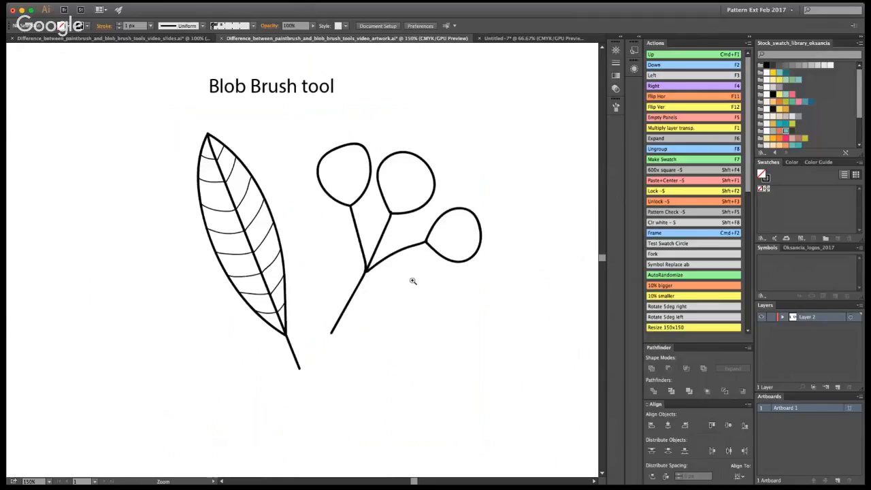
left_click(412, 281)
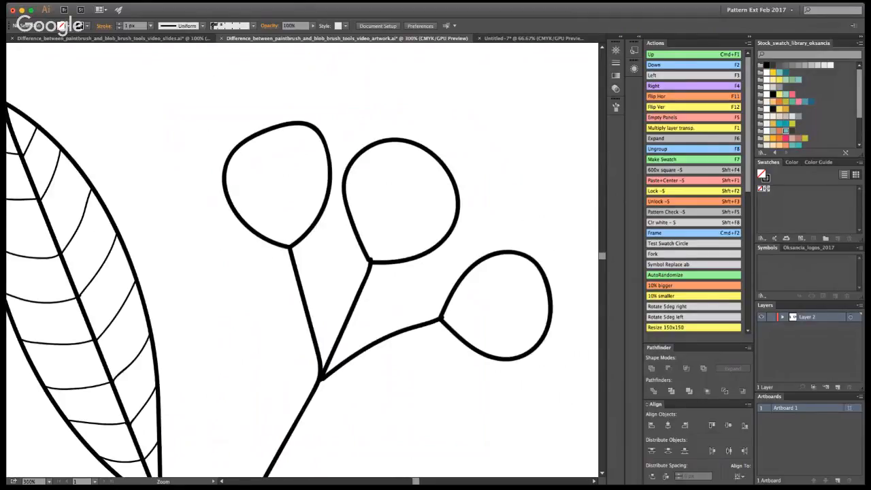
key("shift+e")
key("space")
mouse_move(525, 370)
left_mouse_down()
mouse_move(478, 294)
mouse_move(470, 311)
left_mouse_up()
key("shift+b")
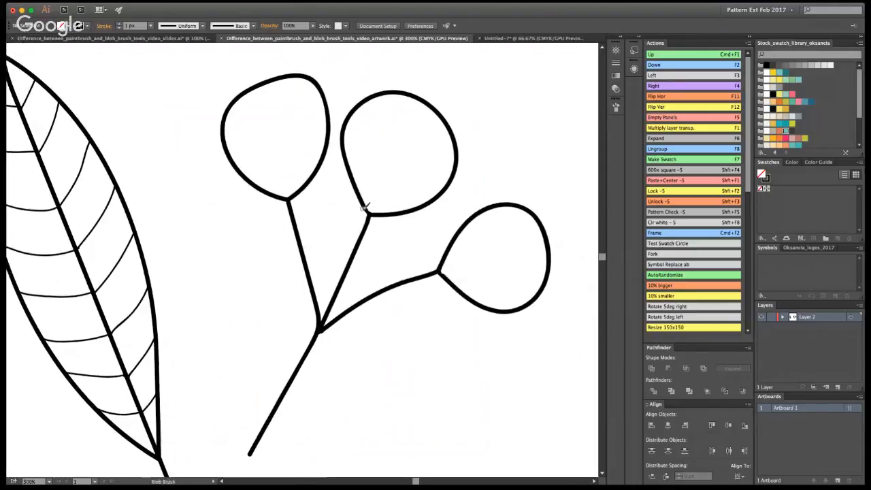
mouse_move(366, 208)
left_mouse_down()
mouse_move(378, 233)
mouse_move(382, 212)
left_mouse_up()
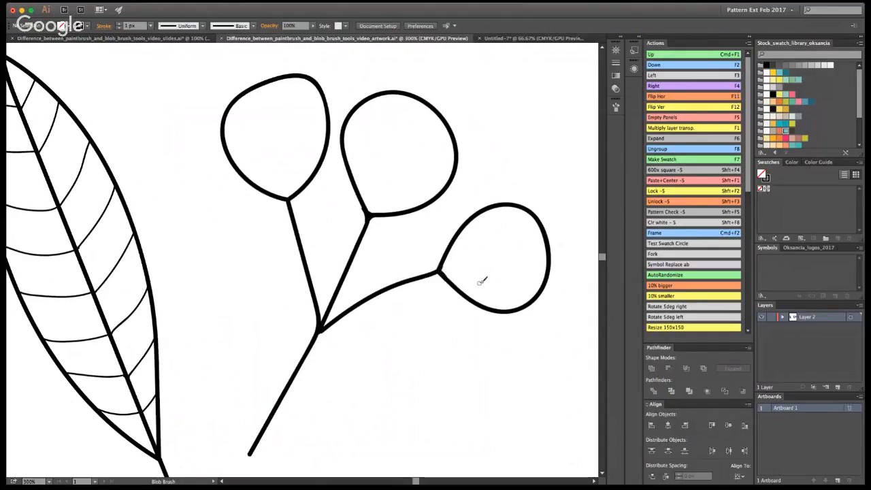
Select the branch and smooth its outline around the stem joints with the Smooth tool.
key("v")
key("super+a")
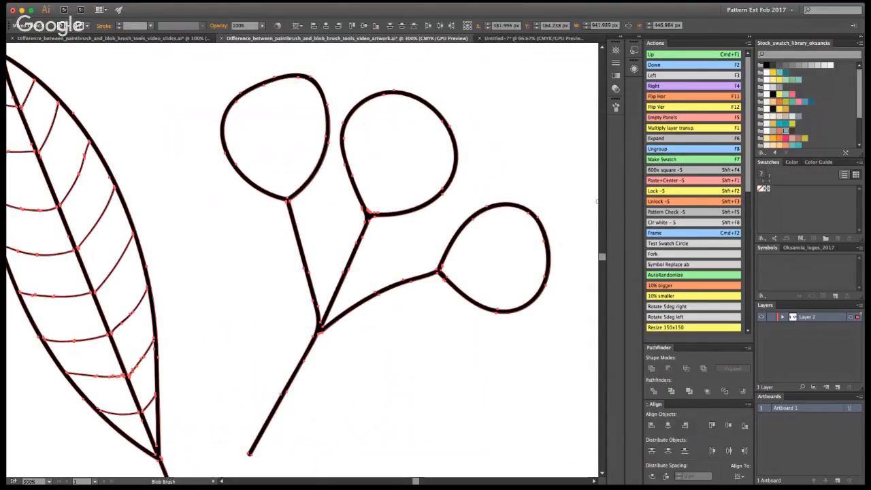
key("shift+e")
key("shift+n")
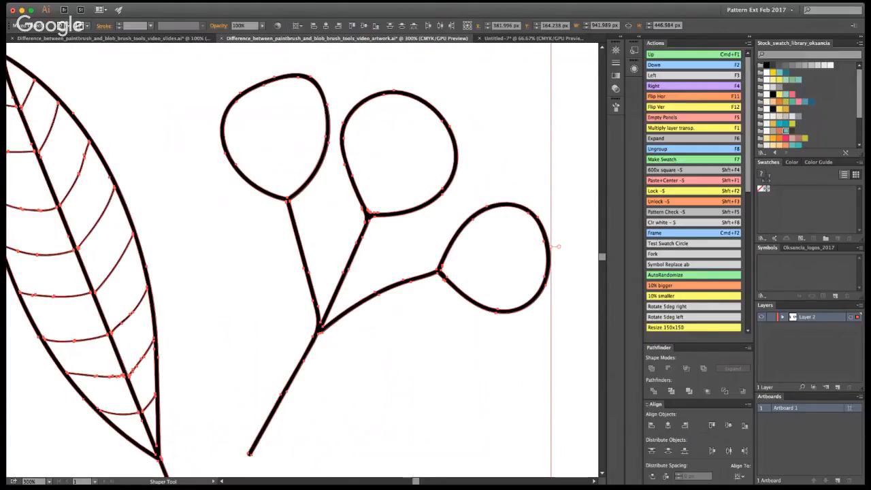
key("super+shift+a")
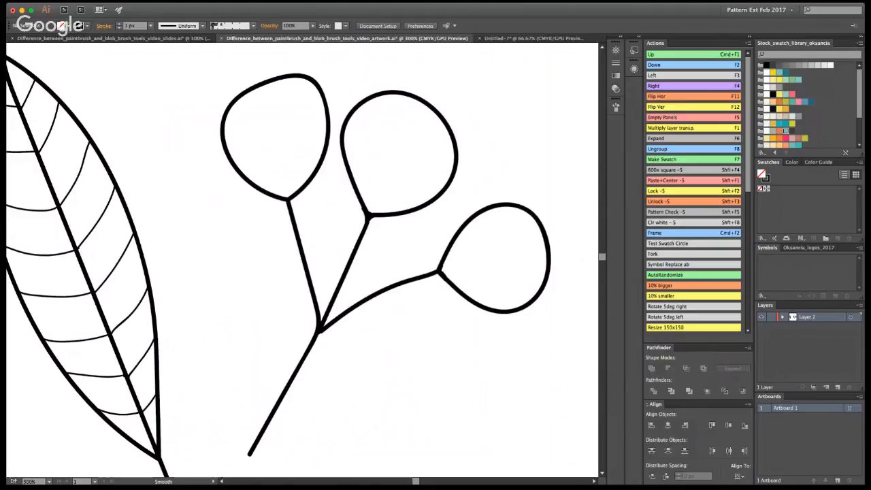
key("ctrl+a")
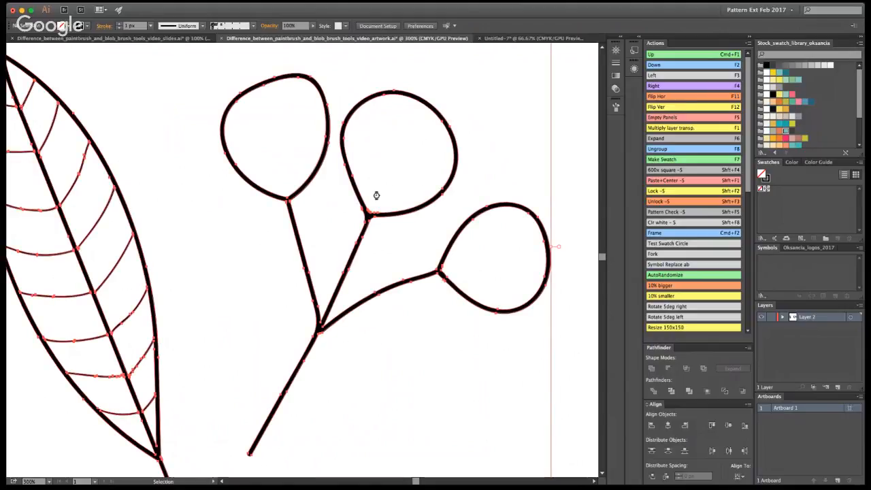
left_click(391, 286, "super")
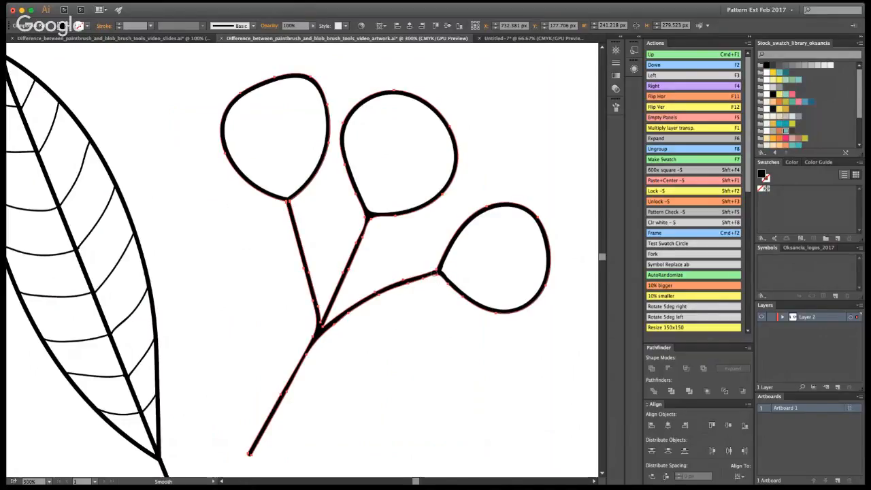
key("v")
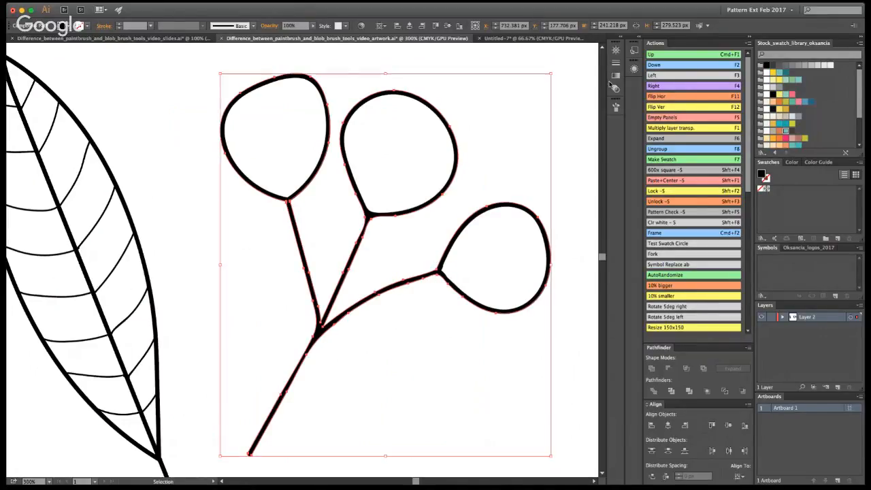
left_click(493, 195)
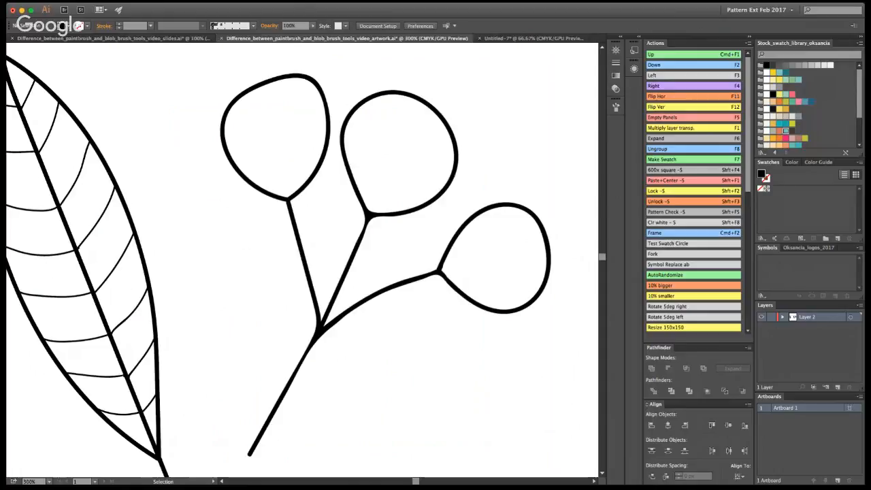
Smooth the inner contour of the rightmost round leaf near its stem joint and deselect it.
left_click(549, 251)
key("n")
left_click_drag(447, 262, 449, 273)
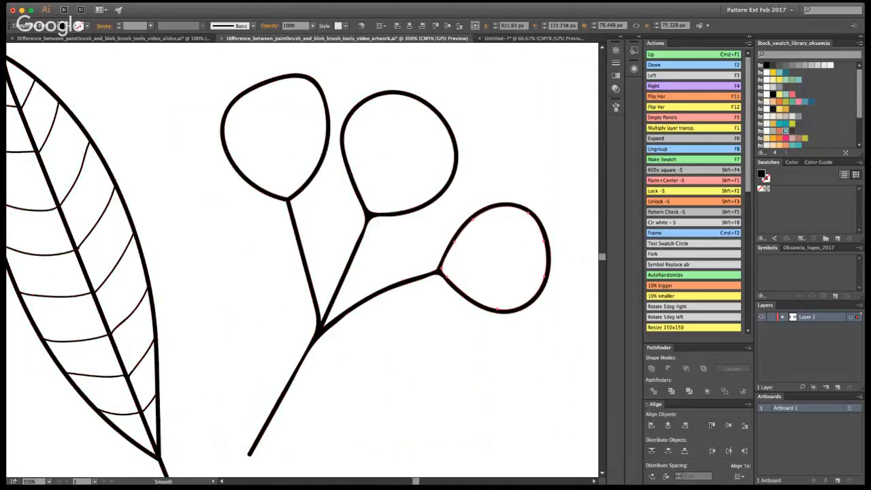
key("v")
left_click(549, 165)
Examine the branch beside the Blob Brush leaf and select all of it to check its structure.
key("z")
key("super+1")
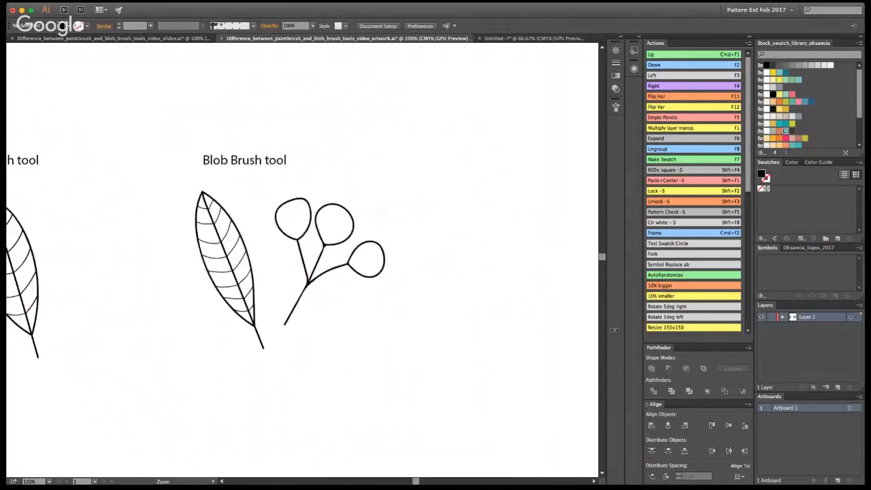
left_click(275, 272)
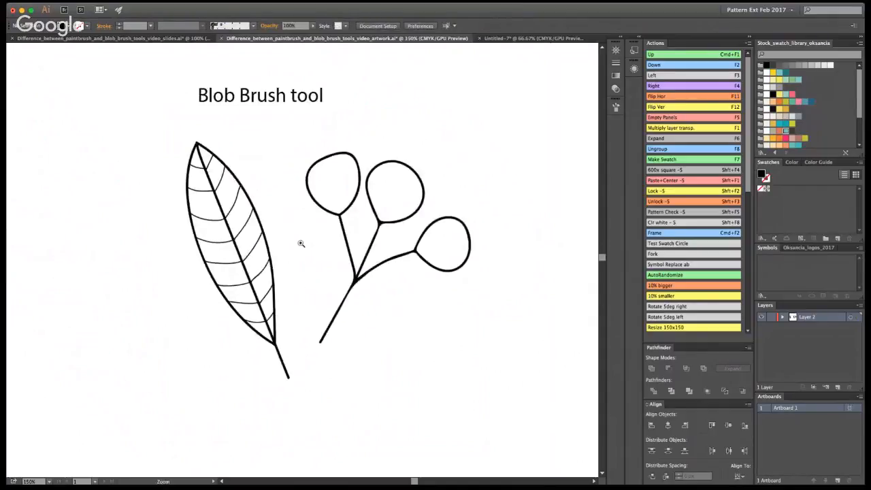
left_click(301, 244)
left_click(315, 258, "alt")
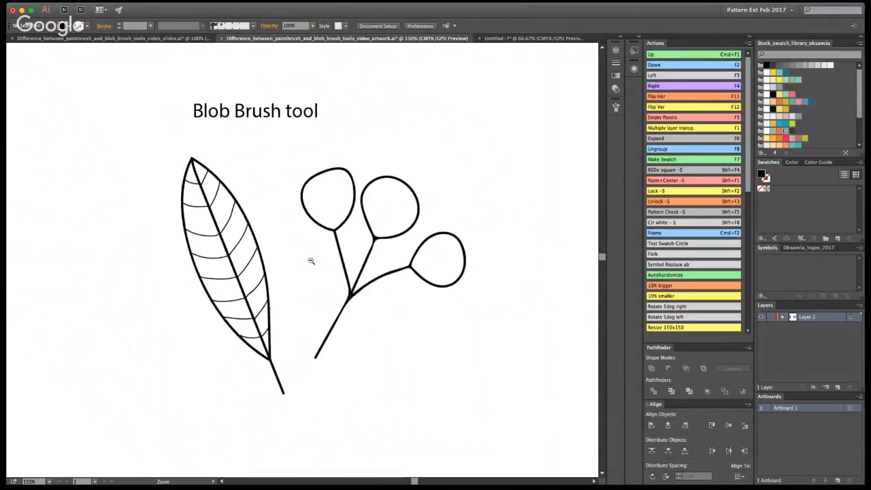
left_click(313, 260, "alt")
left_click(313, 260, "alt")
left_click(322, 270)
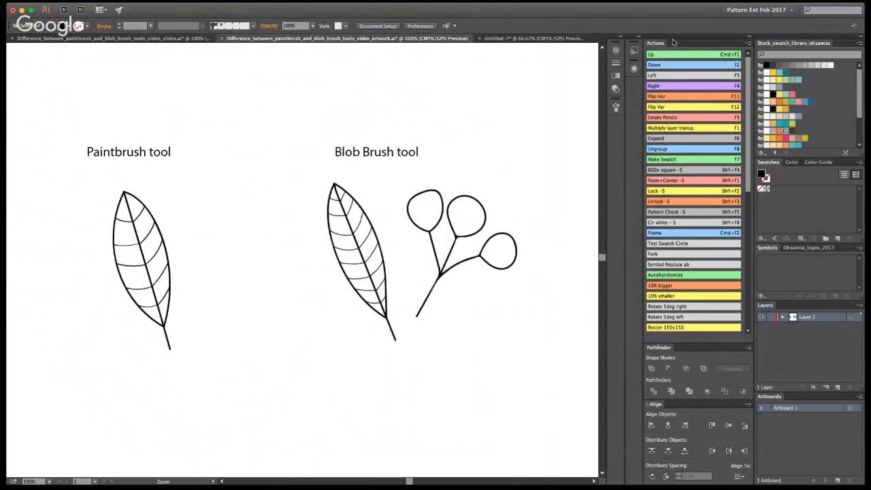
key("v")
left_click_drag(483, 301, 417, 226)
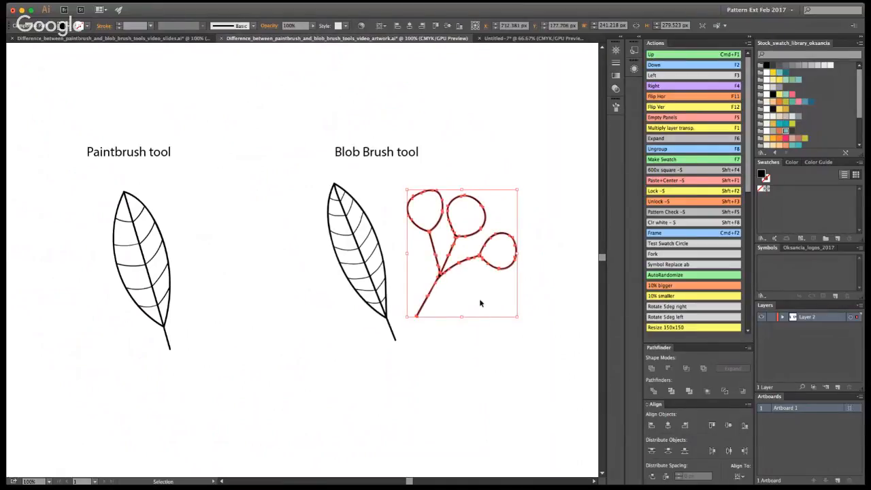
left_click(480, 302)
Add a thin centre vein to each of the branch's three round leaves with the Blob Brush.
key("shift+b")
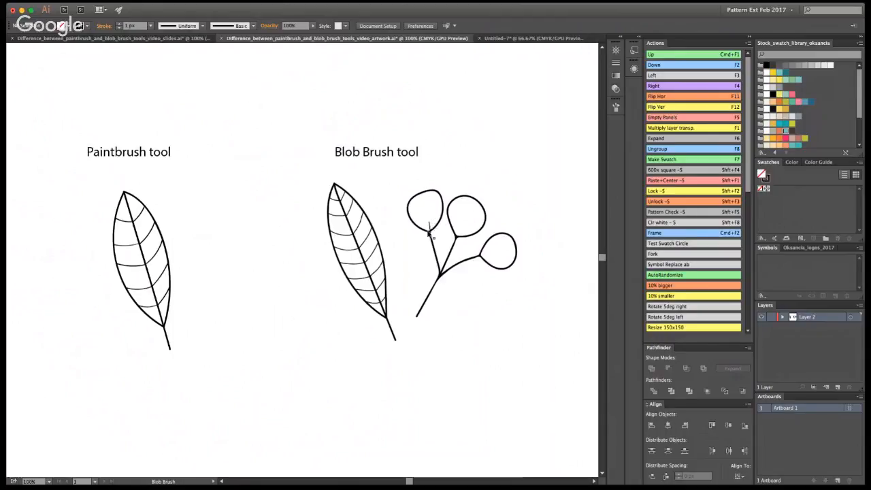
left_click_drag(430, 223, 427, 192)
left_click_drag(460, 233, 483, 199)
left_click_drag(483, 254, 521, 243)
key("v")
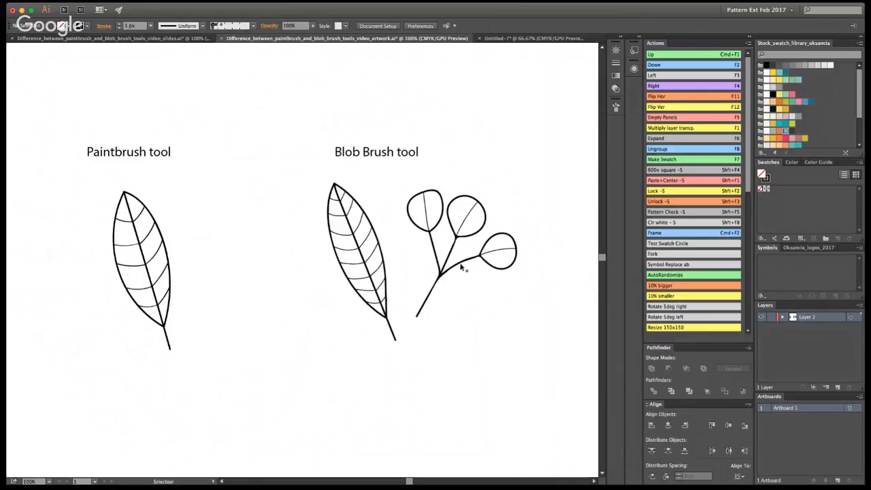
Isolate the branch's compound path, direct-select the left inner contour of the middle round leaf, and exit isolation.
left_click(354, 268)
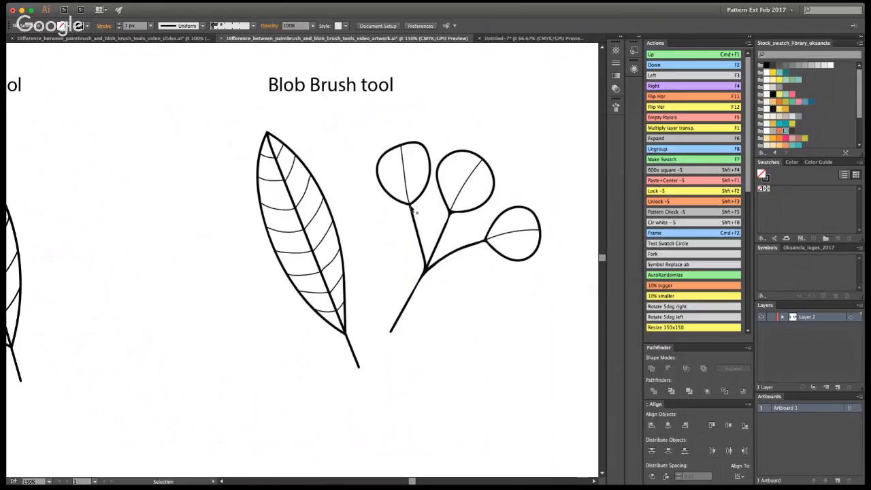
double_click(413, 204)
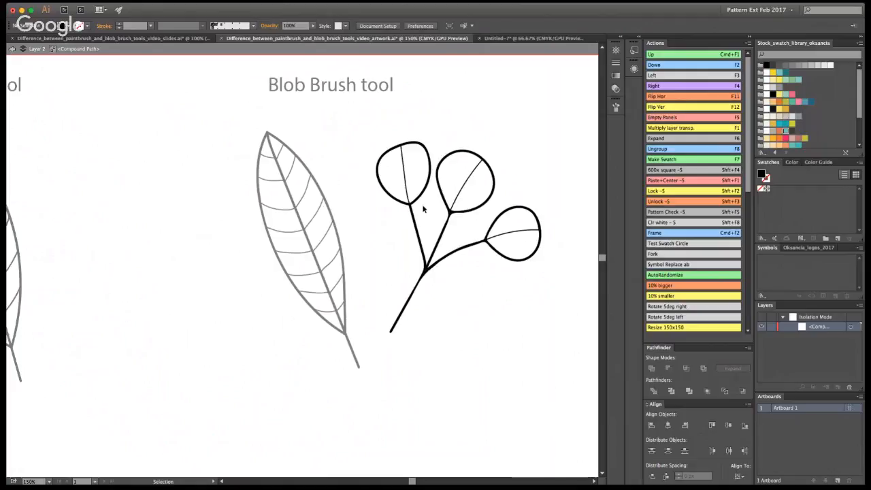
key("a")
left_click(479, 161)
key("v")
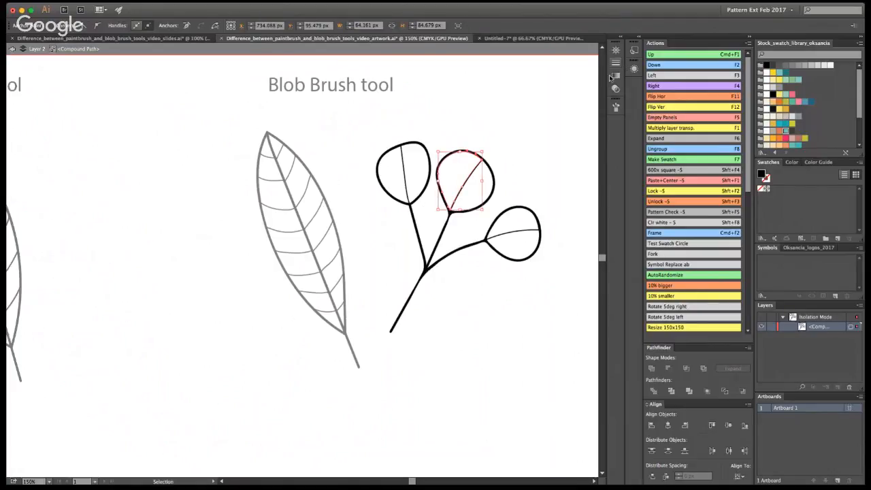
key("Escape")
Check the branch's selection as a whole, and isolate it again to select only the middle round leaf's left inner contour.
left_click(480, 162)
left_click(503, 165)
left_click(482, 161)
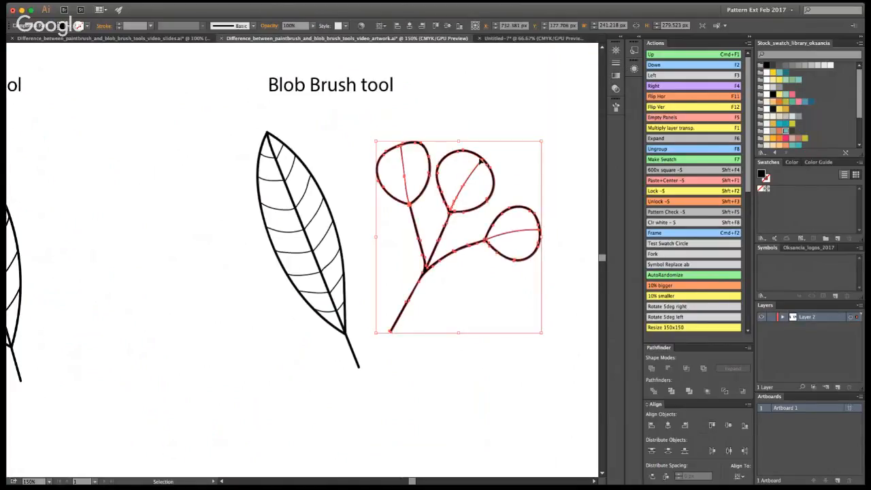
double_click(482, 161)
left_click(482, 161)
left_click(482, 162)
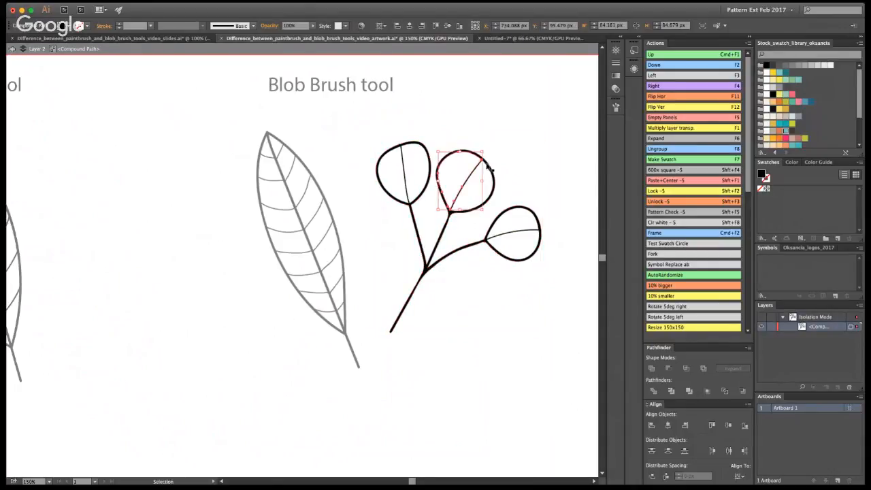
Copy the inner contours of all three round leaves from the isolated compound path, exit that path, and paste them in front.
left_click(490, 167, "shift")
left_click(413, 148, "shift")
left_click(395, 156, "shift")
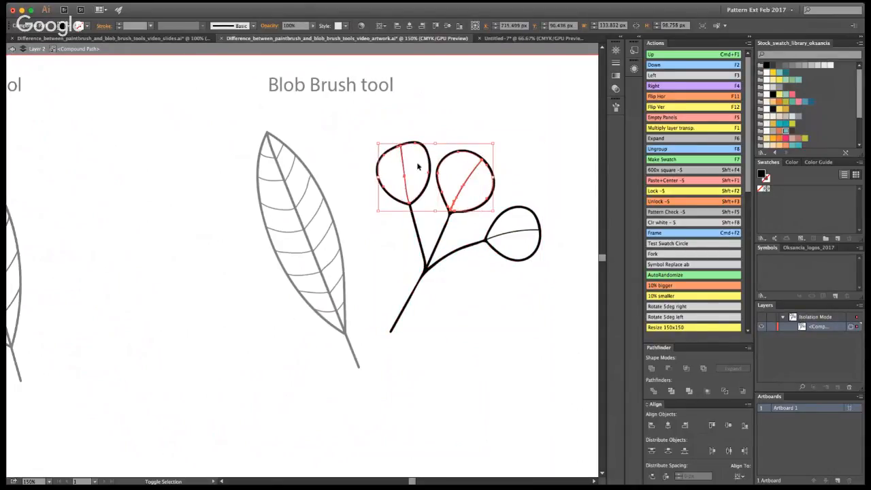
left_click(514, 217, "shift")
left_click(530, 254, "shift")
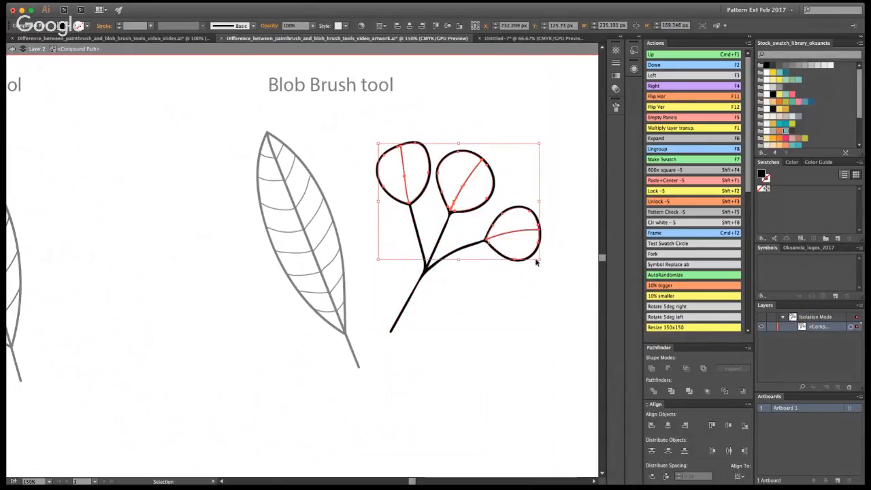
key("a")
left_click(12, 49)
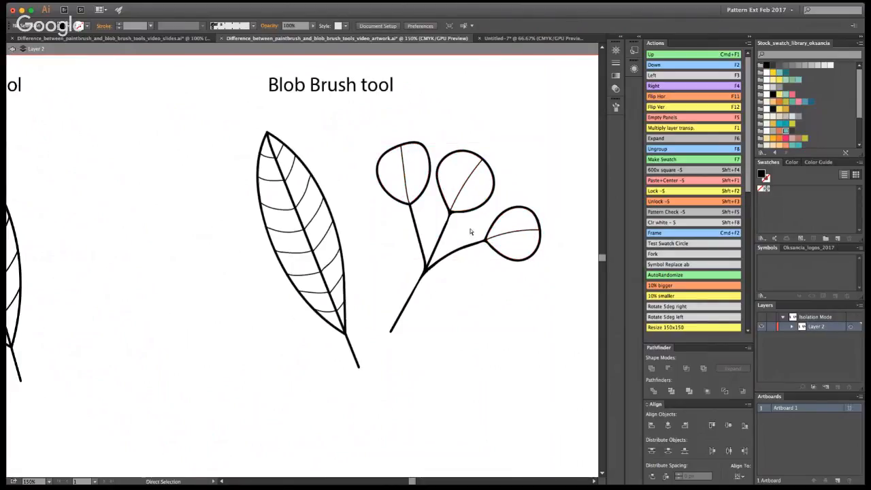
key("super+f")
key("v")
left_click(580, 211)
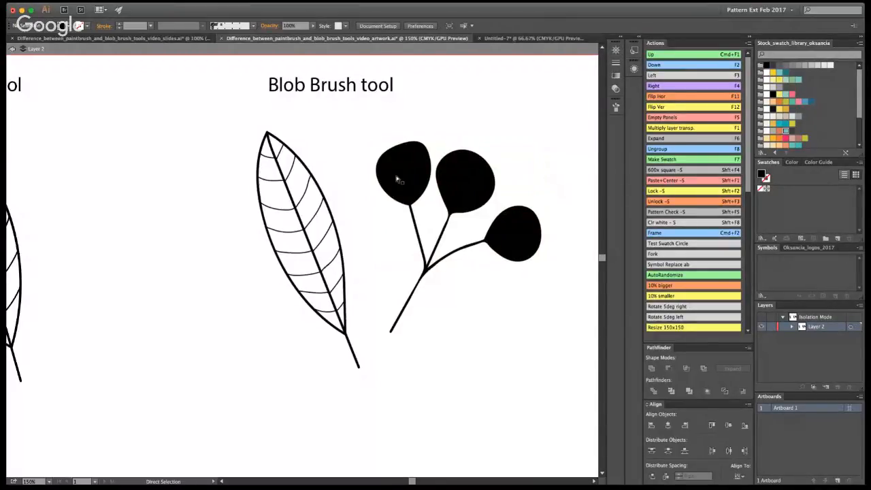
Fill the left or upper half of each of the three round leaves with the light green swatch.
left_click(420, 175, "super")
key("a")
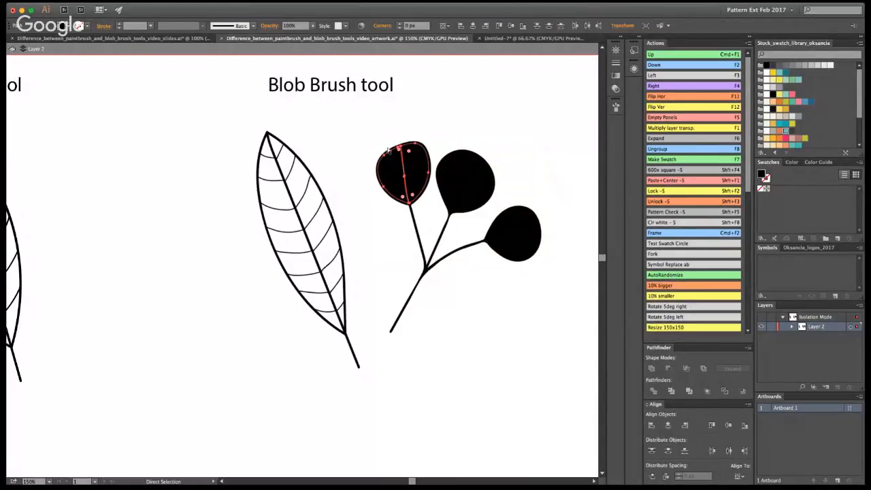
left_click(482, 198, "shift+super")
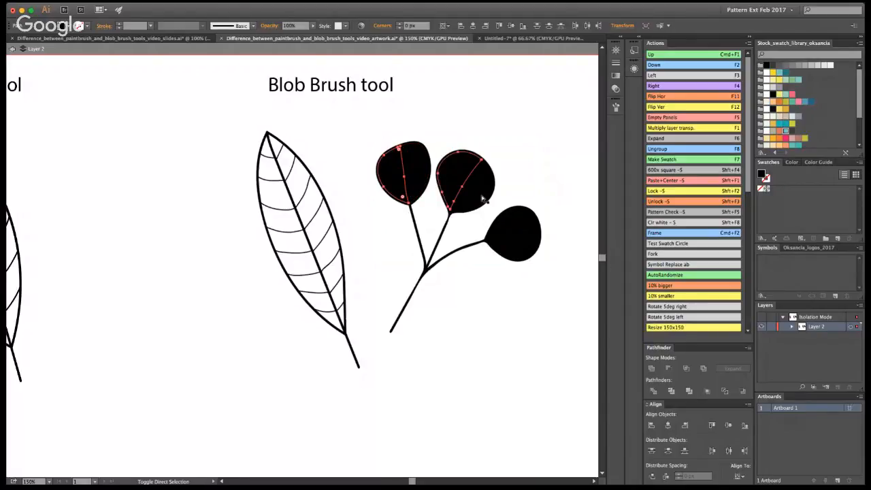
left_click(517, 223, "shift")
left_click(792, 80)
Fill the remaining half of each of the three round leaves with the dark teal swatch and deselect.
left_click(413, 176)
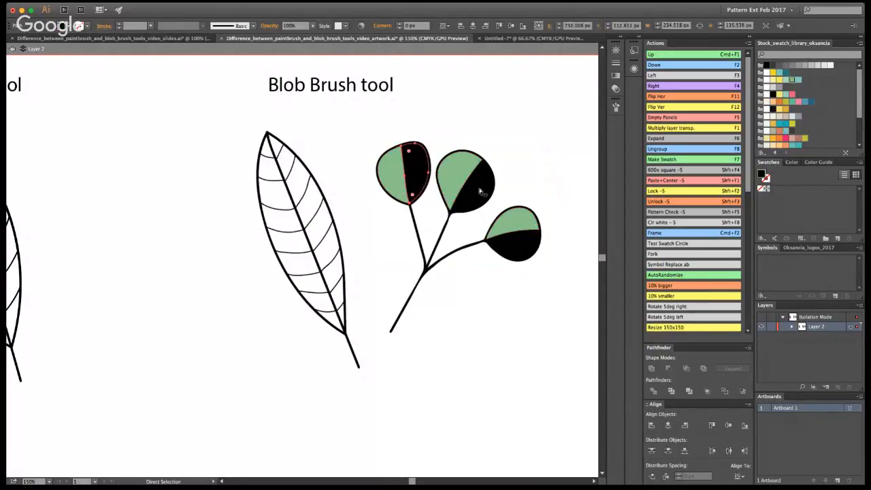
left_click(482, 193, "shift")
left_click(517, 246, "shift")
left_click(798, 80)
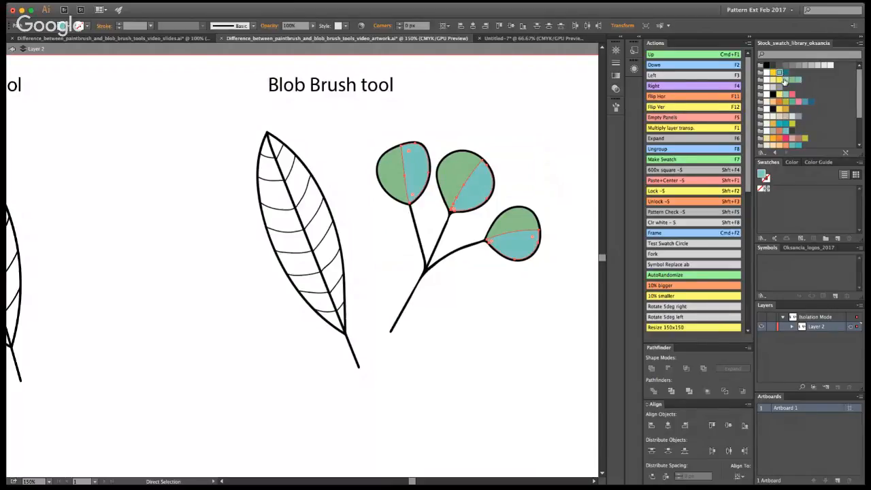
left_click(786, 123)
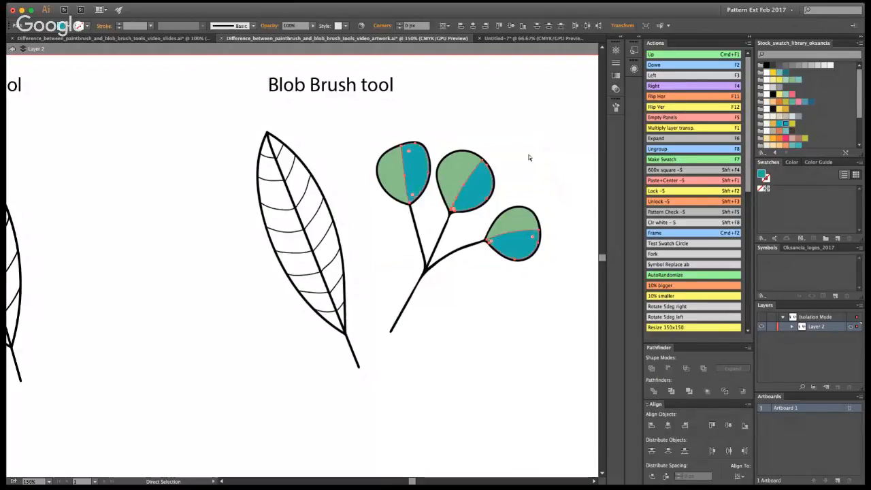
left_click(557, 346)
Paint a short diagonal stem in teal above the branch with the Paintbrush, using the 3 pt. Round brush.
key("z")
left_click(300, 267, "alt")
left_click(288, 264, "alt")
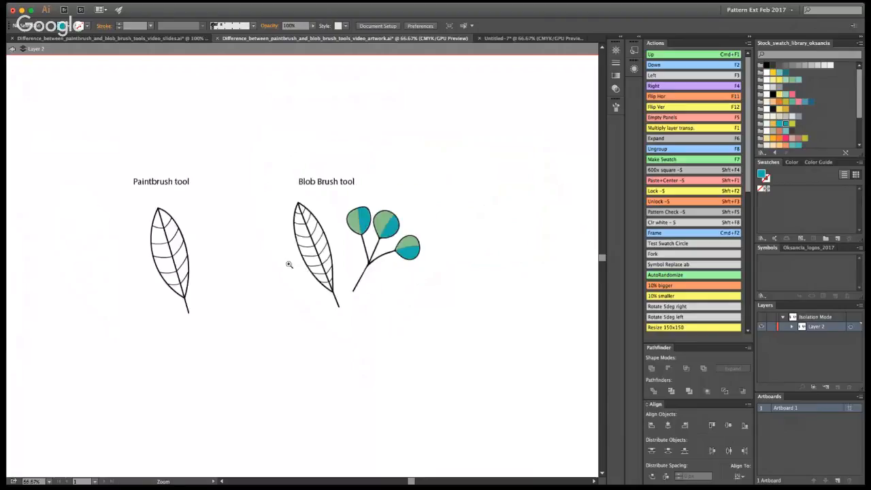
left_click(255, 274)
key("y")
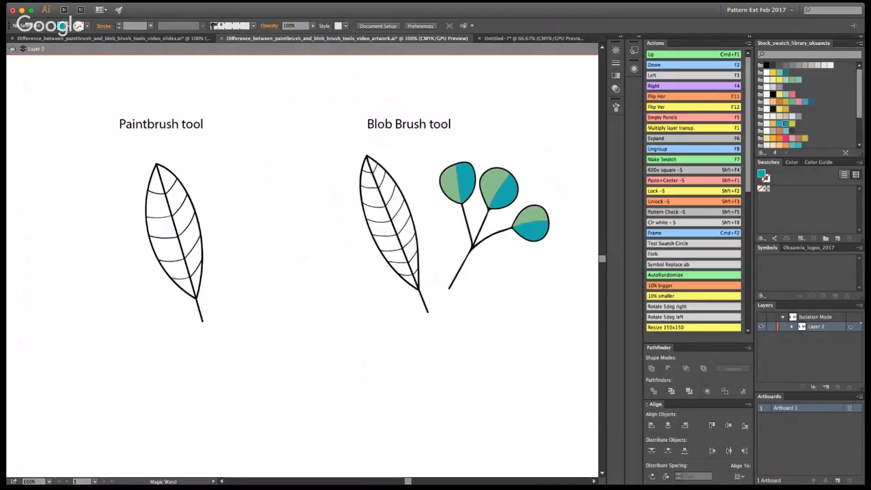
key("v")
key("shift+b")
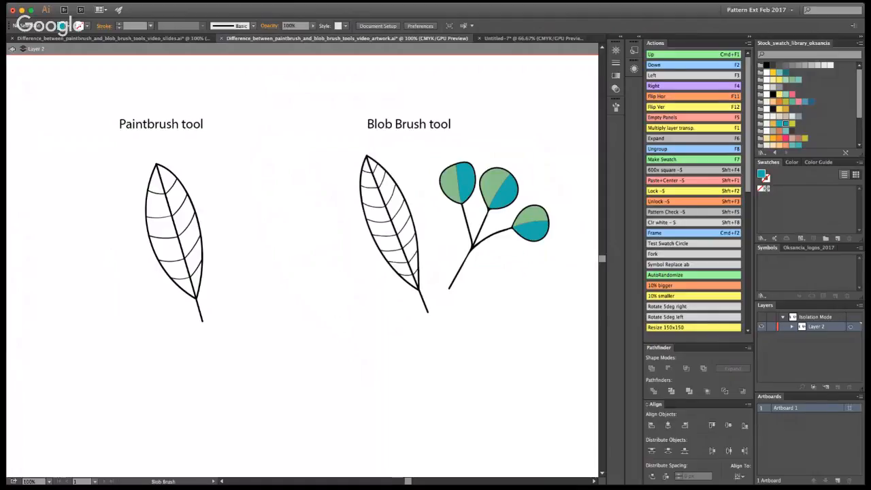
key("b")
left_click_drag(528, 170, 559, 109)
key("super+z")
key("v")
key("b")
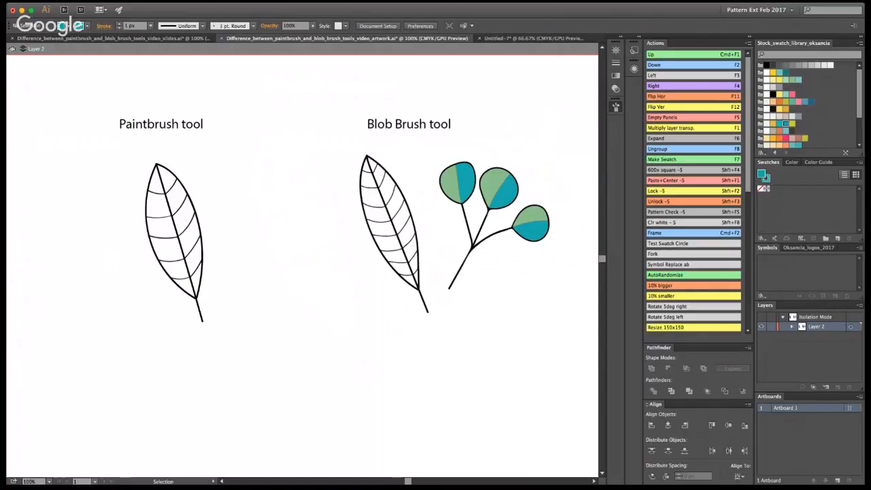
left_click_drag(532, 153, 555, 102)
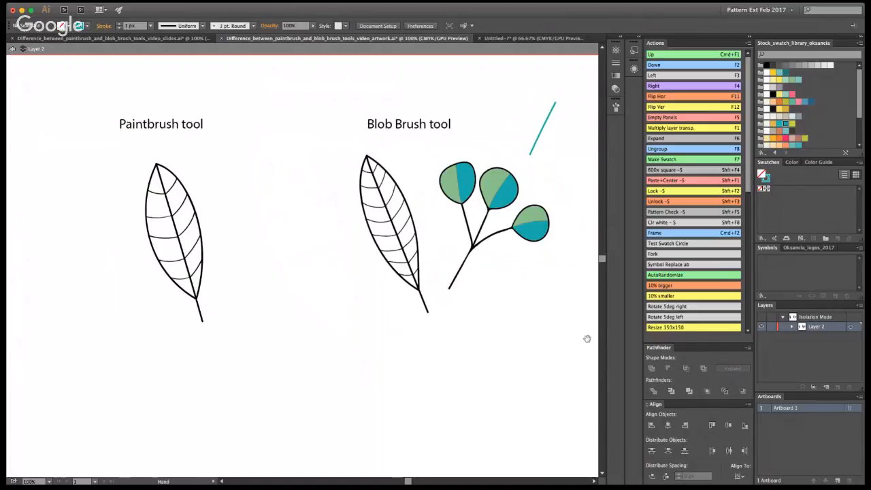
Paint a round leaf outline at the tip of the teal Paintbrush stem.
left_click_drag(501, 267, 486, 328)
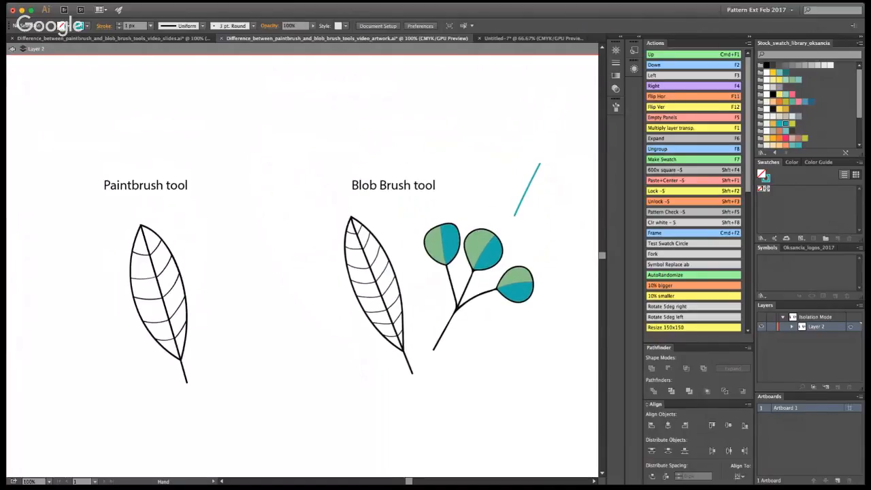
mouse_move(540, 163)
left_mouse_down()
mouse_move(537, 137)
mouse_move(541, 162)
mouse_move(532, 134)
mouse_move(543, 125)
mouse_move(574, 141)
mouse_move(574, 154)
mouse_move(541, 163)
left_mouse_up()
key("super+z")
key("v")
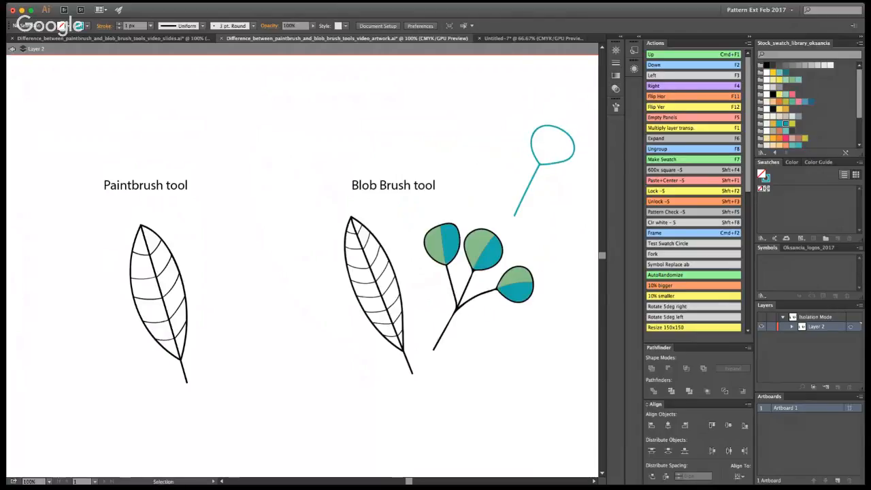
Exit the layer's isolation and examine the Paintbrush sprig's paths and the leaf outline's end points where it meets the stem.
double_click(583, 189)
left_click_drag(510, 114, 585, 212)
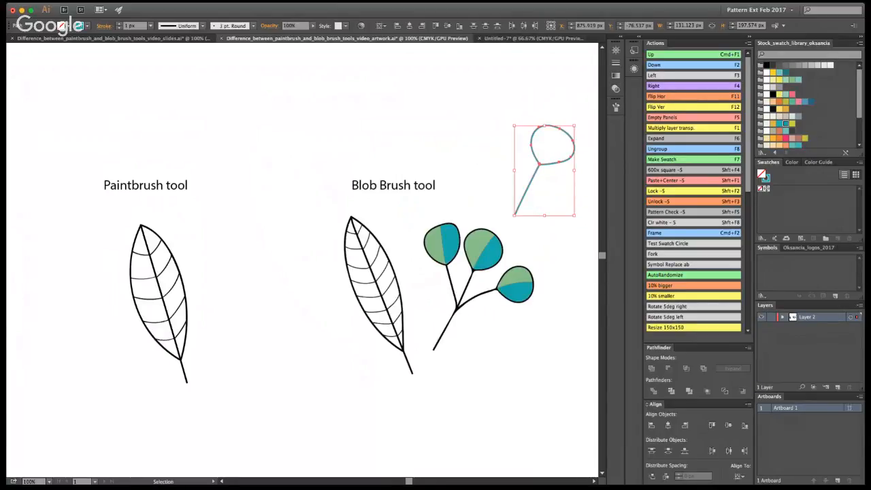
key("z")
left_click(497, 213)
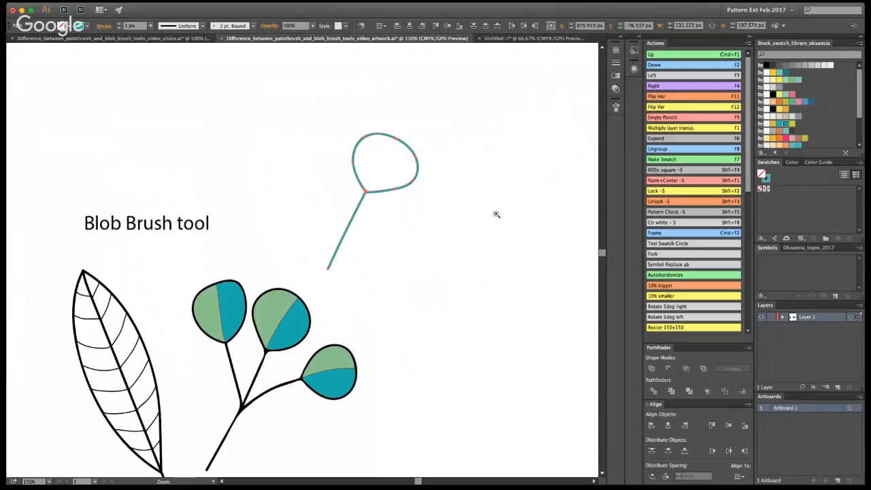
left_click(496, 214, "super")
key("a")
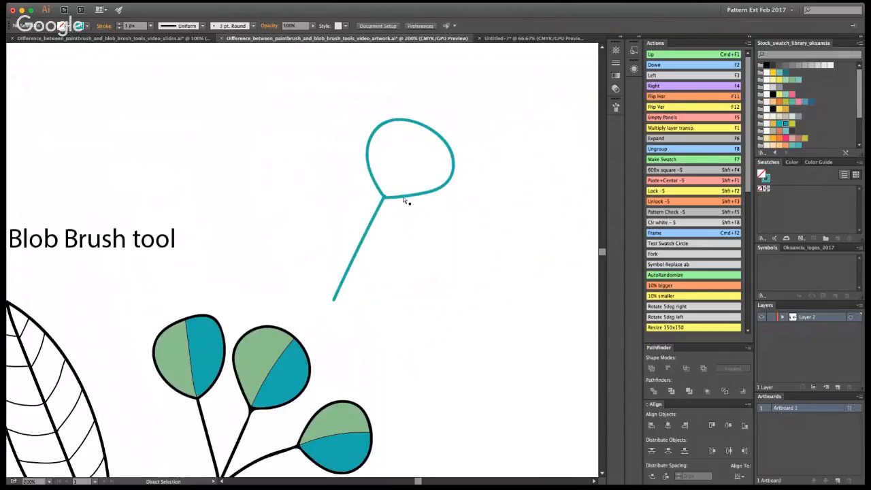
left_click(387, 199)
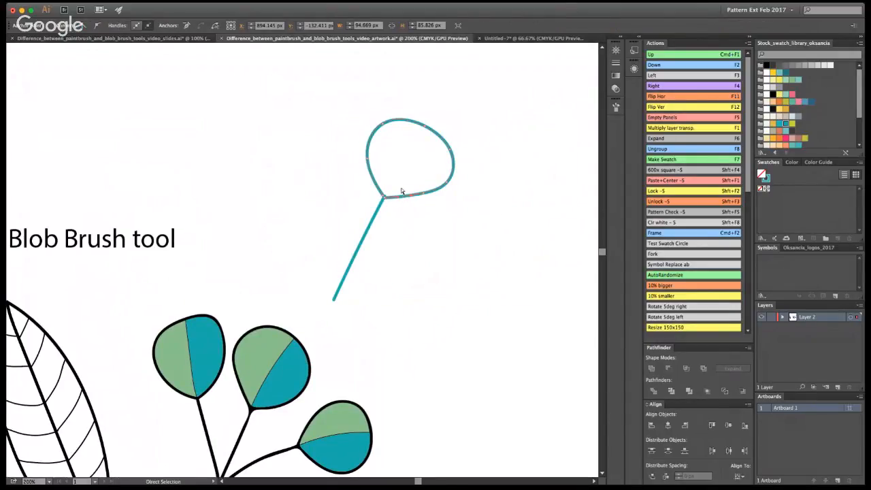
left_click(382, 197)
left_click(383, 198)
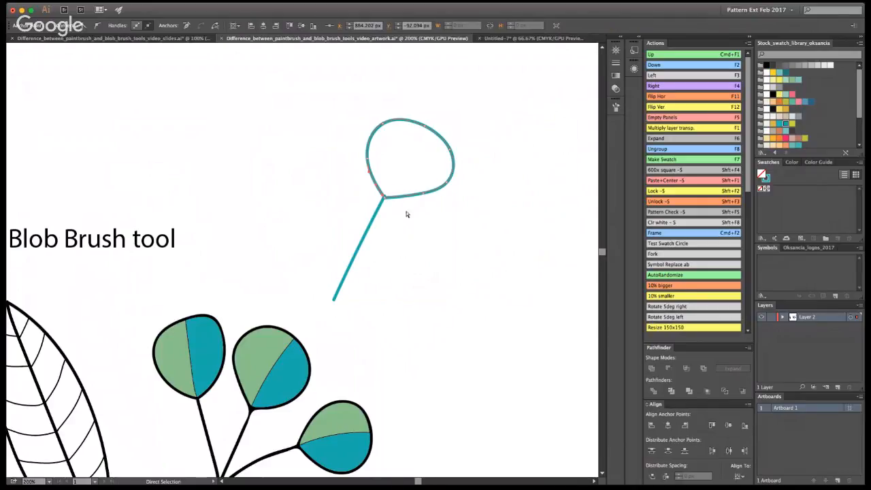
Fill the Paintbrush leaf with the light green sampled from the branch, keeping its teal stroke, and deselect it.
left_click(452, 160)
key("v")
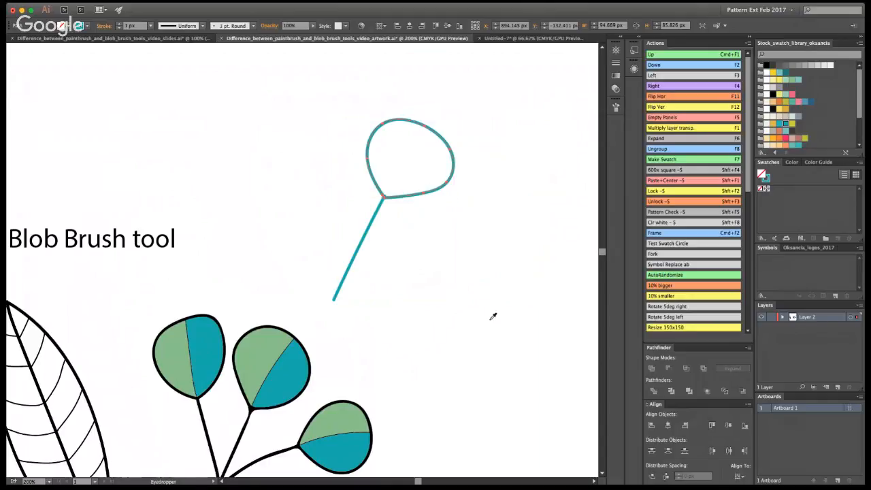
key("i")
left_click(266, 344)
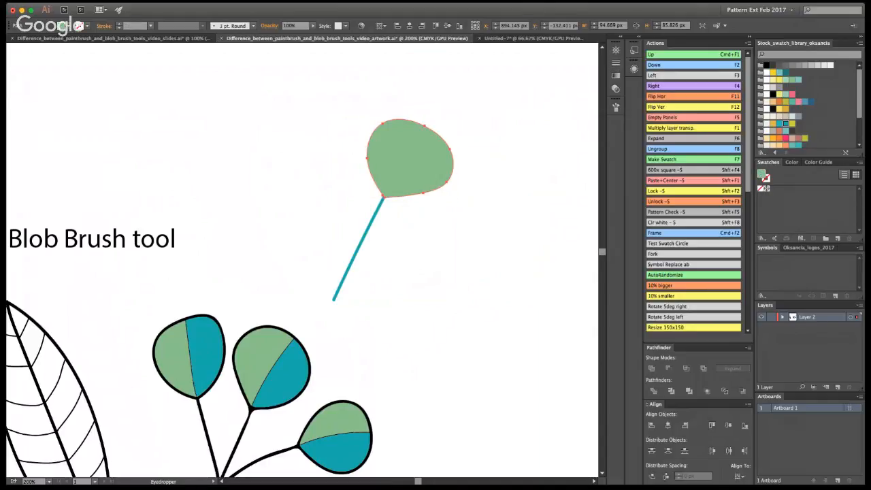
key("super+z")
left_click(280, 344, "shift")
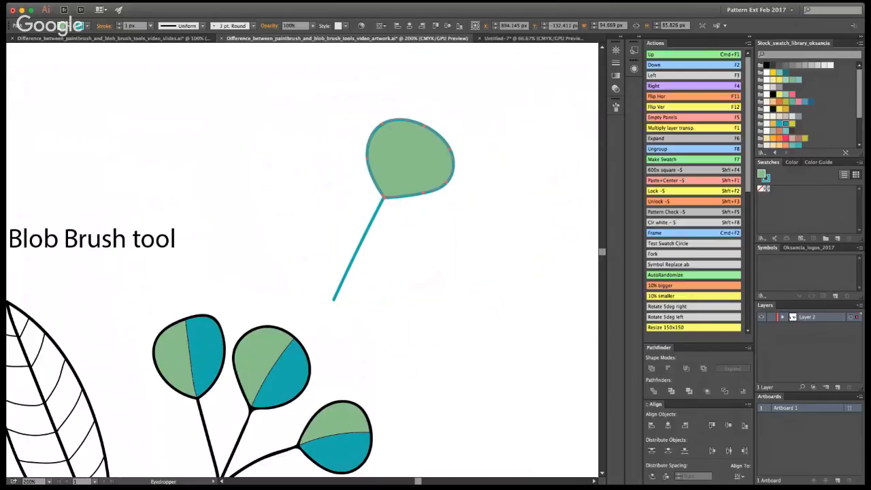
key("super+shift+a")
Check that the Paintbrush stem and leaf select separately, and isolate the leaf path briefly before exiting isolation.
key("v")
left_click(380, 209)
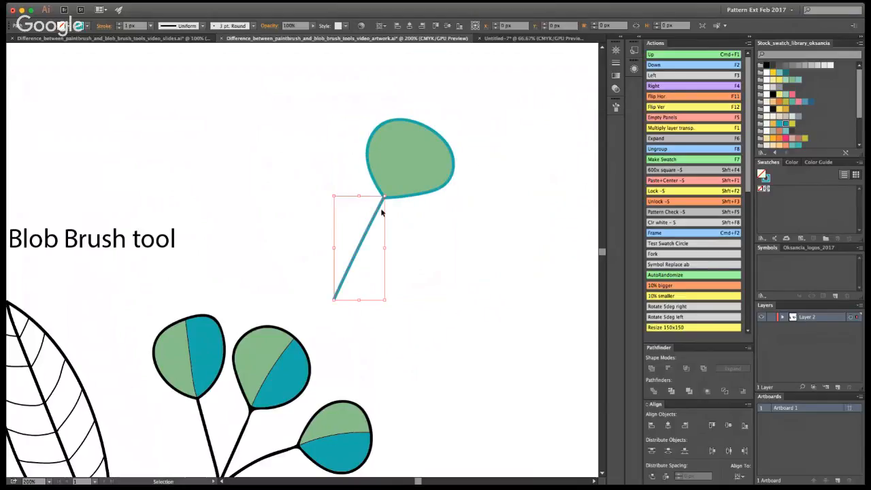
left_click(414, 208)
left_click(392, 198)
double_click(405, 197)
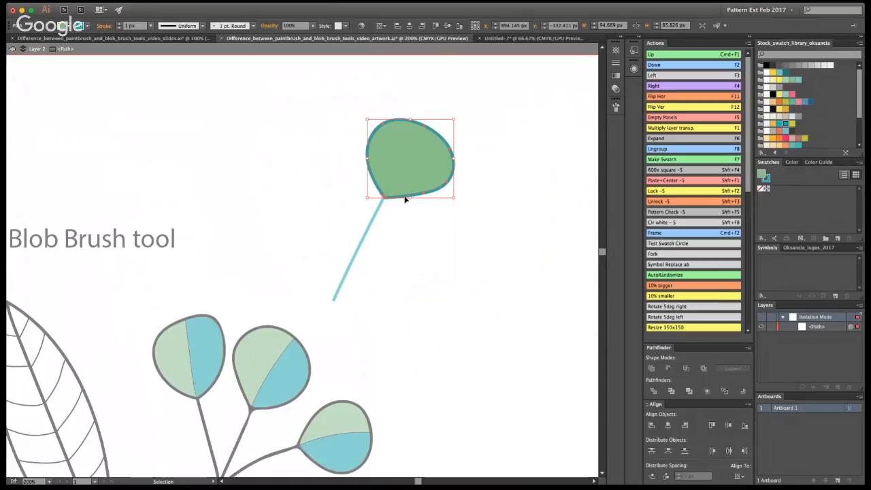
key("Escape")
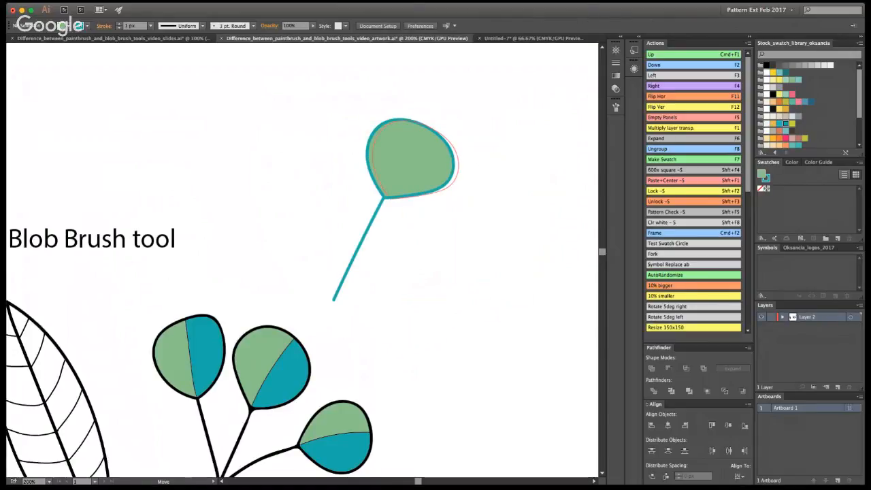
Move the Paintbrush leaf off its stem to examine the outline's open corner, and return it to the stem tip.
left_click_drag(415, 158, 439, 162)
key("z")
left_click(393, 187)
left_click(395, 184)
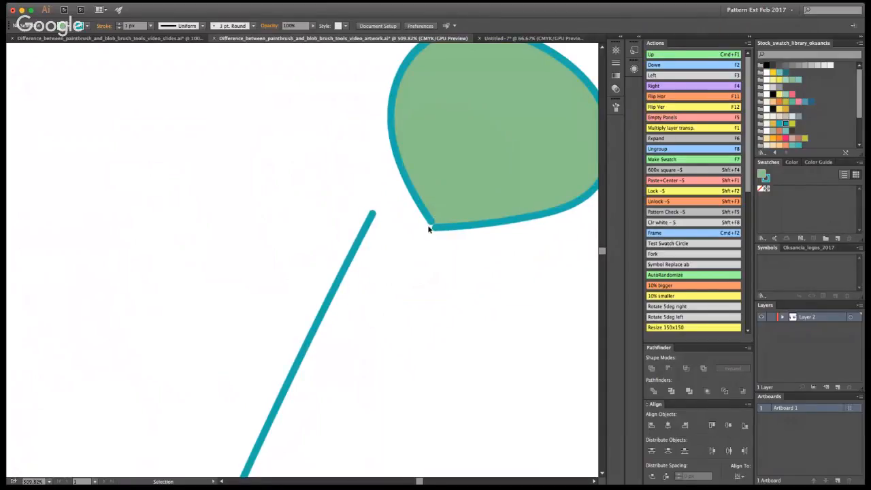
key("v")
left_click(434, 232)
left_click(447, 267)
left_click_drag(428, 202, 363, 193)
left_click(454, 264)
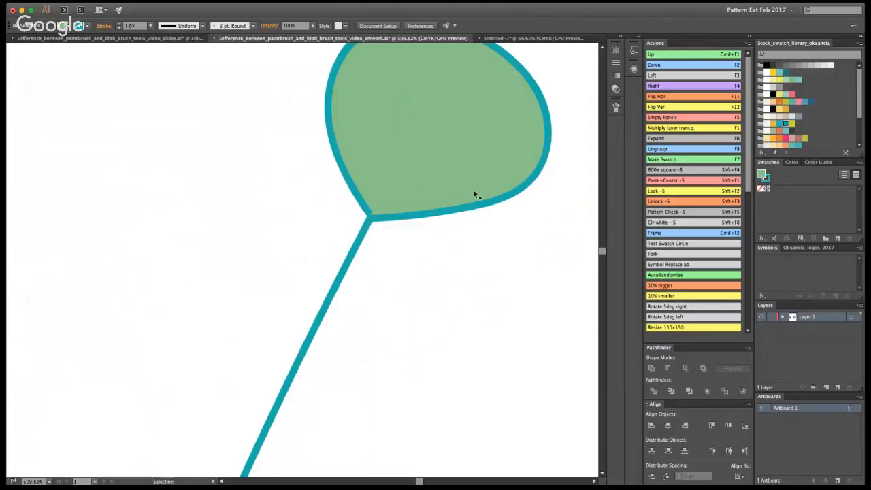
Join the open ends of the Paintbrush leaf's outline at the stem and deselect it.
left_click(454, 211)
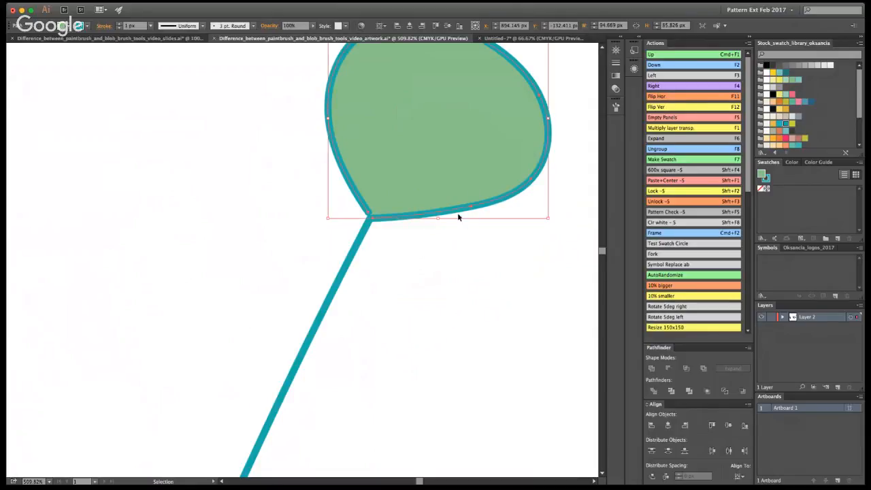
key("super+h")
key("super+h")
left_click(405, 248)
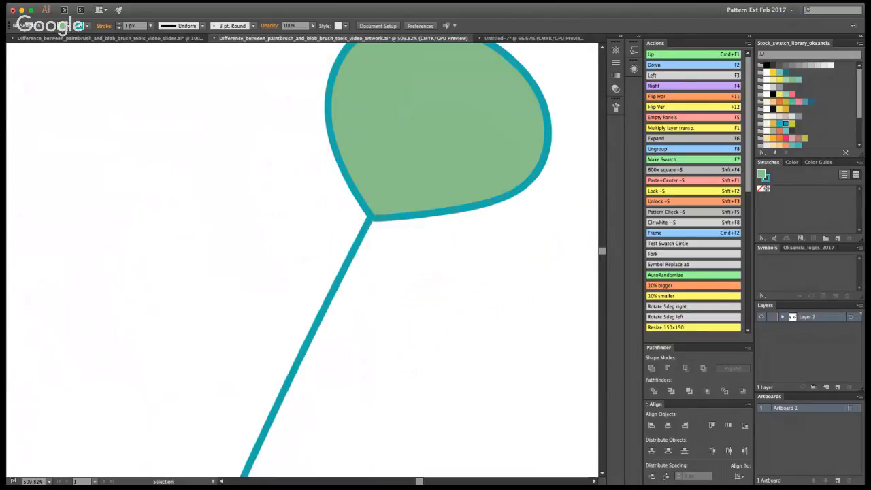
Delete the whole Paintbrush sprig, both leaf and stem, above the Blob Brush branch.
key("z")
left_click(306, 288, "alt")
left_click(276, 286, "alt")
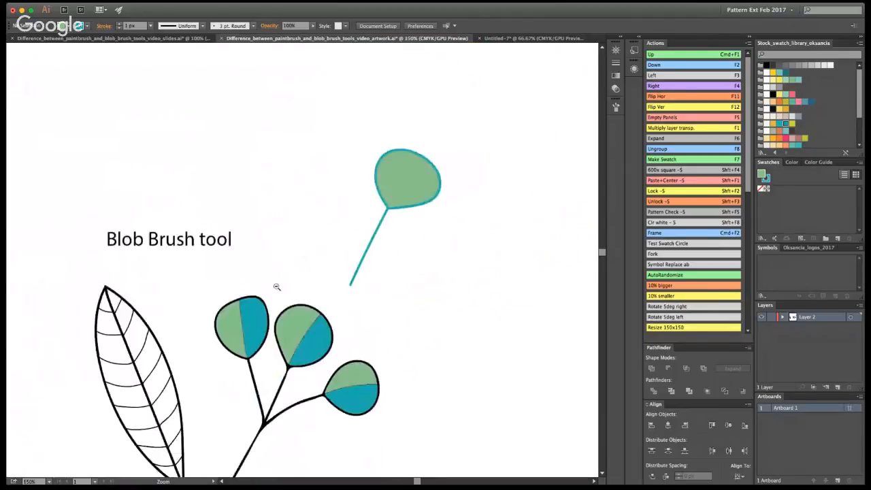
left_click(276, 286)
key("v")
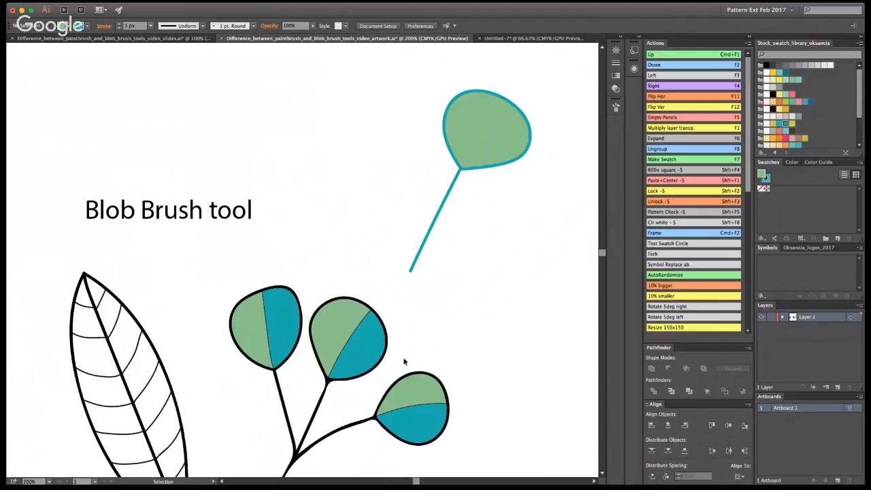
left_click(451, 188)
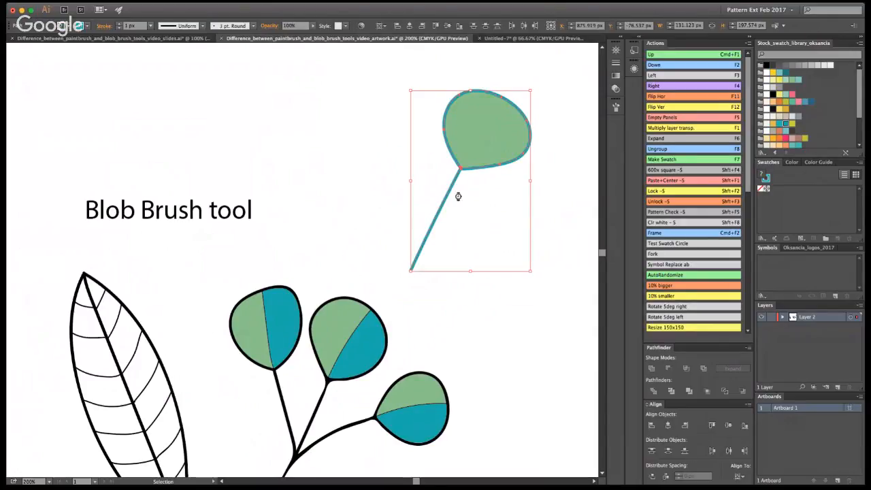
key("Delete")
key("z")
key("super+1")
left_click(236, 320, "alt")
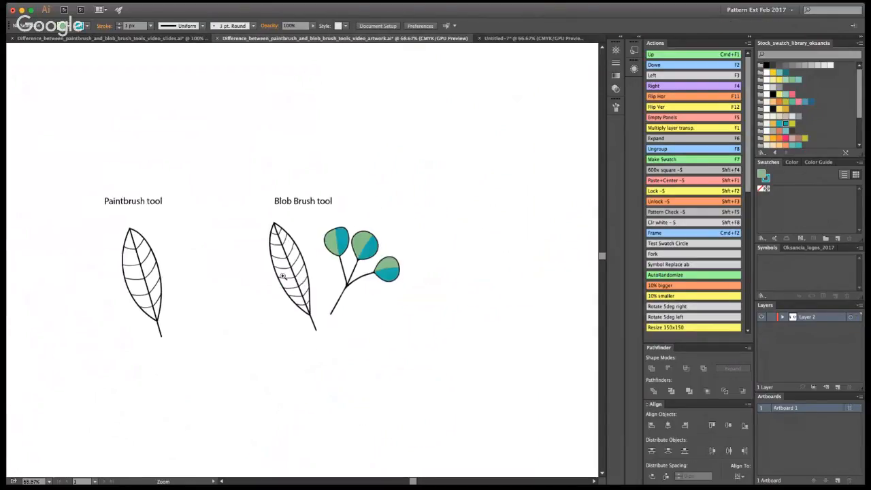
Save the artwork document with the Paintbrush leaf, Blob Brush leaf and coloured branch.
left_click(251, 287)
key("v")
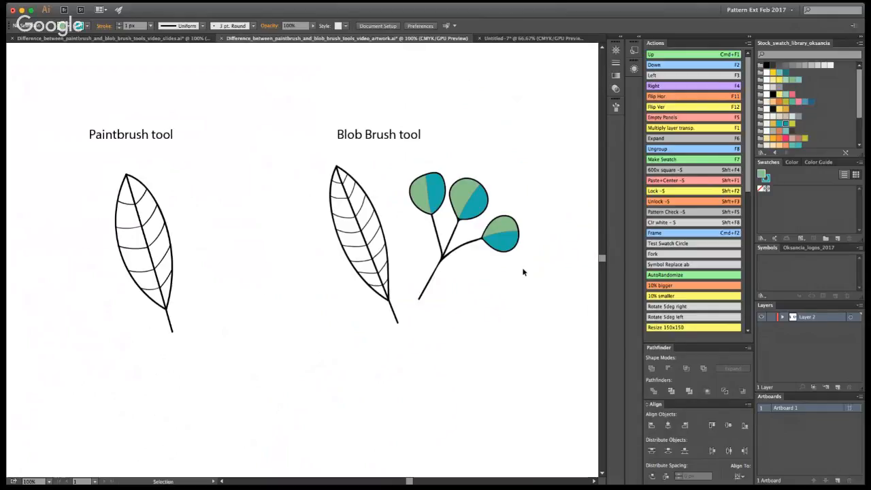
key("a")
key("super+s")
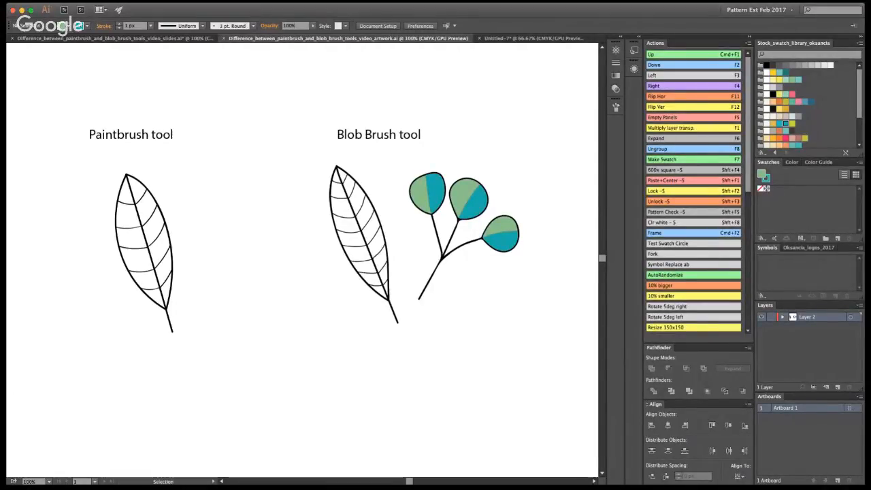
Sample the black of the branch's outline and draw a serrated leaf outline below the branch with the Blob Brush.
key("b")
key("shift+b")
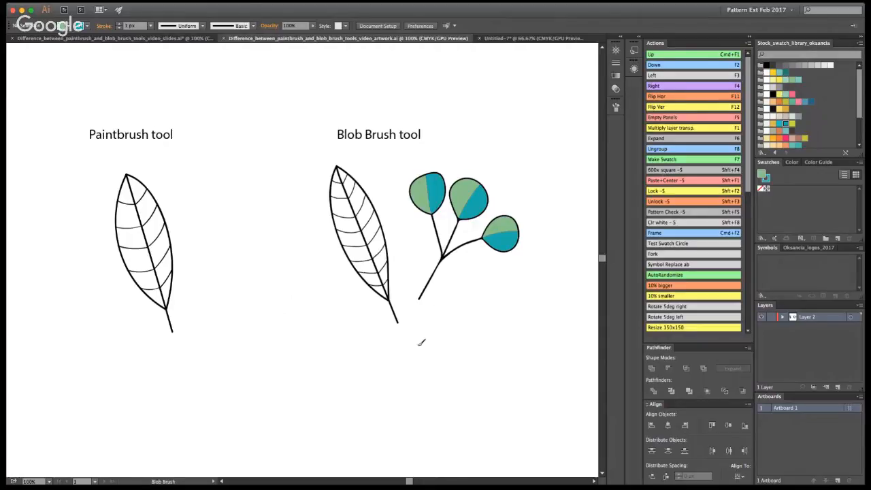
mouse_move(468, 300)
left_mouse_down()
mouse_move(467, 270)
mouse_move(429, 251)
left_mouse_up()
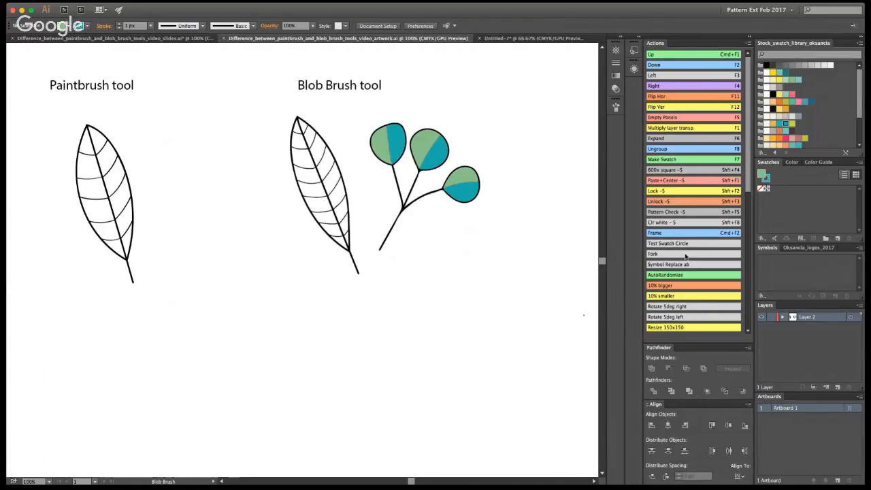
key("i")
left_click(479, 183)
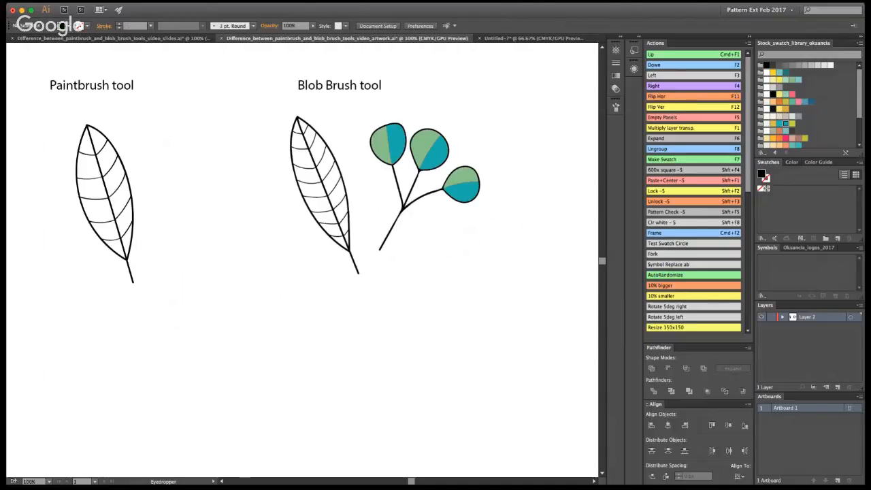
key("shift+b")
mouse_move(434, 390)
left_mouse_down()
mouse_move(416, 333)
mouse_move(431, 294)
mouse_move(463, 250)
left_mouse_up()
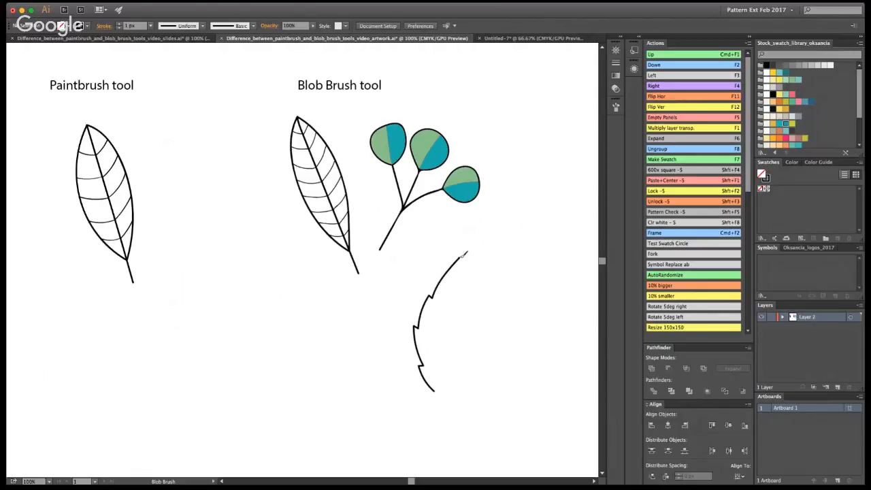
mouse_move(464, 253)
left_mouse_down()
mouse_move(474, 331)
mouse_move(482, 331)
mouse_move(470, 370)
mouse_move(436, 390)
left_mouse_up()
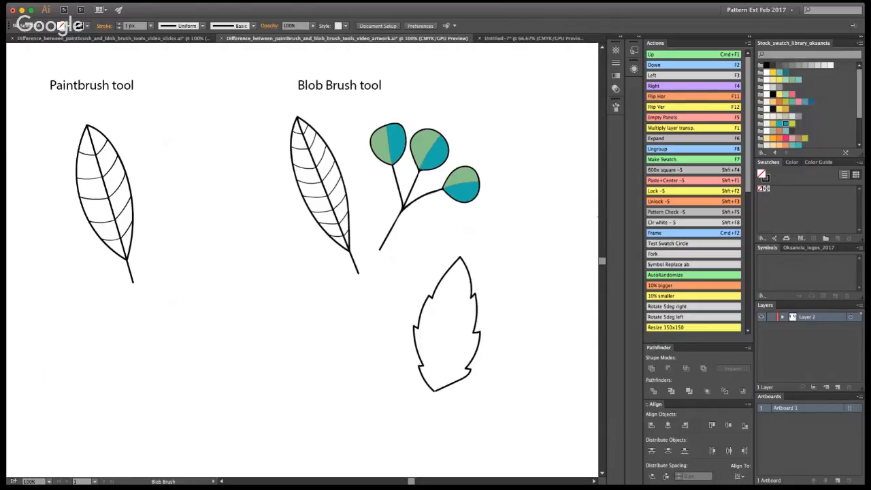
Erase the lower-right segment of the serrated leaf outline, delete its leftover fragments, and redraw the segment with the Blob Brush.
key("shift+e")
left_click_drag(467, 376, 430, 390)
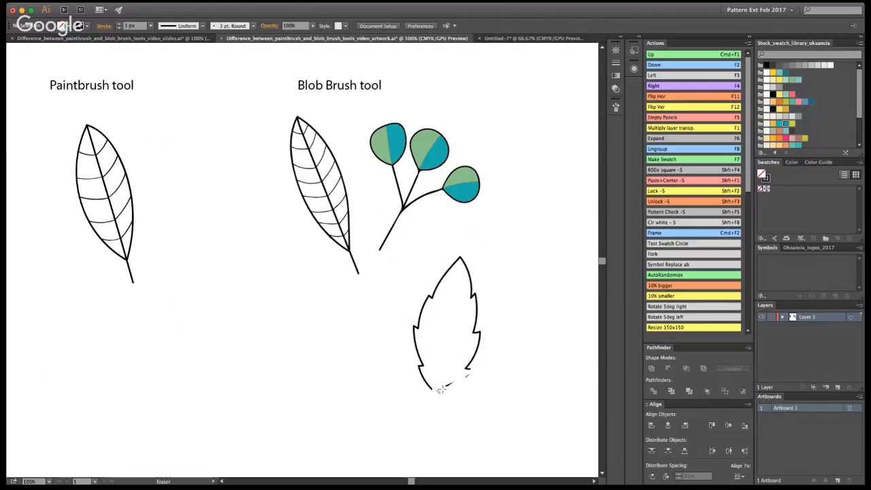
key("a")
left_click(459, 379)
key("Delete")
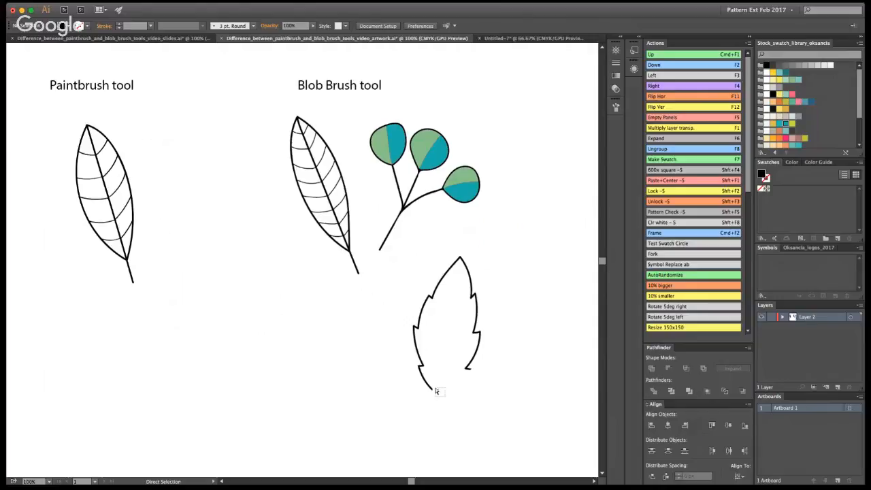
key("shift+b")
mouse_move(435, 386)
left_mouse_down()
mouse_move(445, 392)
mouse_move(478, 362)
left_mouse_up()
Smooth the rough joins at the serrated leaf's base and lower-right notch, and deselect the outline.
key("z")
left_click(410, 334)
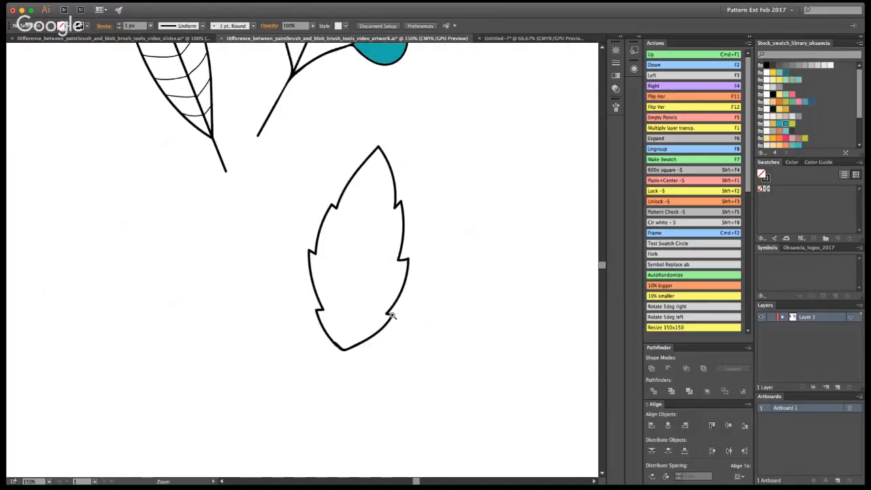
double_click(318, 291)
key("shift+e")
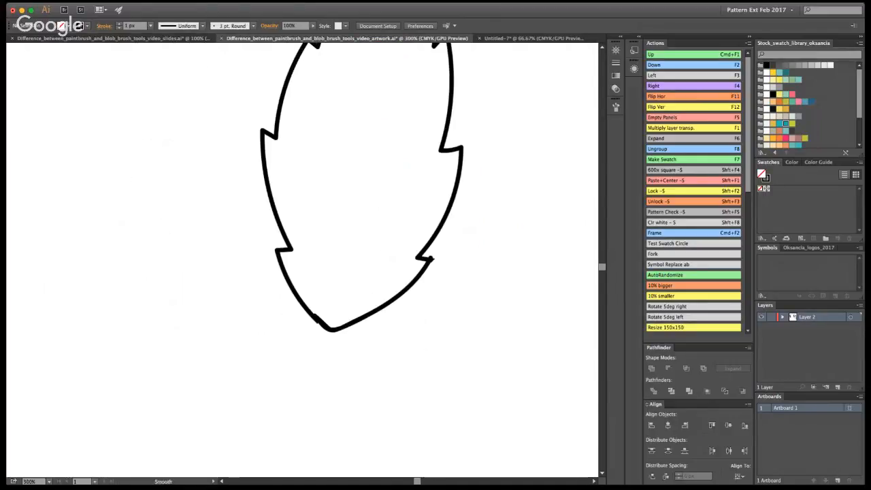
left_click(433, 262, "super")
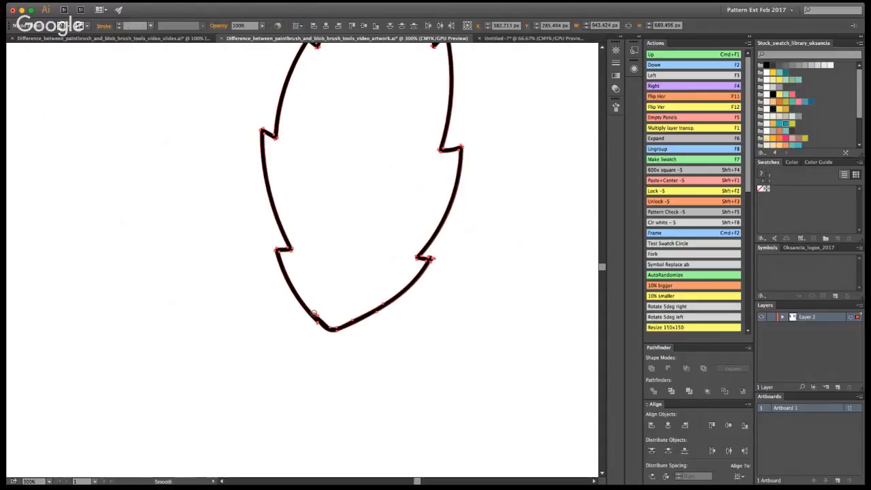
left_click_drag(313, 313, 331, 328)
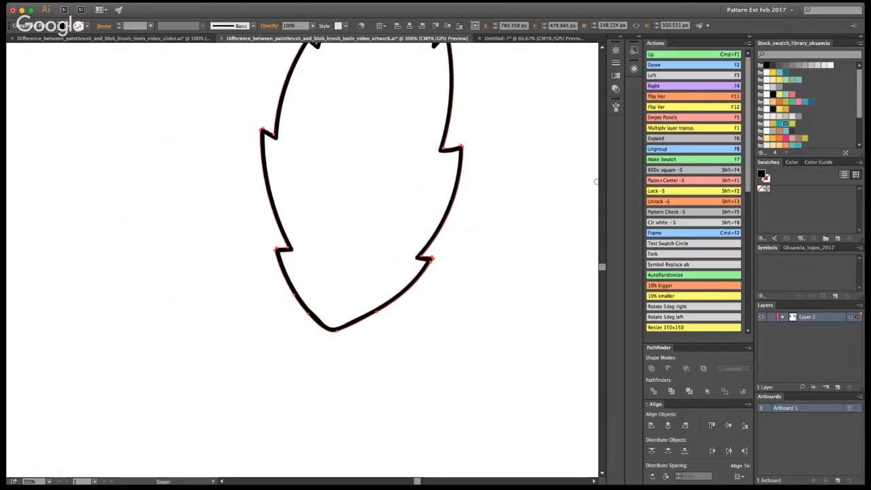
left_click_drag(412, 283, 434, 260)
key("v")
left_click(479, 264)
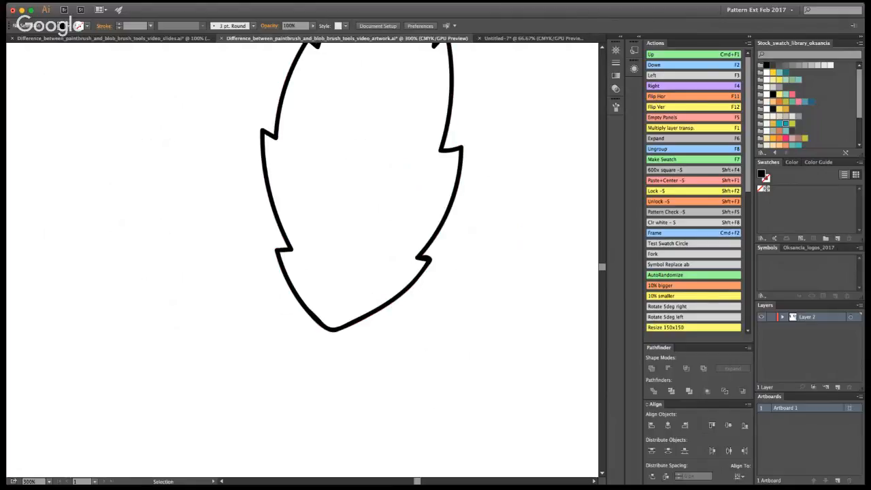
Erase the excess ink in the inner corner of the serrated leaf's lower-right notch.
key("z")
left_click(389, 252)
left_click(315, 268)
left_click(313, 264)
key("shift+e")
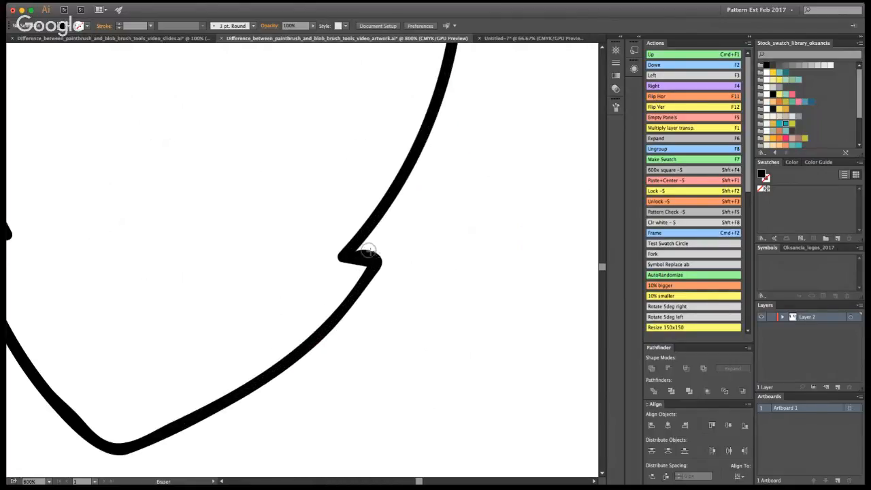
mouse_move(368, 251)
left_mouse_down()
mouse_move(381, 251)
mouse_move(355, 249)
left_mouse_up()
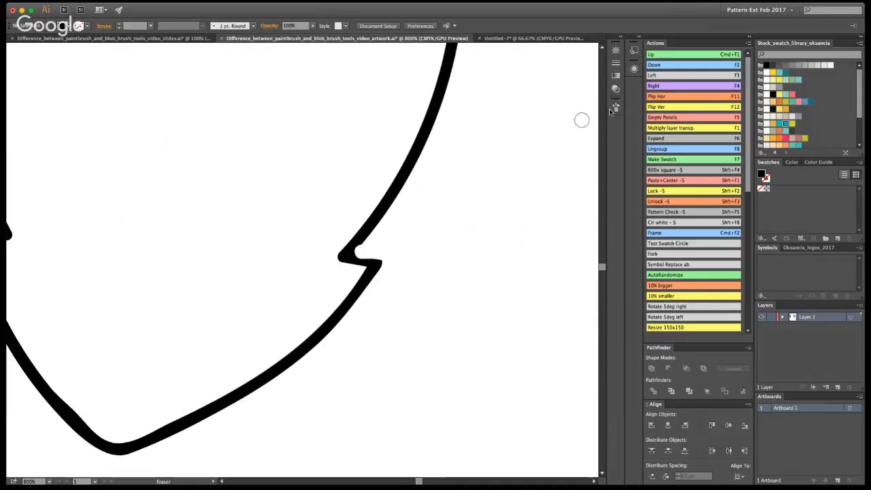
Adjust the anchor points around the eraser cut to sharpen the lower-right notch, smooth its edge, and deselect the outline.
key("a")
left_click(352, 253)
left_click(354, 254)
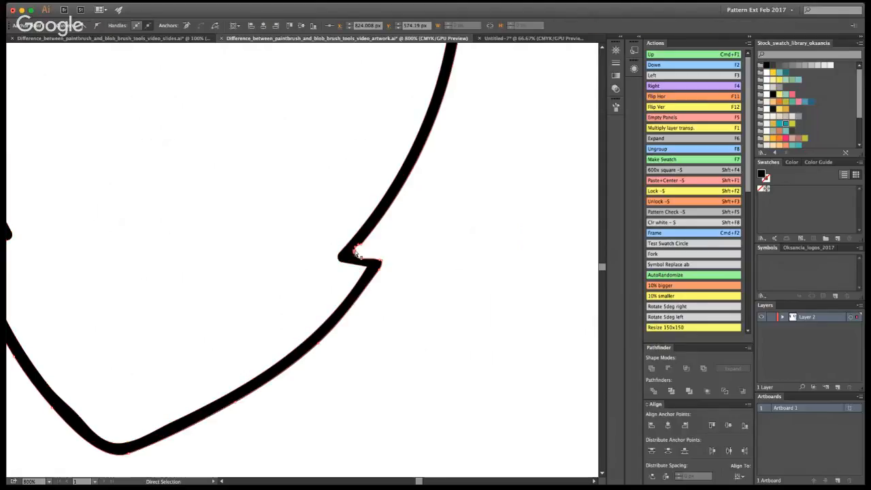
left_click_drag(354, 251, 354, 254)
left_click(360, 246)
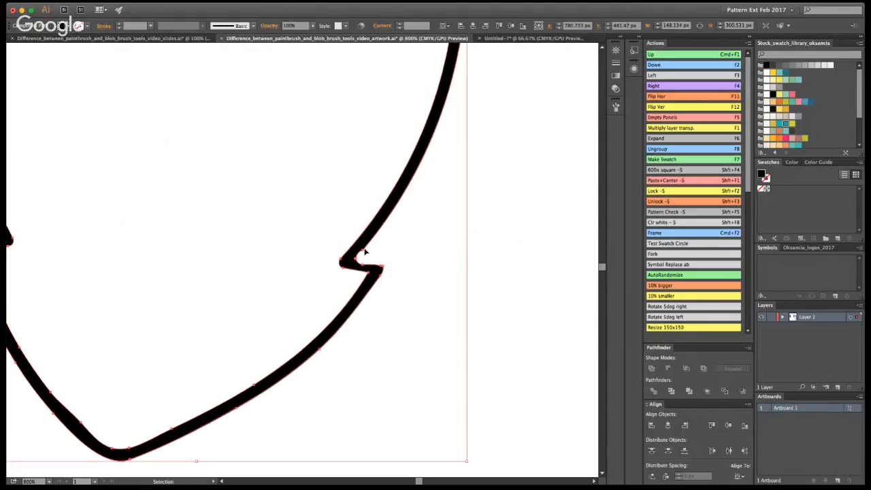
left_click(361, 244)
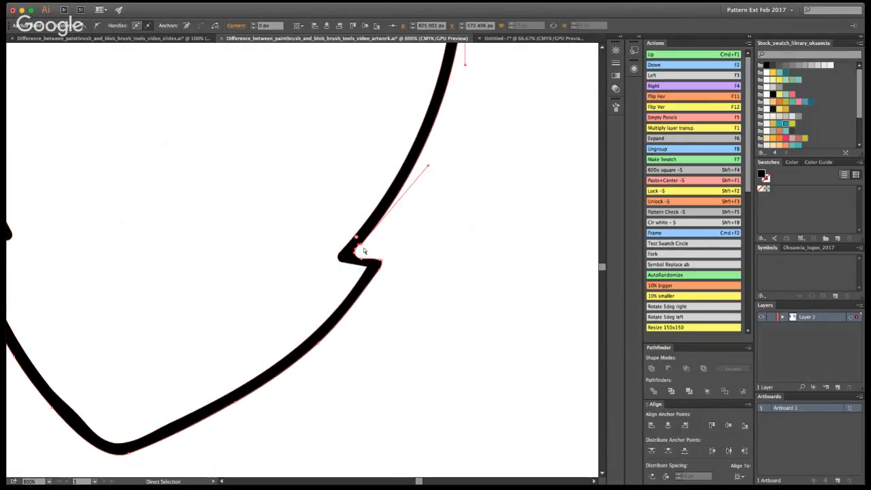
left_click(355, 252)
left_click(362, 246)
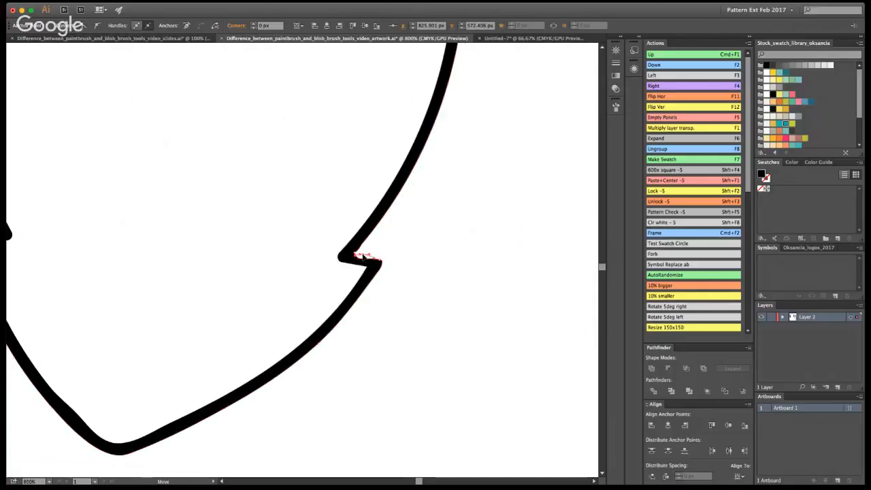
left_click(385, 246)
left_click(365, 248)
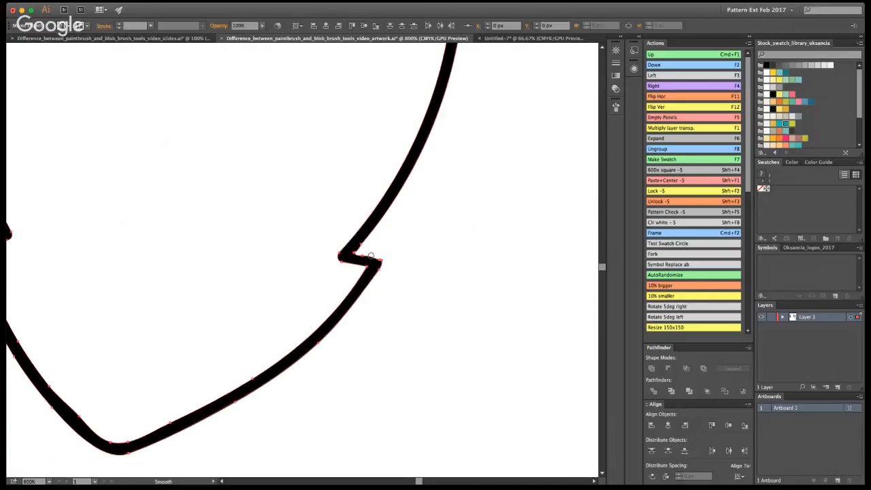
key("v")
left_click(510, 338)
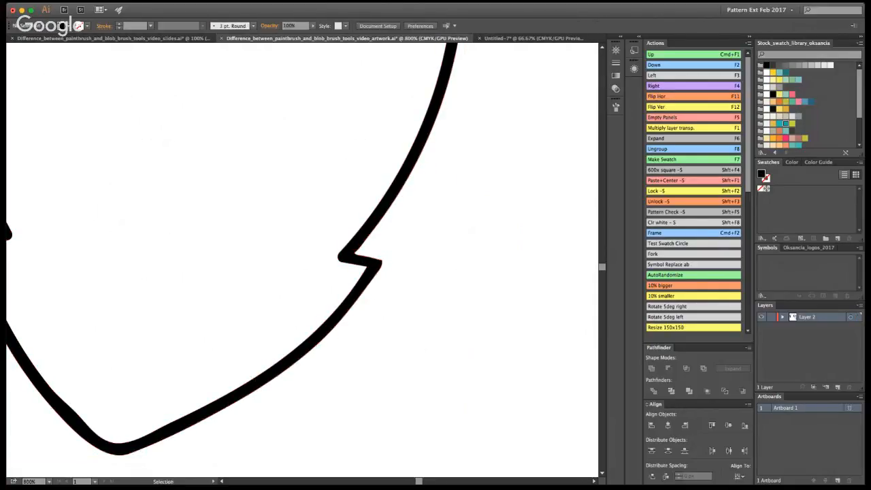
key("super+1")
key("z")
left_click(266, 228)
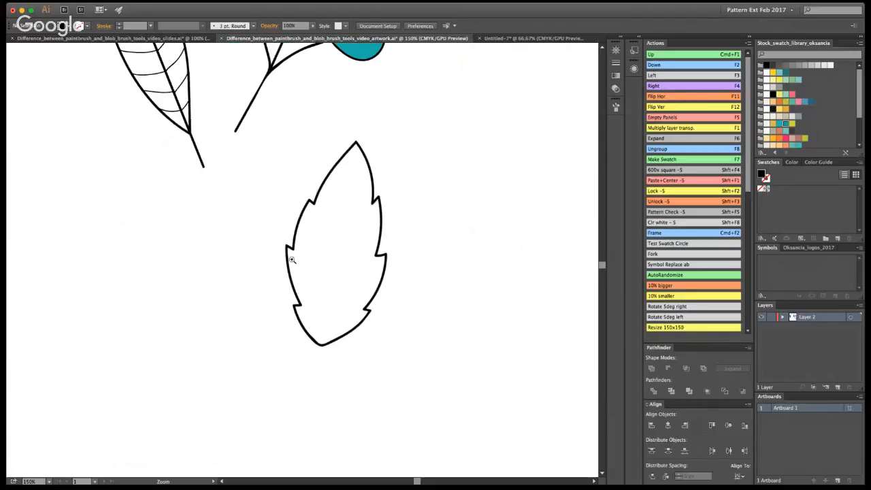
key("shift+b")
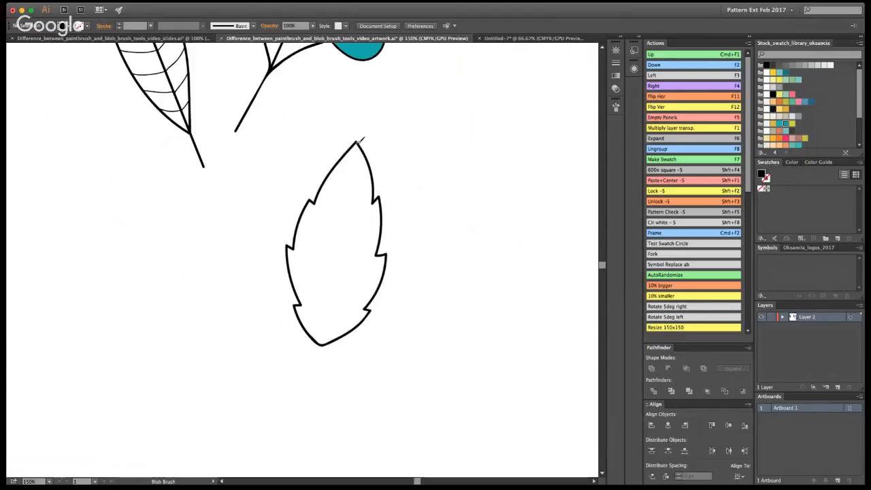
mouse_move(361, 140)
left_mouse_down()
mouse_move(339, 234)
mouse_move(338, 294)
left_mouse_up()
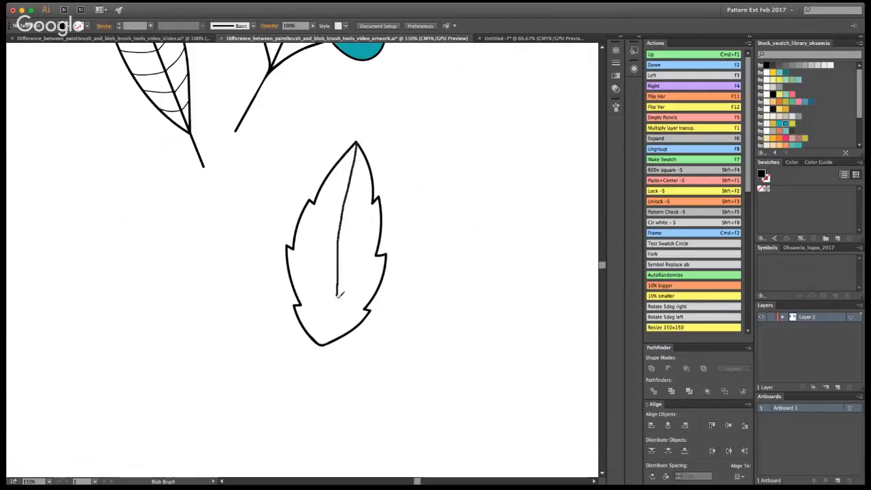
key("super+z")
left_click_drag(356, 144, 346, 187)
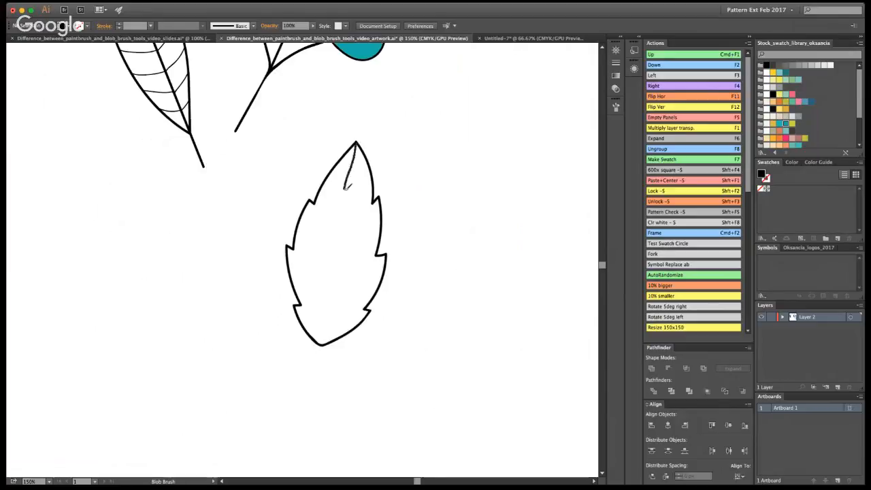
key("super+z")
Draw the serrated leaf's midrib from the tip into a short stem, and add thin curved side veins on both sides.
left_click_drag(355, 143, 315, 379)
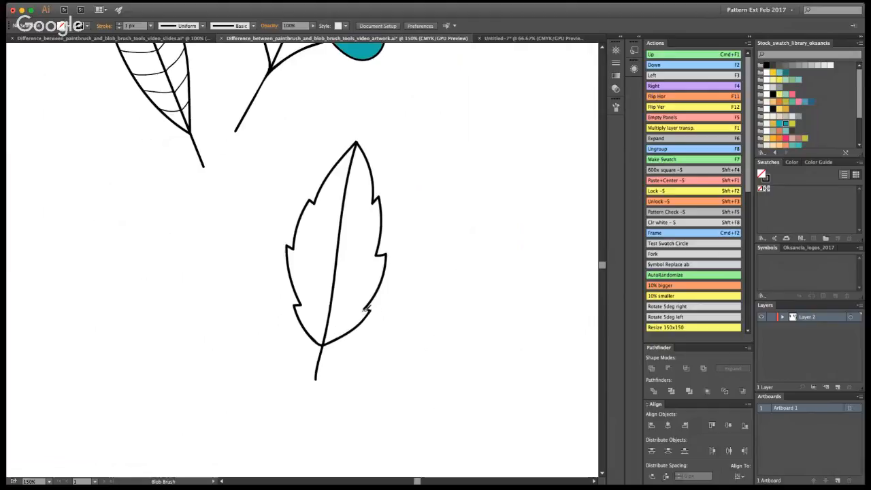
left_click_drag(334, 330, 321, 337)
mouse_move(334, 304)
left_mouse_down()
mouse_move(387, 253)
mouse_move(344, 249)
mouse_move(382, 198)
mouse_move(344, 212)
mouse_move(379, 167)
mouse_move(337, 183)
mouse_move(343, 202)
mouse_move(316, 227)
mouse_move(338, 262)
left_mouse_up()
key("super+z")
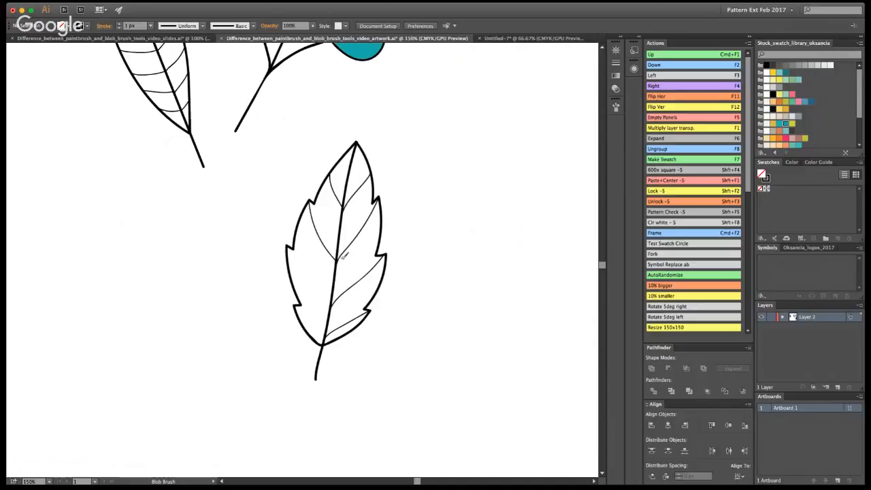
mouse_move(292, 245)
left_mouse_down()
mouse_move(330, 299)
mouse_move(309, 315)
mouse_move(327, 334)
left_mouse_up()
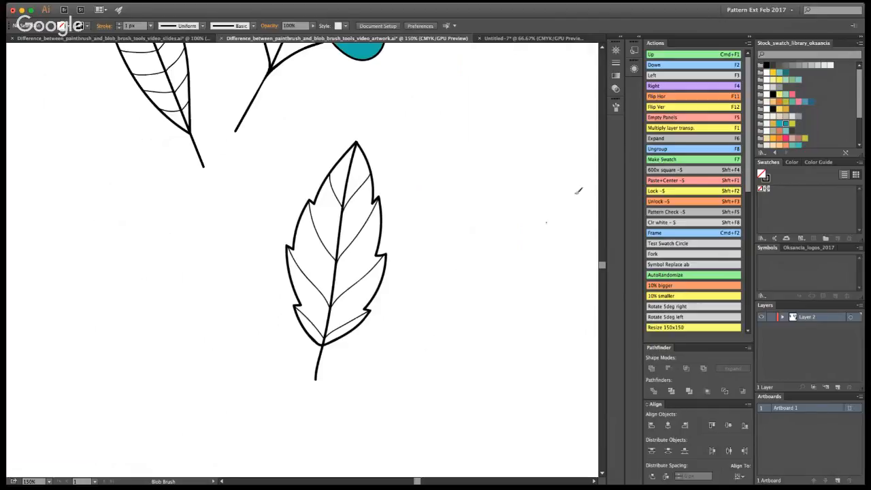
key("v")
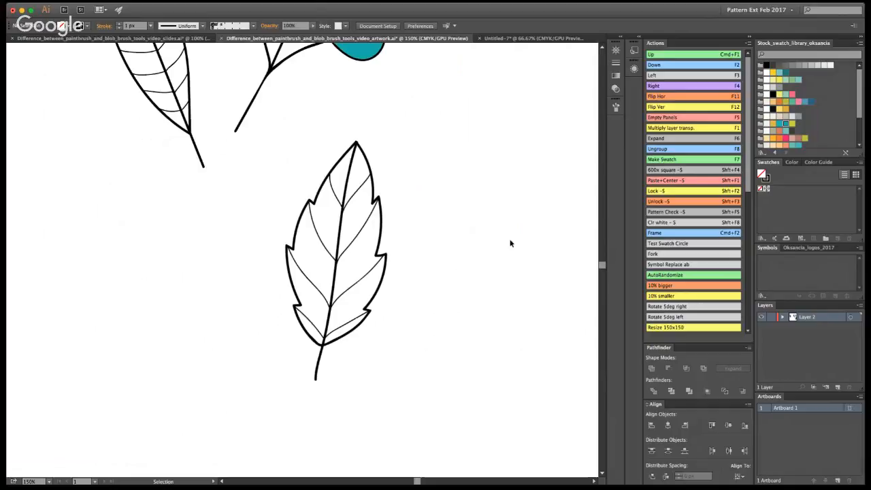
key("a")
key("v")
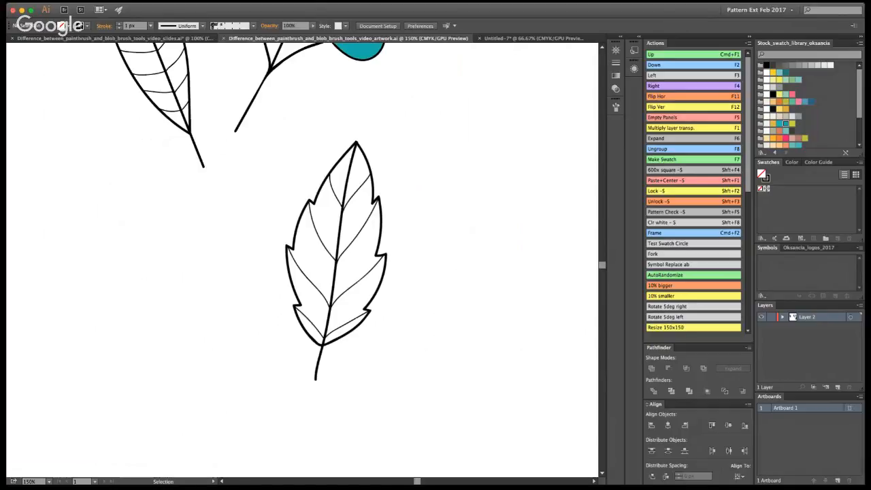
Select the whole serrated Blob Brush leaf, with its bounding box shown.
key("z")
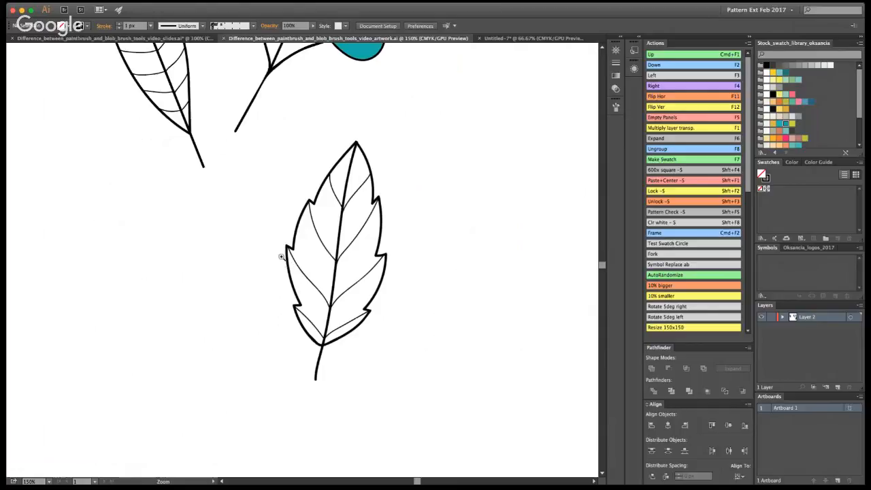
left_click(252, 220, "alt")
left_click_drag(134, 201, 256, 268)
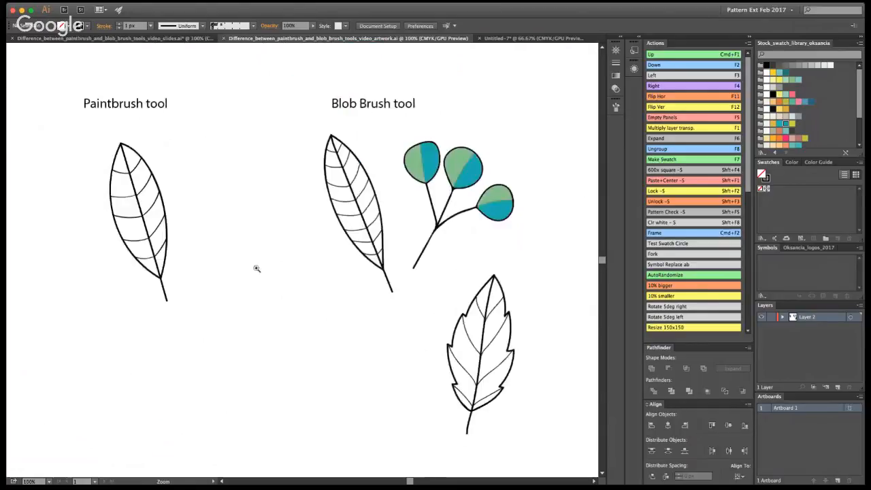
key("v")
left_click(494, 364)
key("super+shift+b")
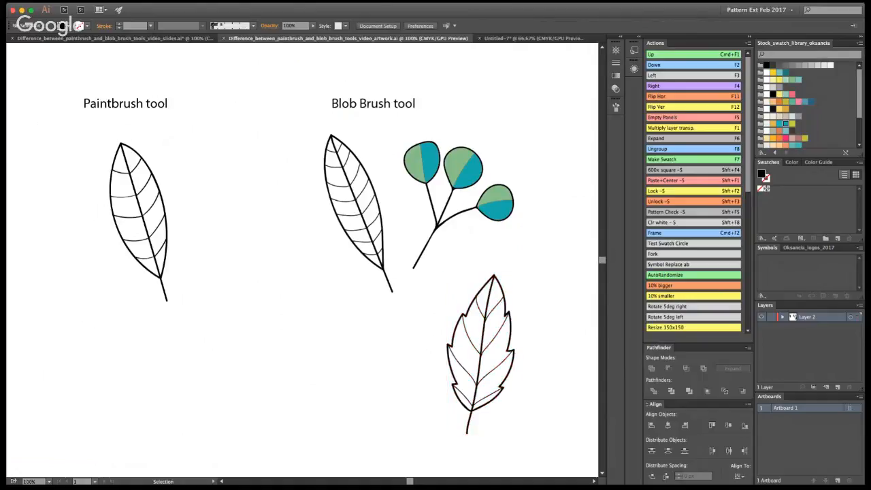
left_click(489, 370)
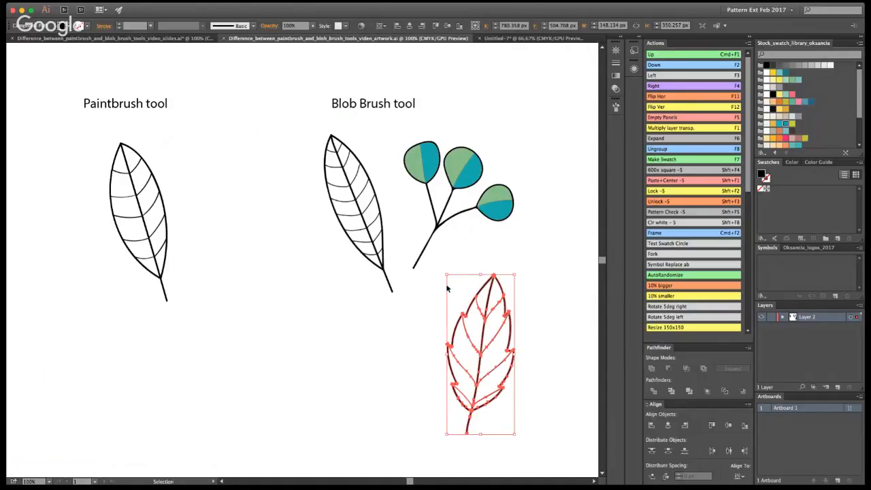
Move the serrated leaf up beside the round-leaf branch, then select and copy all three Blob Brush motifs.
left_click(530, 283)
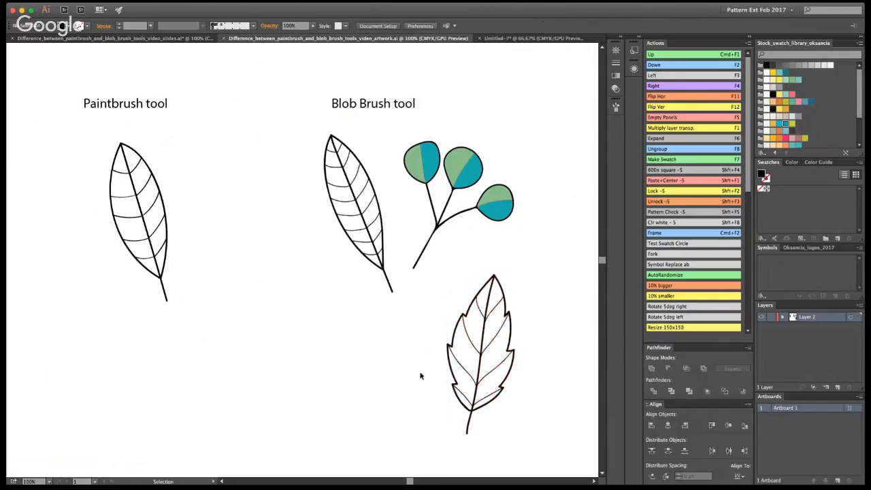
left_click_drag(498, 326, 551, 241)
left_click(505, 374)
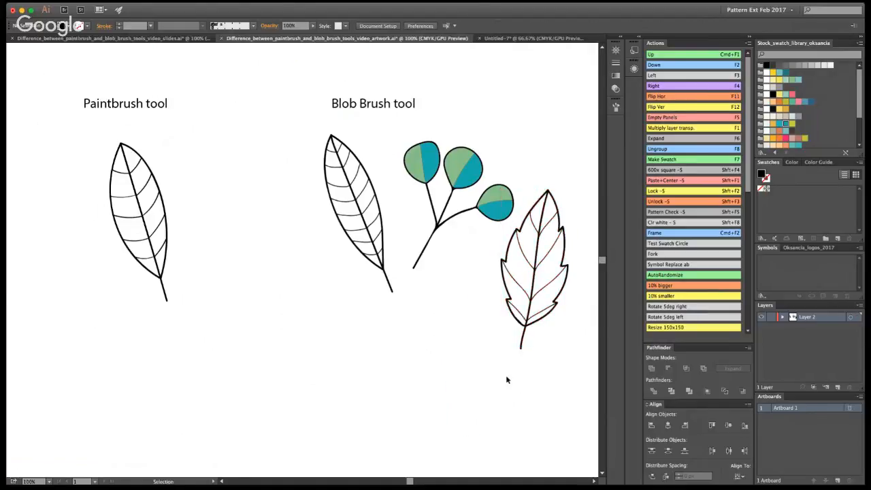
left_click_drag(573, 186, 360, 357)
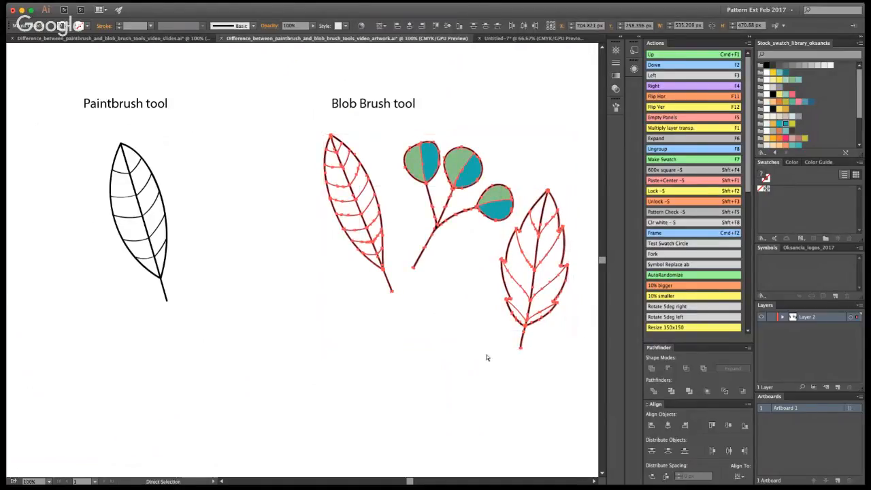
left_click(434, 349)
Switch to the Untitled-7 pattern tile document, select its four leaves, and close the document.
left_click(496, 38)
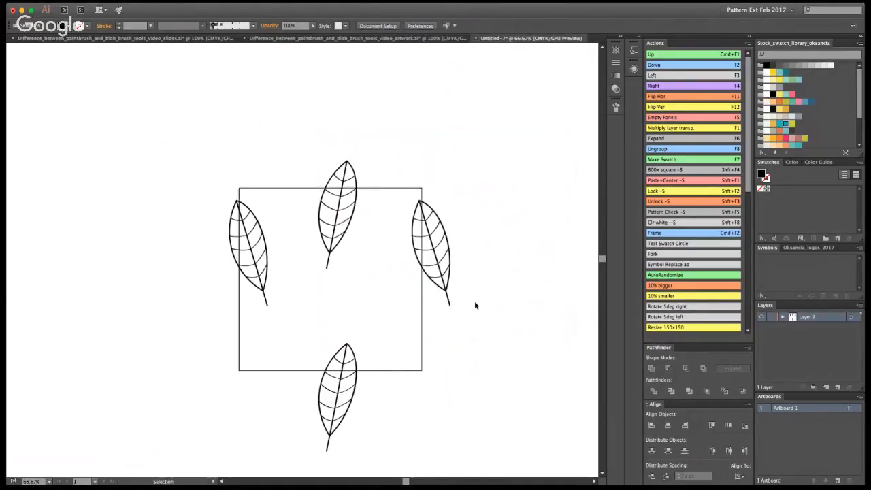
left_click(449, 306)
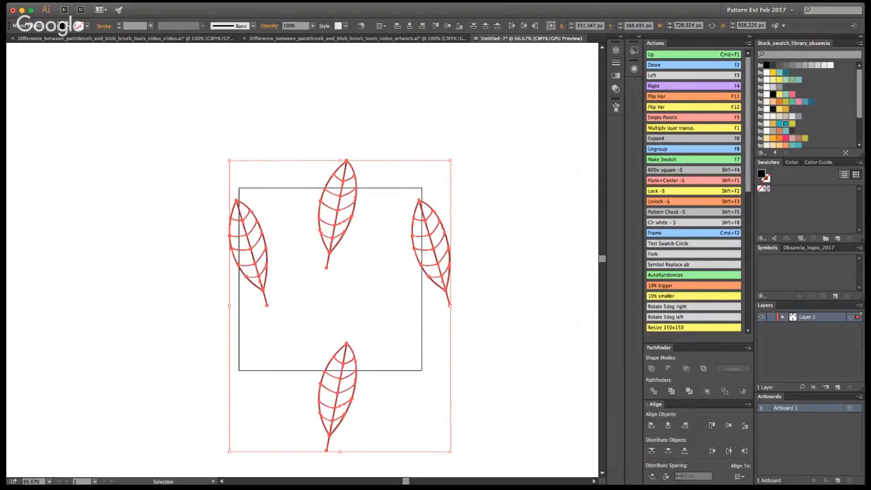
left_click(442, 295)
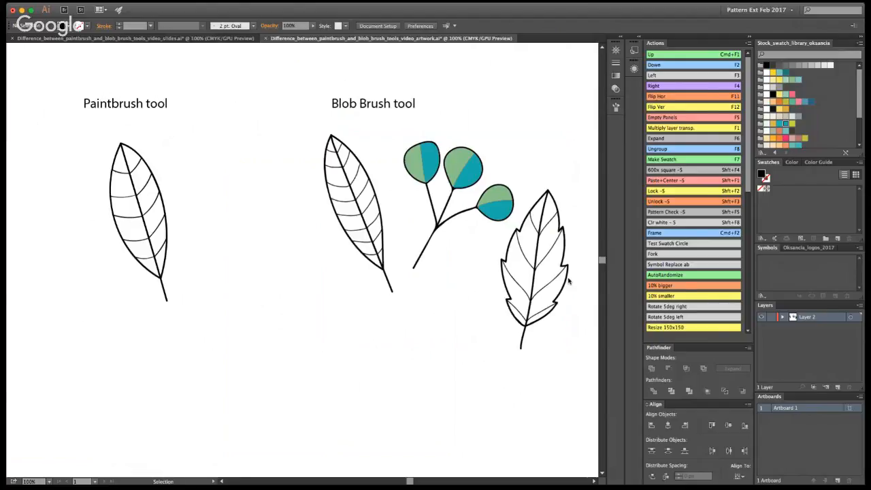
Create a new document with a square tile symbol open for editing, and paste the three Blob Brush motifs into it.
key("Return")
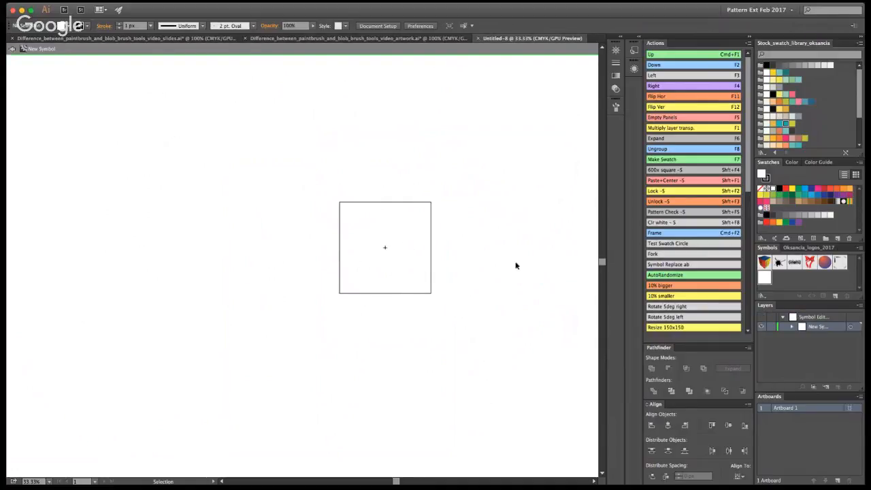
key("z")
left_click(367, 253)
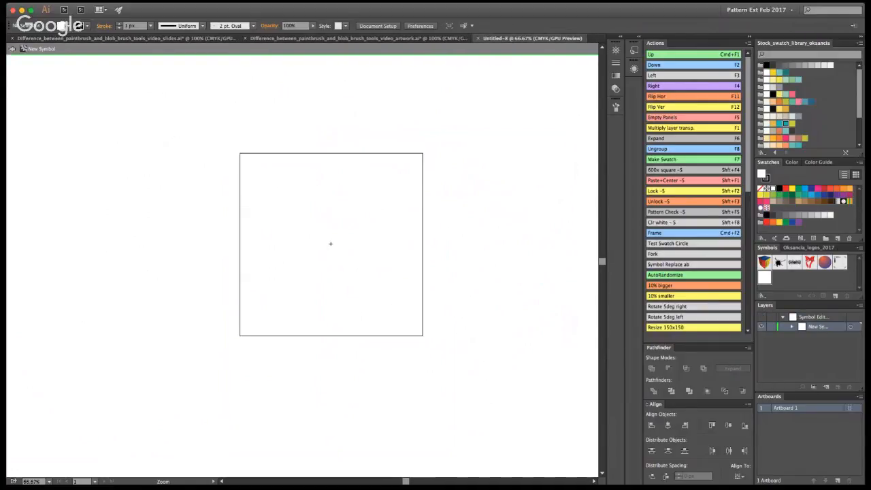
key("super+v")
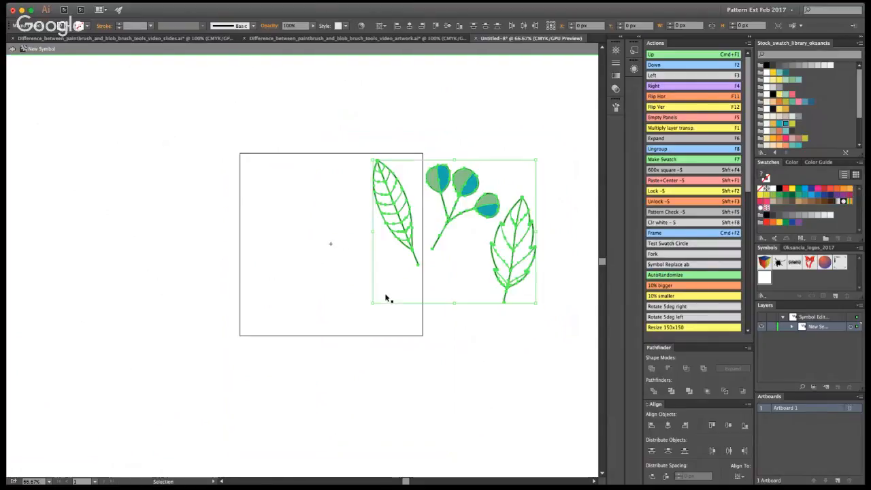
Scale down the two leaves and berry sprig together, place them inside the square tile, and finish editing the symbol.
left_click_drag(536, 303, 497, 267)
left_click_drag(481, 235, 357, 229)
left_click(12, 48)
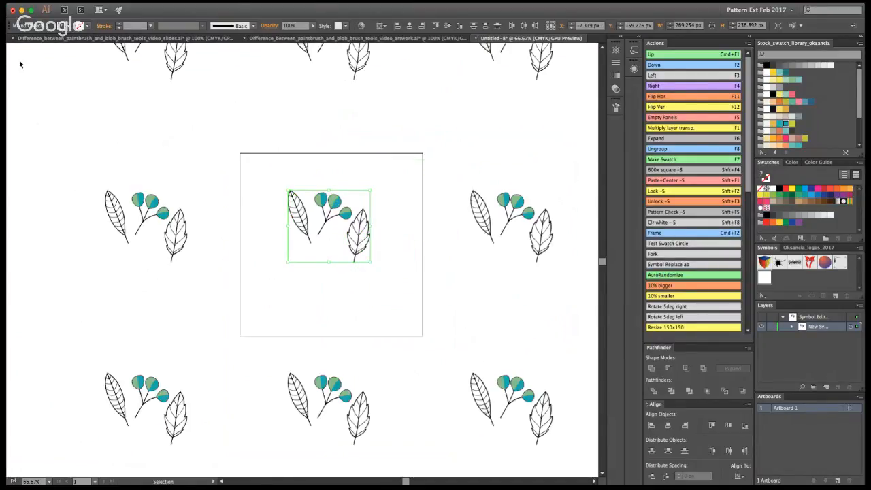
Reopen the central symbol for editing and check its 600 px bounding square.
double_click(359, 244)
key("z")
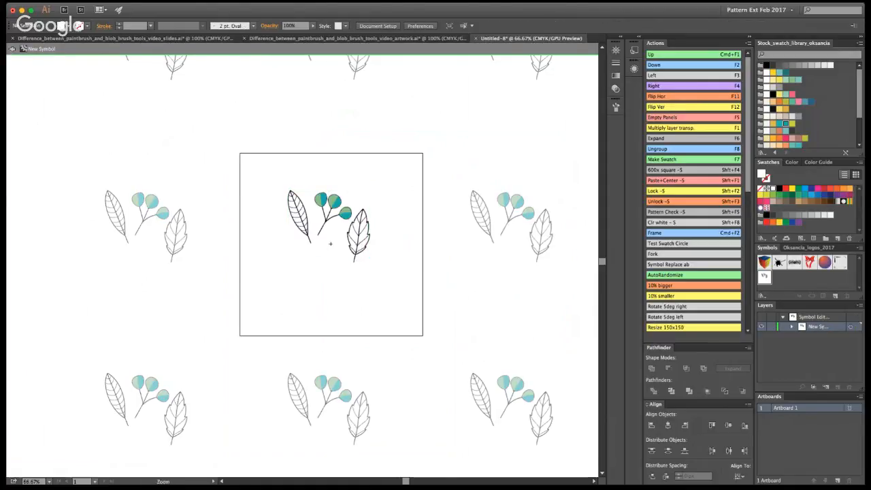
left_click(305, 237)
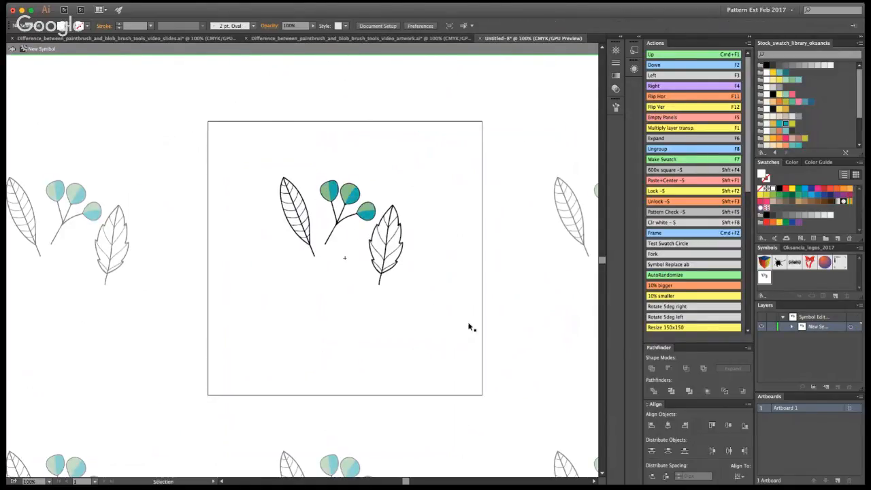
left_click_drag(499, 306, 459, 334)
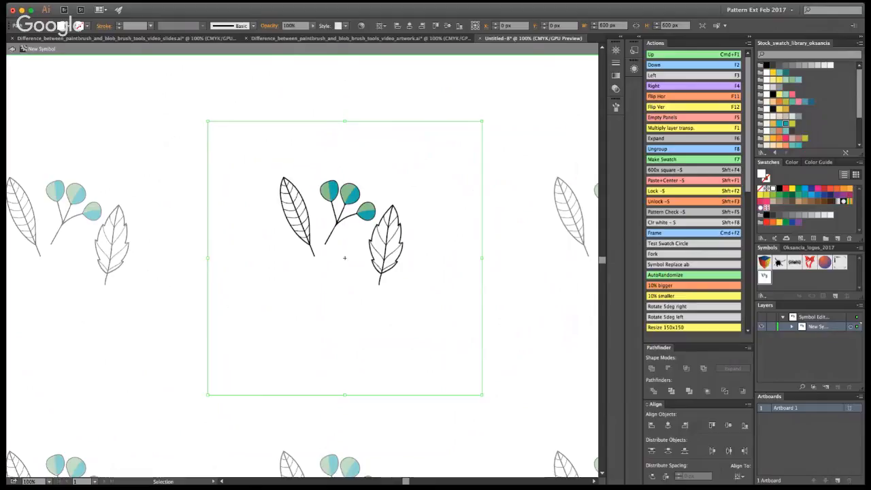
left_click(505, 303)
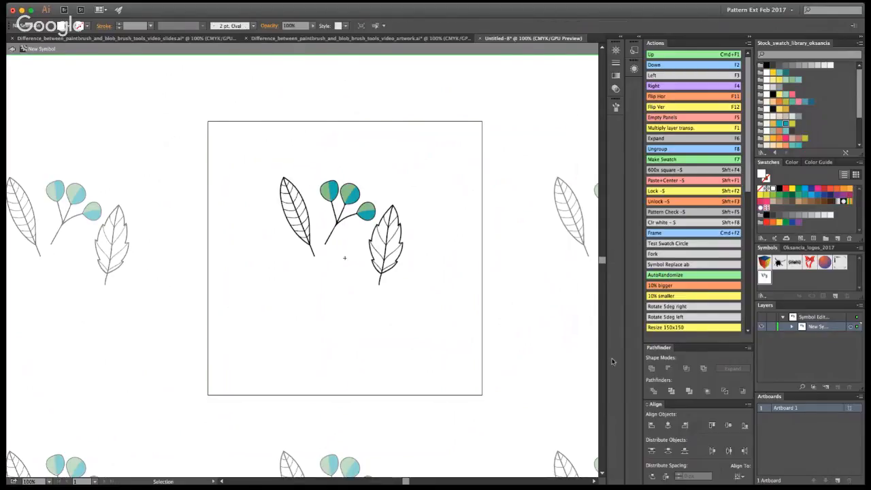
Move the narrow leaf down and slightly left, away from the berry sprig.
key("z")
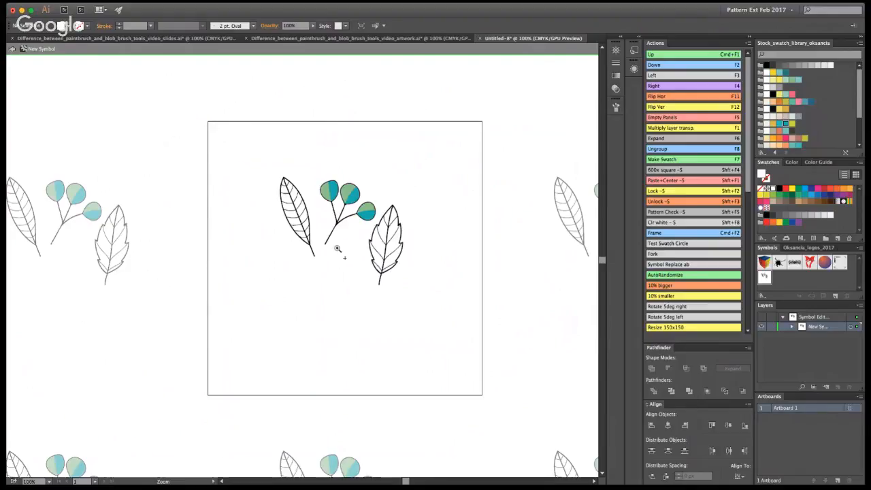
left_click(355, 263)
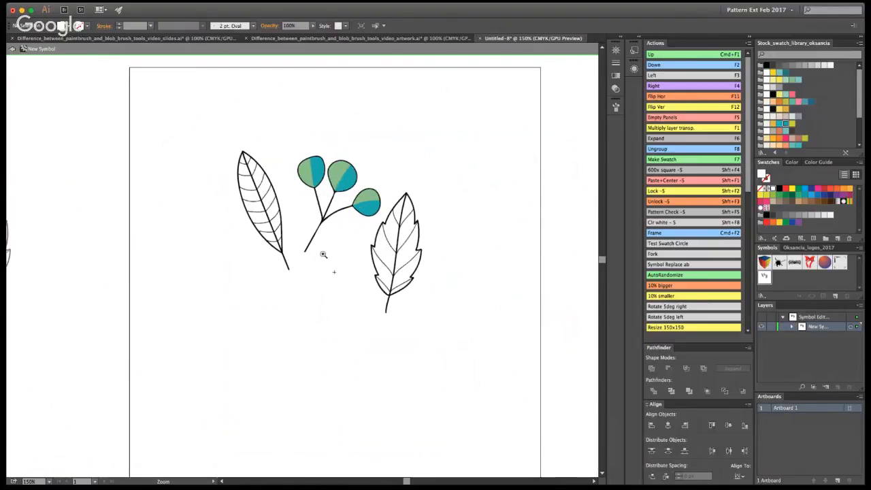
left_click_drag(286, 241, 270, 294)
Group the berry sprig's outline with its coloured fills and position it above the narrow leaf.
left_click_drag(339, 208, 298, 176)
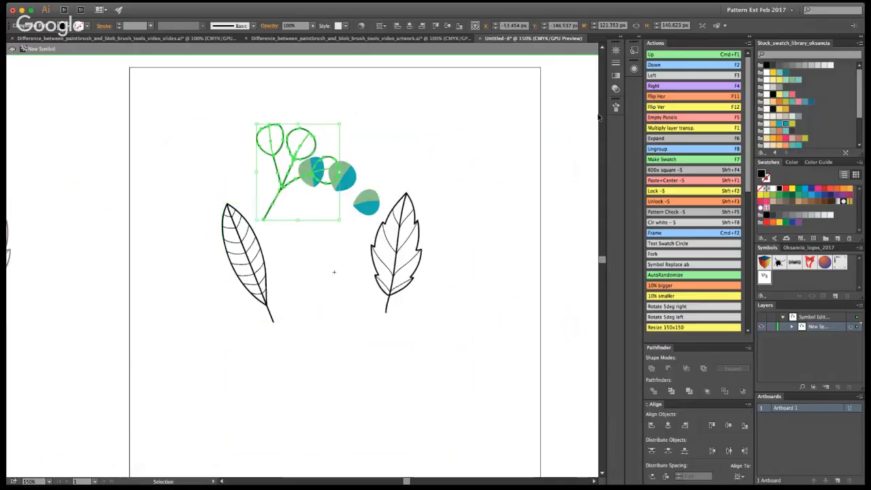
key("super+z")
left_click_drag(278, 138, 330, 147)
key("super+g")
left_click(398, 150)
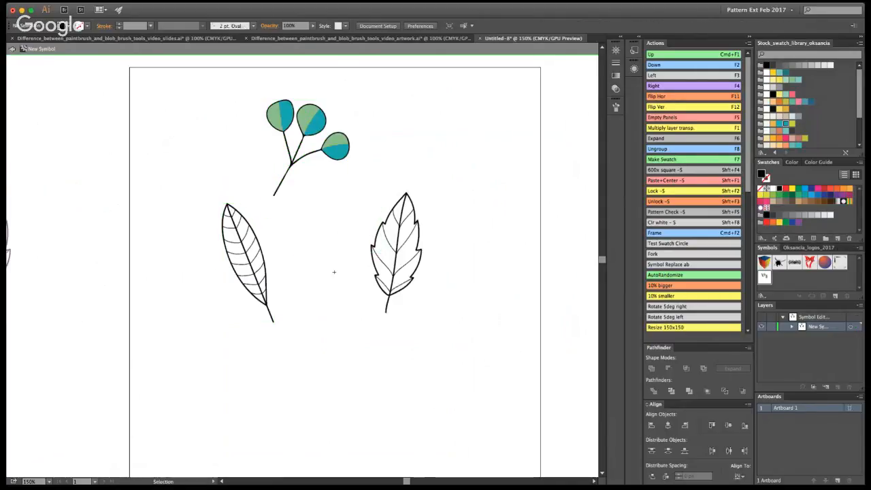
Duplicate the berry sprig into the tile's upper-right area and delete the copy's blue and green fills, leaving only its linework.
left_click(326, 159)
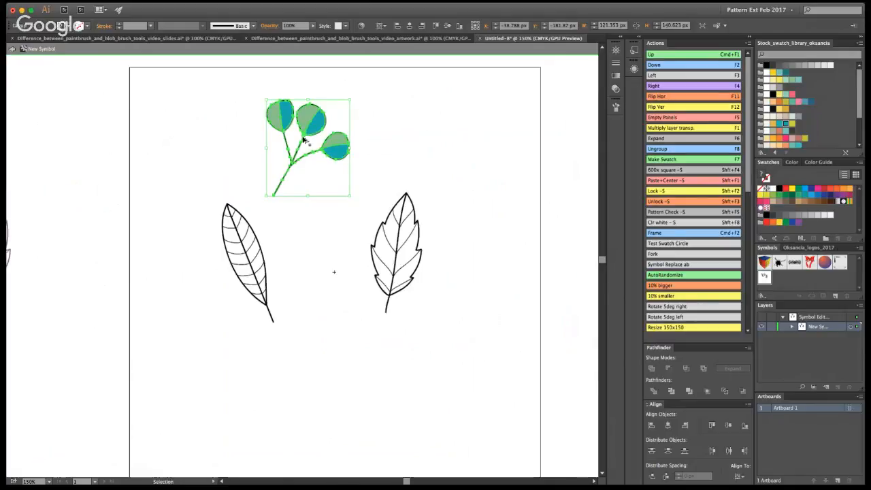
left_click_drag(306, 141, 460, 126)
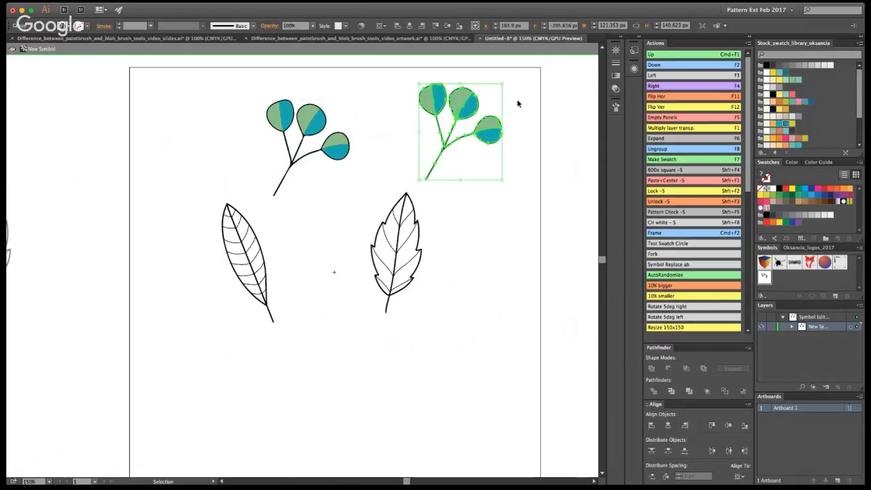
double_click(460, 119)
key("y")
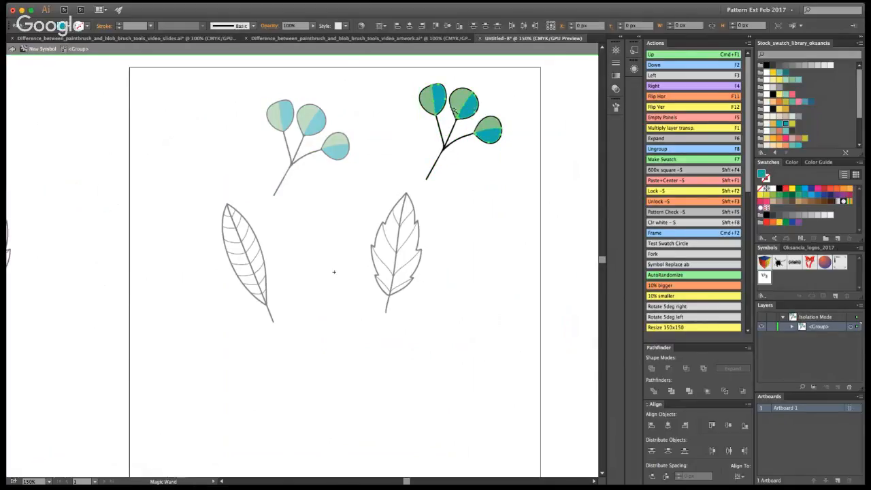
left_click(458, 116)
left_click(455, 101)
key("Delete")
key("v")
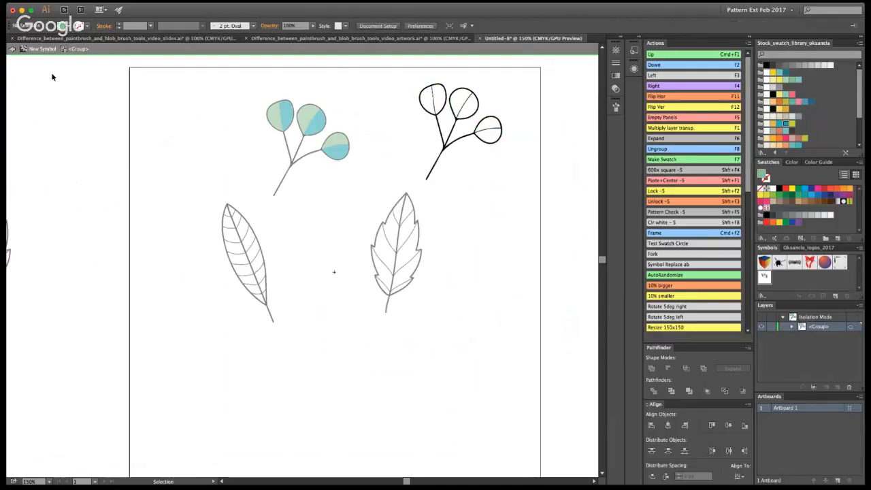
left_click(12, 50)
Move the serrated leaf down and left, and recolour the outline-only sprig teal.
left_click_drag(396, 252, 368, 281)
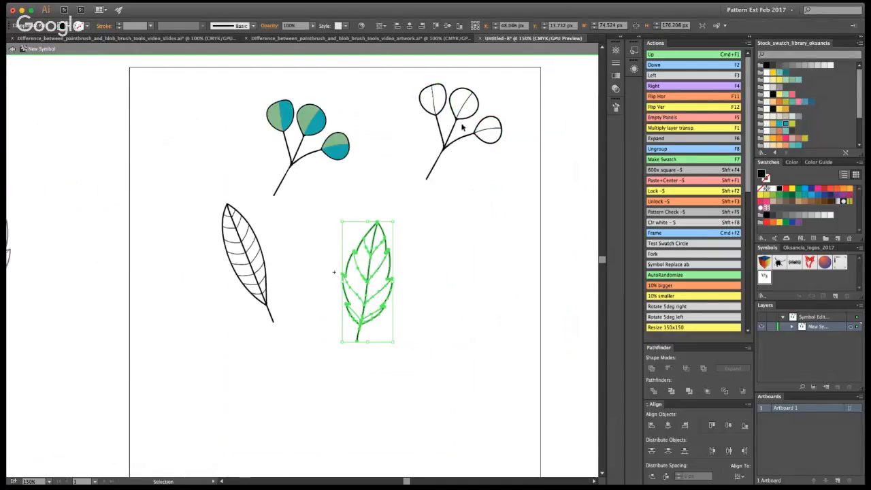
left_click(441, 151)
left_click(447, 147)
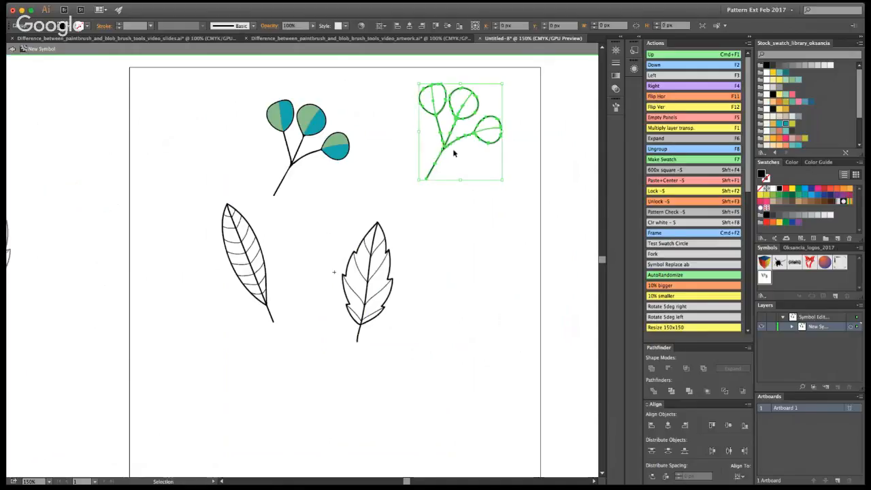
left_click(784, 124)
Recolour the narrow leaf sage green and the serrated leaf lime green.
left_click(255, 272)
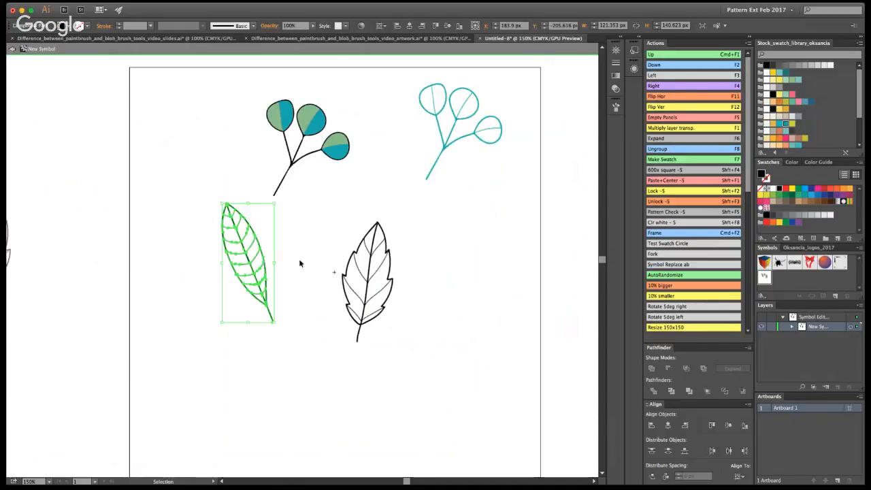
left_click(789, 79)
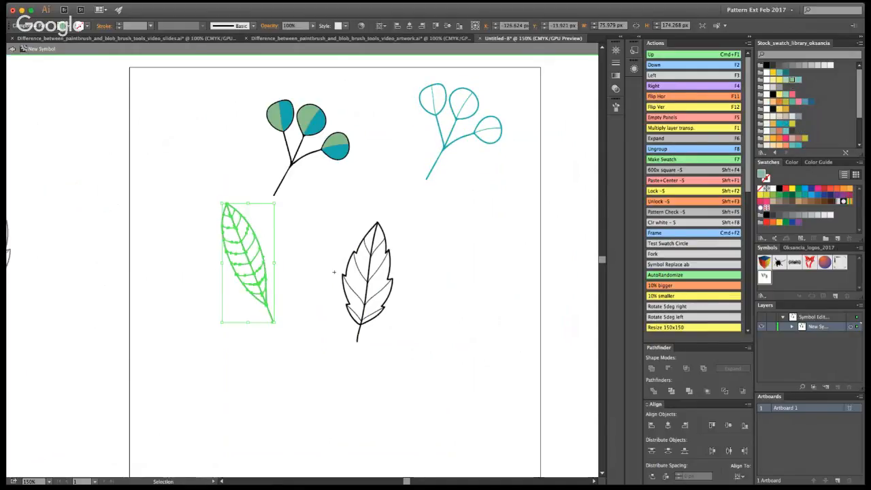
left_click(356, 290)
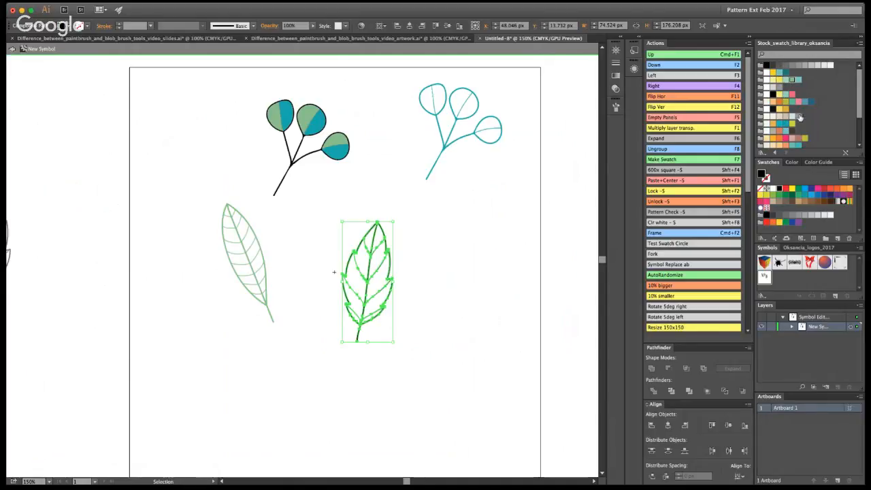
left_click(801, 139)
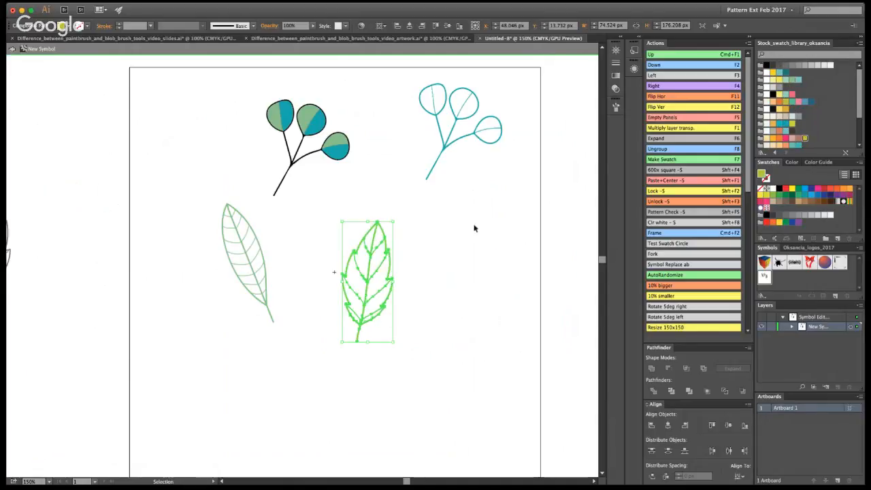
left_click(303, 198)
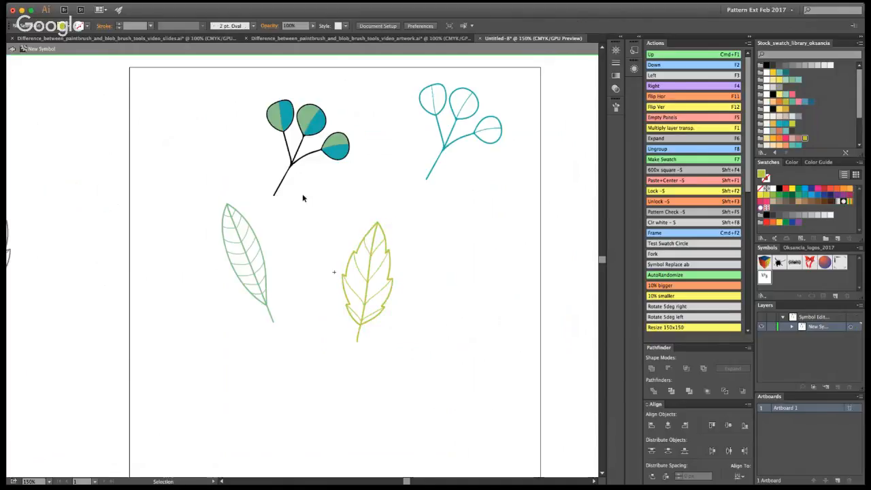
Select the black linework of the filled berry sprig with the Magic Wand and recolour it dark teal.
key("y")
left_click(292, 164)
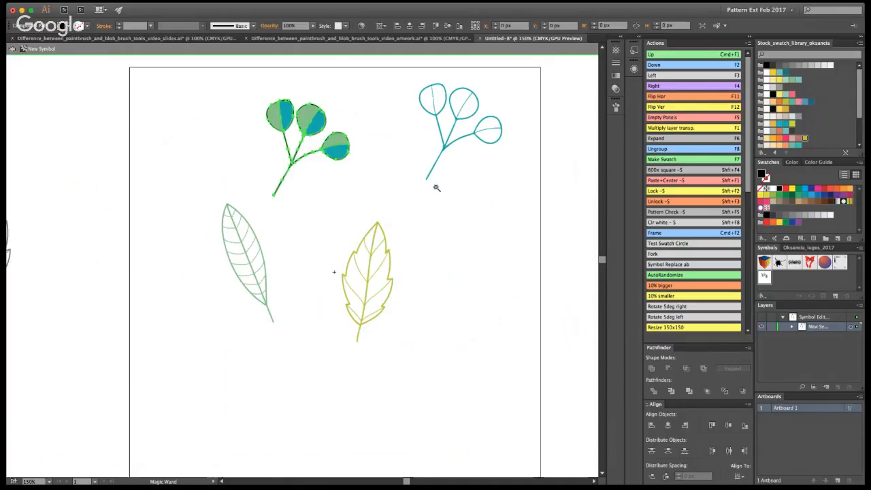
left_click(790, 73)
left_click(435, 204)
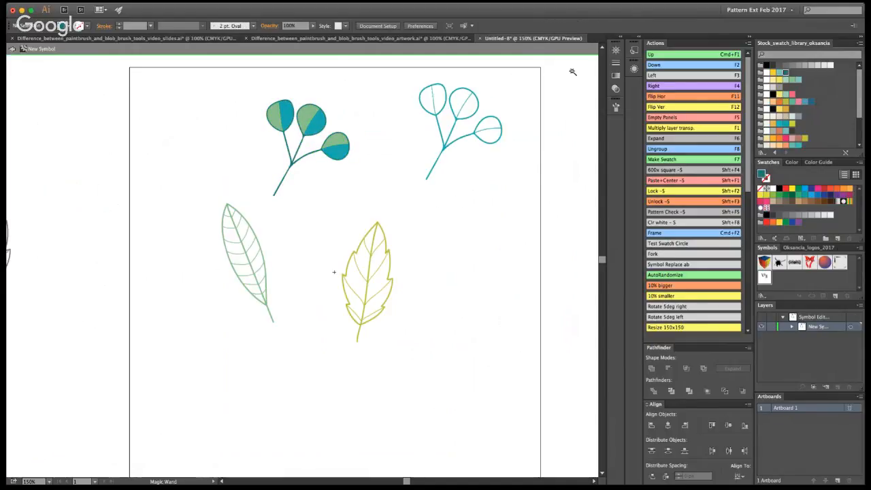
left_click(300, 118)
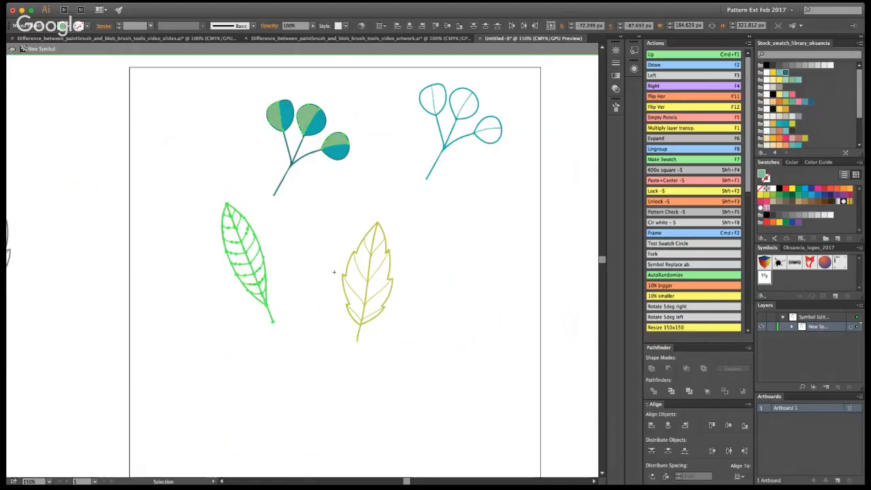
key("v")
double_click(263, 249)
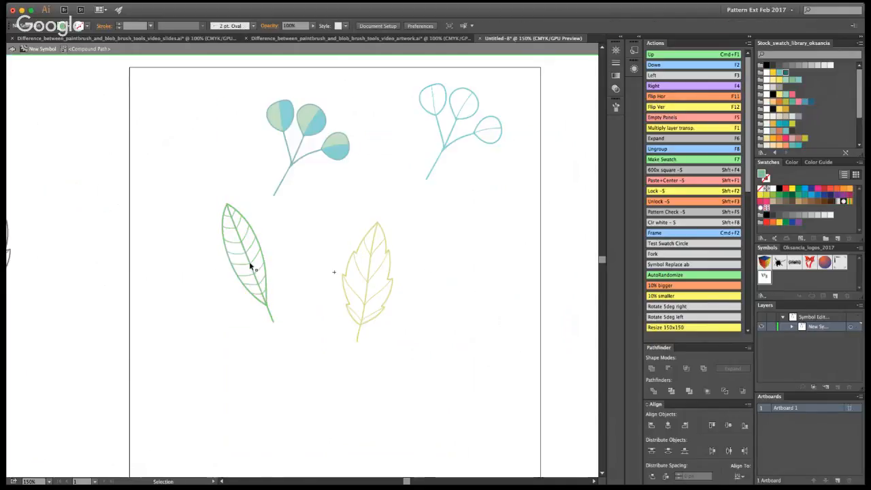
double_click(190, 190)
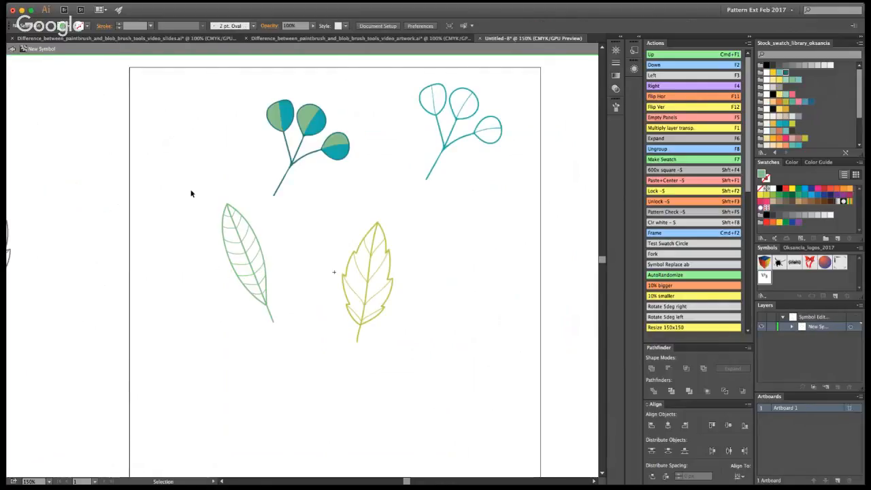
Duplicate the narrow leaf onto the tile's right side, enlarge it, rotate it upright, and place it below the outline sprig.
left_click(248, 256)
left_click_drag(248, 256, 469, 237)
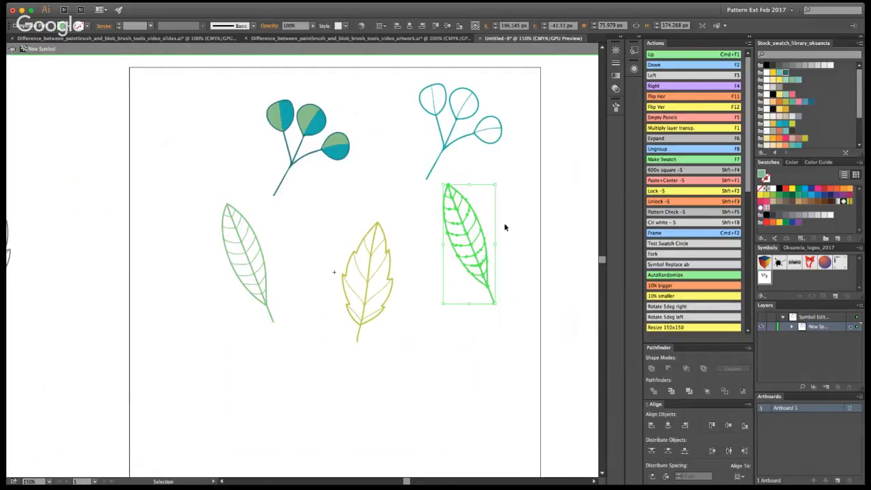
left_click_drag(495, 183, 539, 190)
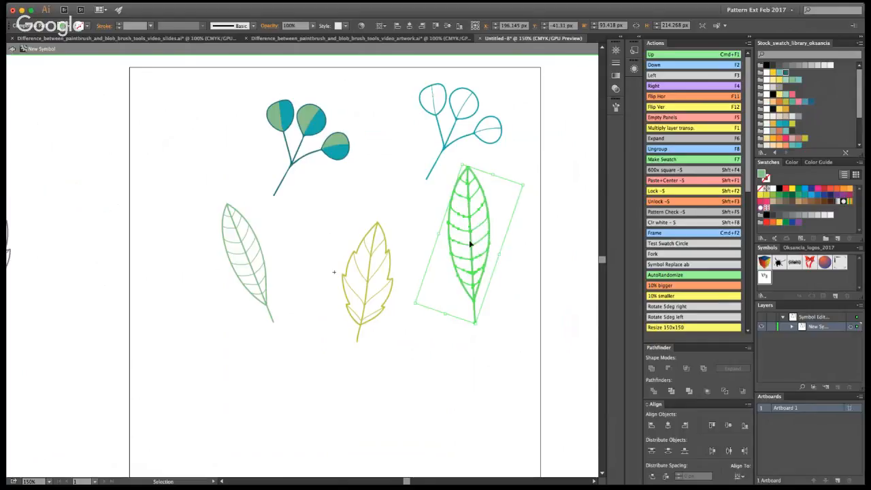
left_click(479, 272)
Recolour the enlarged leaf copy dark teal in isolation, then return to the symbol's artwork.
double_click(479, 272)
key("y")
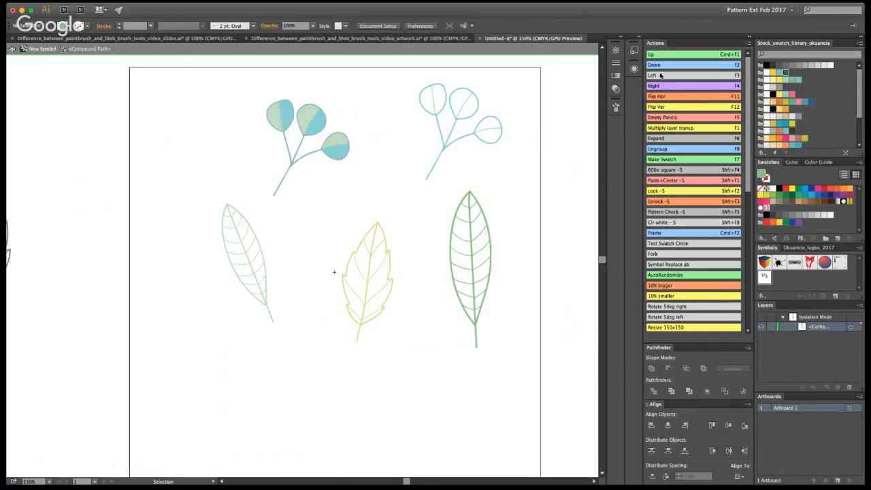
left_click(470, 240)
key("i")
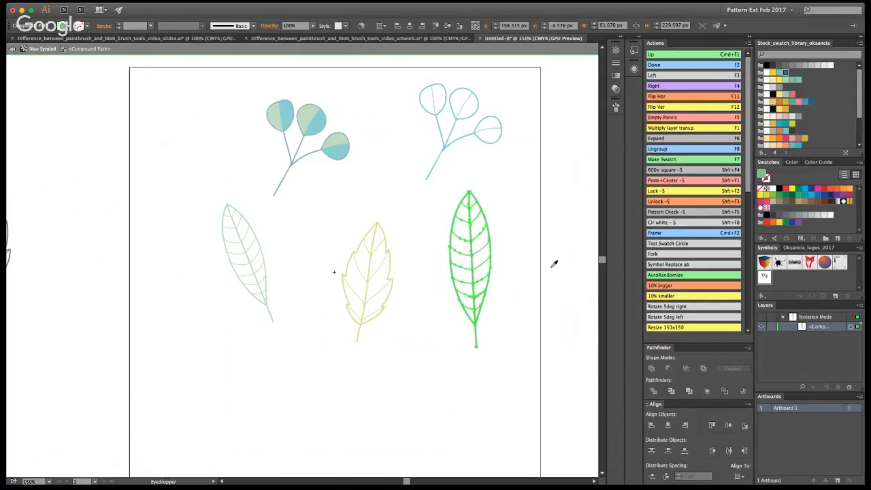
key("v")
double_click(541, 219)
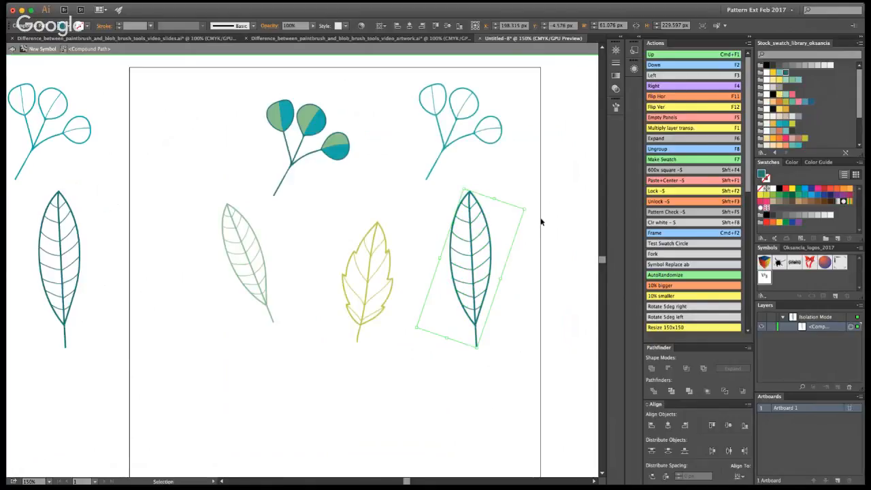
Isolate the dark teal leaf's compound path, select its inner vein cut-outs, and move them slightly right of the leaf shape.
left_click(469, 211)
double_click(470, 212)
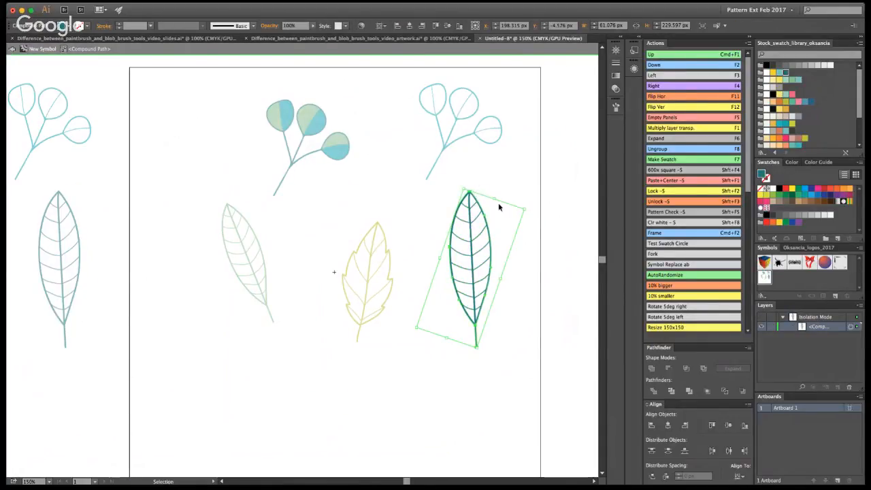
left_click(498, 206)
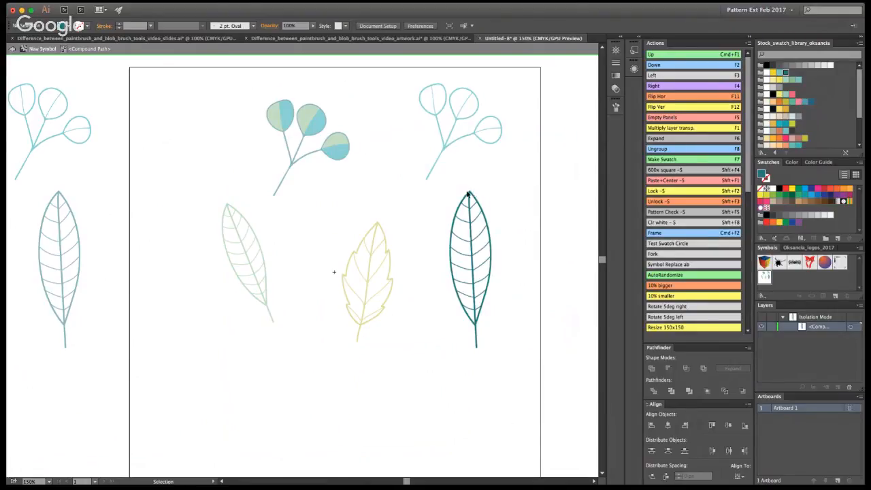
left_click(467, 194)
left_click(493, 217)
left_click(469, 194)
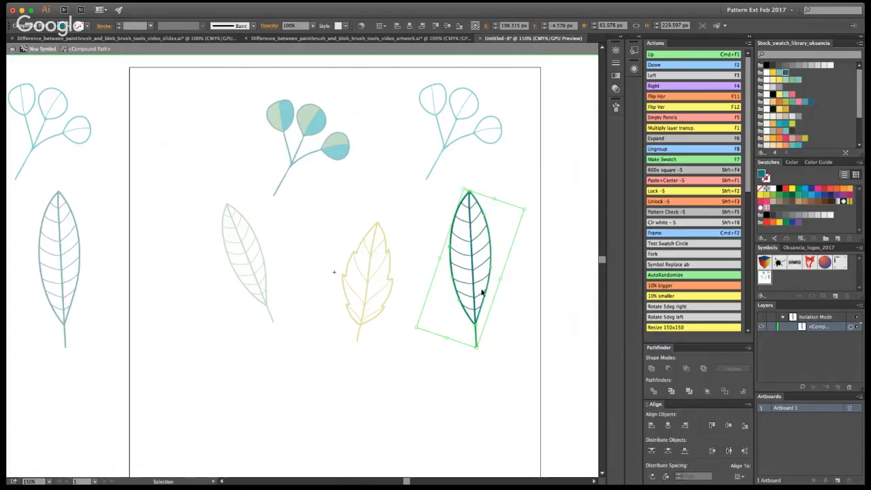
left_click(467, 266)
left_click(490, 265)
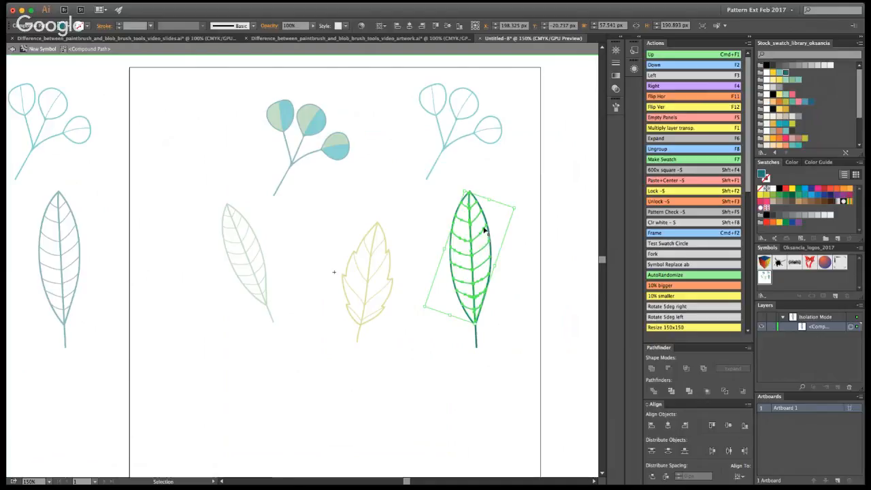
left_click_drag(484, 232, 508, 234)
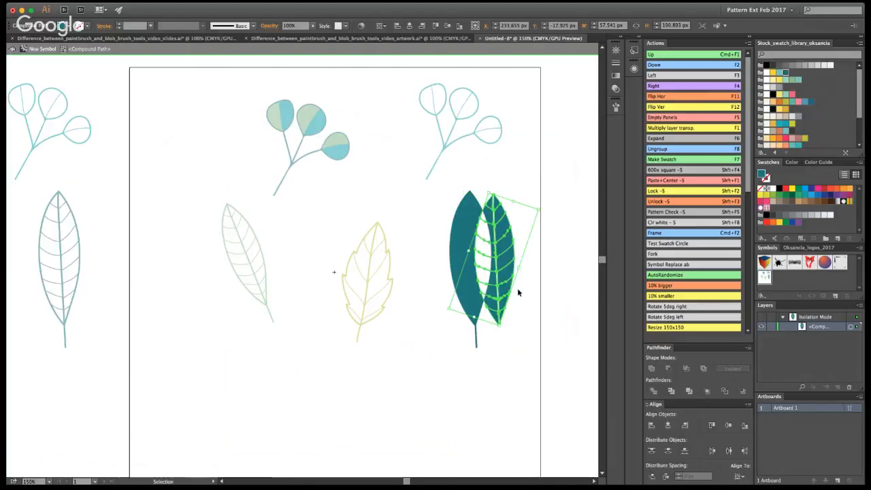
Undo moving the dark teal leaf's vein cut-outs, copy them in place, and return to the symbol's artwork.
key("super+z")
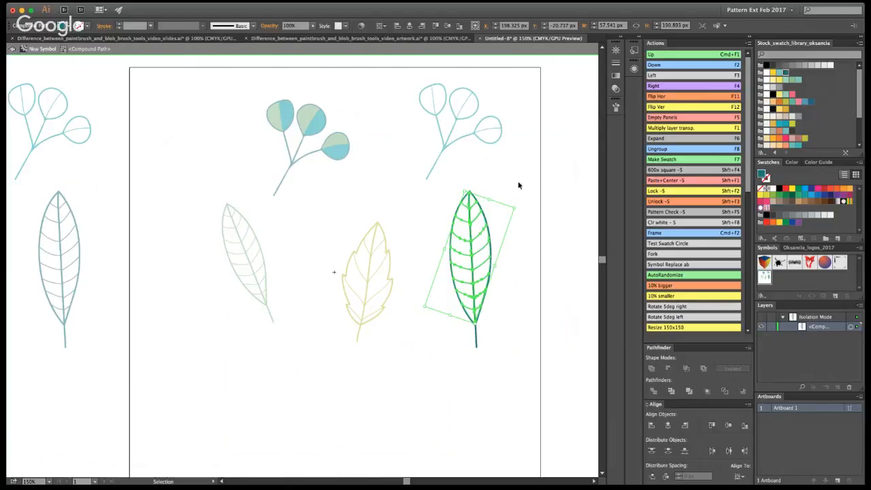
key("a")
key("v")
left_click(12, 49)
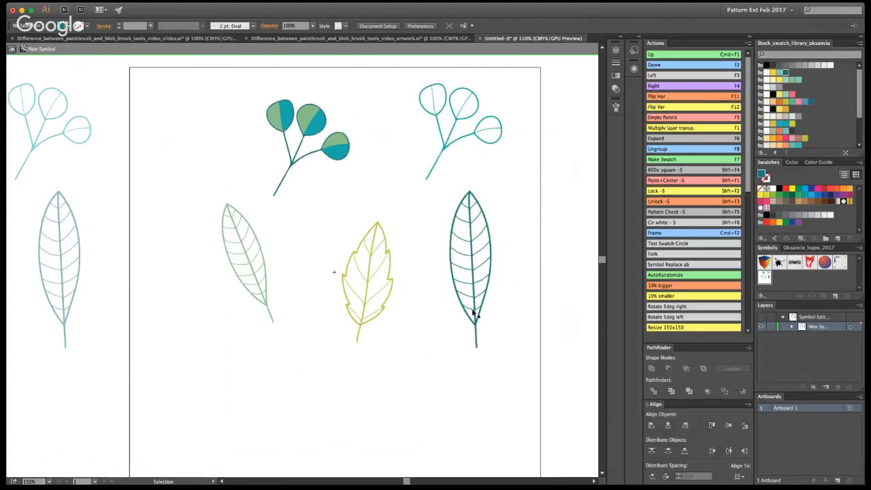
Paste the copied inner shapes in front of the dark teal leaf and fill them light mint green.
left_click(481, 272)
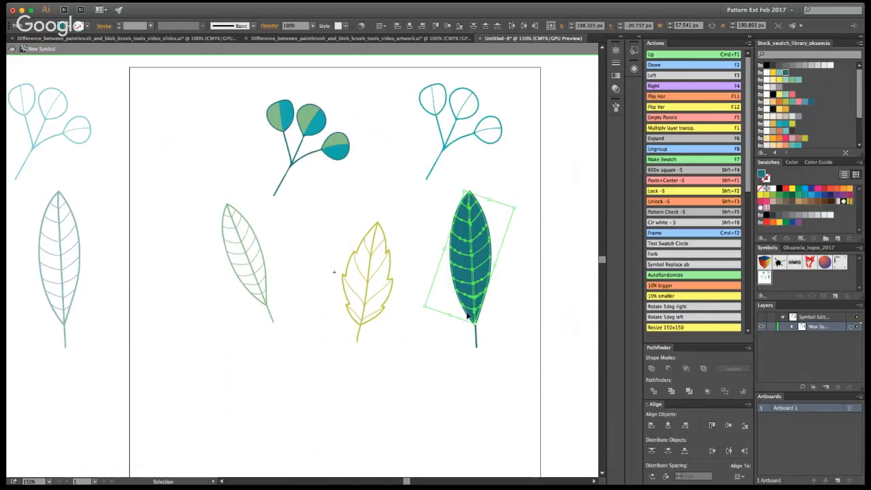
left_click(790, 95)
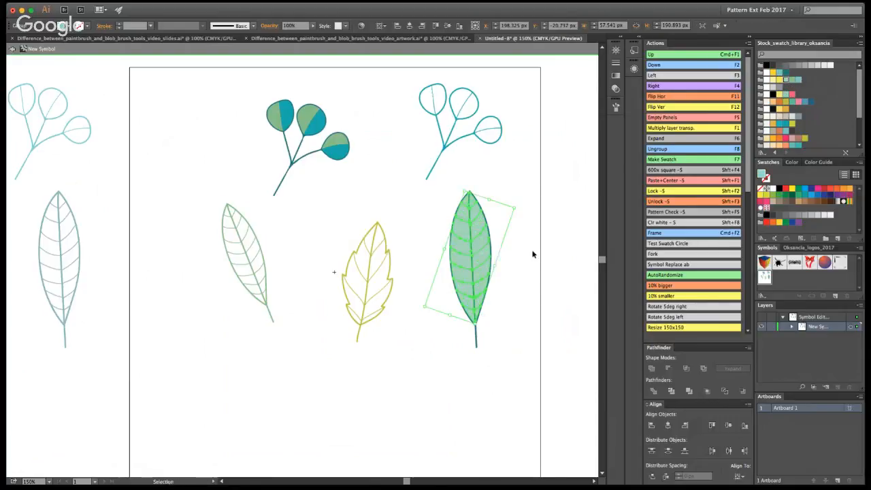
left_click(521, 278)
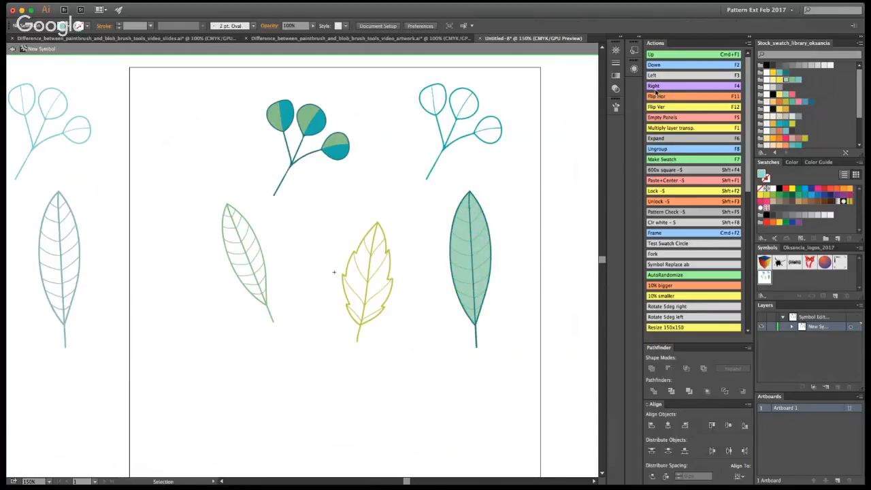
Select the mint leaf's sections at the tip, upper left, middle right and lower left, and recolour them medium green.
left_click(465, 233)
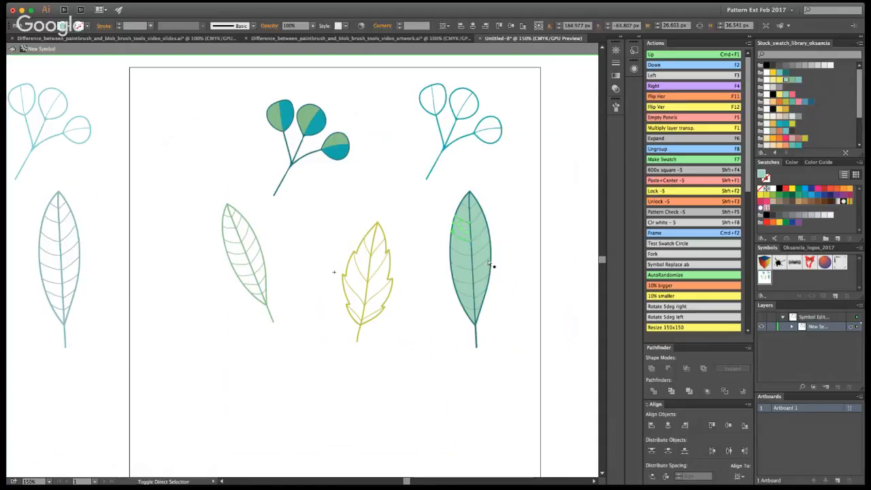
left_click(484, 269, "shift")
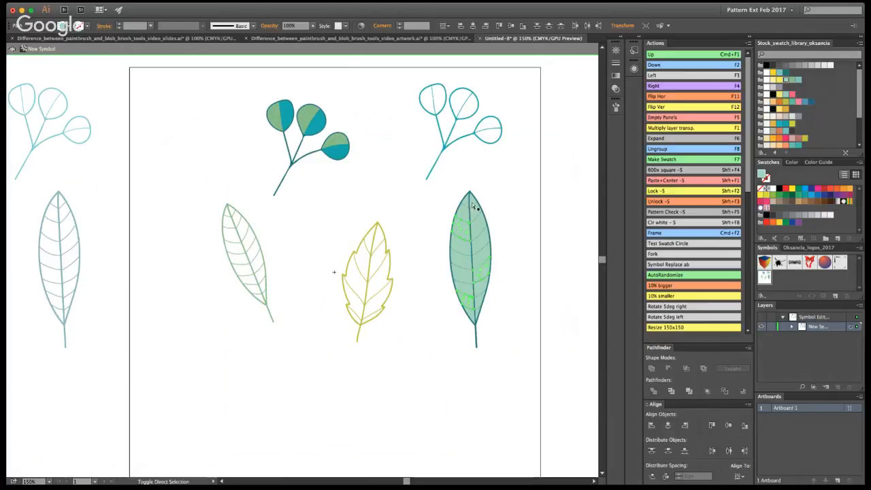
left_click(792, 79)
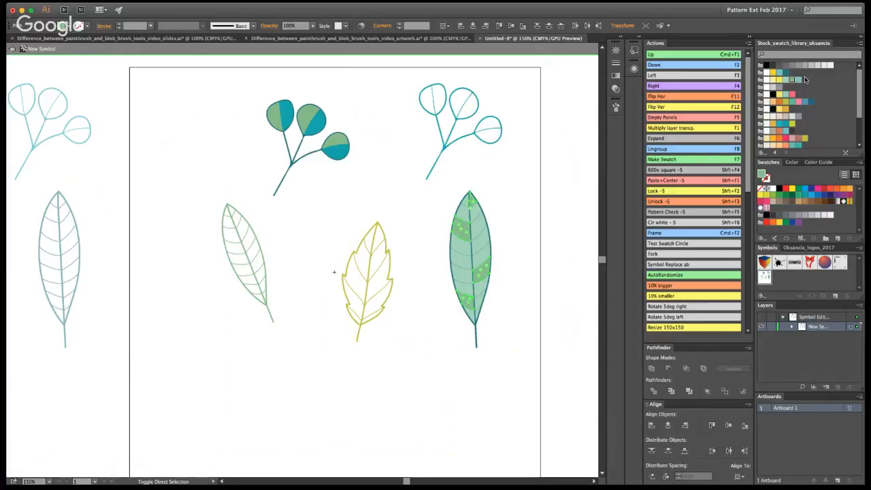
left_click(791, 101)
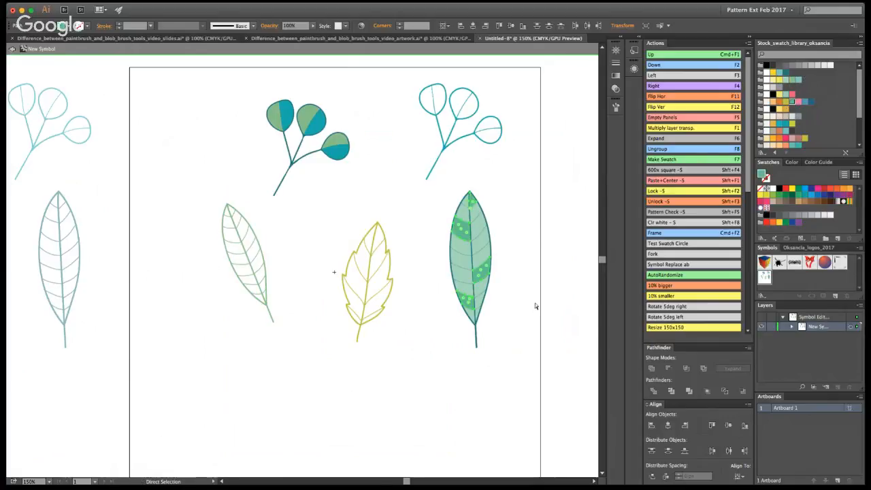
key("v")
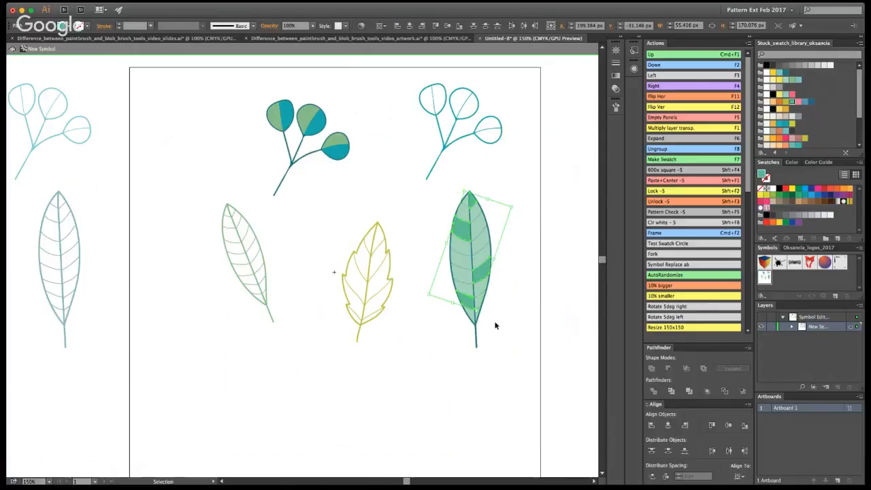
left_click(503, 348)
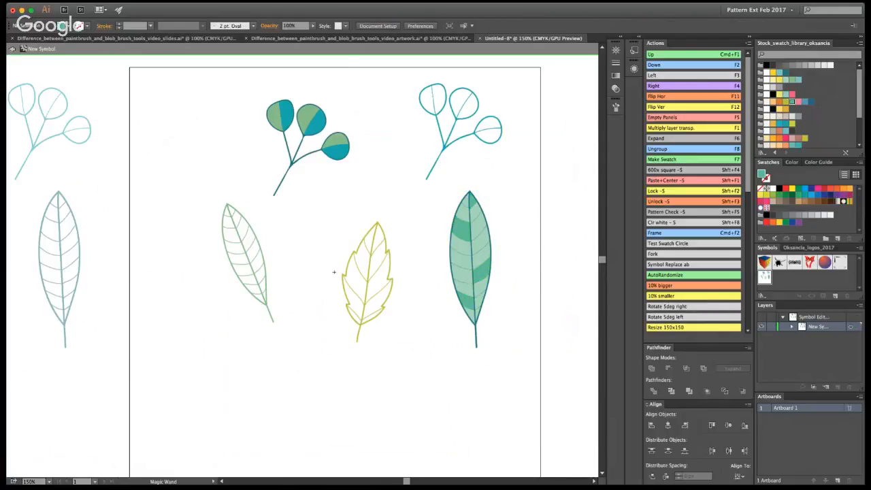
Recolour the leaf's upper-right and middle-left sections light blue to complete the striped fill.
key("a")
left_click(484, 242)
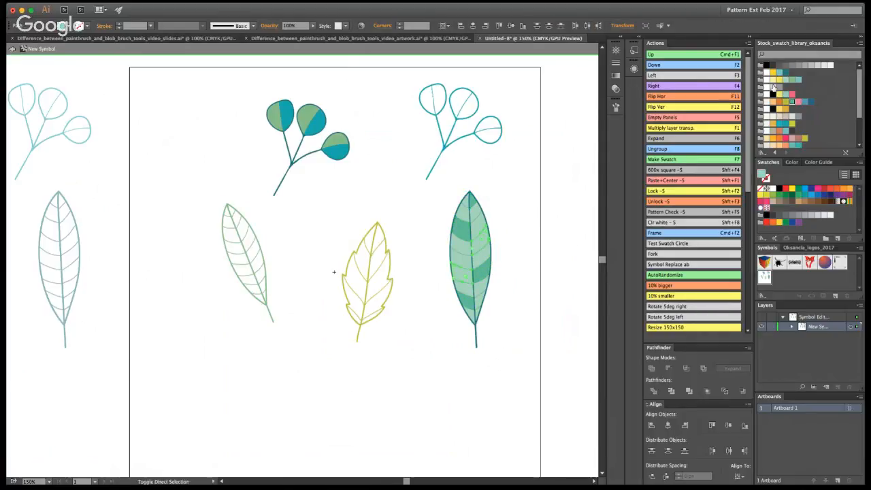
left_click(509, 293)
key("y")
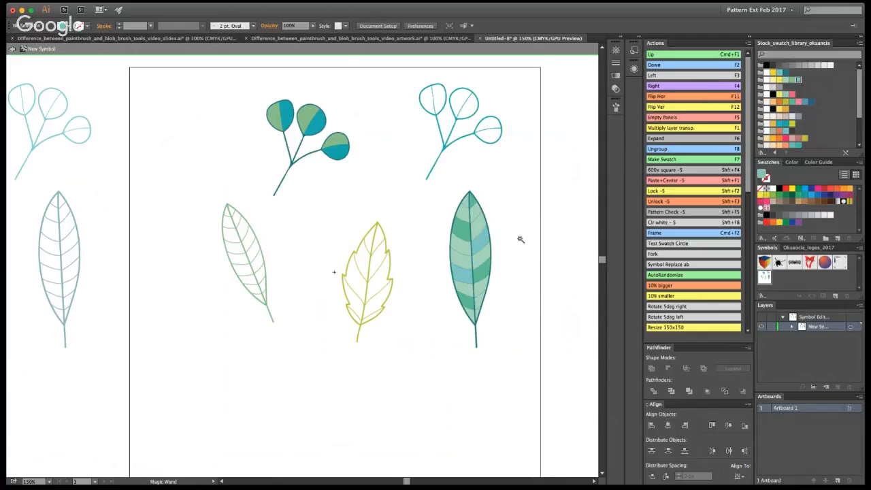
Select the dark teal linework of the berry sprig and striped leaf with the Magic Wand, recolour it dark blue, and exit the symbol.
left_click(484, 334)
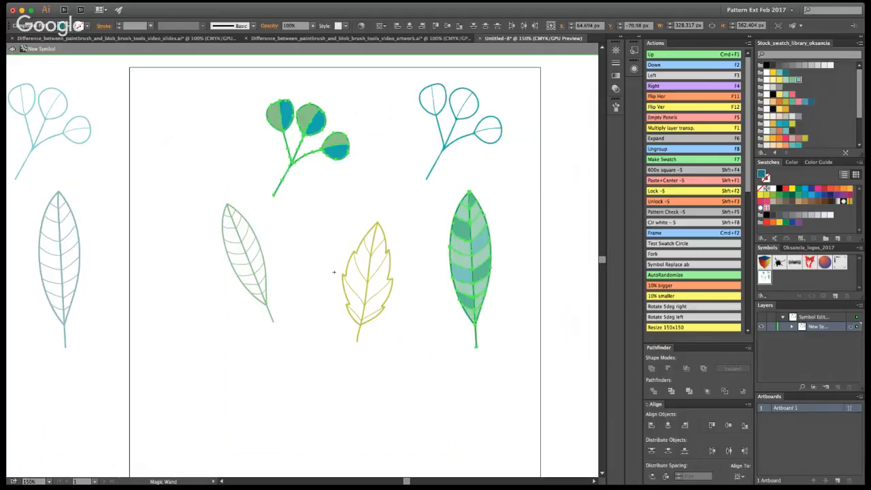
key("v")
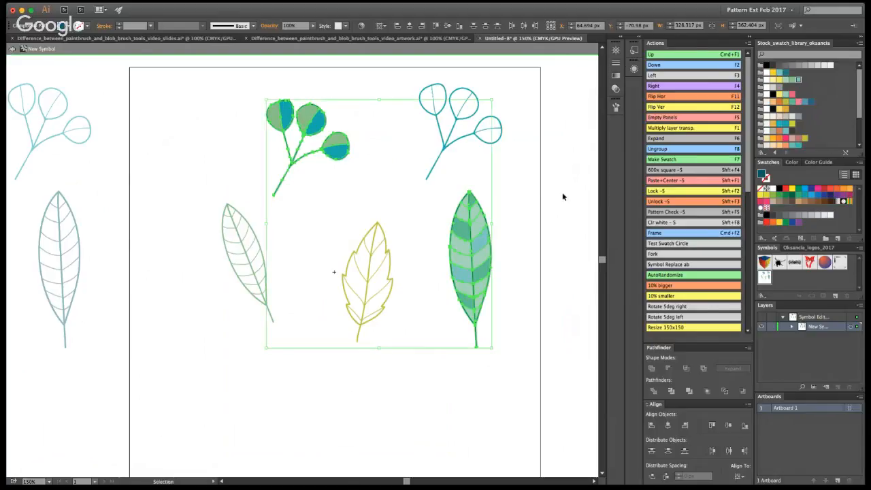
double_click(569, 231)
key("ctrl+minus")
key("ctrl+minus")
key("ctrl+minus")
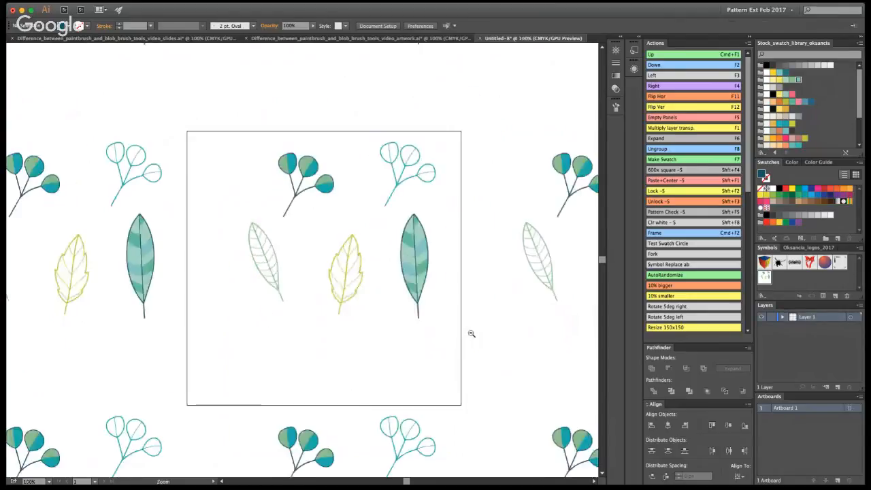
Reopen the symbol, rotate the filled berry sprig upright between the leaves, and tilt the striped leaf clockwise.
key("ctrl+plus")
key("ctrl+plus")
key("ctrl+plus")
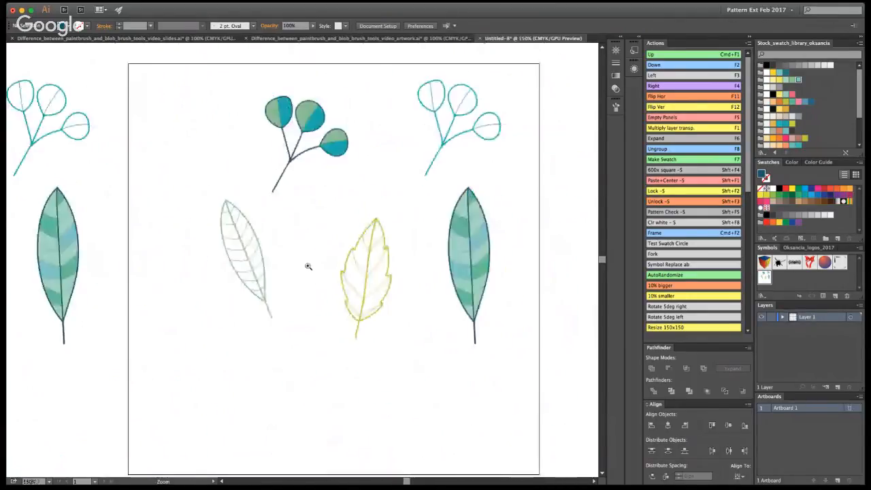
double_click(374, 227)
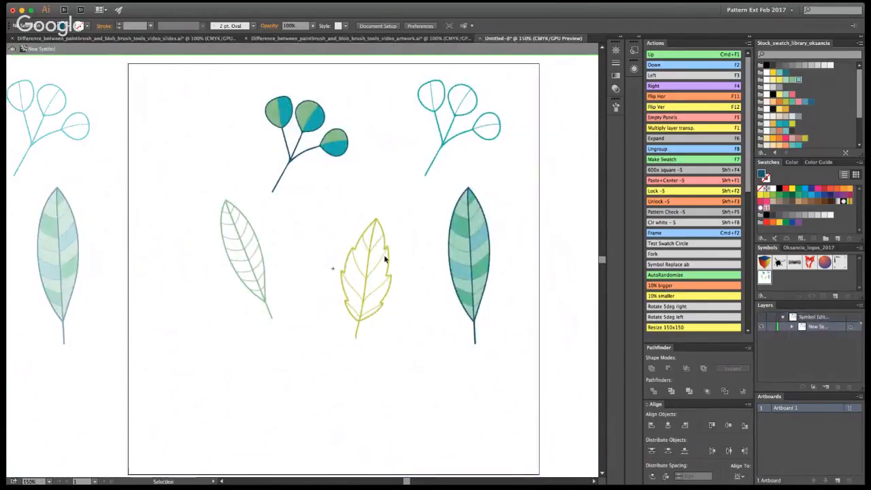
left_click_drag(291, 159, 312, 184)
left_click_drag(371, 121, 469, 214)
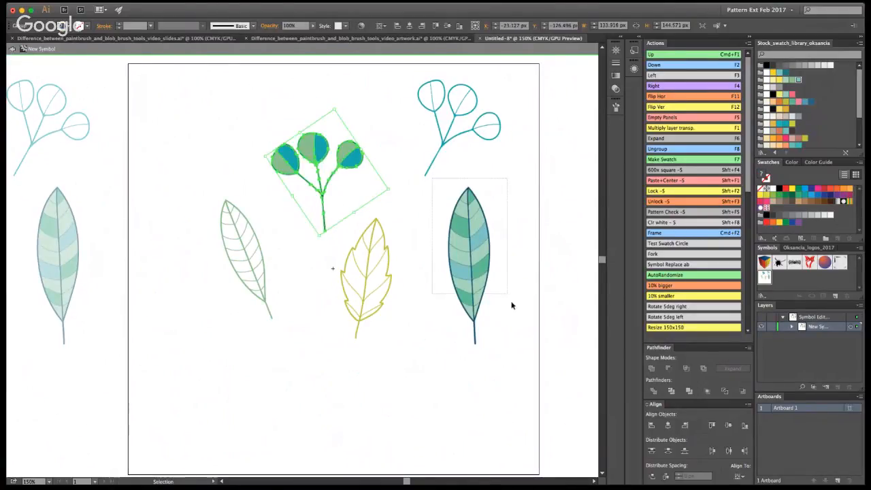
left_click(483, 249)
left_click_drag(528, 200, 540, 213)
left_click_drag(315, 189, 293, 185)
Duplicate the yellow-green serrated leaf into the tile's lower-left area and rotate the copy counterclockwise.
left_click(359, 228)
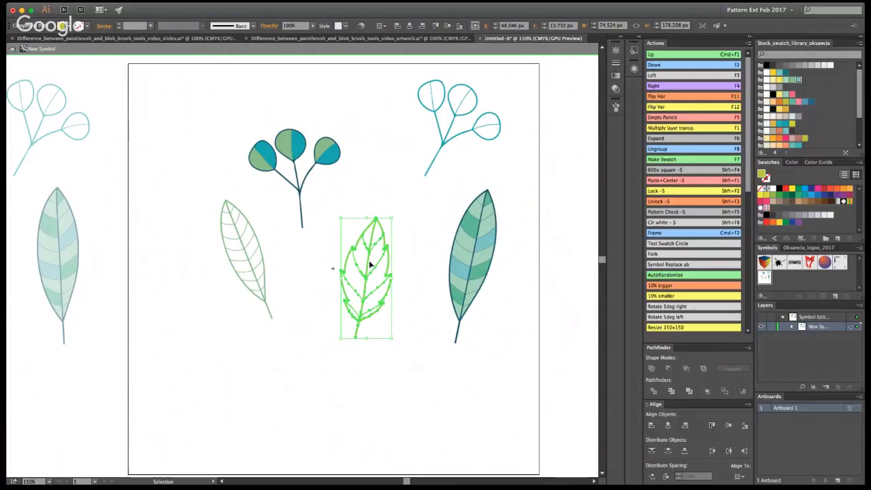
left_click_drag(370, 264, 225, 372)
left_click_drag(247, 322, 197, 306)
Recolour the serrated leaf copy with the dark blue sampled from the striped leaf's outline.
key("i")
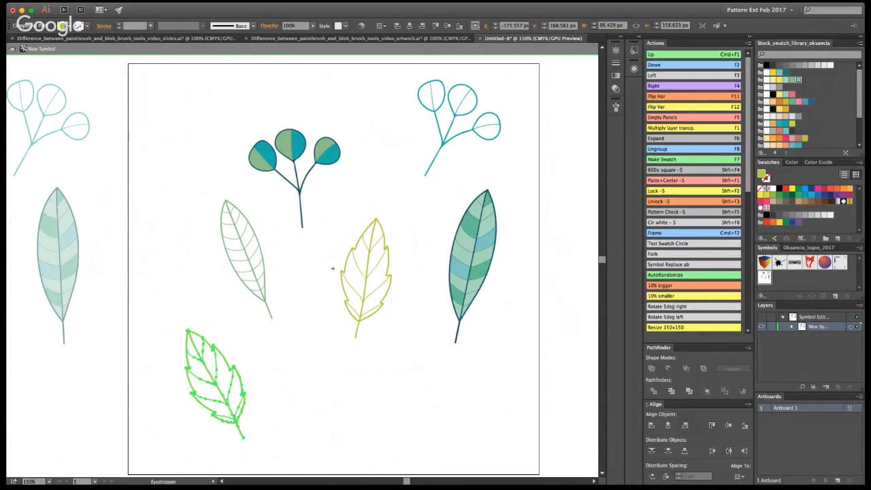
left_click(459, 324)
key("v")
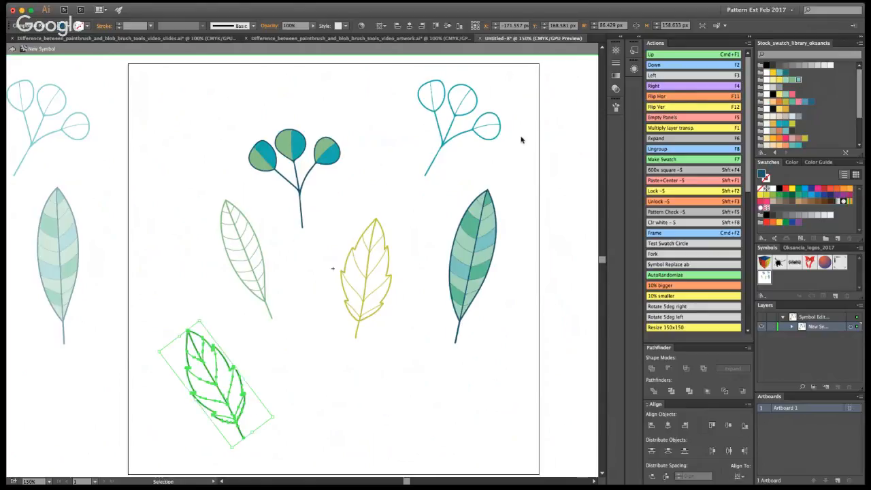
Isolate the dark blue serrated leaf's compound path, copy only its inner shapes, and return to the symbol's artwork.
double_click(218, 376)
left_click(190, 338)
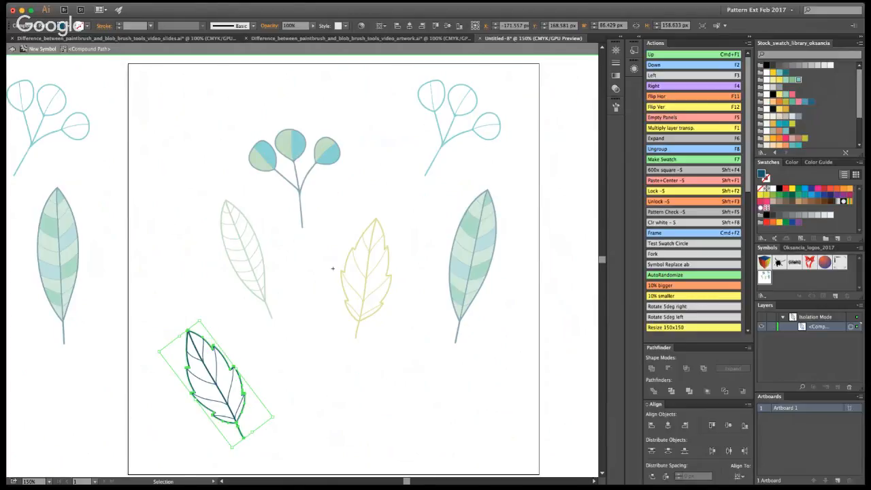
key("super+z")
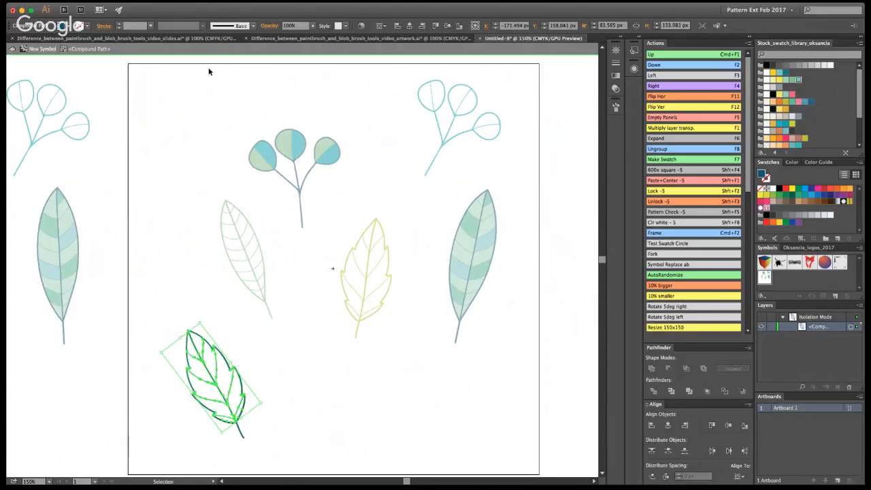
left_click(14, 49)
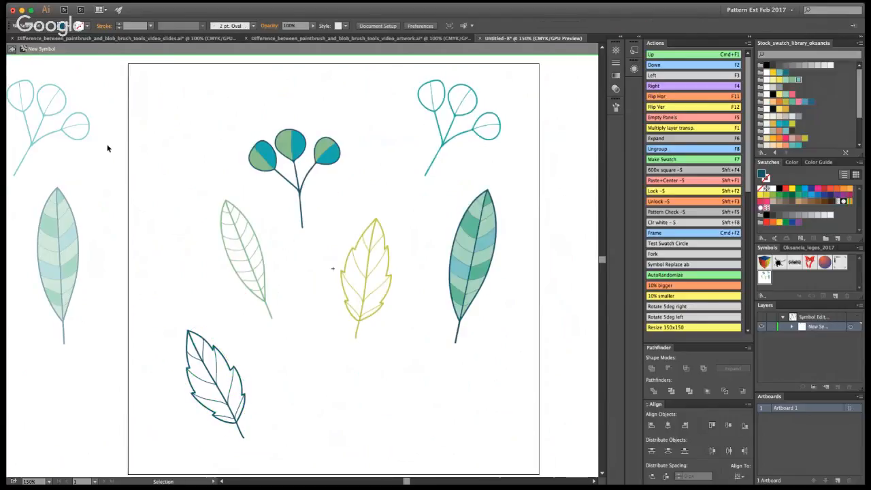
Paste the copied inner shapes in front of the dark blue serrated leaf, fill them light blue, and group them.
key("super+f")
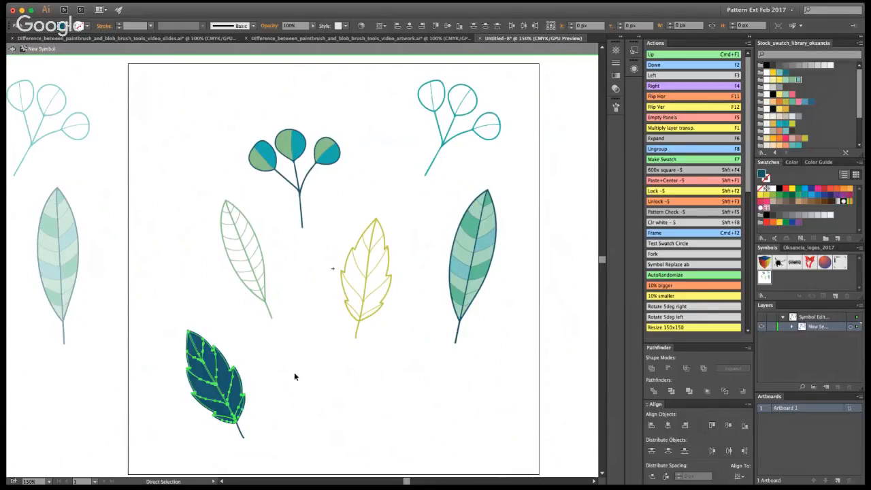
left_click(786, 131)
key("super+g")
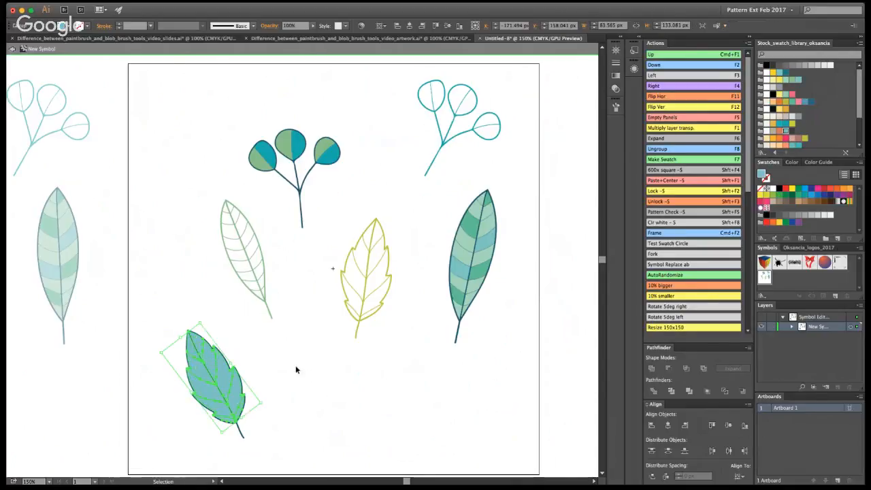
double_click(283, 441)
double_click(207, 389)
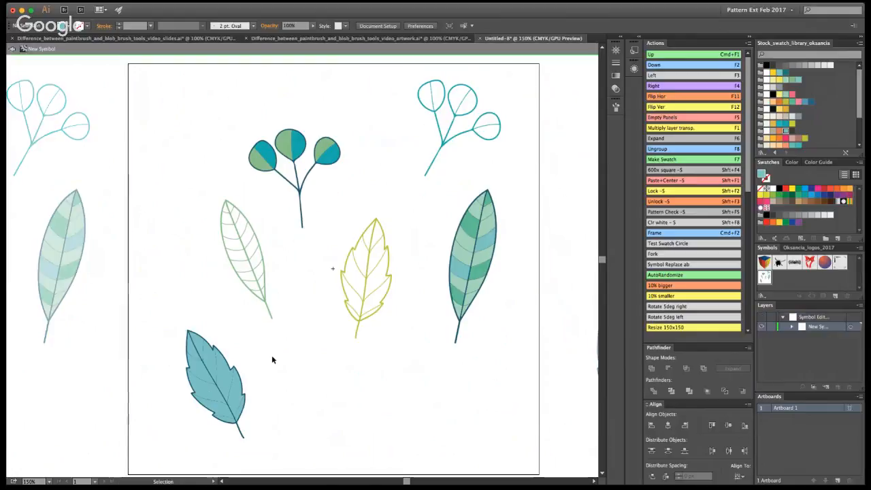
key("a")
key("super+a")
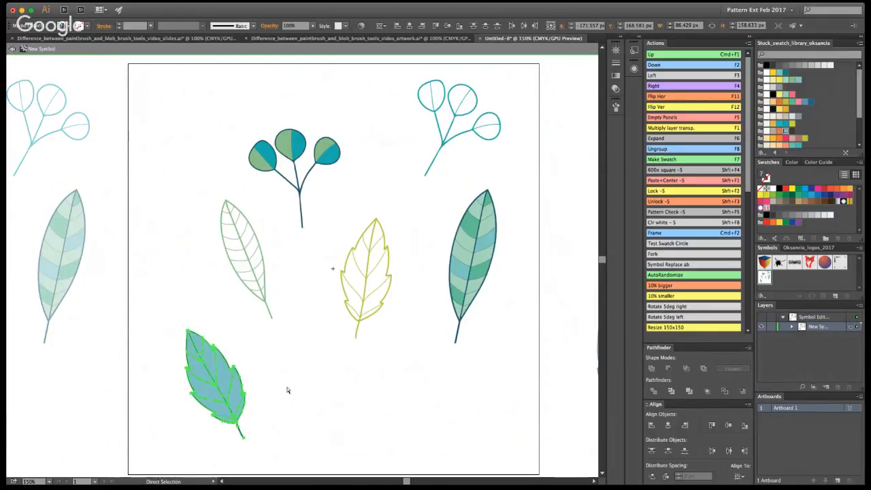
key("v")
key("super+shift+a")
Select the light blue fills of the serrated and striped leaves with the Magic Wand and recolour them olive yellow.
key("y")
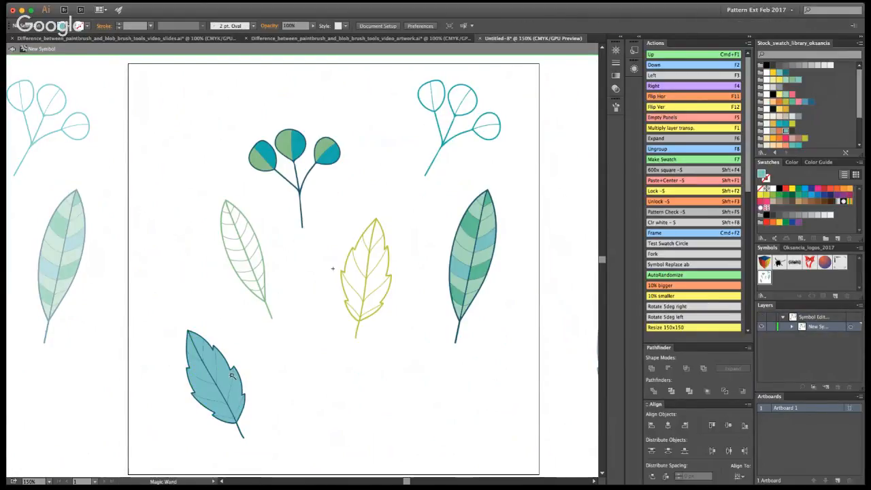
left_click(234, 378)
left_click(785, 102)
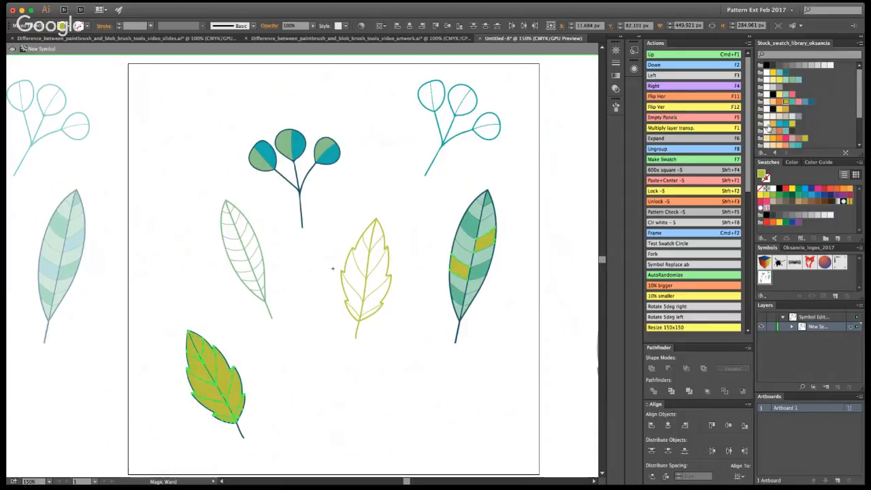
left_click(321, 363)
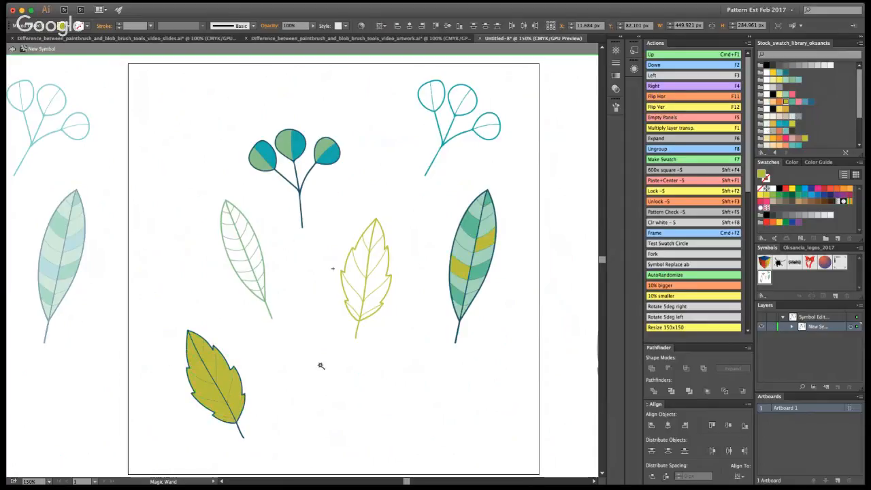
Apply one yellow-green swatch to the olive fills and the outline serrated leaf, then isolate that outline leaf's compound path.
left_click(228, 378)
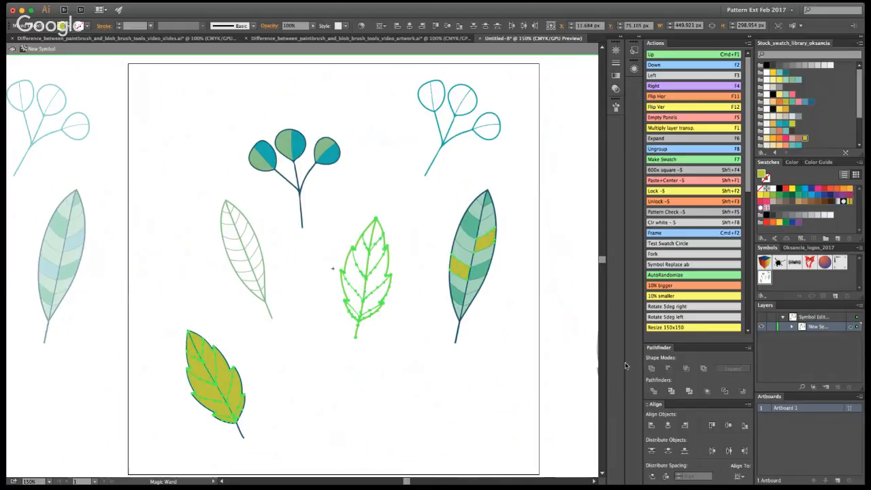
key("super+minus")
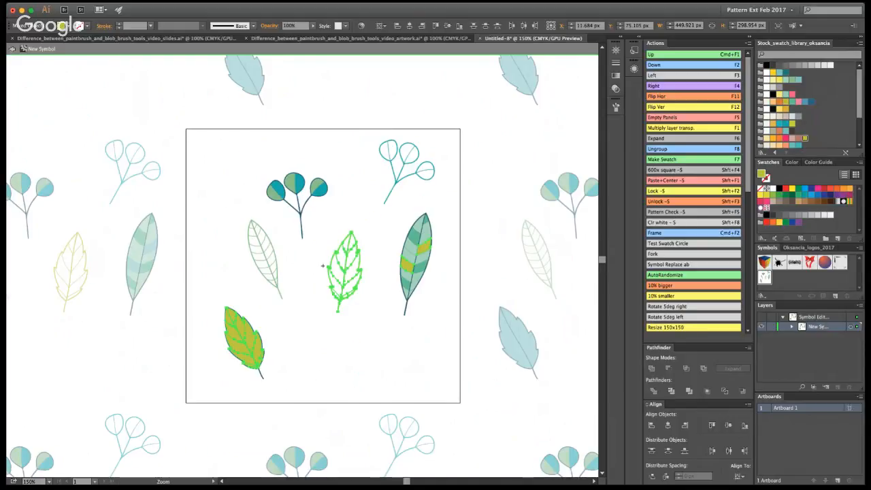
key("v")
left_click(12, 49)
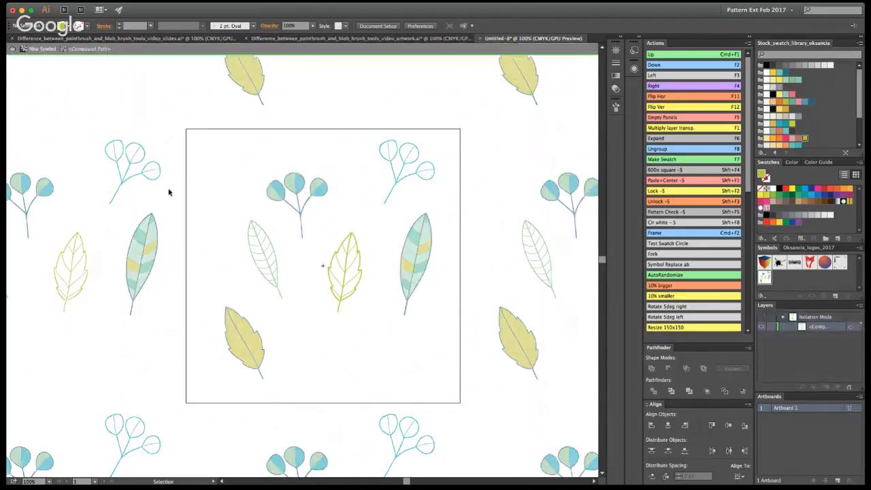
Leave the outline leaf's isolation, nudge the filled berry sprig and pale green outline leaf within the tile, and exit the symbol.
double_click(168, 192)
left_click(301, 215)
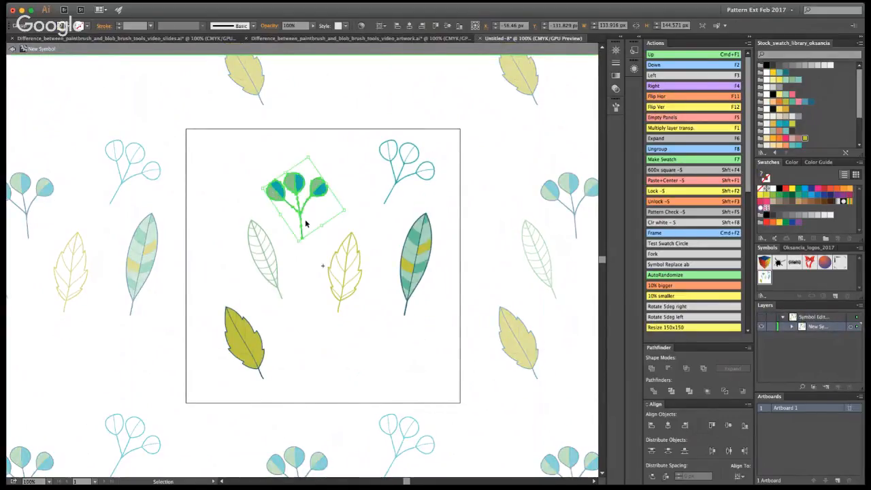
left_click(334, 192)
left_click(301, 217)
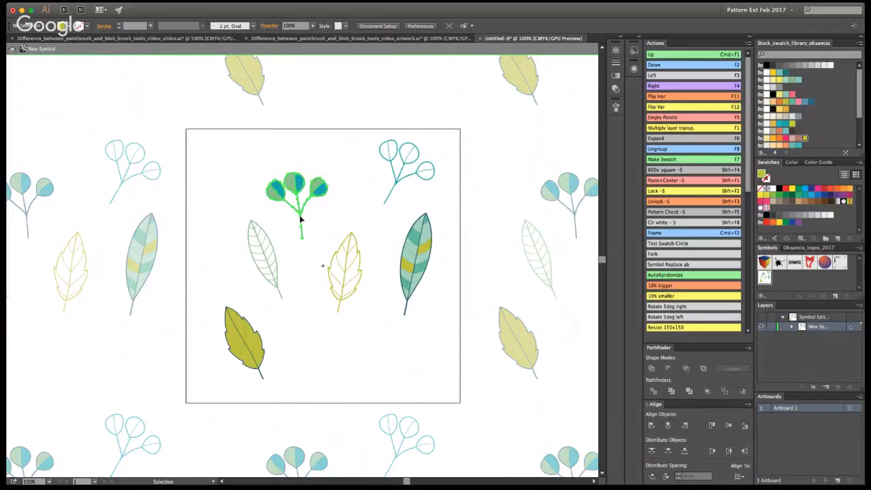
left_click_drag(300, 217, 287, 222)
left_click_drag(280, 272, 262, 254)
left_click(285, 287)
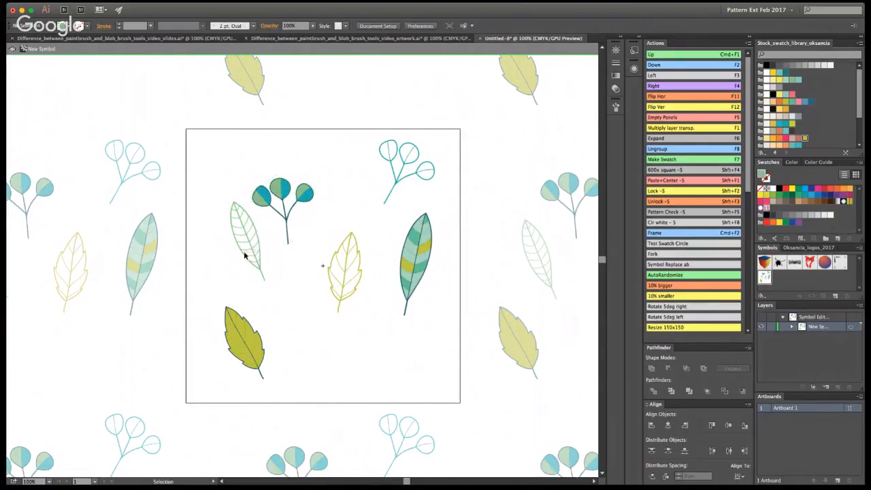
left_click(245, 255)
left_click(251, 353)
double_click(305, 331)
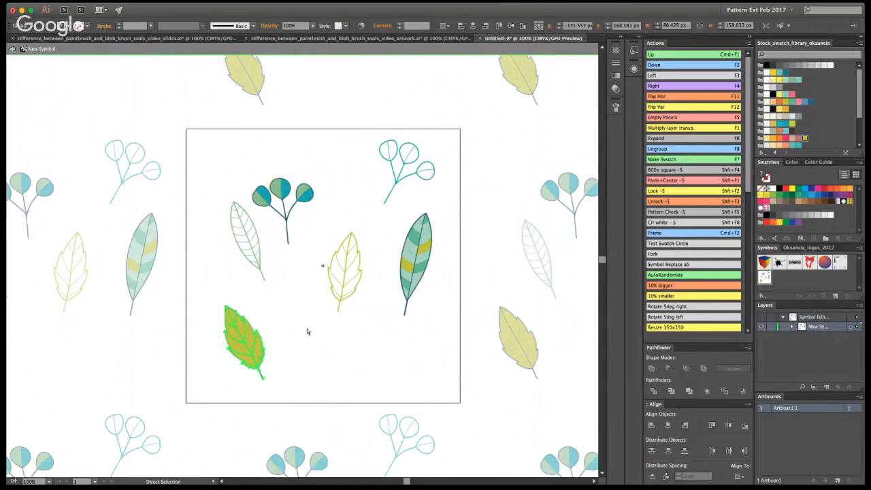
Reopen the symbol, move the filled berry sprig onto the tile's top edge, and place the pale green outline leaf beside it, tilted counterclockwise.
key("y")
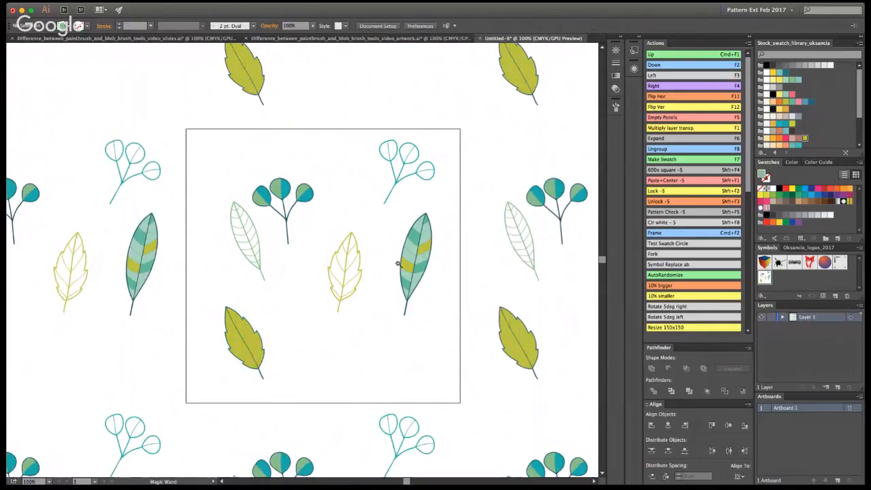
left_click(423, 248)
key("v")
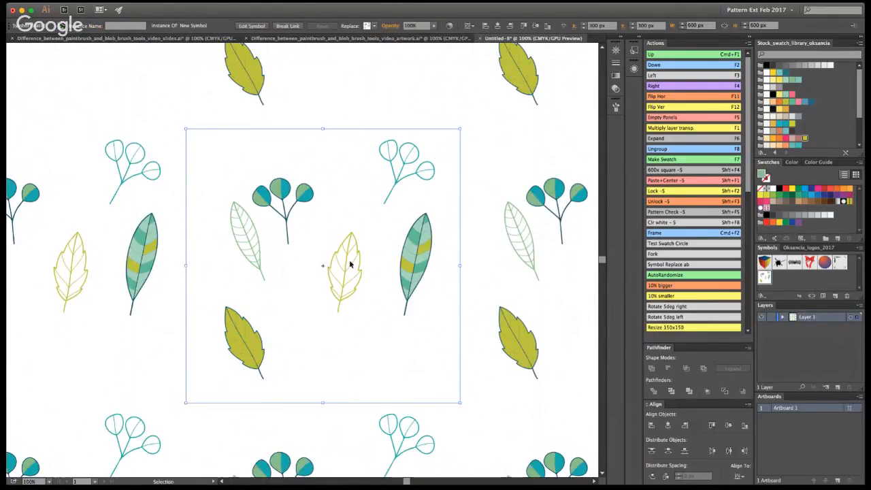
double_click(345, 274)
left_click_drag(286, 203, 267, 134)
left_click_drag(249, 242, 236, 179)
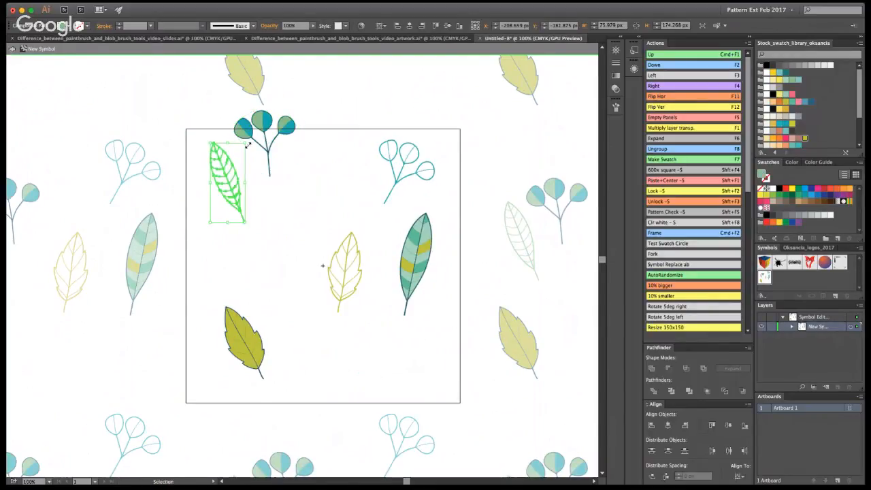
left_click_drag(248, 143, 227, 139)
Move the outline berry sprig beside the filled one, and place the outline serrated leaf on the tile's top edge, rotated.
left_click(396, 181)
left_click_drag(396, 180, 324, 226)
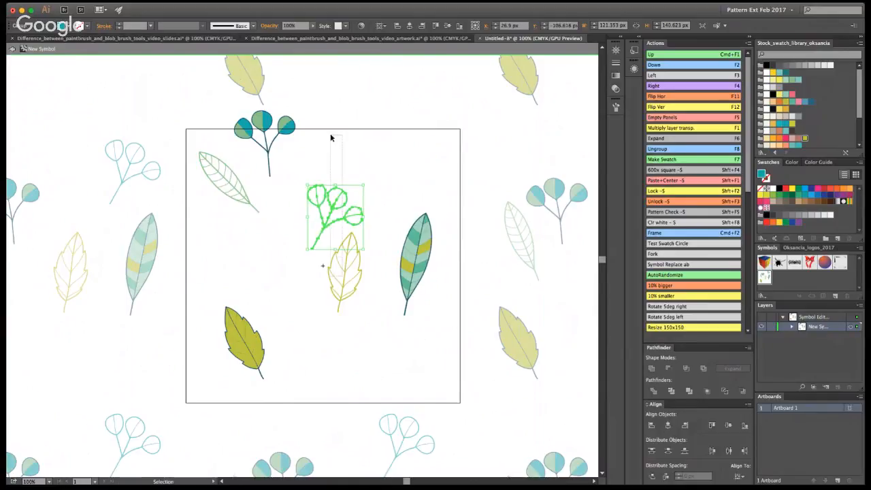
left_click(348, 272)
left_click_drag(348, 272, 345, 128)
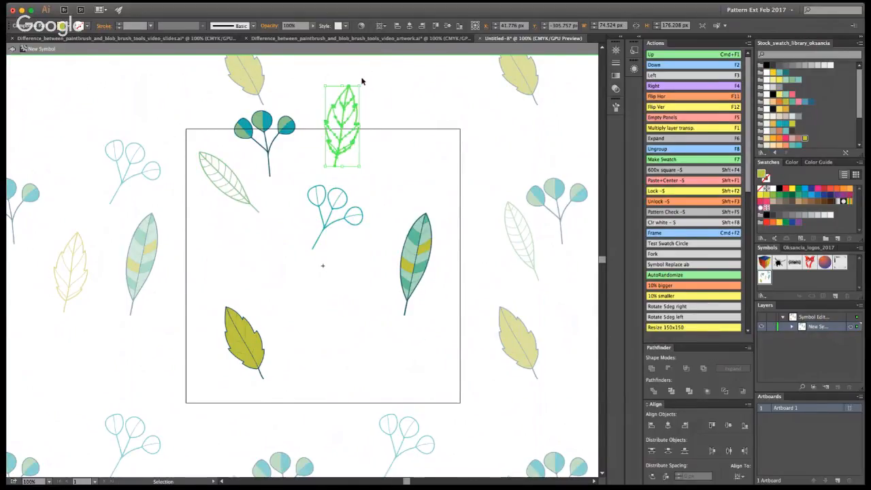
left_click_drag(364, 86, 326, 140)
left_click(392, 130)
left_click(352, 154)
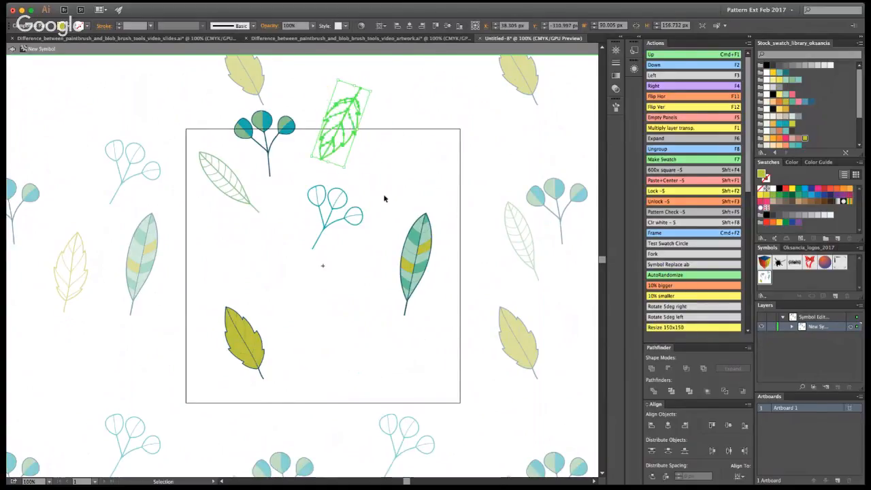
Move the striped leaf onto the tile's top edge, and rotate the outline berry sprig counterclockwise beside the pale green leaf.
left_click_drag(419, 248, 433, 125)
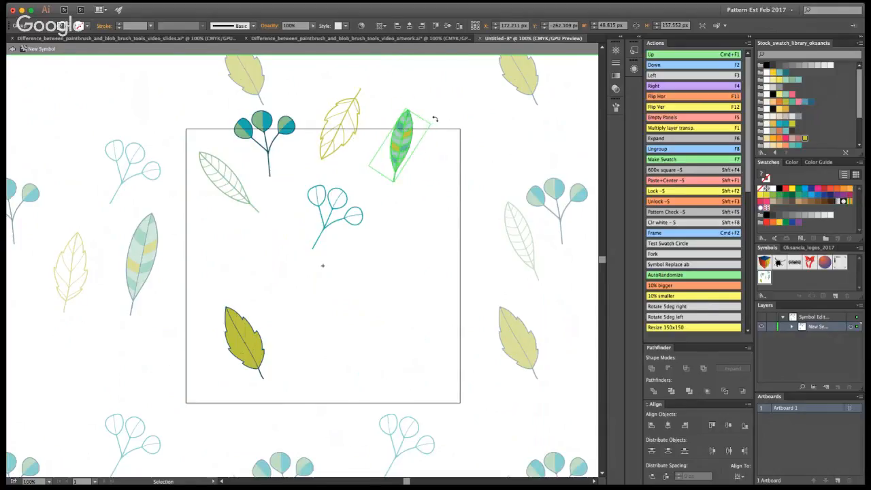
left_click(453, 118)
mouse_move(338, 219)
left_mouse_down()
mouse_move(346, 195)
mouse_move(364, 201)
mouse_move(344, 207)
left_mouse_up()
left_click_drag(372, 170, 326, 161)
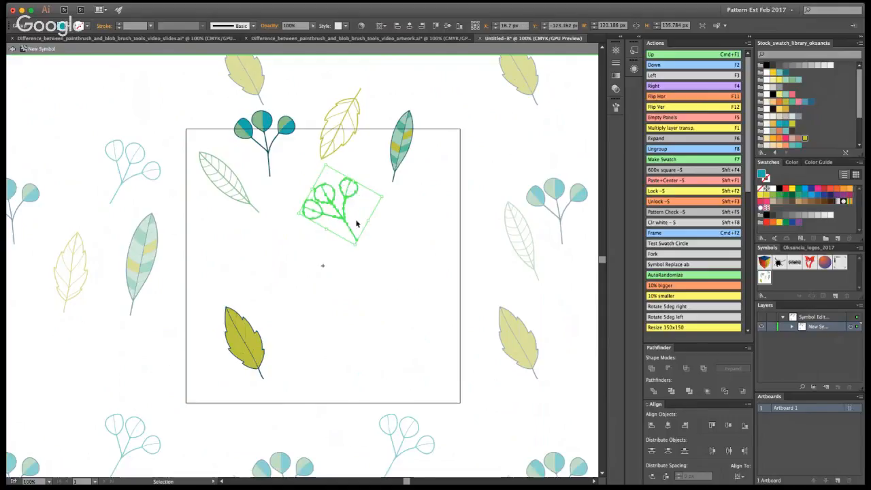
left_click_drag(356, 223, 324, 212)
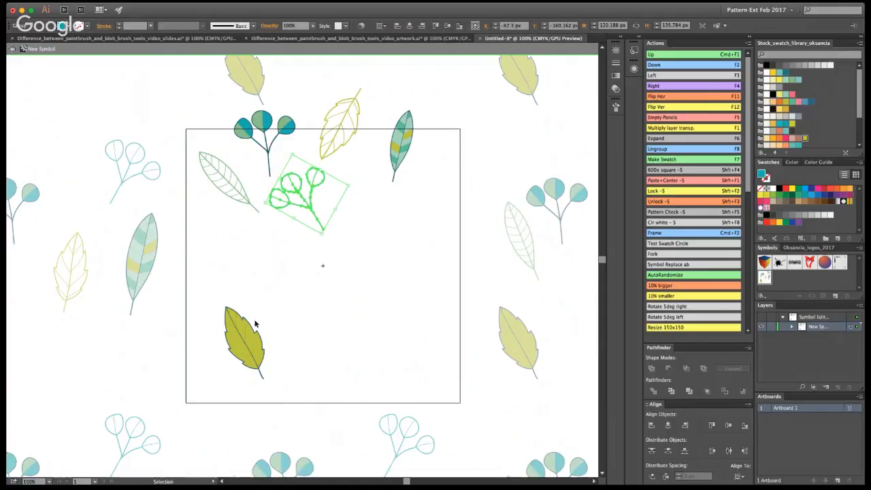
Place the olive leaf below the striped and outline serrated leaves, rotate it stem-up, and leave symbol editing.
left_click_drag(255, 324, 368, 257)
left_click_drag(365, 219, 371, 208)
left_click(370, 118)
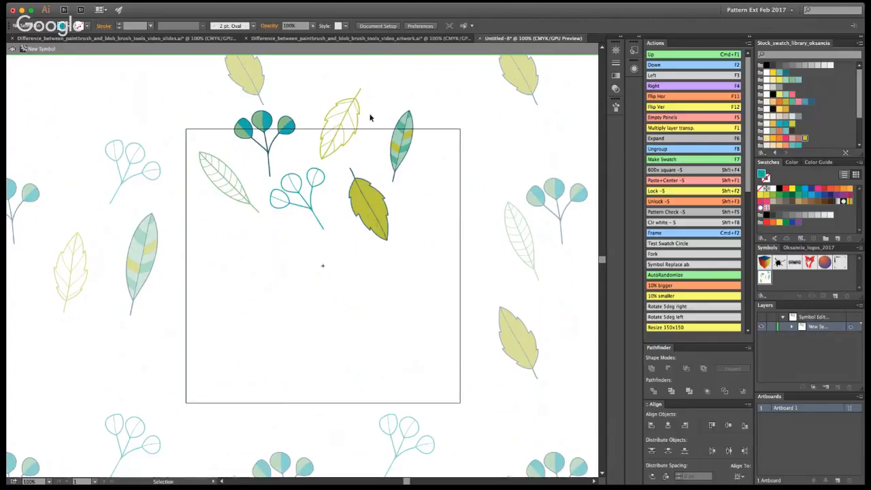
left_click(13, 50)
left_click(308, 207)
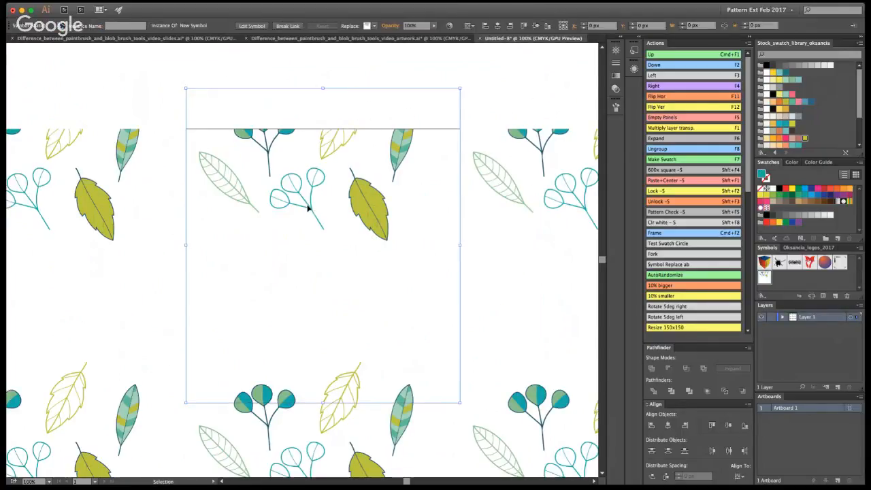
Reopen the symbol, select all six motifs, and run the 10% smaller action on them twice.
double_click(308, 208)
left_click_drag(382, 243, 208, 122)
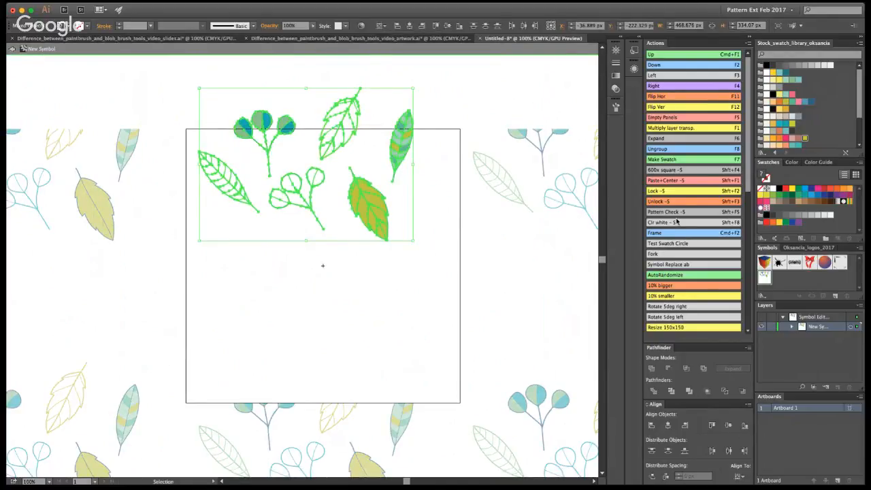
left_click(663, 297)
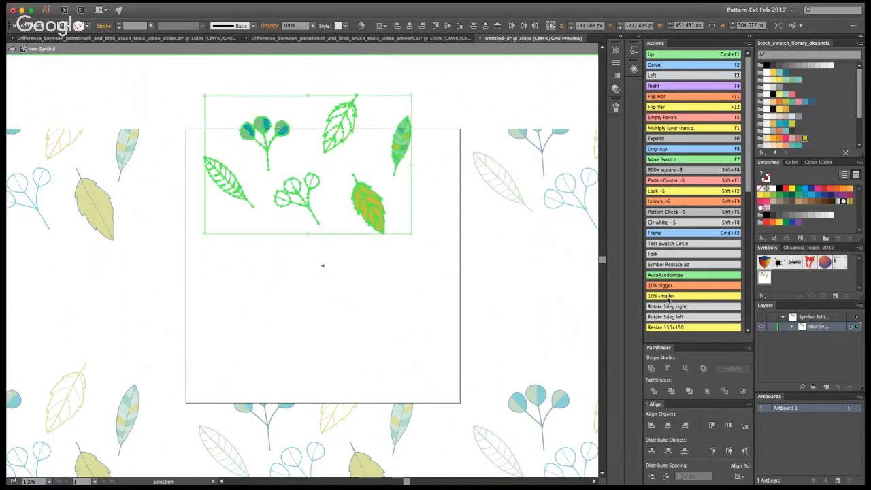
left_click(669, 300)
left_click(431, 250)
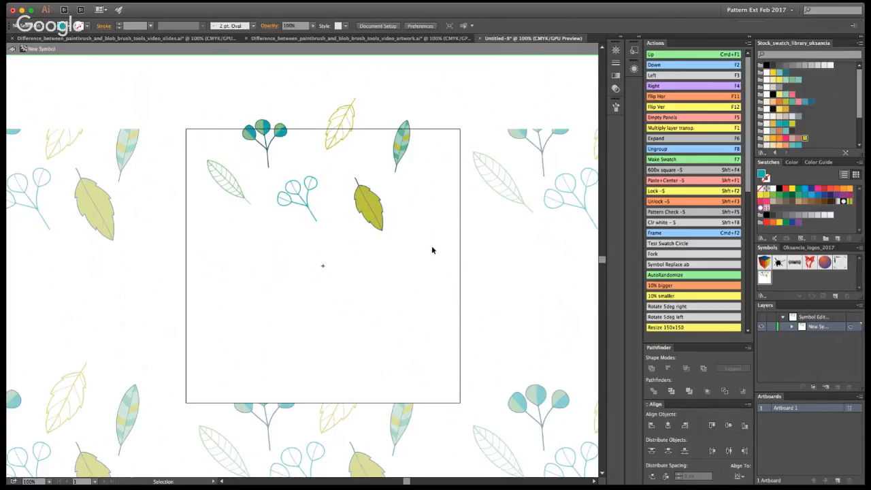
Shift all six motifs toward the tile's left edge, and place a rotated copy of the filled berry sprig beside the olive leaf.
left_click_drag(411, 247, 222, 109)
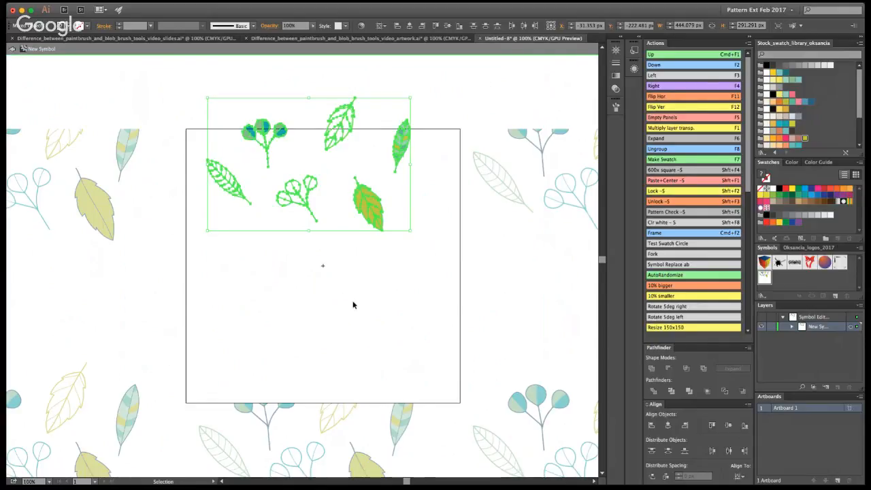
left_click(361, 262)
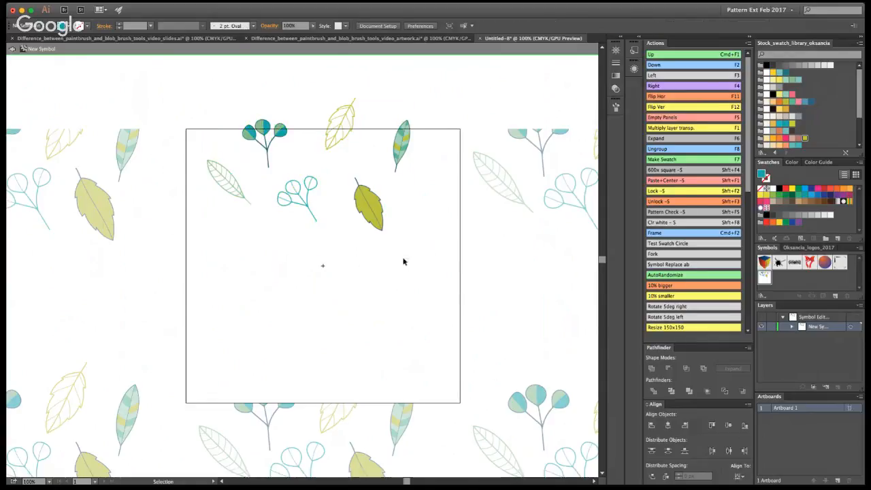
left_click_drag(403, 261, 197, 131)
left_click_drag(279, 145, 385, 200)
left_click(303, 292)
Place an enlarged, rotated copy of the outline serrated leaf near the tile's top-right corner and recolour it teal green with the Eyedropper.
left_click(223, 123)
left_click_drag(292, 117, 475, 117)
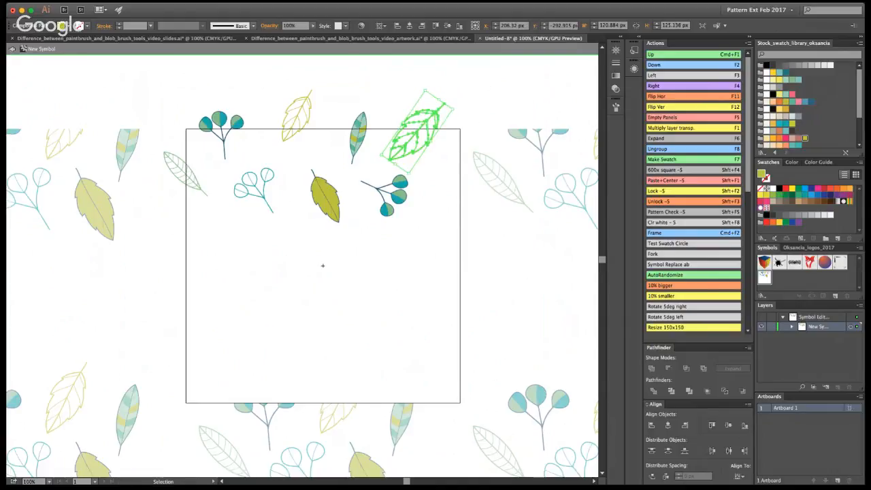
key("i")
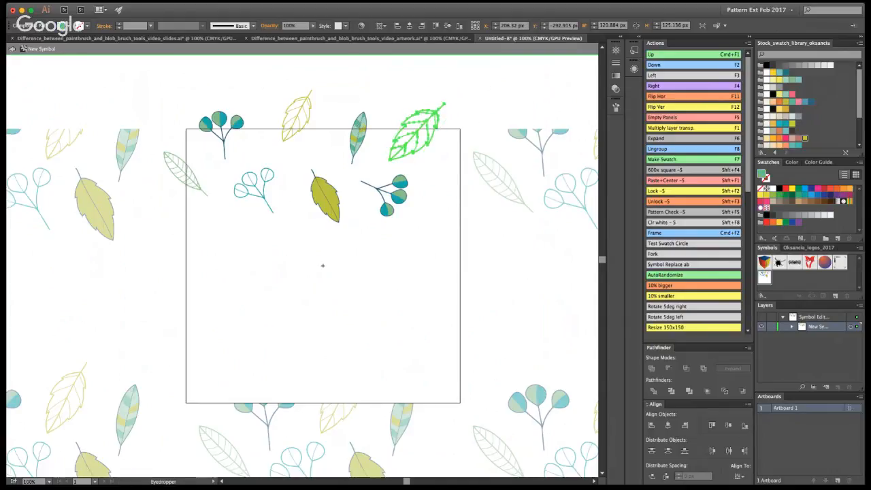
key("v")
left_click(525, 179)
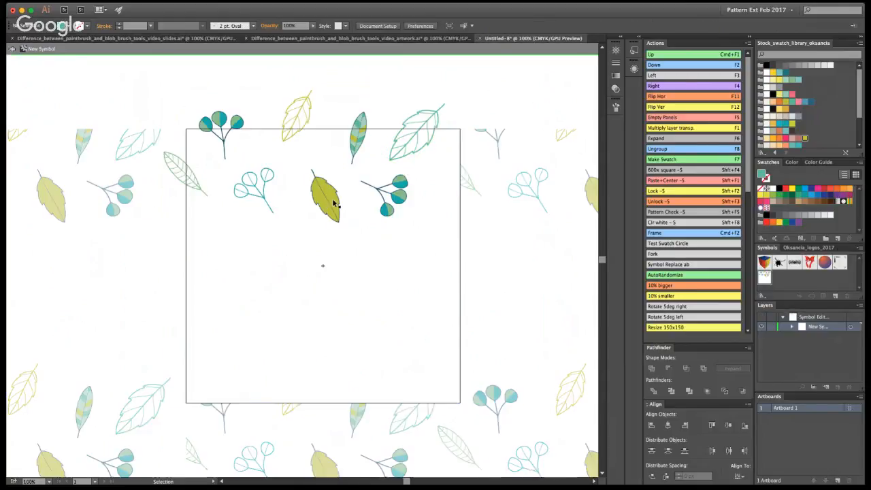
Raise and straighten the olive leaf, and copy the four top-edge motifs to the tile's bottom edge with the Down action.
left_click_drag(334, 203, 329, 166)
left_click(404, 125)
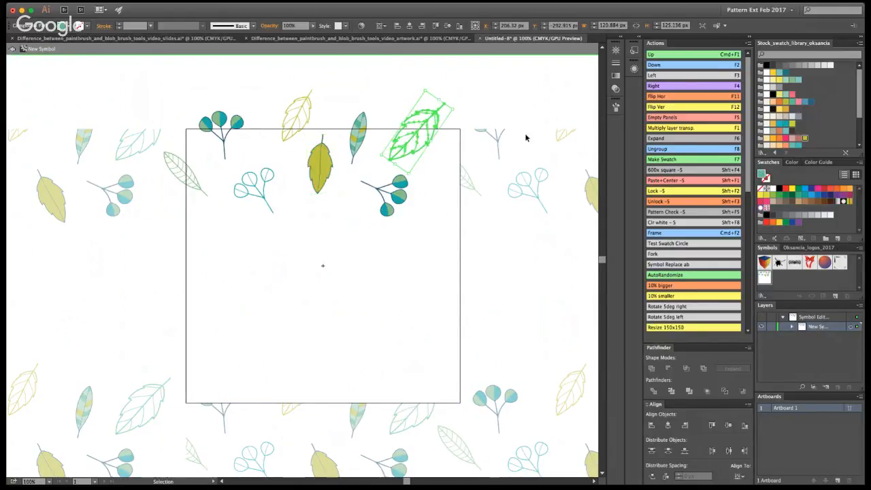
left_click_drag(175, 102, 453, 132)
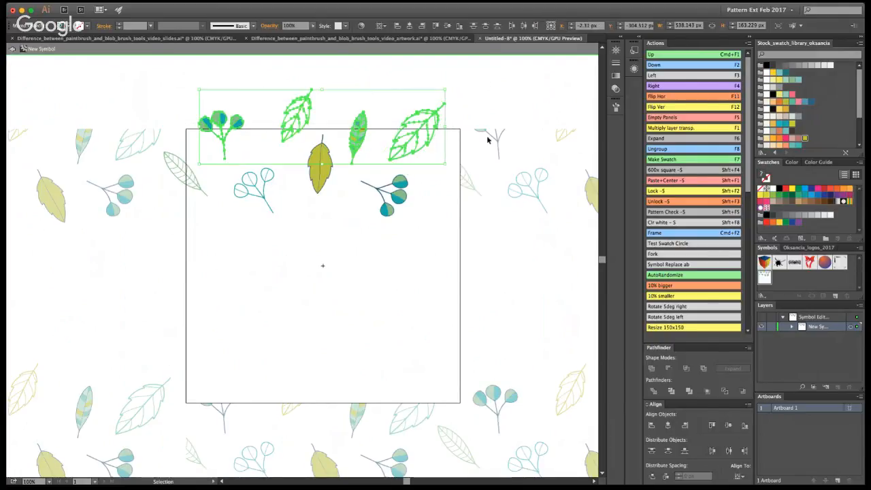
key("F2")
left_click(350, 236)
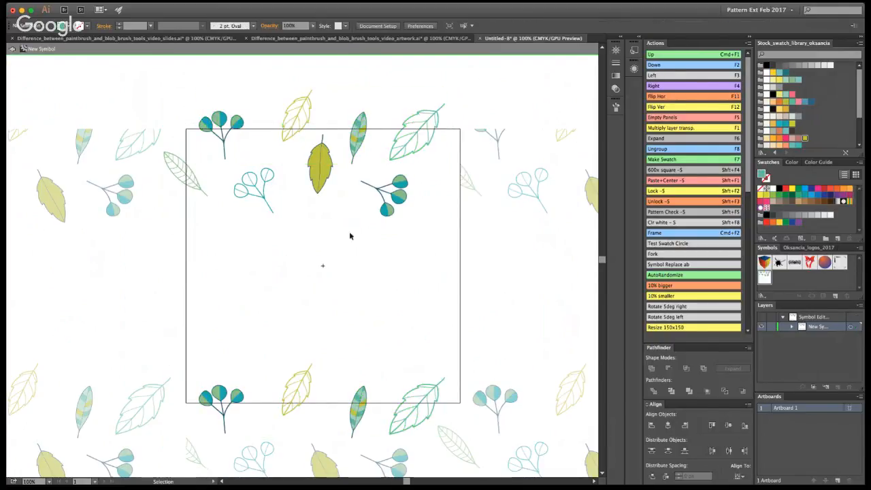
Place a rotated filled berry sprig copy on the tile's left edge and two rotated olive leaf copies inside the tile, and exit the symbol.
left_click_drag(383, 197, 175, 294)
left_click_drag(202, 265, 186, 278)
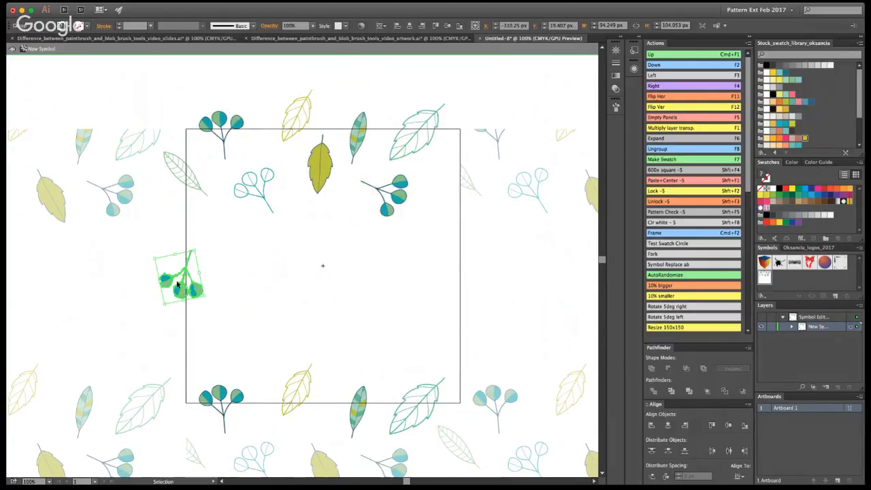
left_click_drag(313, 171, 238, 293)
left_click_drag(259, 254, 408, 257)
left_click_drag(427, 288, 486, 253)
left_click(486, 253)
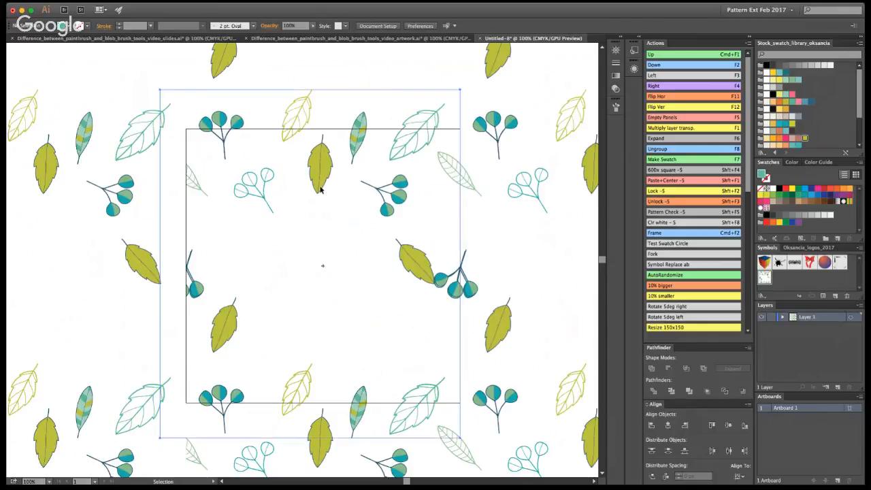
Reopen the symbol, remove the extra berry sprig copy on the left edge, and shift the right-hand olive leaf inward.
left_click(197, 292)
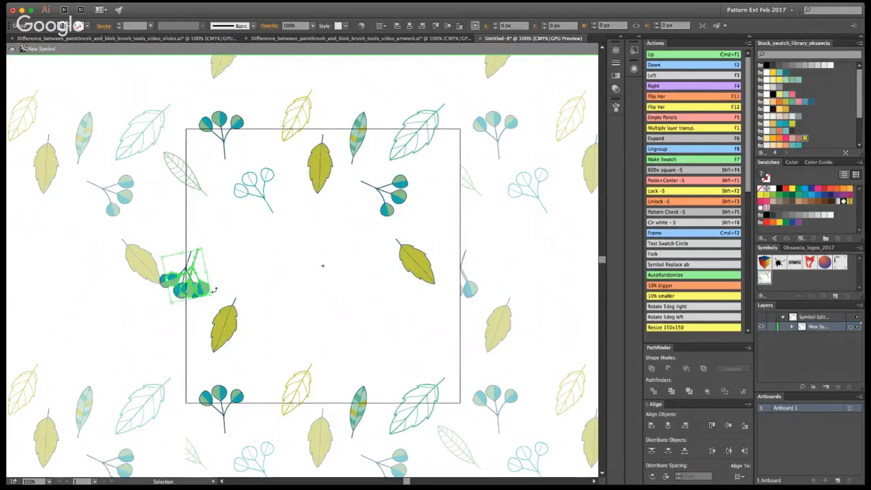
key("Delete")
left_click_drag(427, 265, 413, 265)
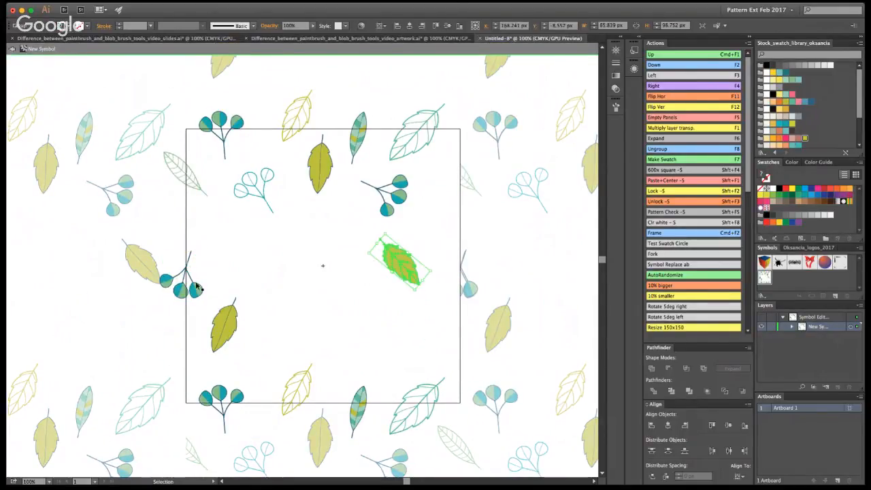
Copy the left edge's berry sprig and pale green outline leaf to the right edge with the Right action, and exit the symbol.
left_click(187, 287)
left_click(174, 166, "shift")
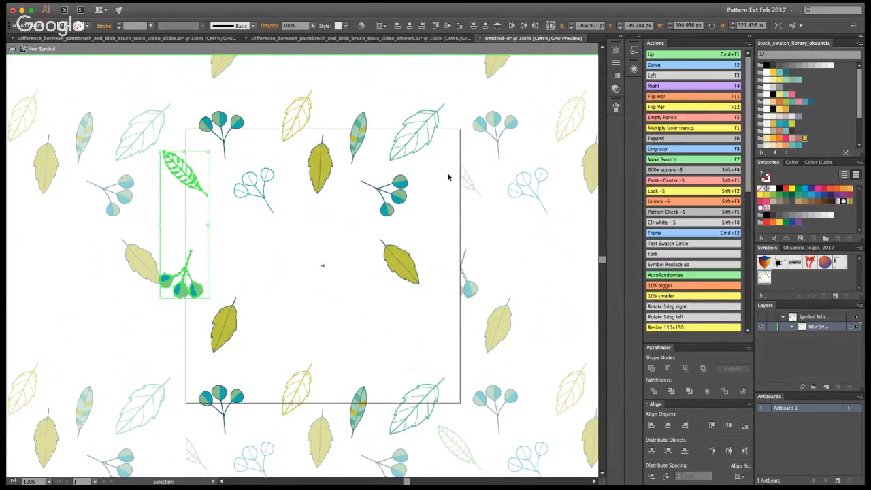
left_click(665, 86)
left_click(530, 253)
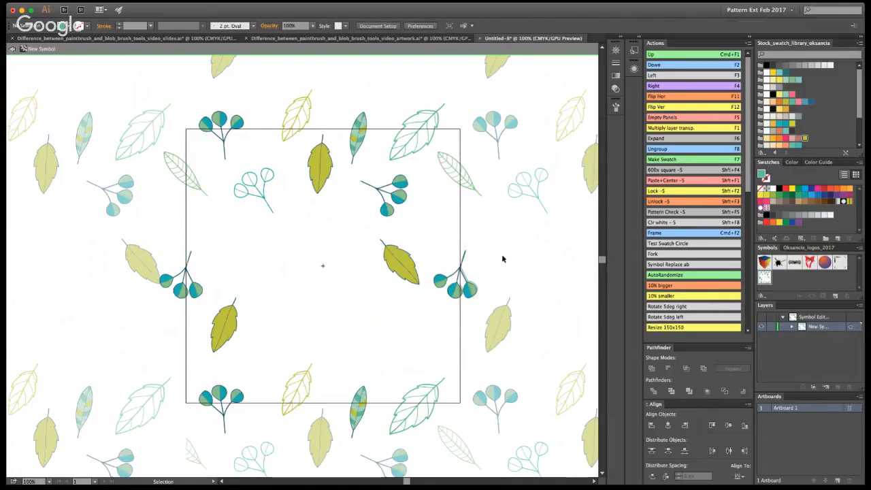
double_click(136, 174)
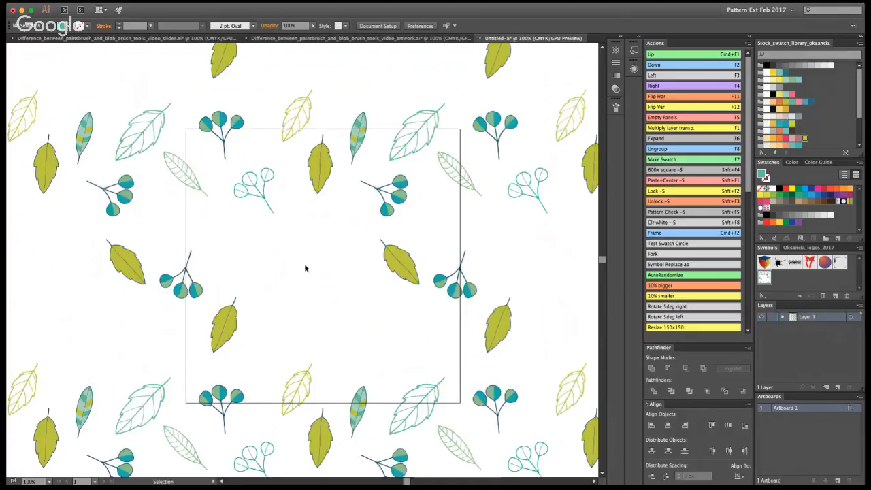
left_click(286, 257, "alt")
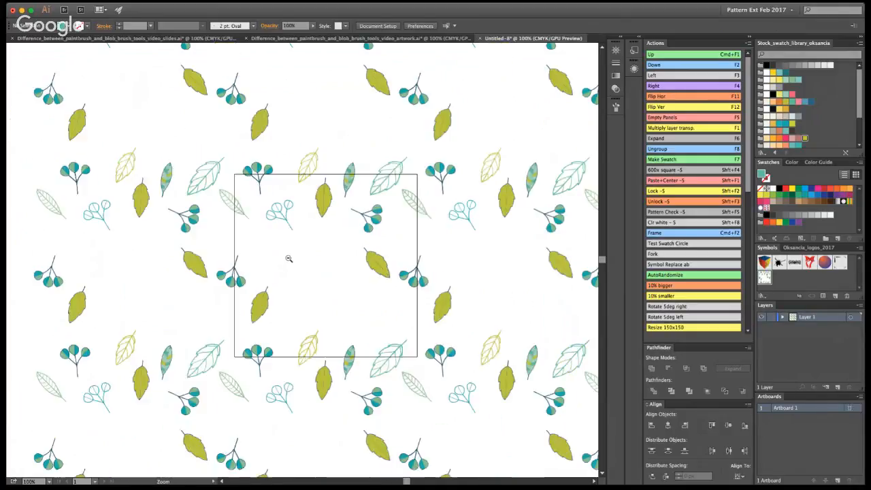
left_click(287, 257, "alt")
left_click(310, 264)
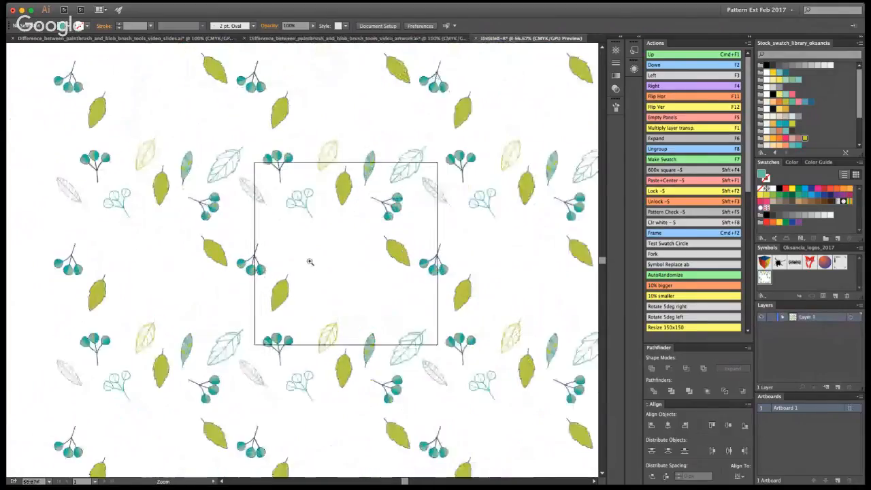
Reopen the symbol, then raise the right-hand olive leaf and rotate it to lie horizontally.
left_click(313, 263)
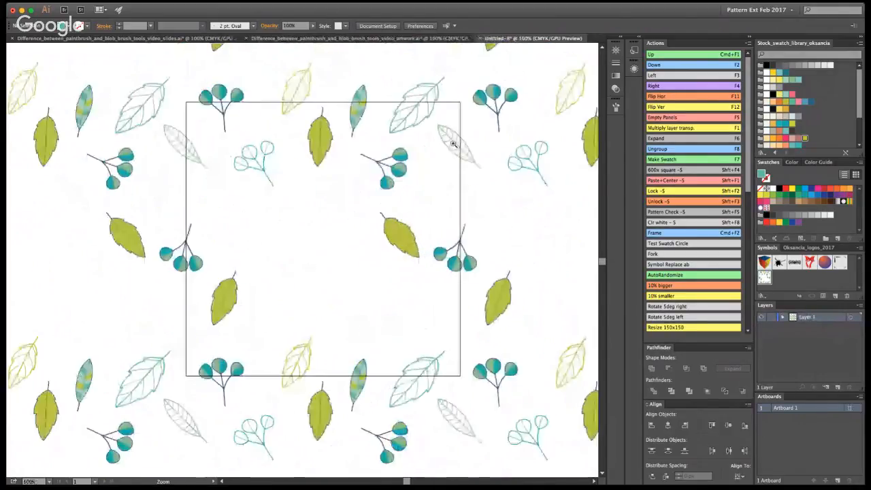
double_click(320, 146)
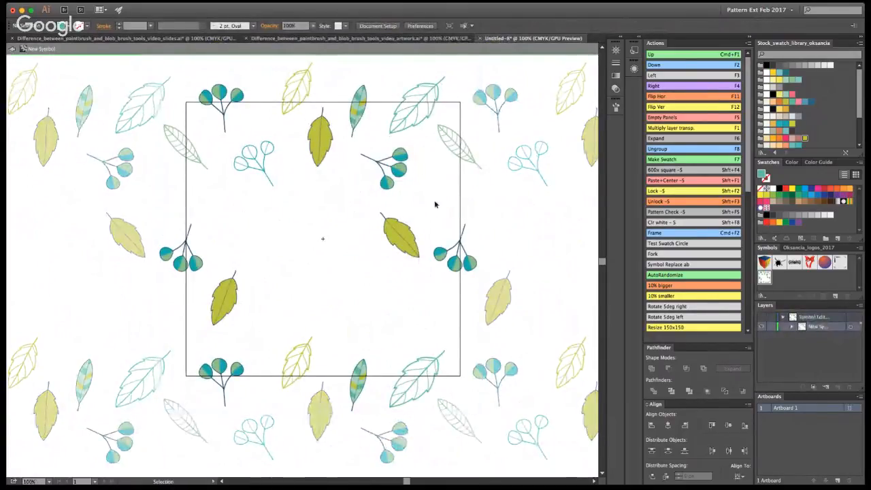
left_click_drag(405, 233, 421, 206)
left_click_drag(403, 225, 415, 217)
left_click(468, 195)
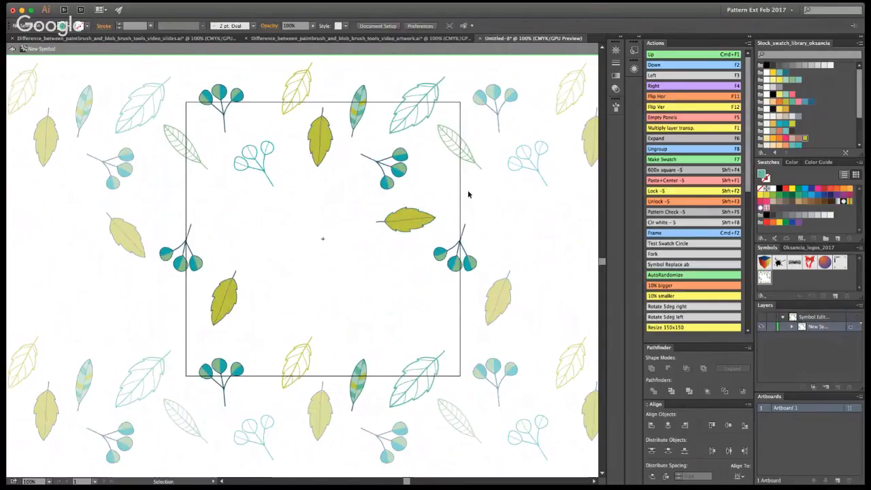
Place a rotated copy of the outline berry sprig in the tile's lower right area.
double_click(262, 158)
left_click(13, 50)
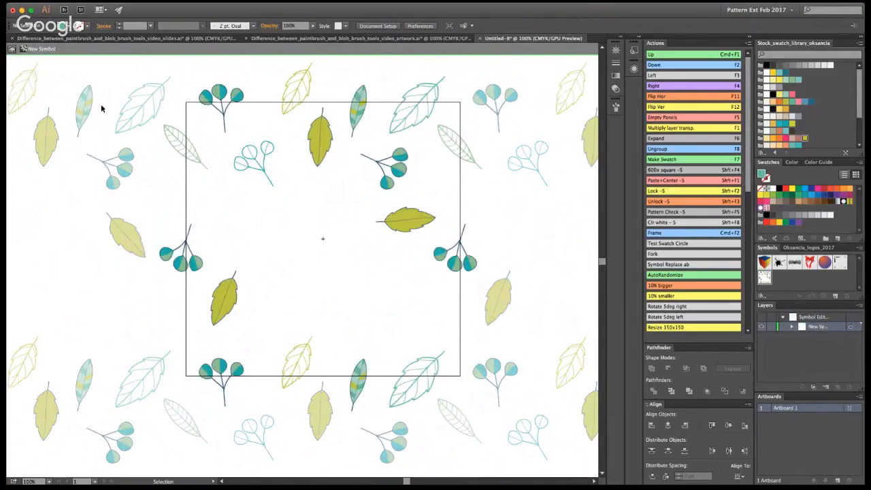
mouse_move(263, 163)
left_mouse_down()
mouse_move(301, 231)
mouse_move(281, 247)
mouse_move(290, 280)
left_mouse_up()
mouse_move(266, 247)
left_mouse_down()
mouse_move(430, 308)
mouse_move(425, 313)
left_mouse_up()
Place two enlarged, rotated copies of the striped leaf inside the tile, one on the left and one right of centre.
left_click_drag(356, 111, 295, 177)
left_click_drag(288, 223, 344, 308)
left_click_drag(365, 257, 356, 327)
left_click_drag(362, 315, 422, 271)
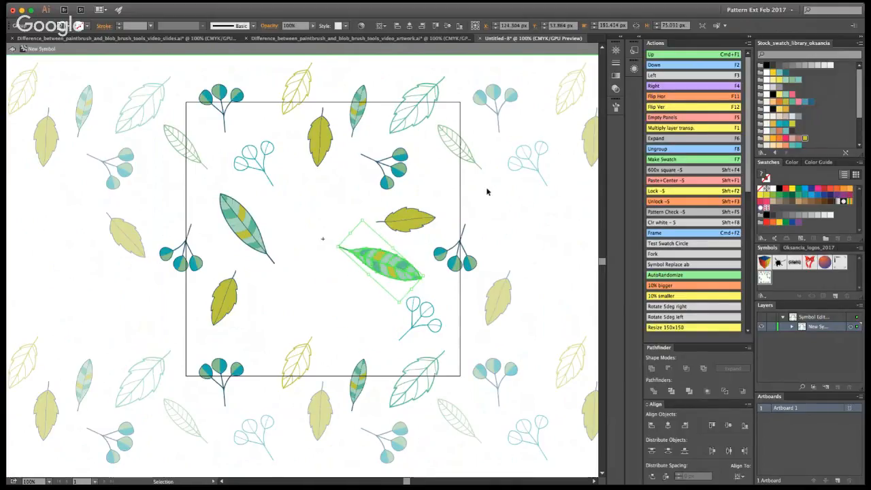
left_click(486, 192)
Place a smaller rotated copy of the pale green outline leaf on the tile's right edge, and exit the symbol.
left_click_drag(196, 154, 483, 196, "alt")
key("i")
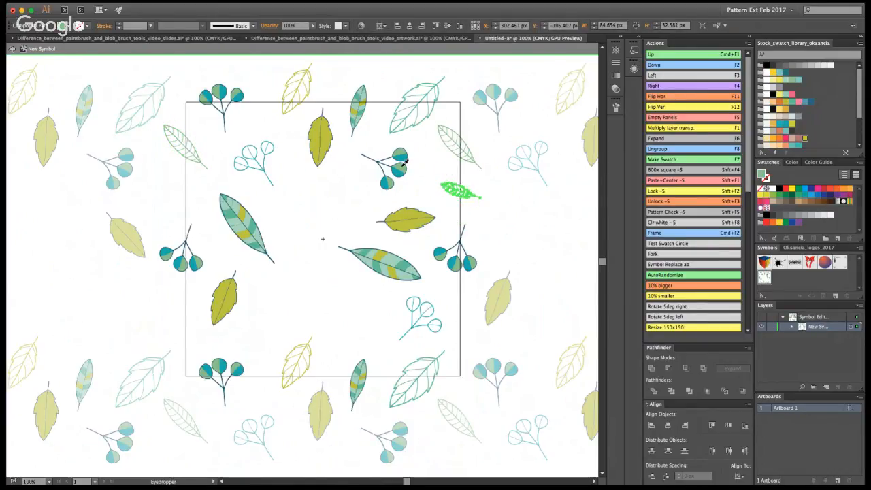
key("v")
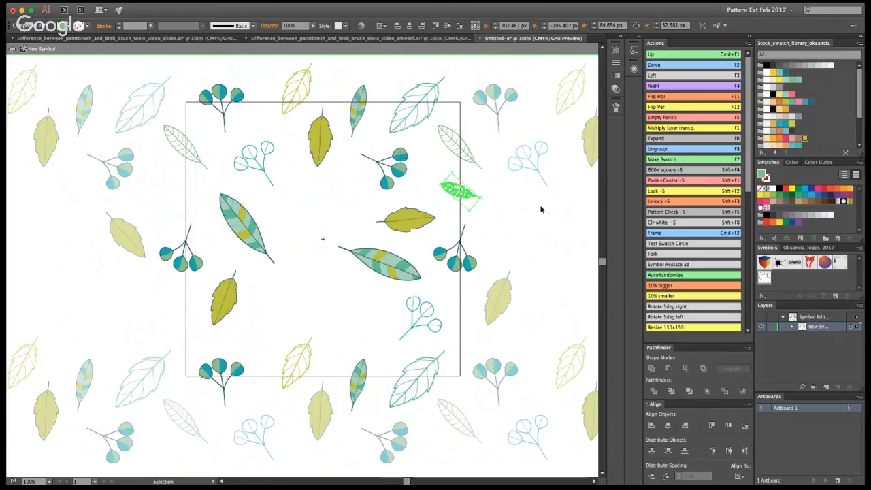
double_click(431, 168)
left_click(321, 157)
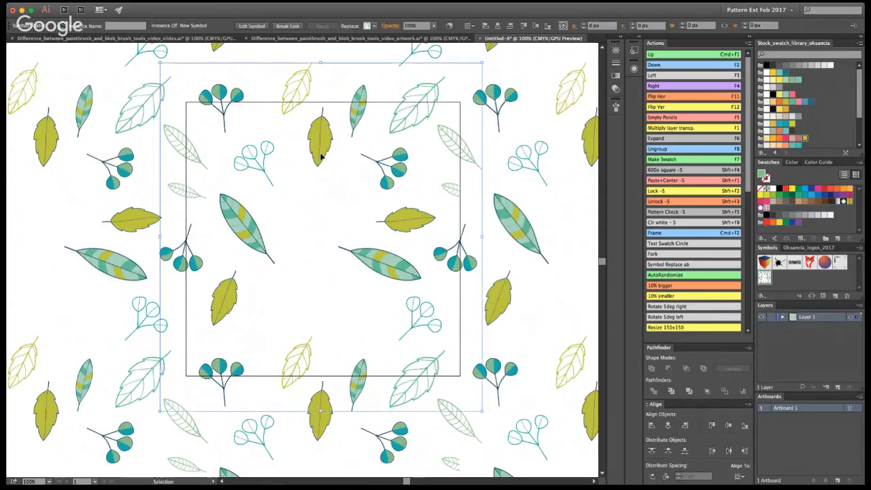
Reopen the symbol, place a horizontally rotated copy of the teal outline leaf above the tile's centre, and exit the symbol.
double_click(323, 159)
left_click_drag(413, 120, 307, 212)
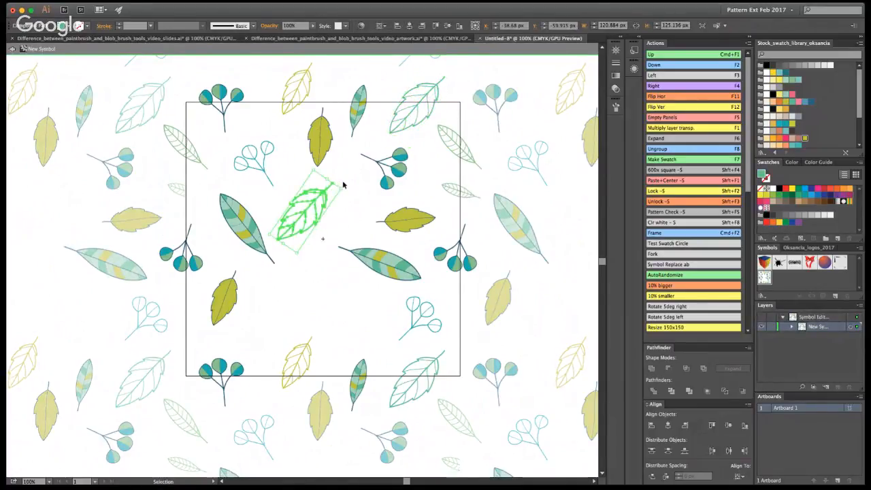
left_click(345, 193)
left_click(315, 197)
mouse_move(345, 188)
left_mouse_down()
mouse_move(335, 233)
mouse_move(354, 189)
left_mouse_up()
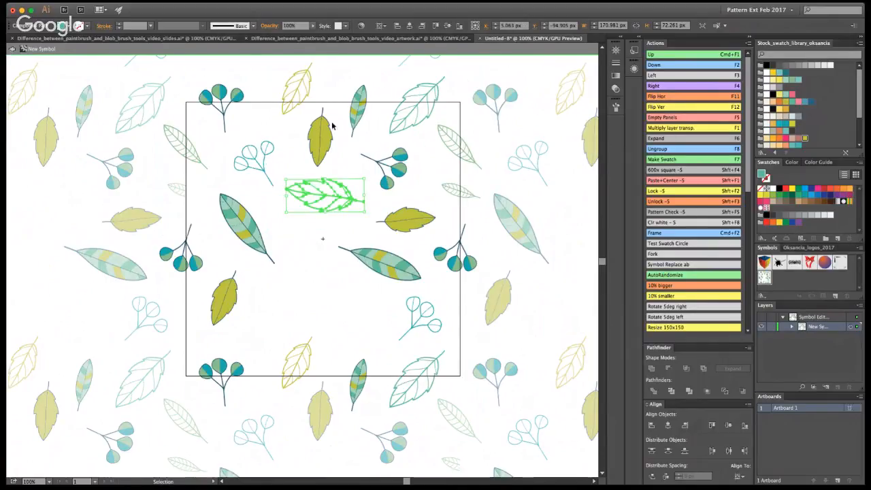
double_click(302, 94)
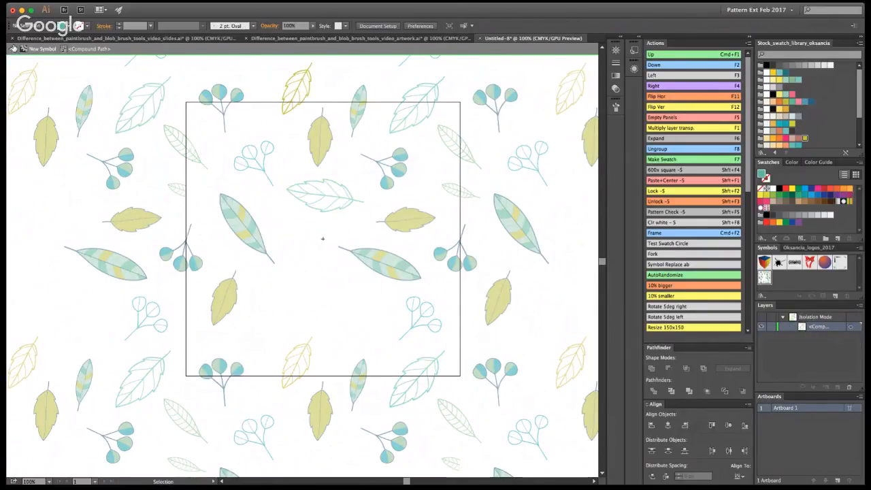
left_click(12, 49)
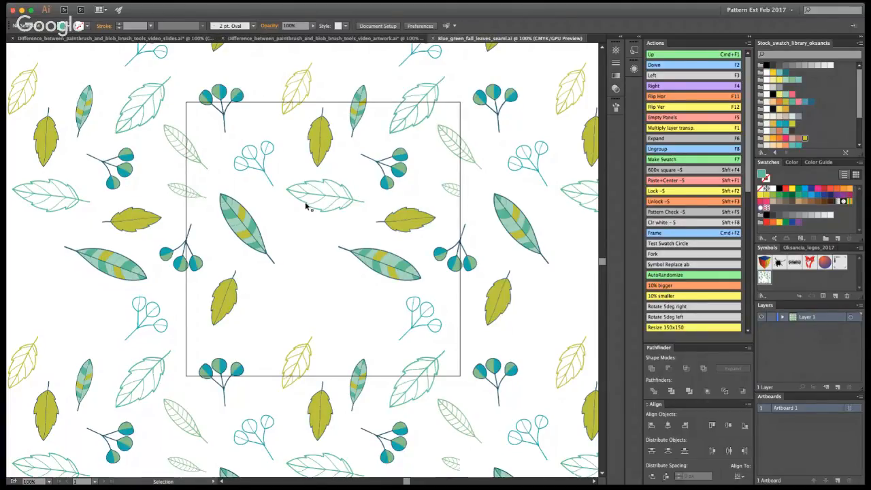
Reopen the symbol and shift the horizontal teal outline leaf slightly right and down.
left_click(306, 204)
double_click(306, 204)
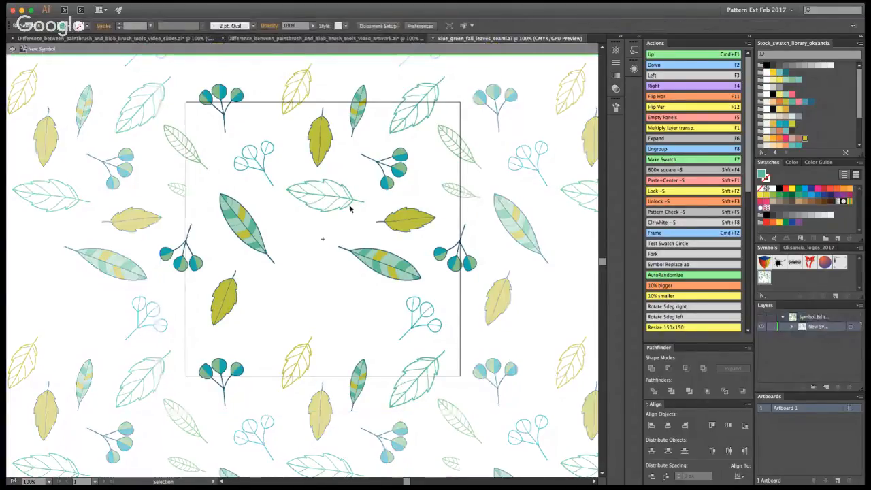
left_click_drag(350, 209, 356, 214)
left_click(300, 267)
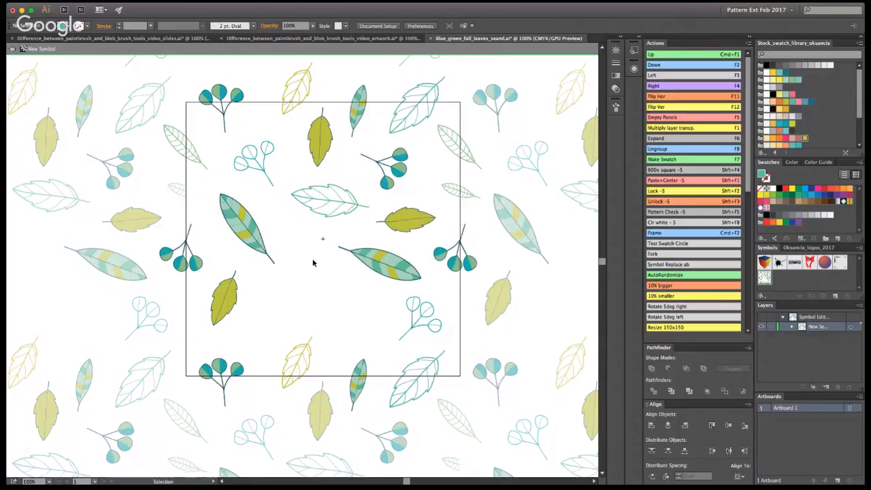
Place an enlarged, rotated copy of the filled berry sprig beside the olive leaf in the tile's lower left area.
left_click(396, 171)
left_click_drag(396, 172, 278, 258)
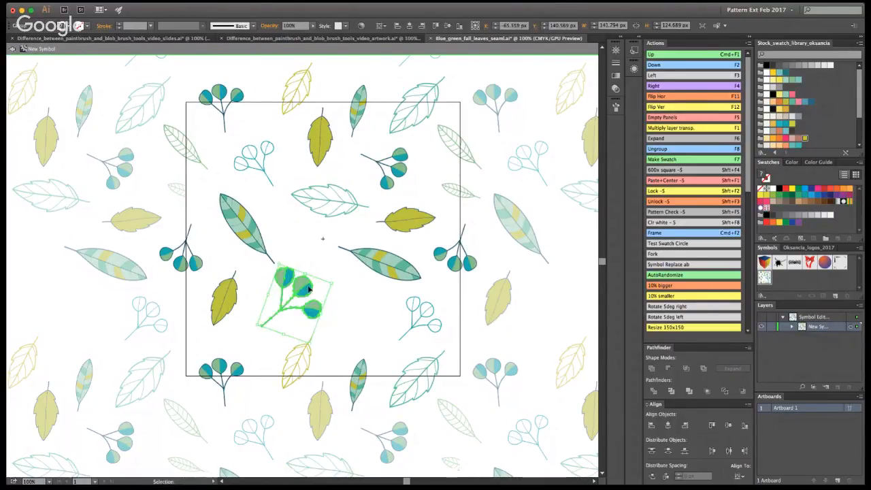
left_click_drag(311, 290, 286, 296)
left_click(336, 288)
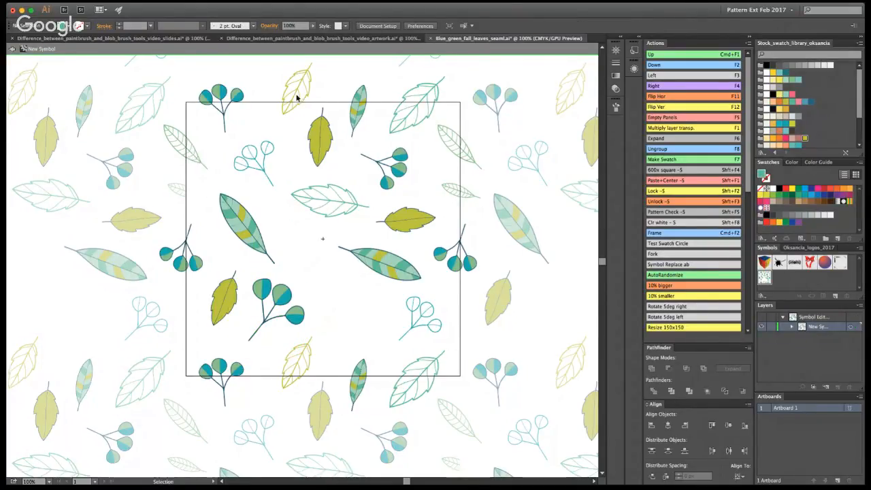
Place a rotated copy of the olive outline leaf near the tile's centre, left of the enlarged striped leaf.
left_click_drag(297, 87, 352, 268)
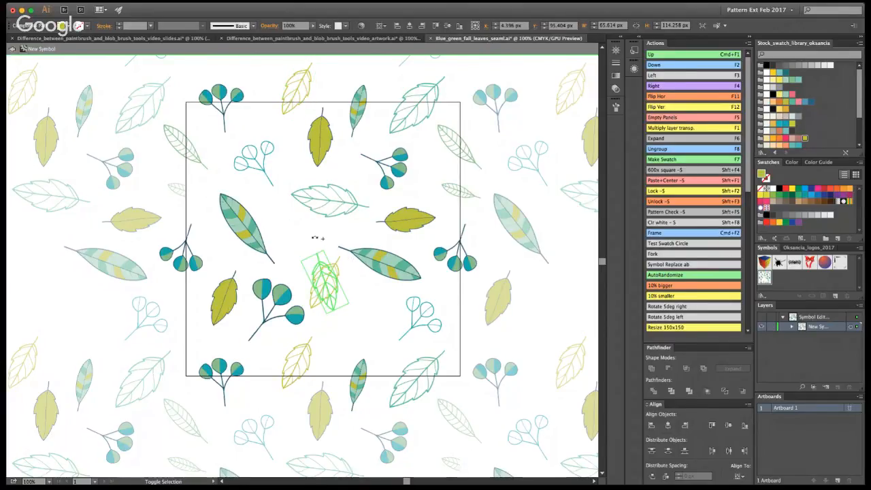
left_click_drag(315, 238, 359, 286)
left_click(285, 145)
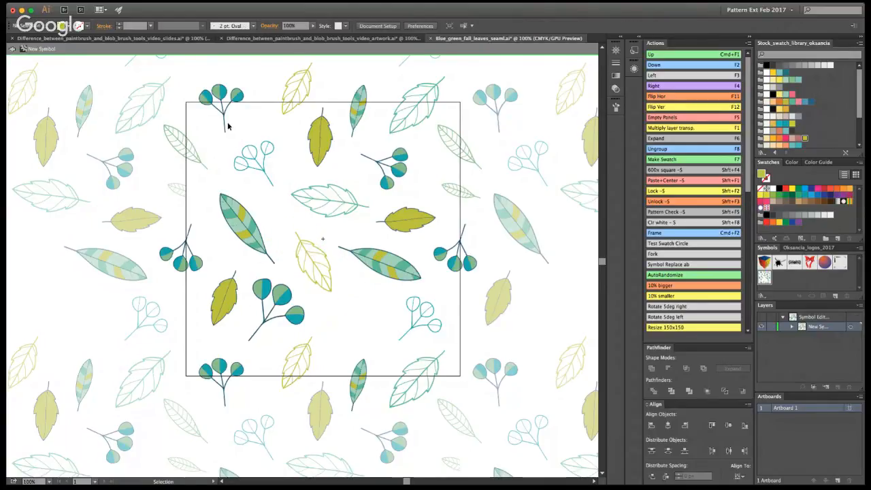
Place a smaller, rotated copy of the filled olive leaf left of the lower outline berry sprig.
left_click(321, 143)
left_click_drag(322, 143, 366, 311)
left_click_drag(375, 277, 375, 288)
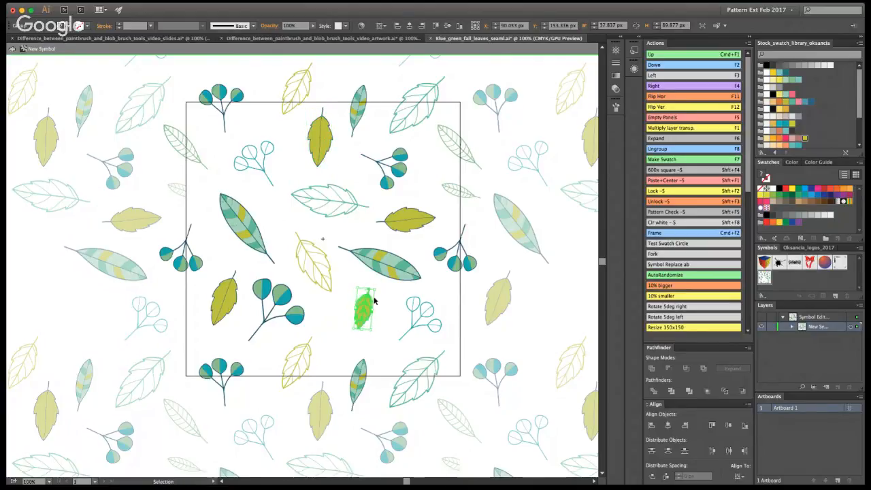
double_click(374, 308)
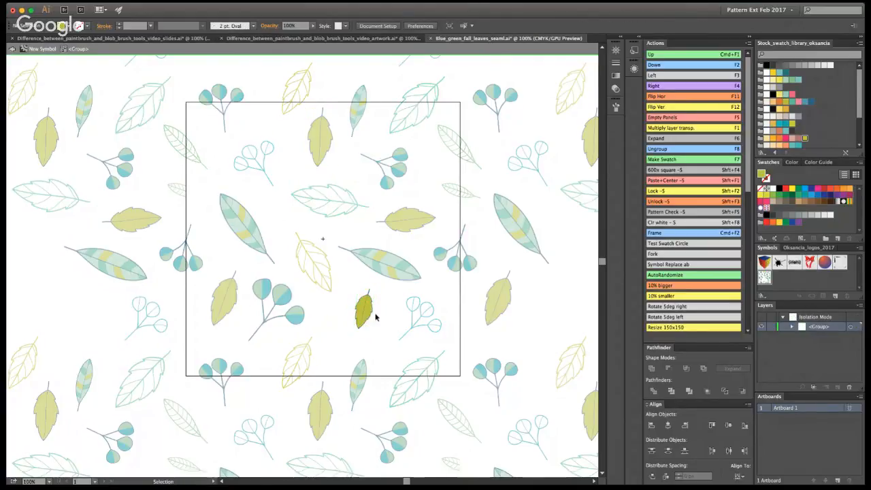
left_click(12, 52)
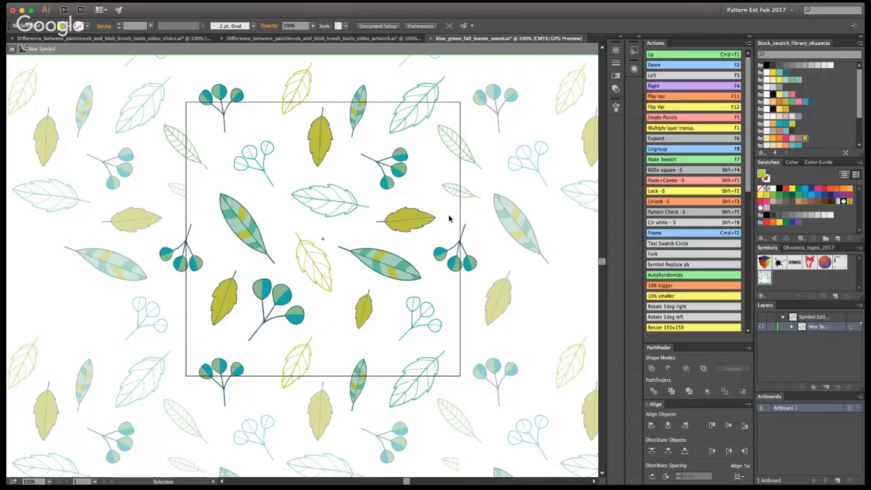
Recolour the right edge's small outline leaf olive with the Eyedropper, and copy it to the left edge with the Left action.
left_click(466, 195)
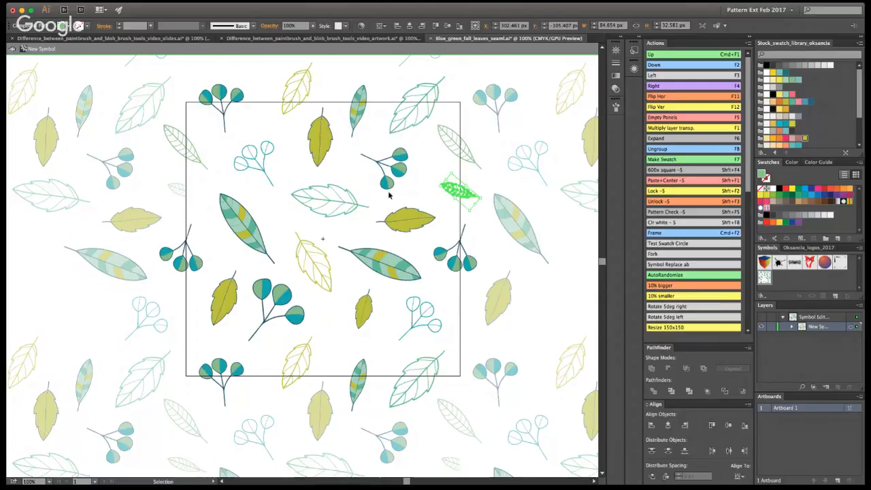
left_click(442, 202)
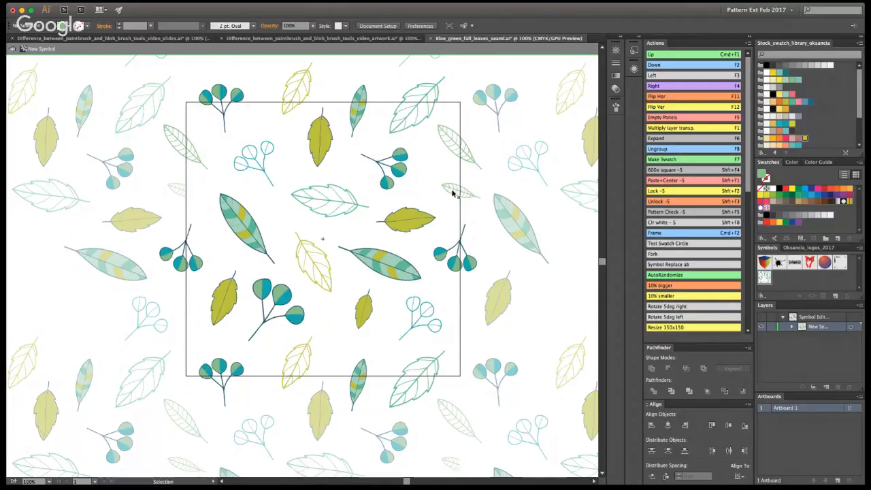
left_click(456, 190)
key("i")
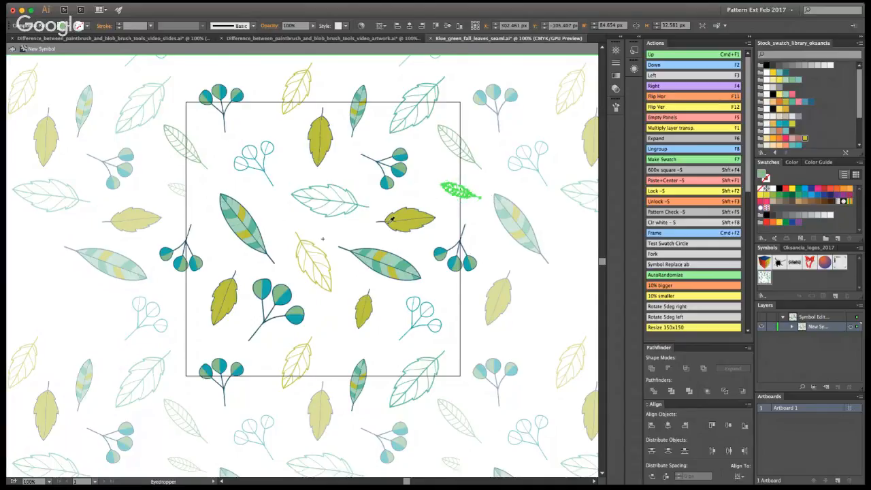
key("v")
left_click(659, 76)
left_click(477, 184)
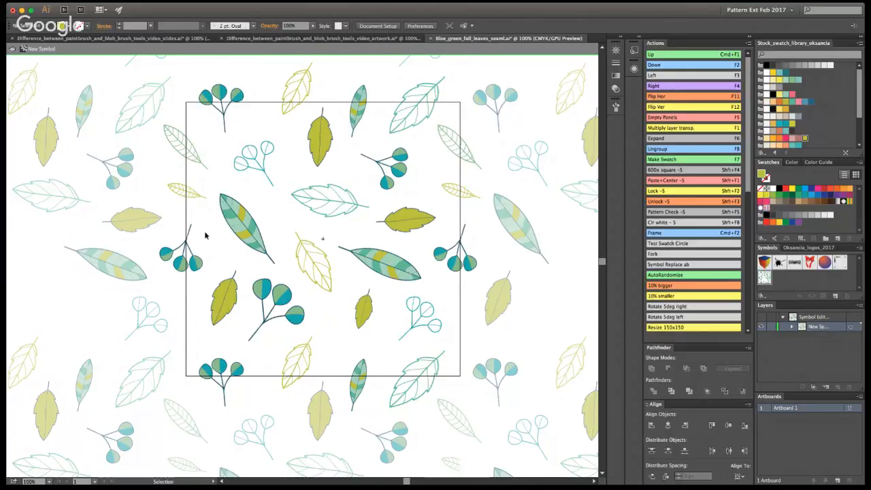
Place an upright copy of the small olive outline leaf beside the left striped leaf, and shift the teal outline leaf right.
left_click(466, 194)
left_click_drag(466, 194, 298, 160)
key("super+z")
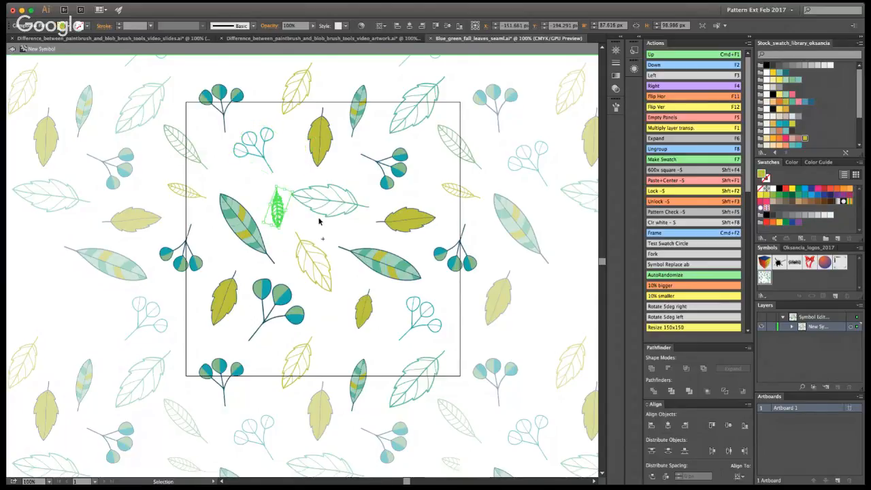
left_click(302, 198)
left_click(343, 234)
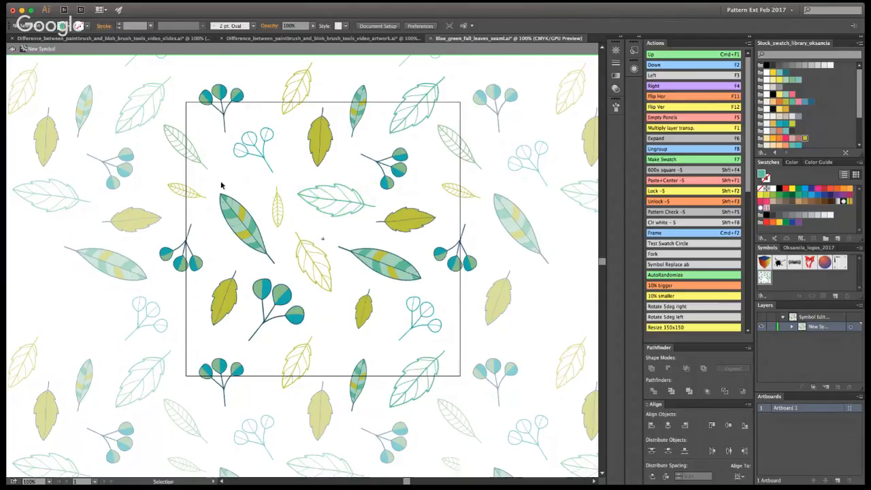
Shift the central outline leaf and small filled olive leaf downward, and move the small outline leaf, rotated, beside the lower outline sprig.
left_click(277, 204)
left_click_drag(321, 264, 326, 270)
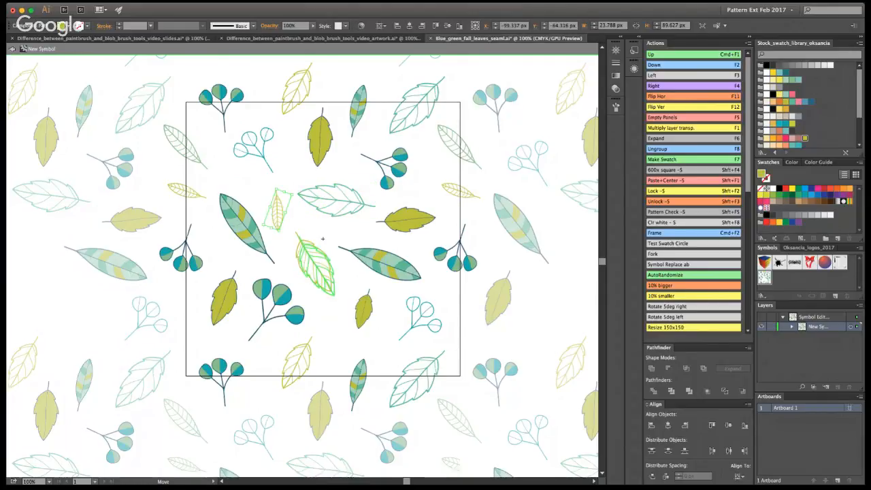
left_click_drag(364, 307, 347, 332)
left_click_drag(278, 211, 391, 304)
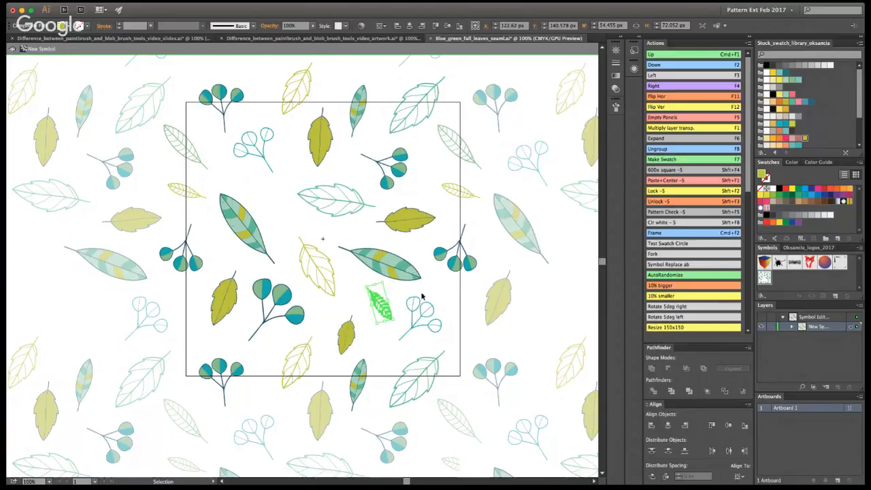
Lower the upper outline berry sprig and shift the teal outline leaf left and down, then exit the symbol.
left_click_drag(268, 170, 271, 183)
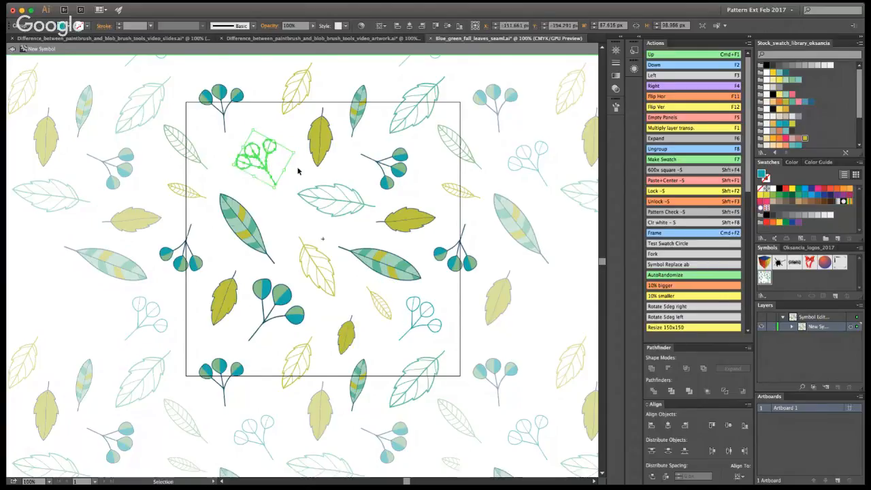
left_click(306, 175)
left_click_drag(333, 207, 326, 213)
left_click(287, 234)
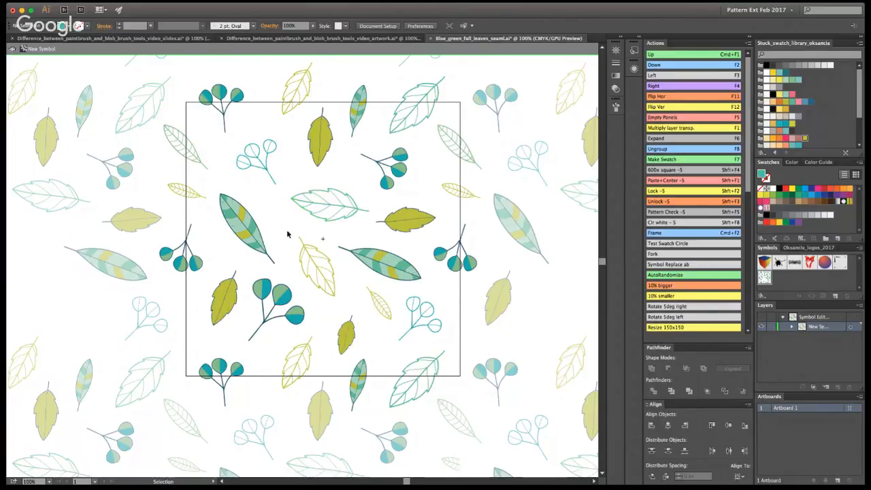
left_click(12, 49)
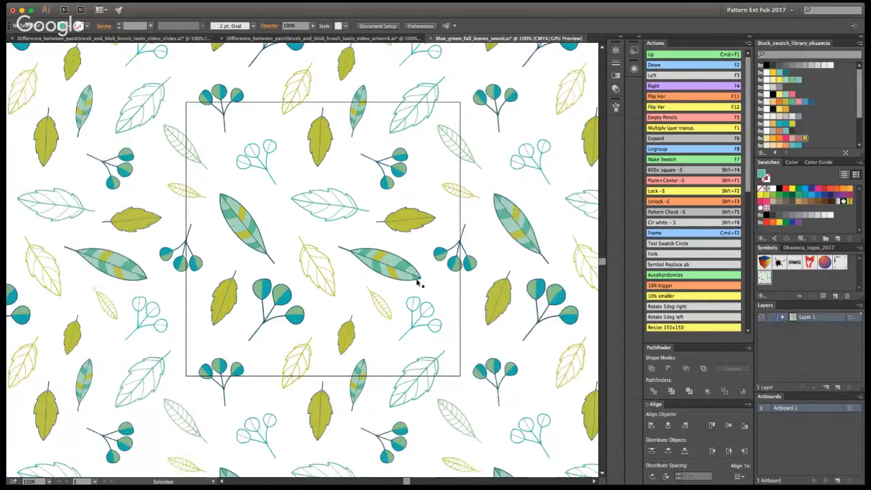
Check how the pattern repeats across the surrounding tiles.
key("z")
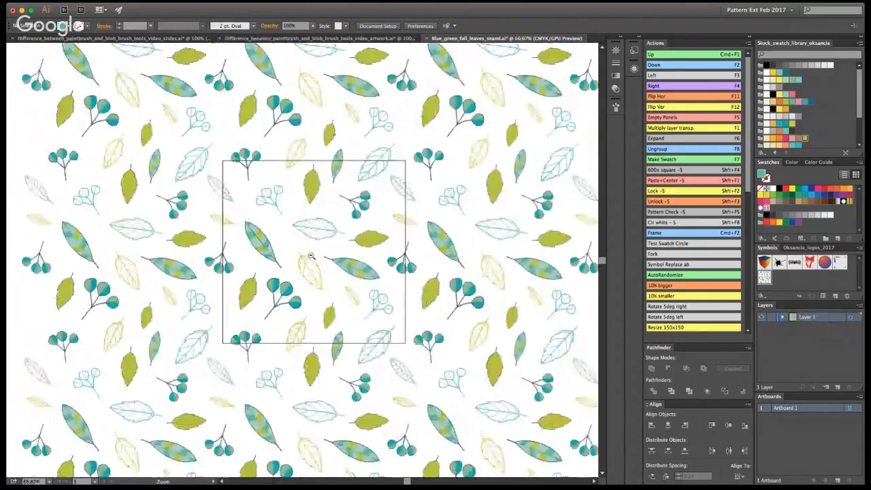
left_click(307, 266, "alt")
left_click(307, 267, "alt")
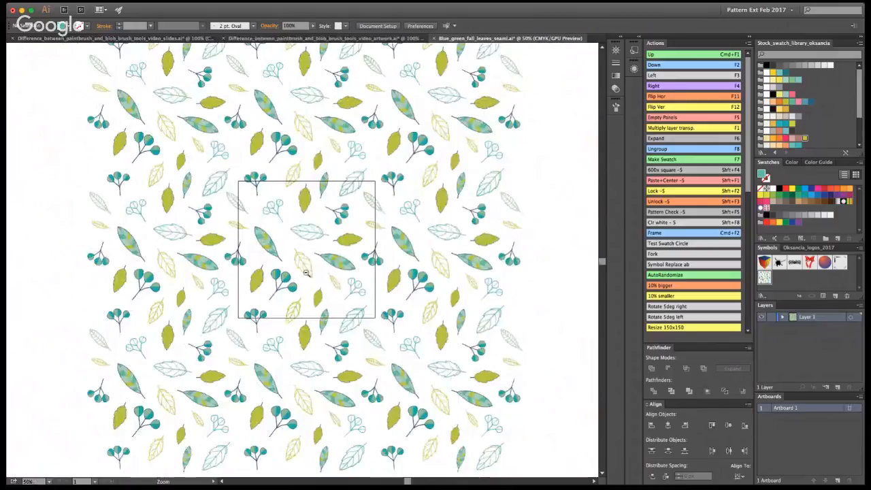
left_click(306, 272)
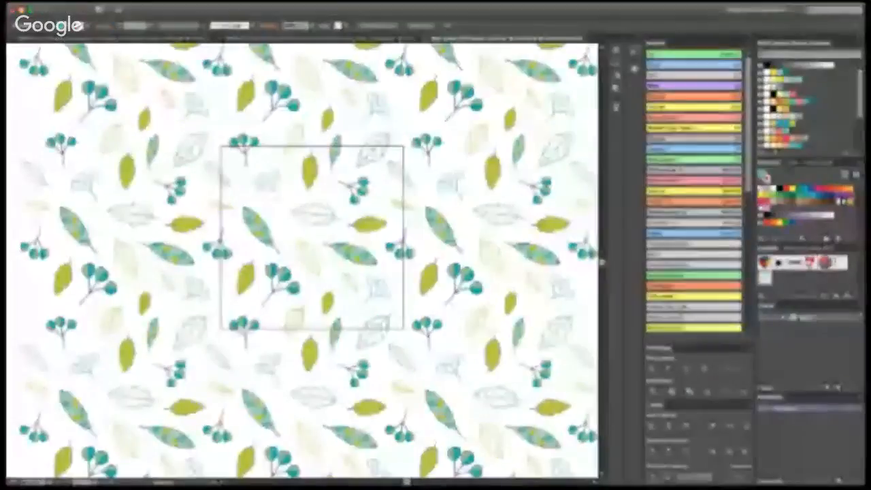
Check the pattern repeat at reduced zoom, then open the symbol and shift the central teal outline leaf and upper outline berry sprig slightly left.
key("v")
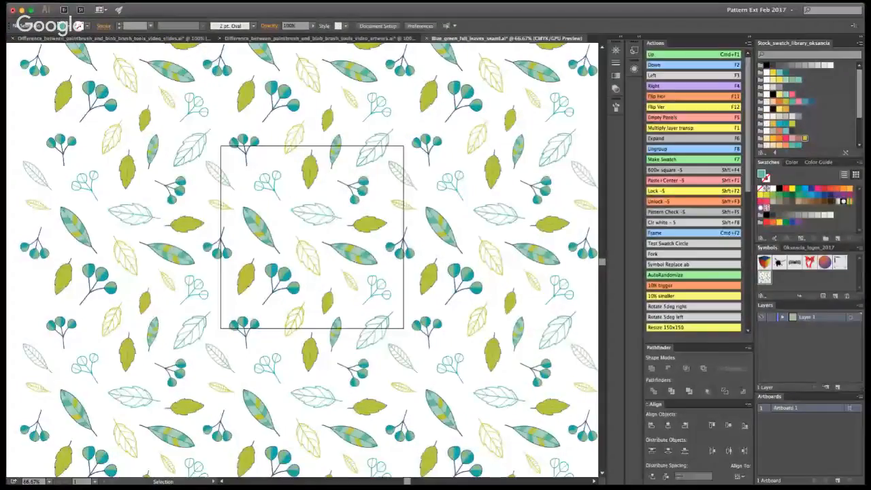
key("z")
left_click(308, 264, "alt")
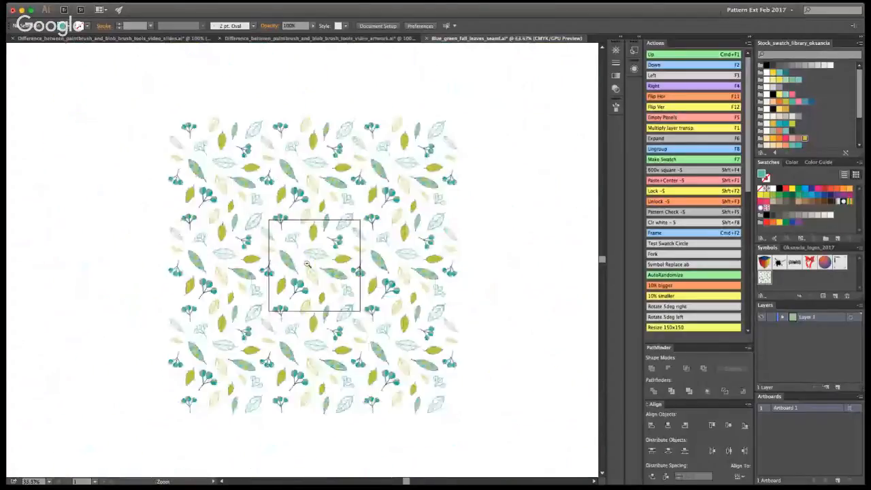
left_click(327, 265, "alt")
left_click(317, 261)
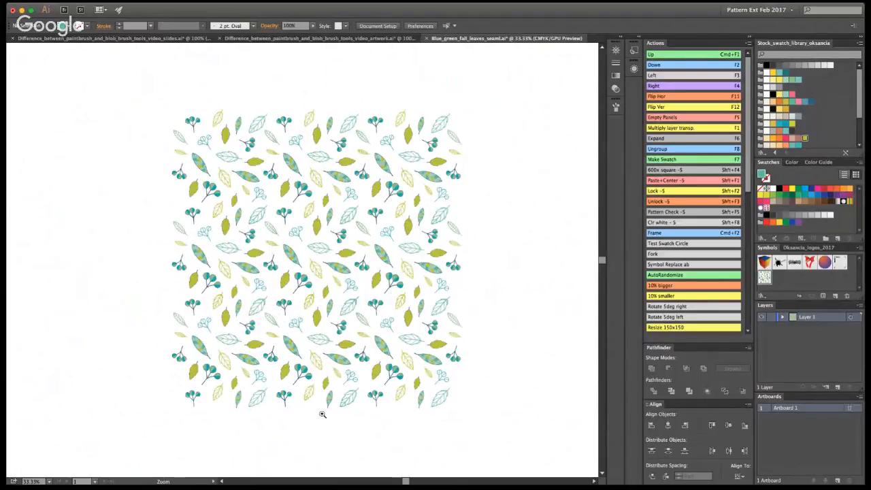
left_click(270, 261)
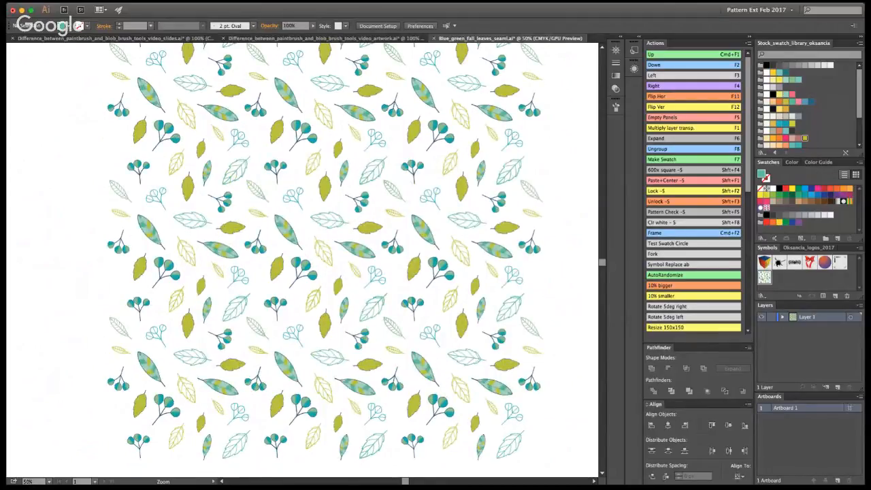
key("v")
double_click(349, 250)
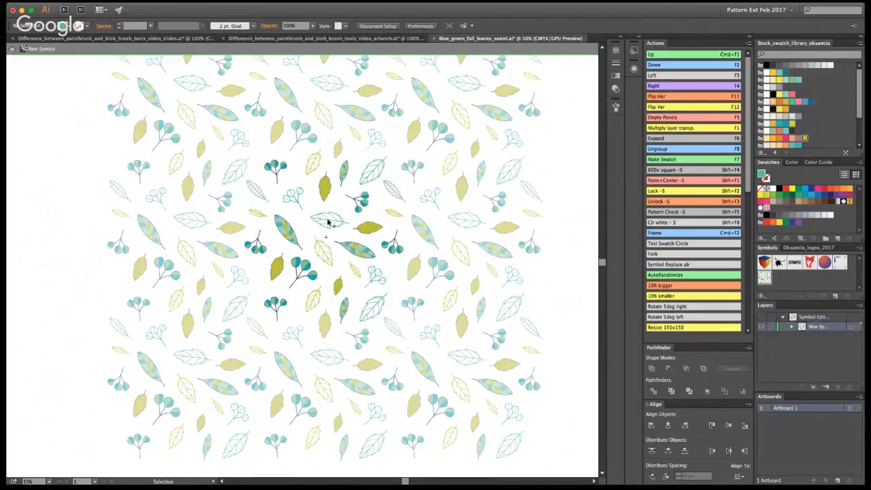
left_click(399, 229)
left_click_drag(333, 223, 335, 221)
left_click(427, 233)
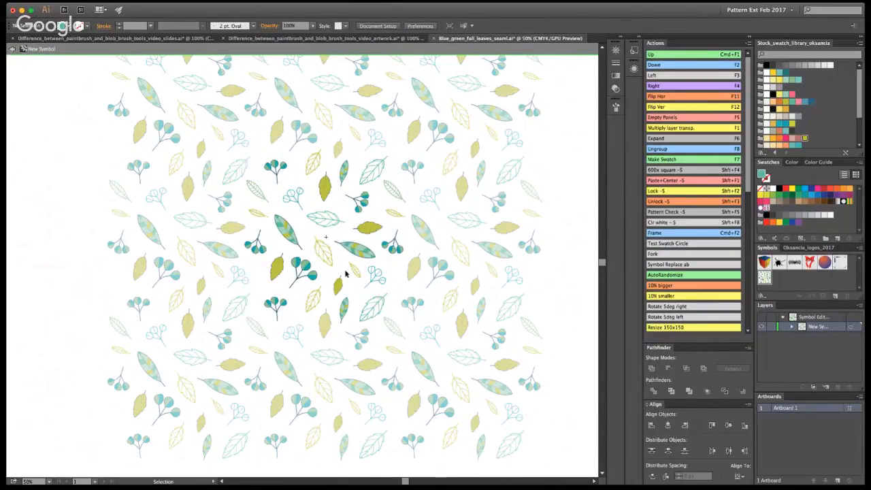
Enlarge the filled berry sprig in the tile's upper right area to about 147 px wide, rotate it slightly, and exit the symbol.
left_click(355, 202)
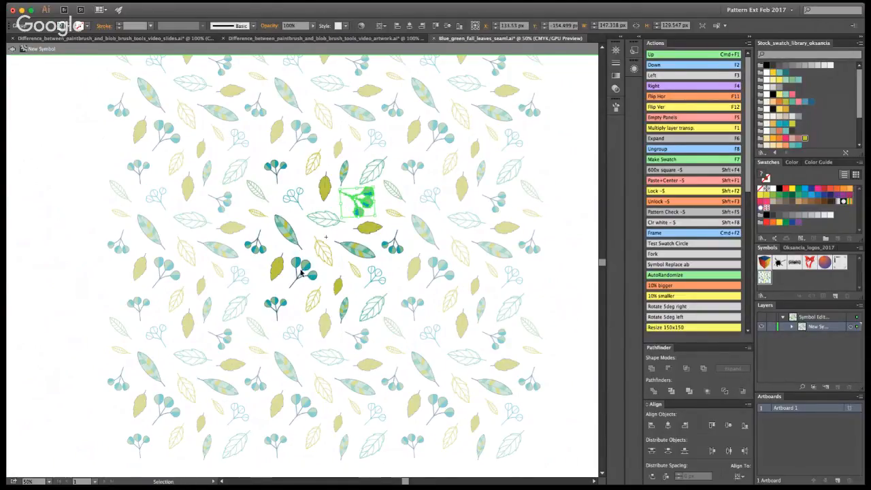
key("F12")
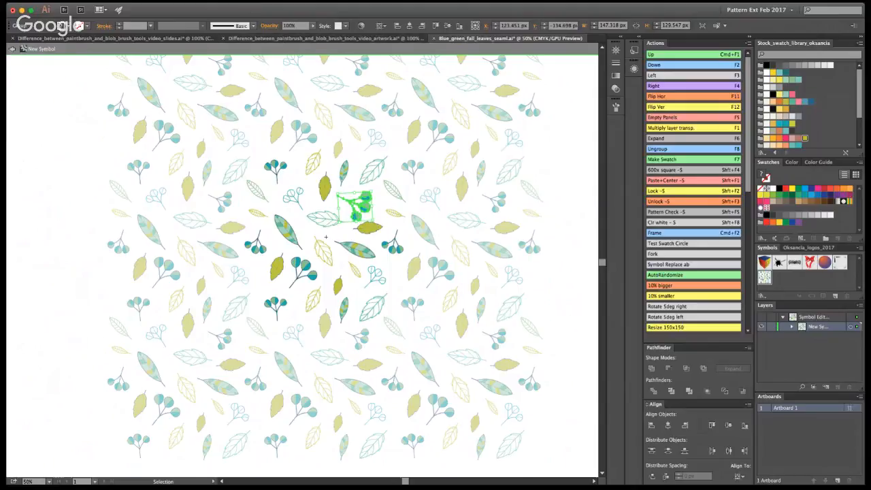
key("super+shift+h")
left_click(82, 272)
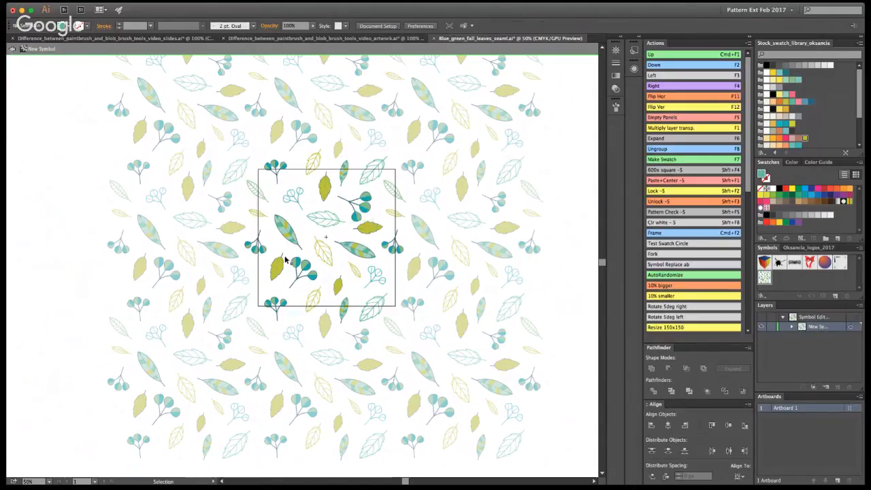
left_click_drag(372, 199, 376, 197)
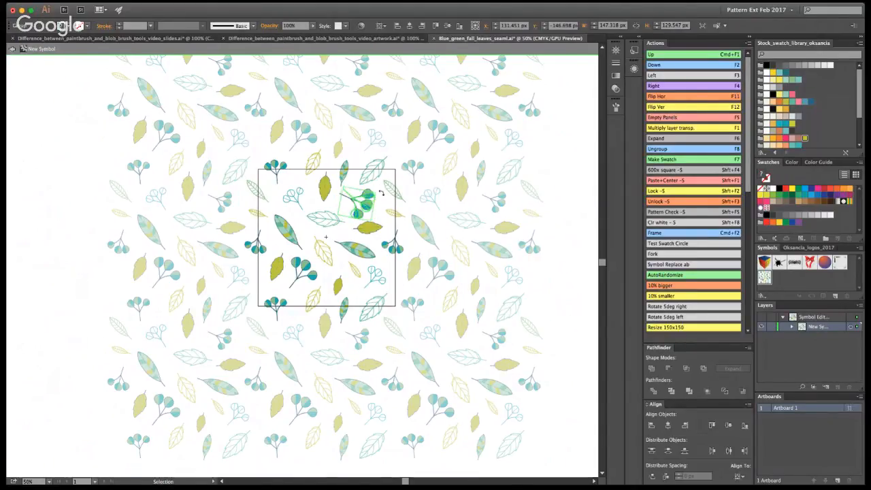
left_click(442, 202)
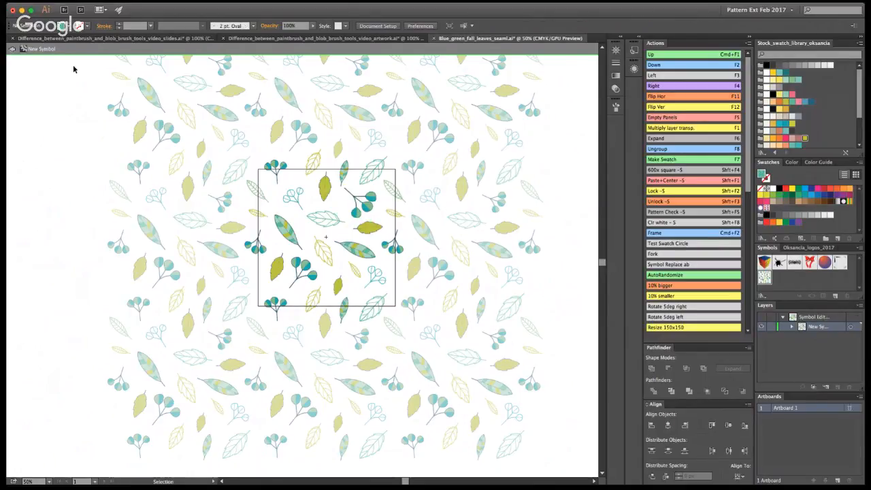
left_click(10, 50)
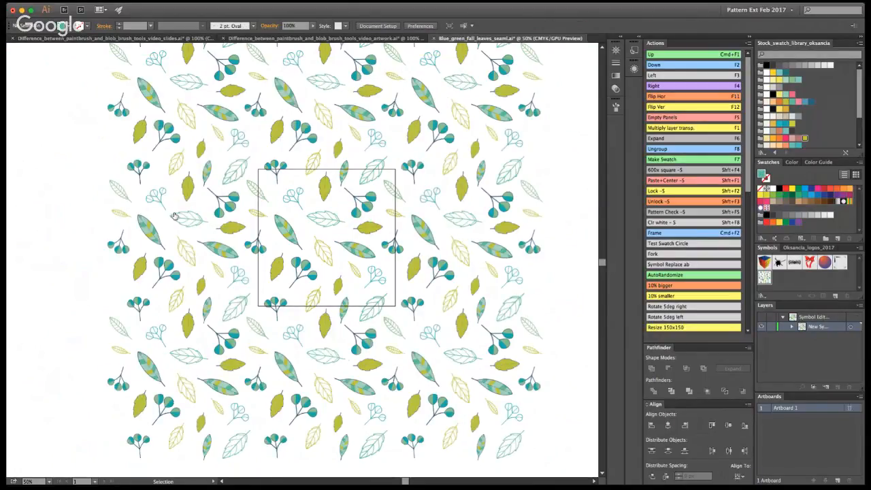
Reopen the symbol, nudge the central teal outline leaf, and recolour all olive shapes a fresh light green using the Magic Wand.
key("a")
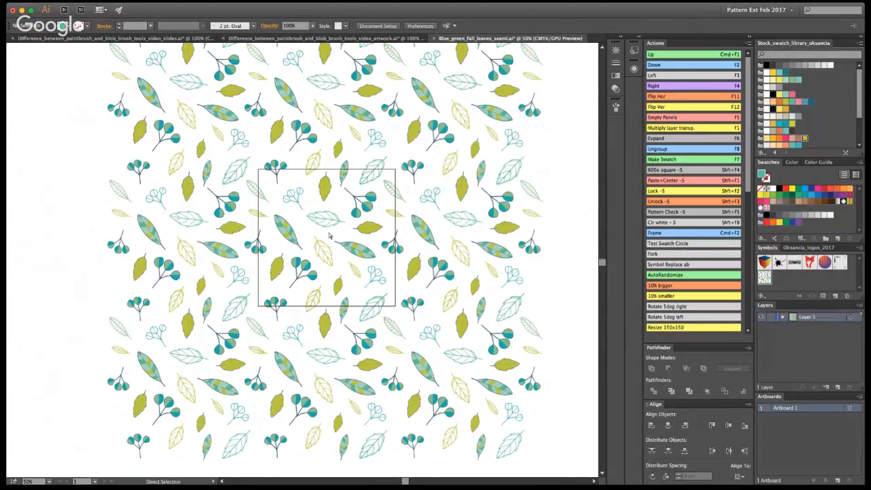
key("v")
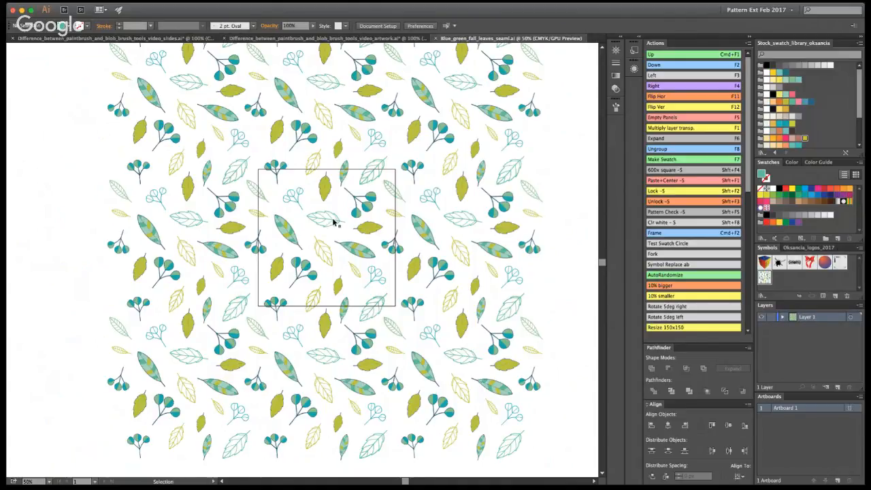
left_click(334, 223)
double_click(334, 222)
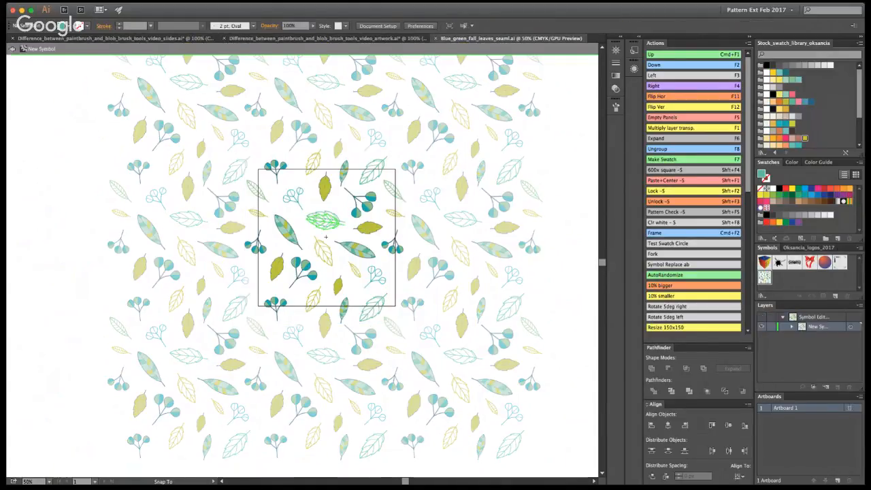
key("y")
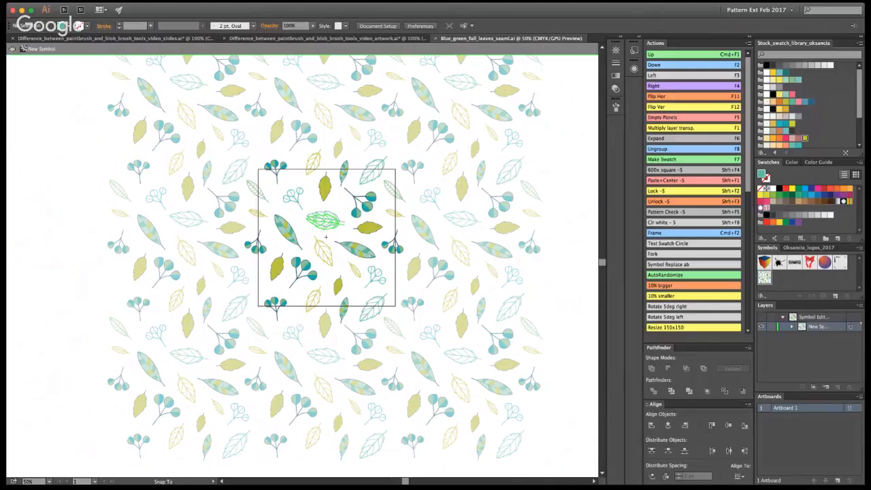
left_click(323, 219)
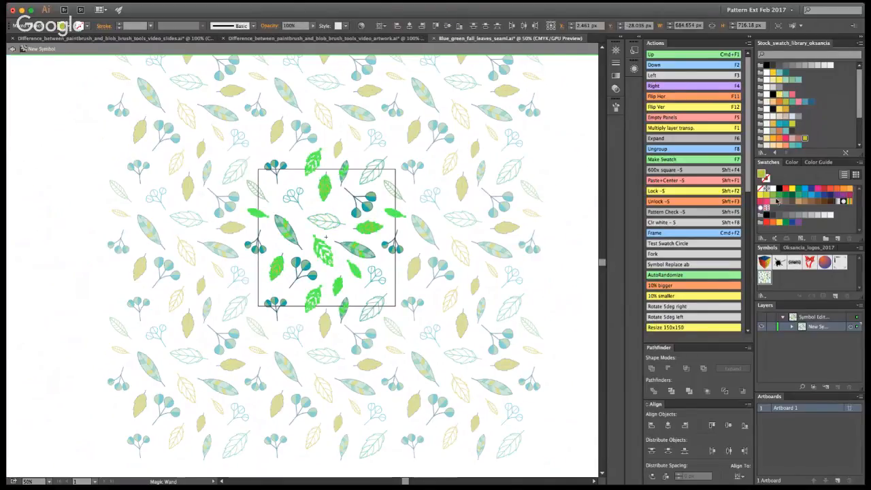
left_click(469, 259)
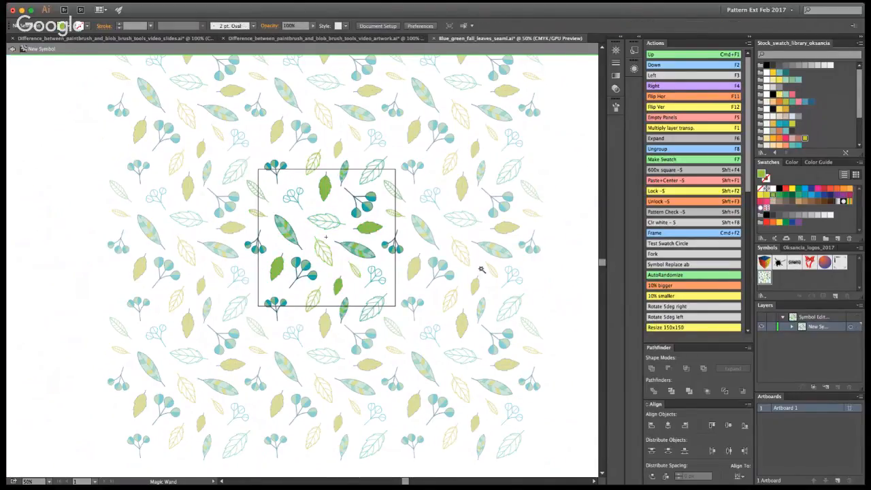
left_click(367, 227)
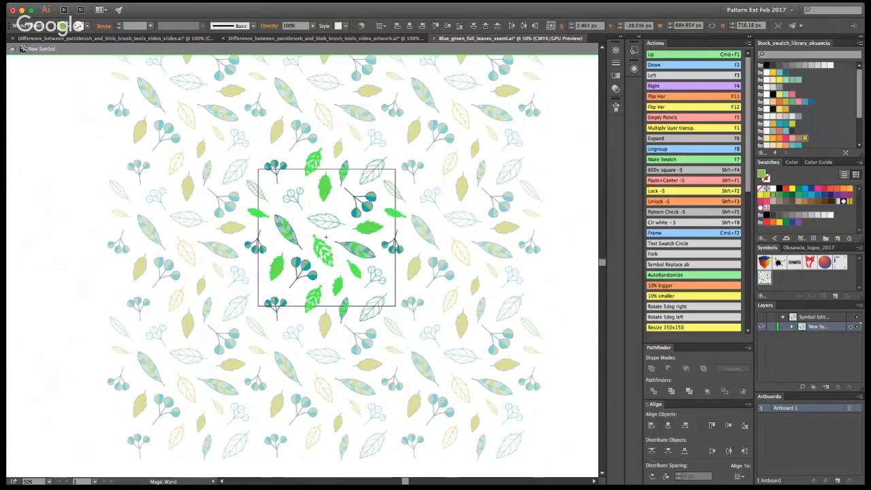
left_click(449, 204)
Recolour the yellow-green stripes of the two large striped leaves and the small upper striped leaf with a teal green sampled from the artwork.
key("z")
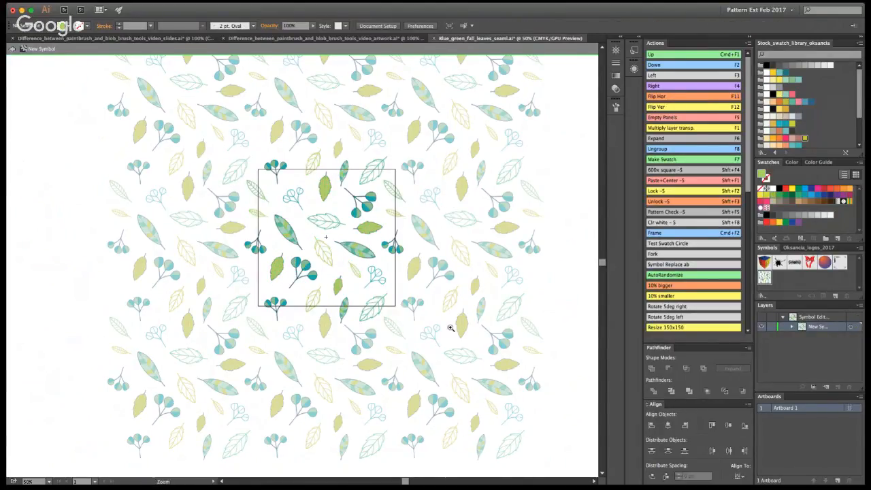
left_click(340, 208)
left_click(312, 263)
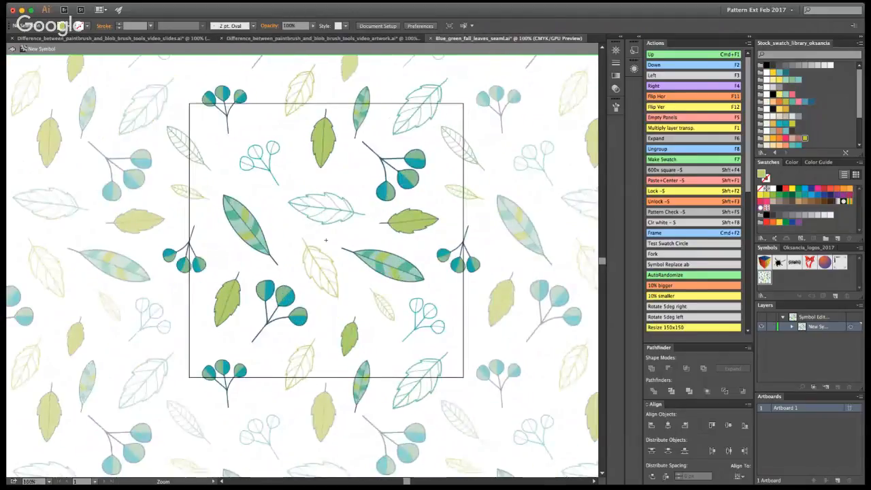
key("a")
left_click(247, 216)
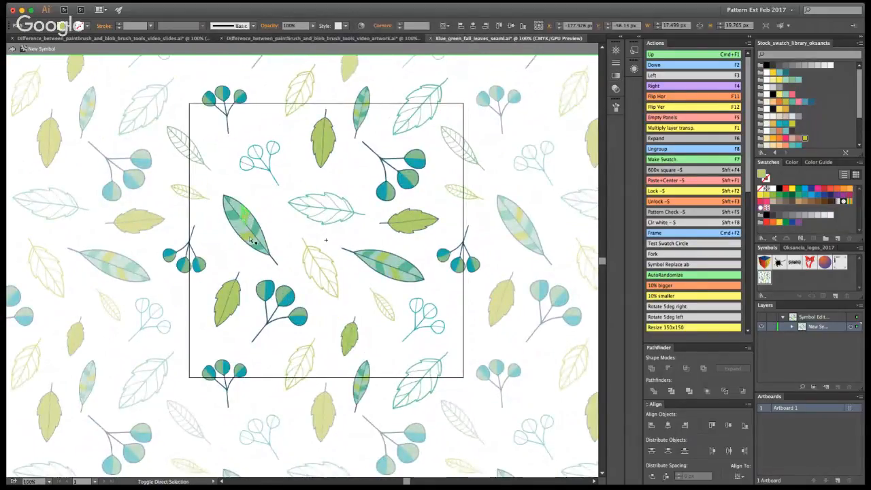
left_click(366, 105, "shift")
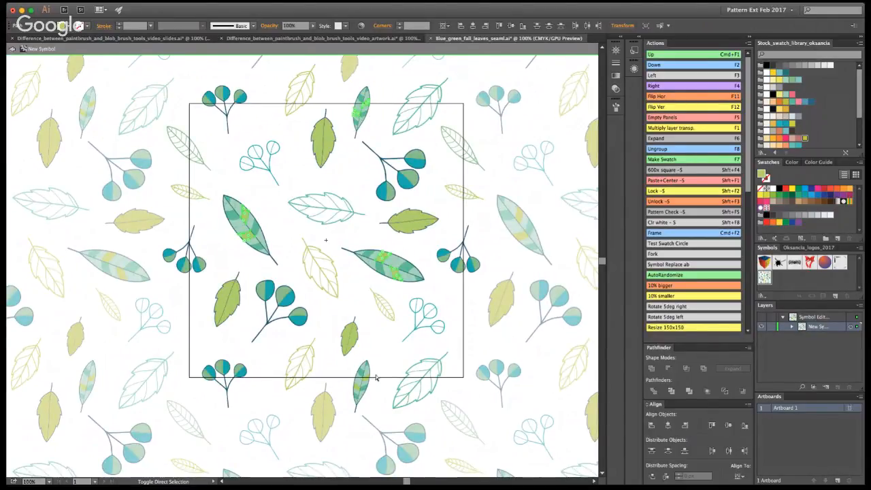
key("i")
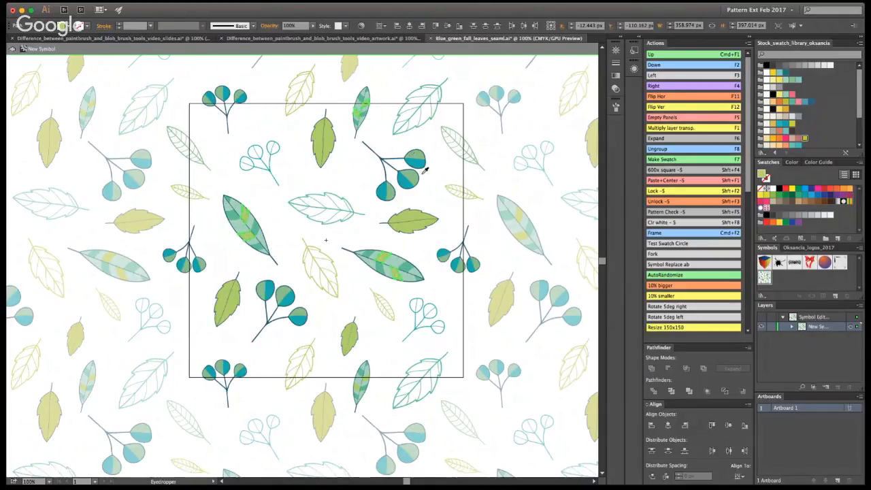
left_click(364, 92)
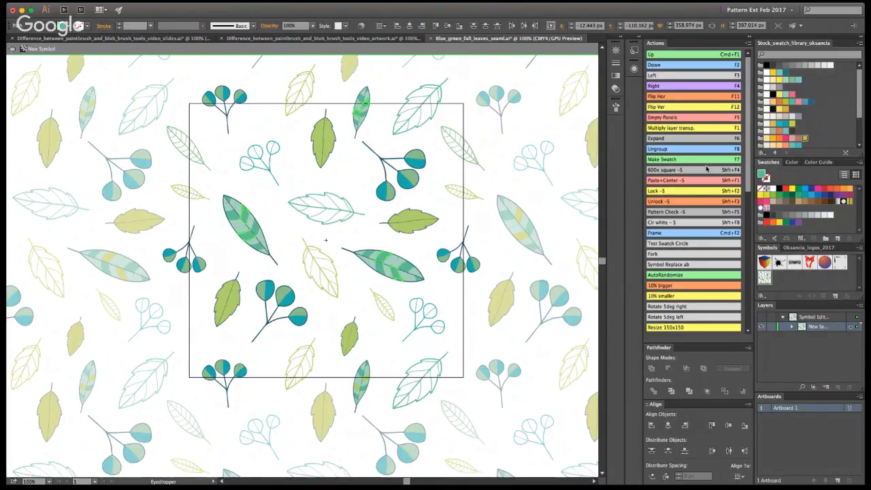
left_click(793, 102)
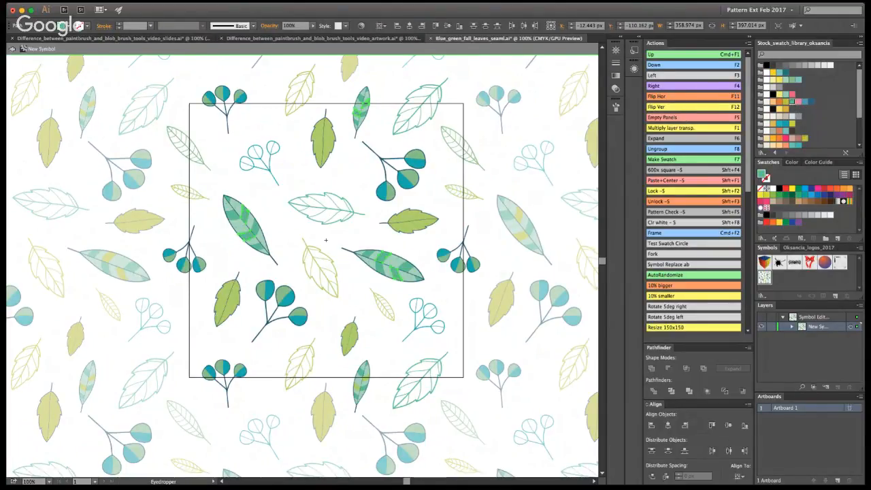
key("v")
left_click(524, 187)
key("a")
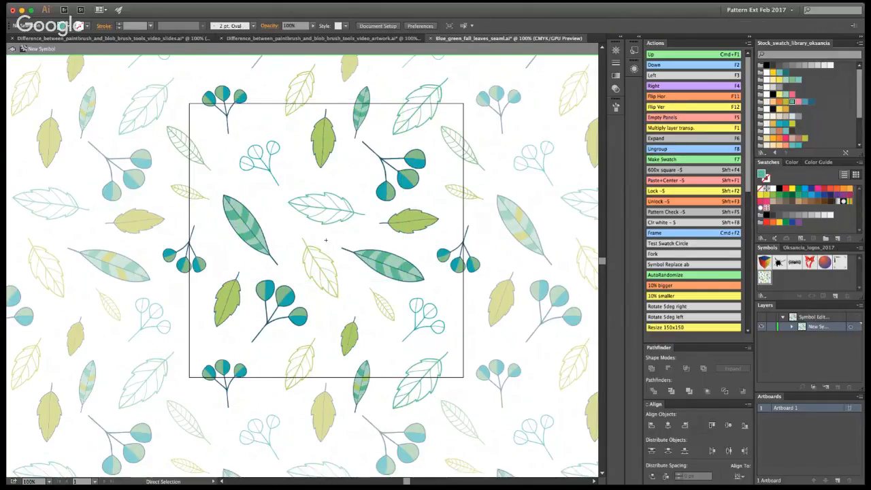
left_click(367, 384)
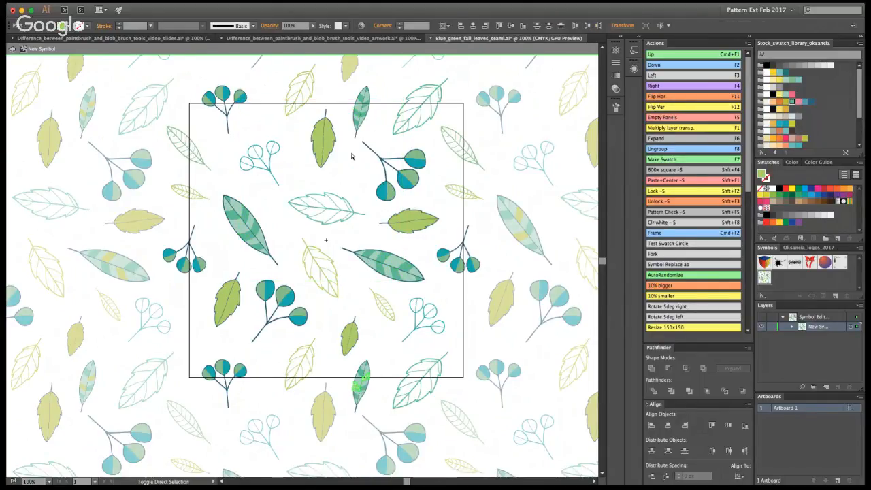
key("v")
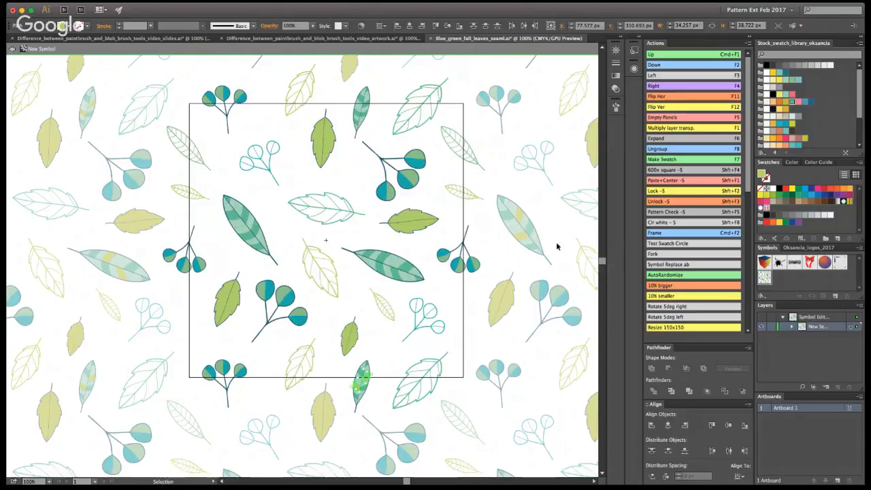
double_click(349, 298)
left_click(319, 253)
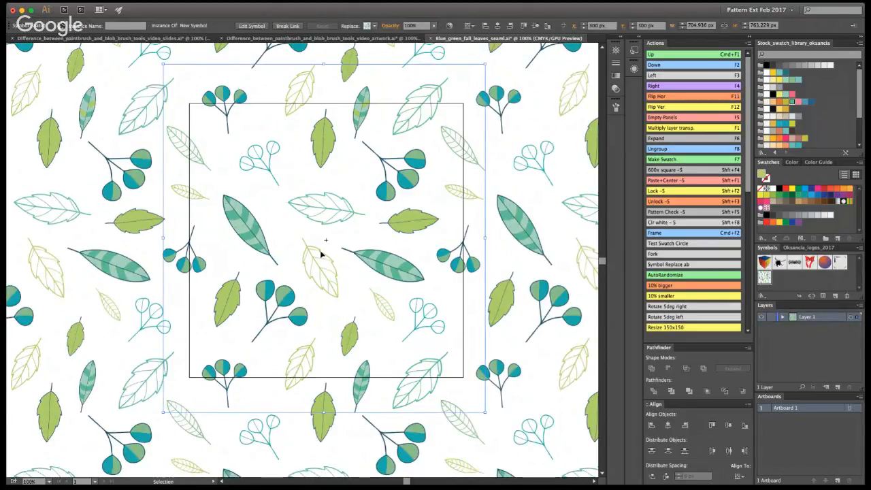
double_click(361, 385)
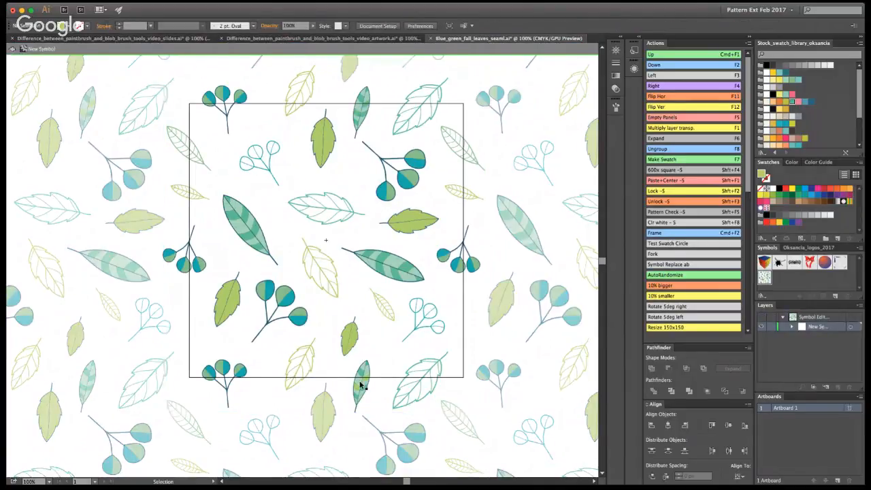
Replace the small striped leaf on the tile's lower edge with a copy of the recoloured leaf from the upper edge.
left_click_drag(361, 384, 359, 106)
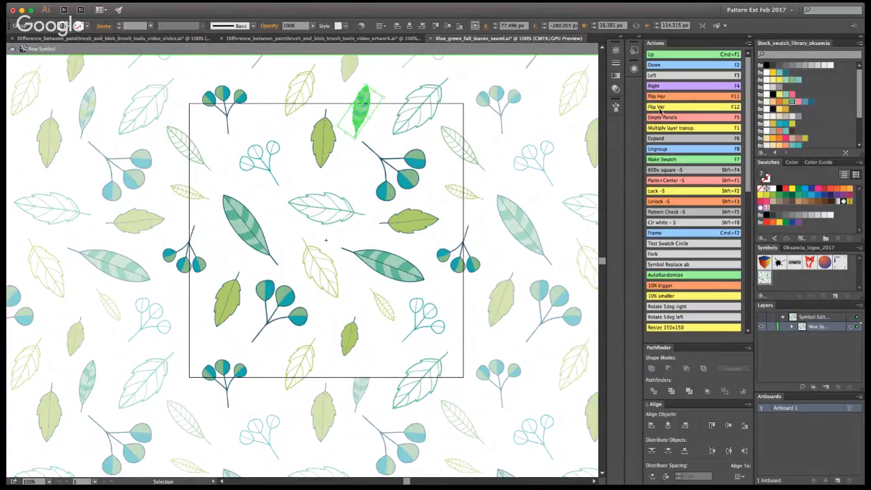
left_click(582, 288)
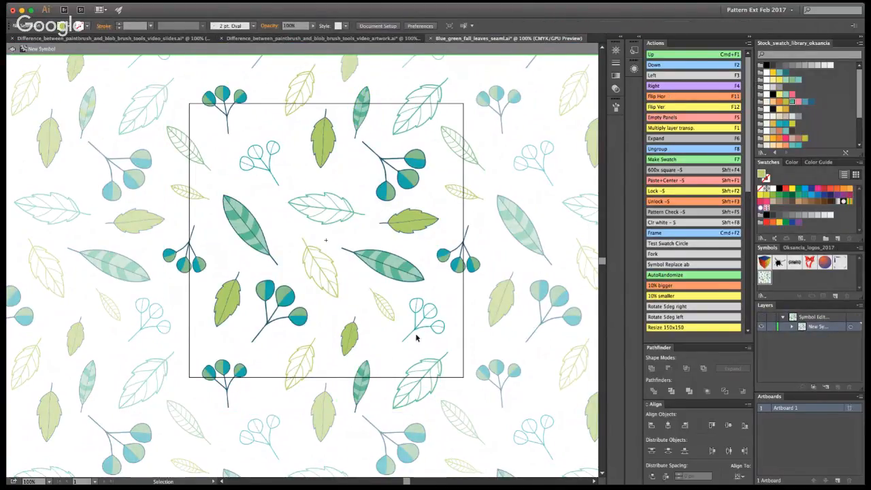
Shift the lower outline berry sprig slightly right, and move the small outline leaf beside it up and to the left.
mouse_move(425, 327)
left_mouse_down()
mouse_move(421, 335)
mouse_move(422, 321)
left_mouse_up()
left_click(508, 289)
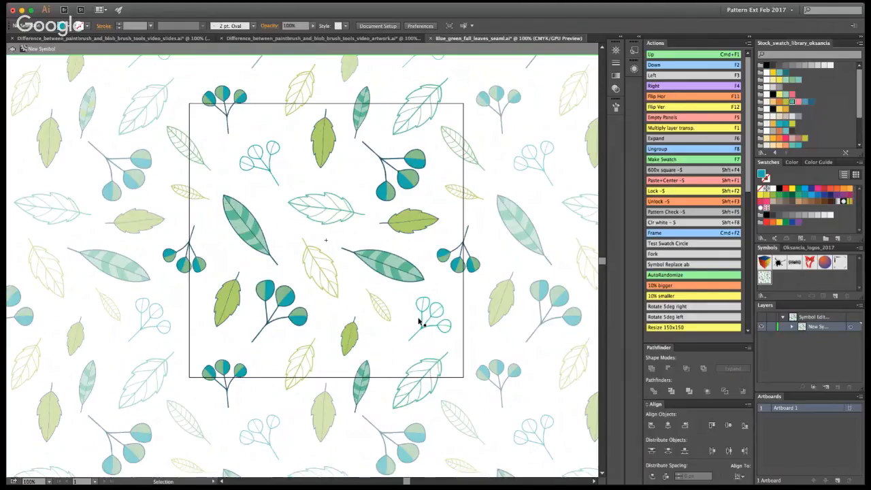
left_click(374, 298)
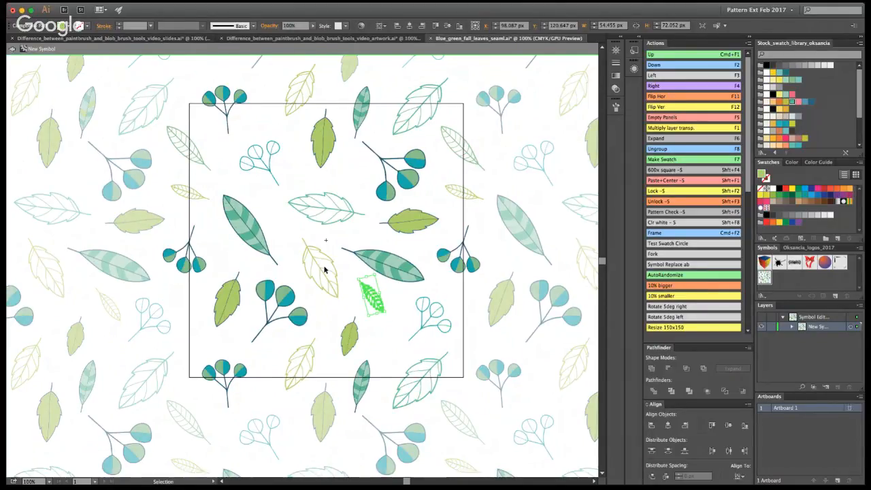
Add a smaller upright copy of the central yellow-green outline leaf below the lower-right outline berry sprig, coloured teal from a berry.
left_click_drag(371, 306, 398, 355)
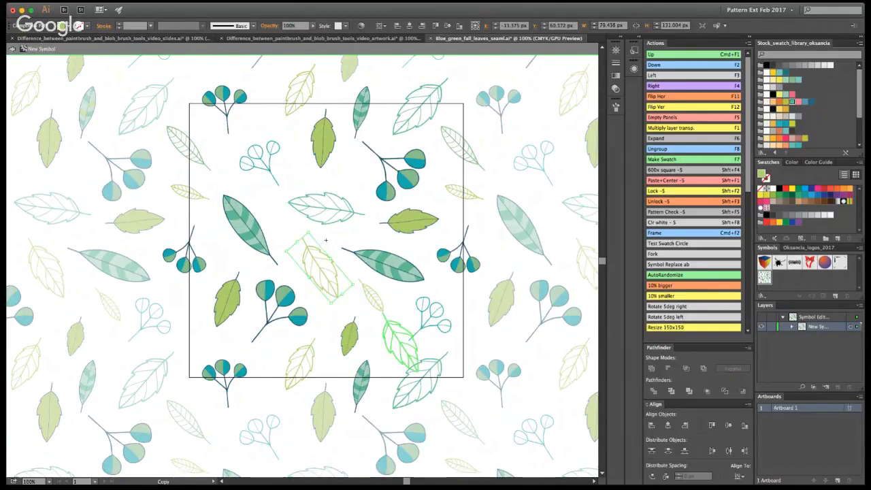
left_click(392, 353)
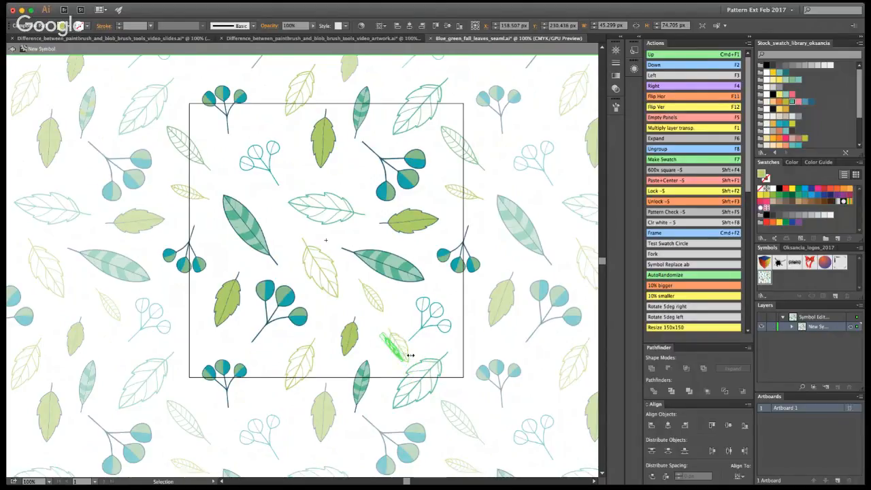
left_click_drag(420, 351, 396, 346)
key("i")
left_click(384, 191)
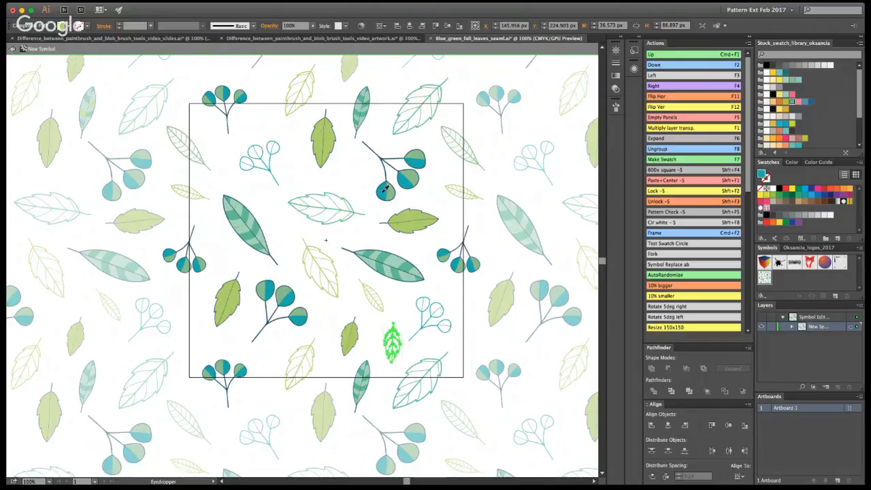
Place a tilted copy of the small teal outline leaf above the lower-left green leaf, moving the green leaf down-left to make room.
key("v")
left_click_drag(392, 341, 201, 327)
left_click_drag(227, 300, 234, 268)
left_click_drag(229, 321, 214, 324)
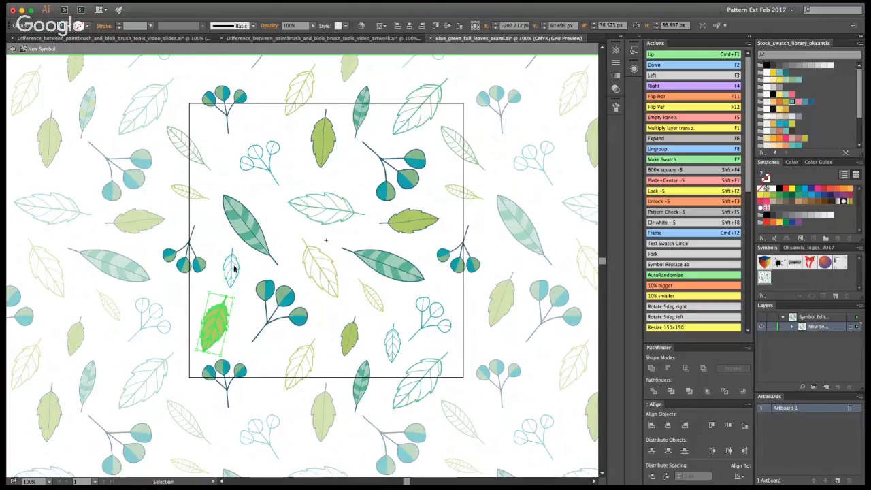
left_click(233, 268)
left_click_drag(245, 253, 234, 246)
Adjust the lower-left green leaf's position and tilt, nudge the large striped leaf up, and check the pattern outside the symbol before reopening it.
left_click_drag(221, 333, 223, 334)
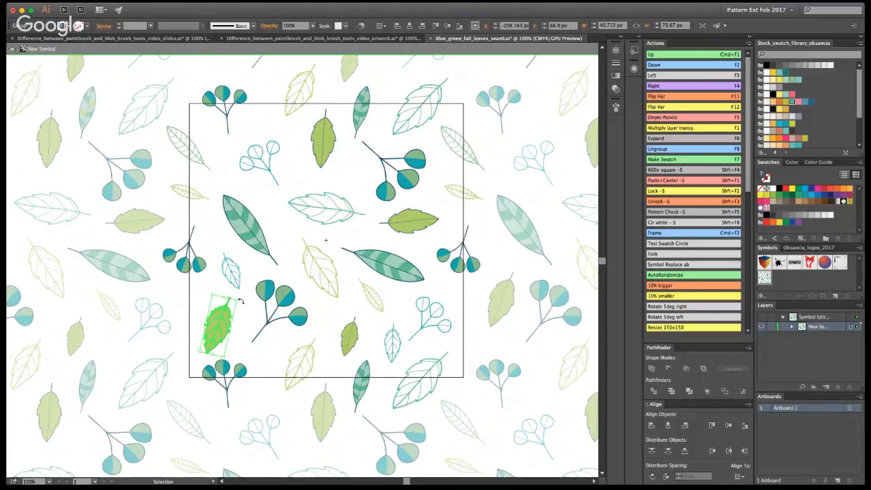
left_click_drag(241, 300, 247, 307)
left_click(240, 342)
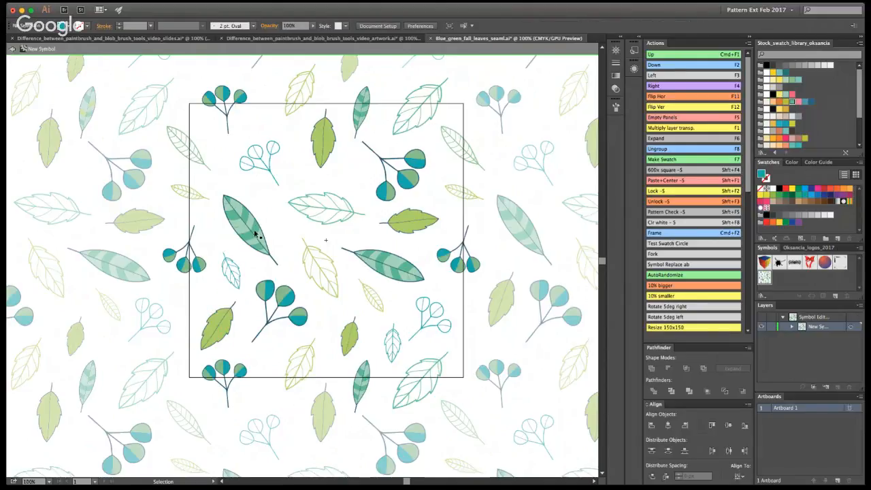
left_click_drag(255, 233, 257, 226)
left_click(12, 49)
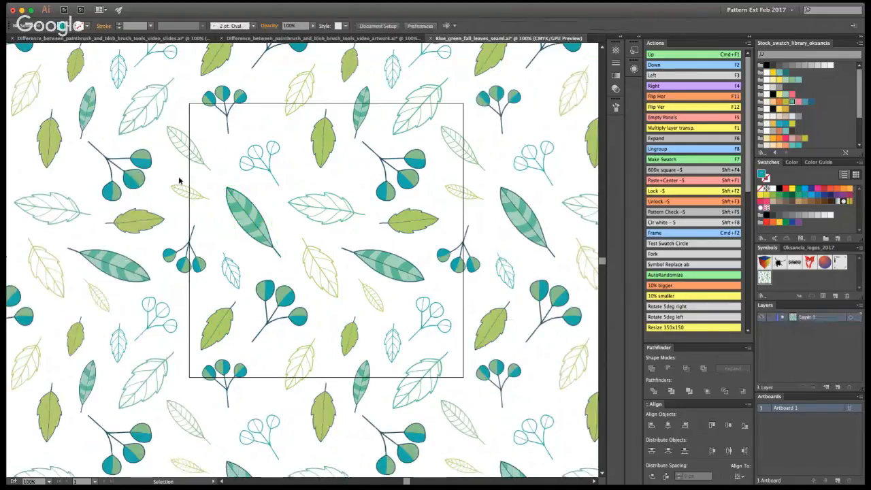
double_click(332, 211)
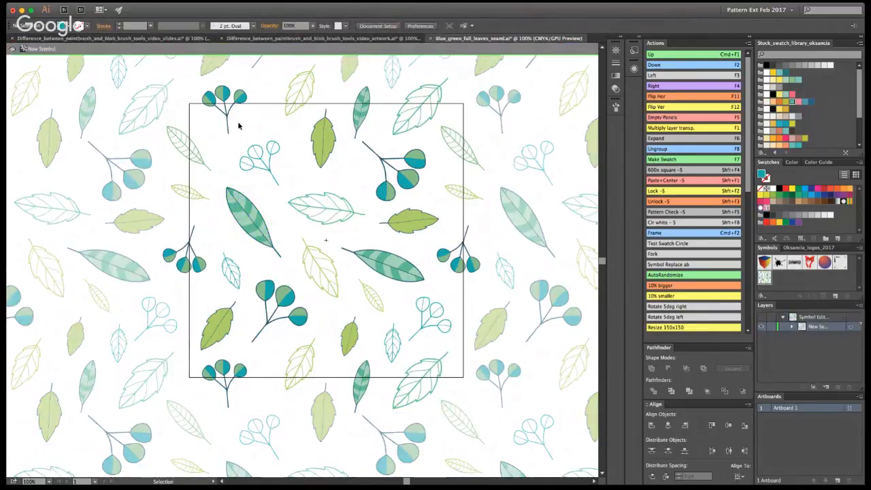
Shift the upper outline berry sprig down-right and place a rotated copy of the small teal outline leaf above it.
left_click(268, 175)
left_click_drag(270, 178, 291, 156)
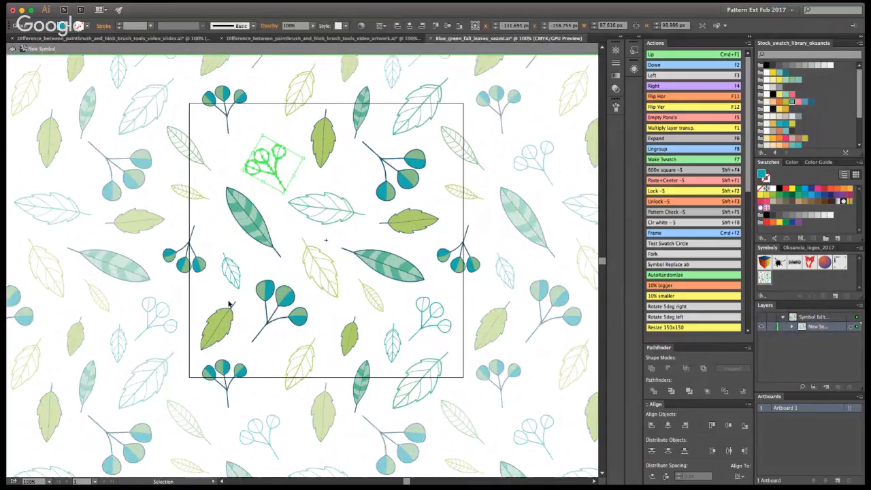
left_click(234, 278)
left_click(235, 276)
left_click_drag(233, 276, 277, 116)
left_click(329, 77)
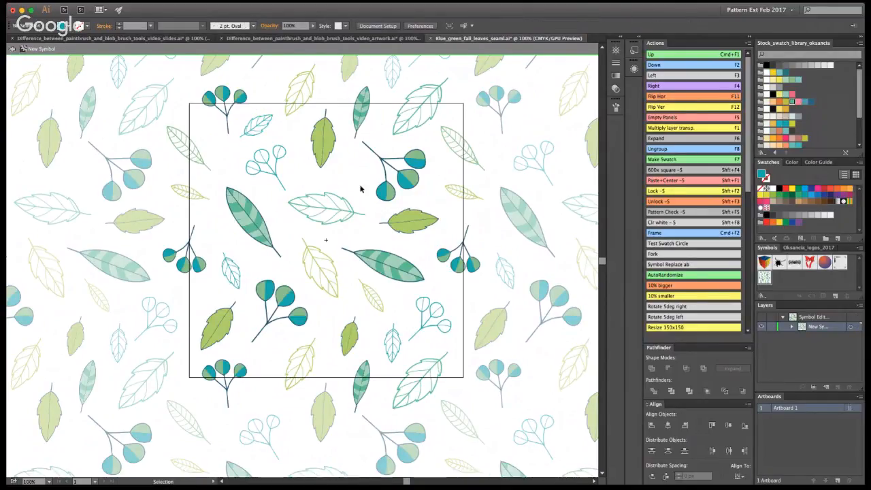
Even out the spacing of the upper green leaf, upper-right berry sprig, right green leaf, central teal outline leaf and large upper-left striped leaf.
left_click_drag(320, 166, 346, 170)
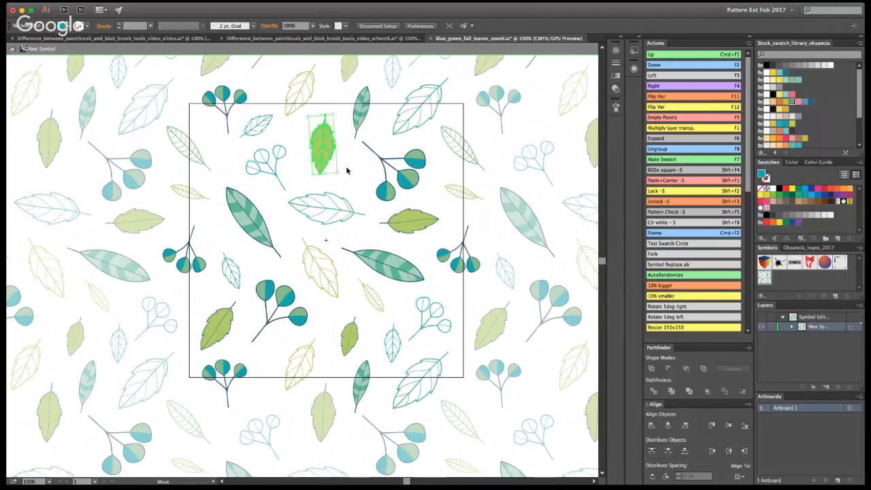
left_click(415, 183)
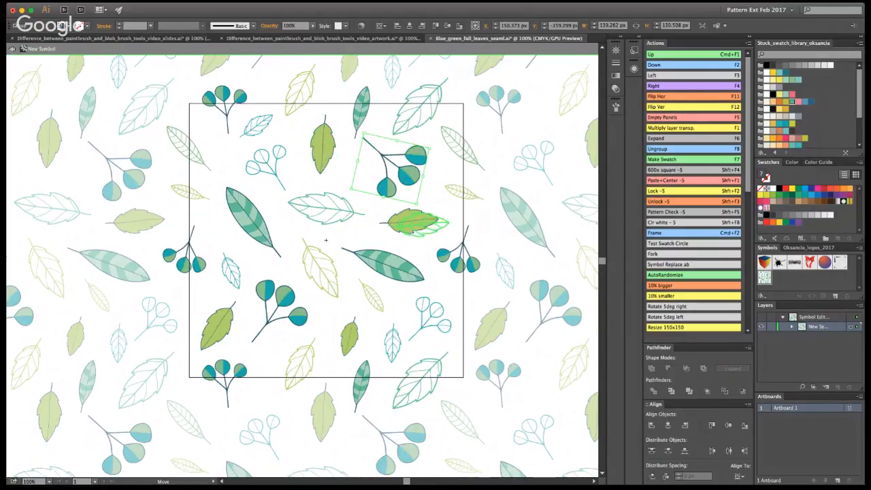
left_click(494, 220)
left_click_drag(335, 210, 343, 211)
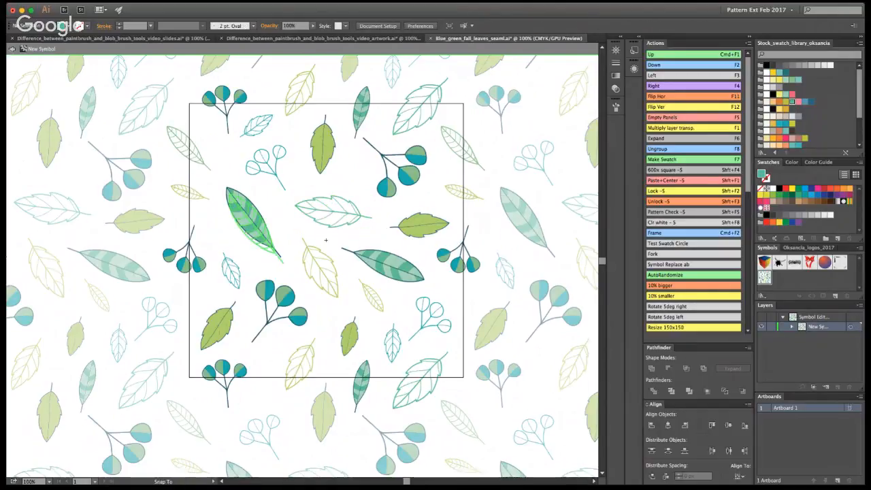
left_click_drag(260, 231, 266, 244)
Place a rotated copy of the small green leaf beside the upper outline berry sprig, and nudge the sprig right.
left_click_drag(354, 334, 229, 140)
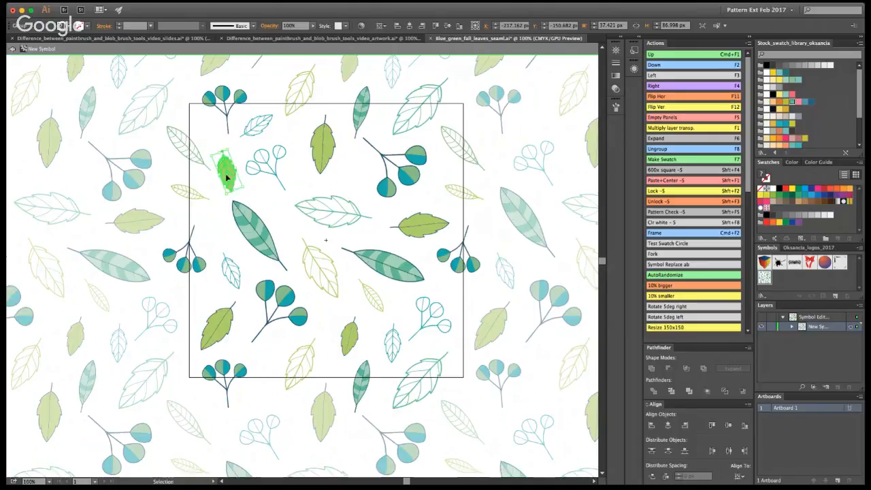
left_click_drag(228, 177, 226, 169)
left_click(424, 249)
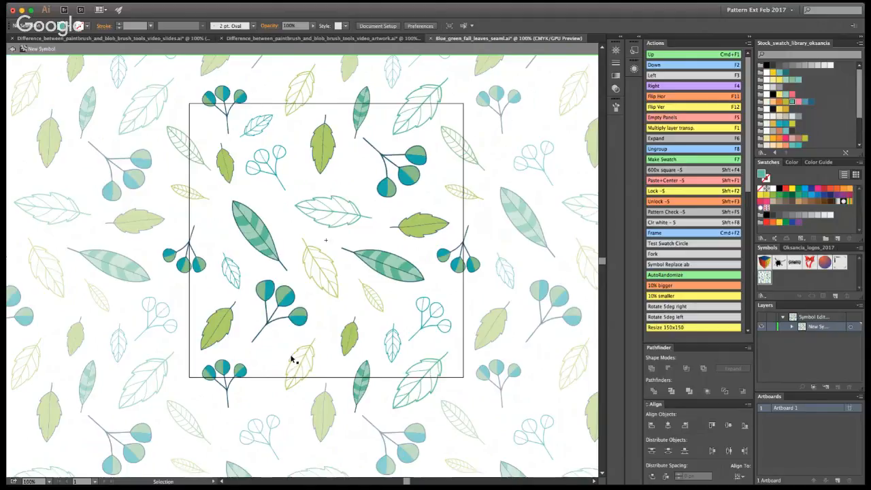
left_click_drag(268, 163, 275, 163)
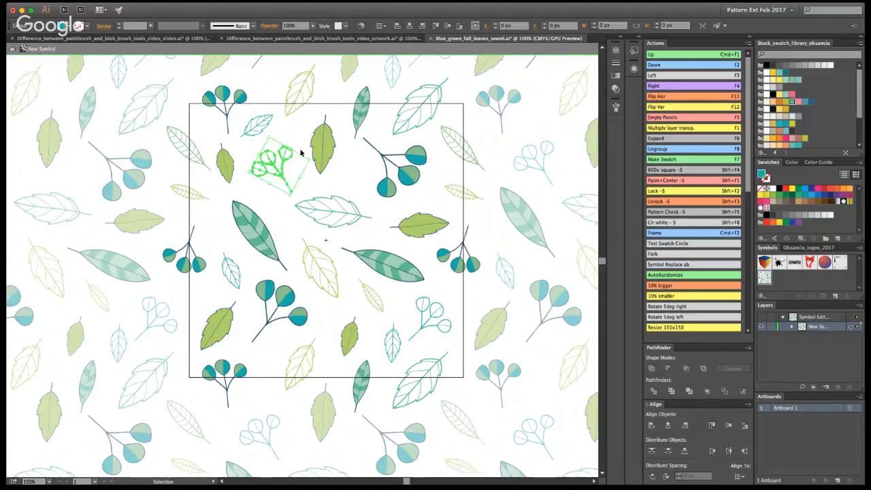
left_click(362, 138)
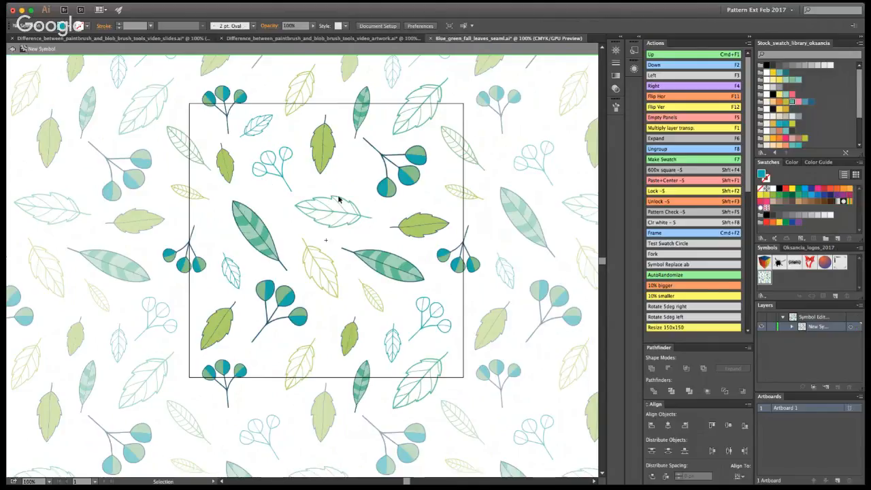
Nudge the upper green leaf and small left teal leaf up, move the lower filled berry sprig down, and tighten the central outline leaves' spacing.
left_click(332, 157)
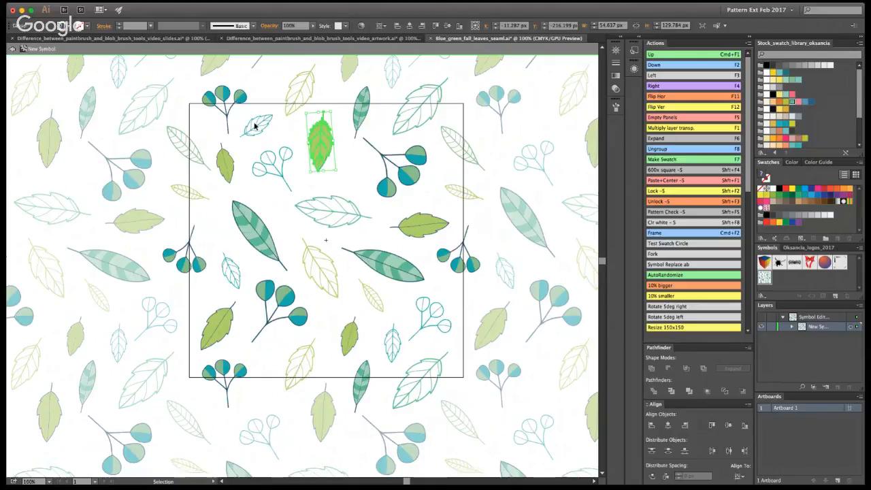
left_click_drag(229, 285, 219, 255)
left_click(240, 273)
left_click_drag(226, 318, 265, 308)
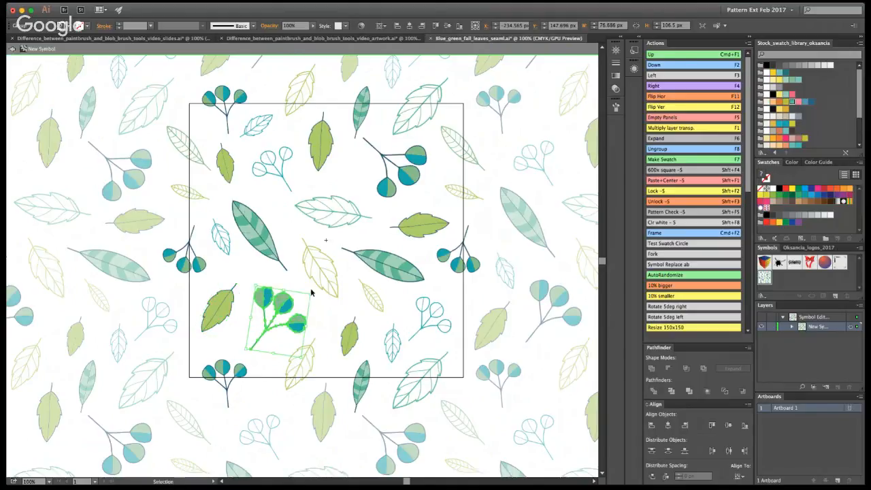
left_click(372, 297)
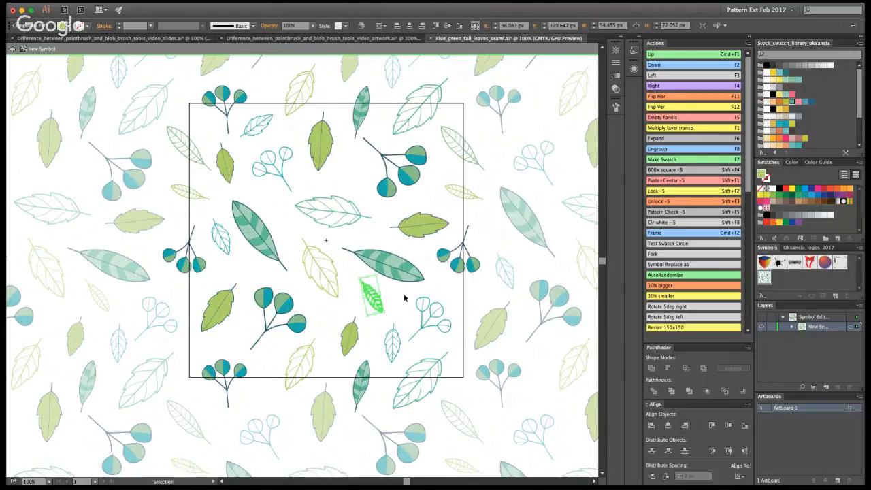
left_click(405, 297)
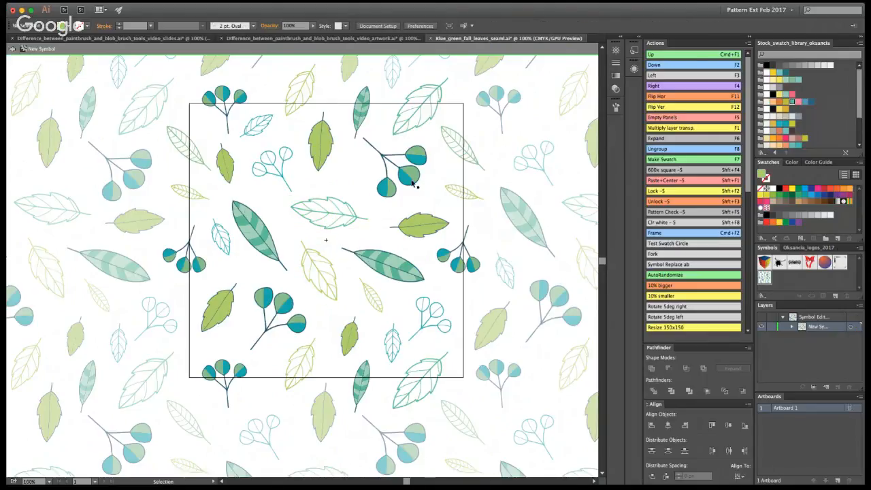
Move the upper-right berry sprig right, fill the gap beside it with a rotated small teal outline leaf, and leave symbol editing.
left_click_drag(412, 184, 421, 188)
left_click(223, 239)
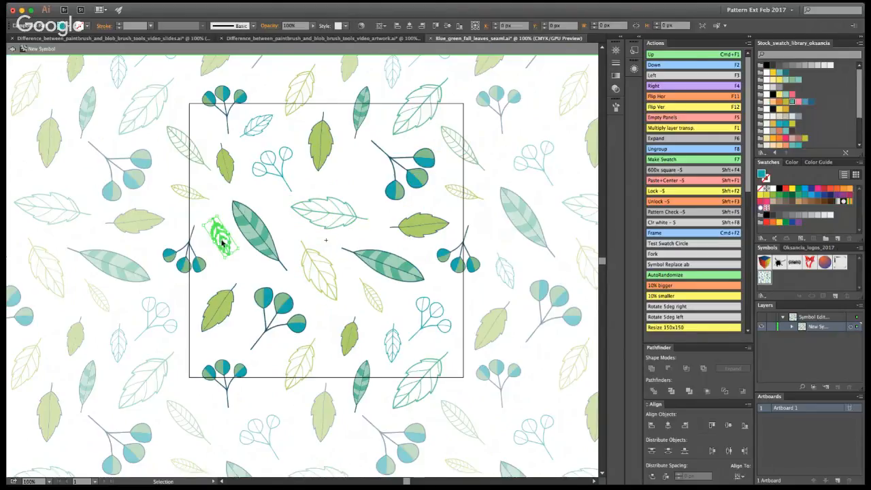
left_click_drag(223, 240, 362, 152)
left_click(374, 184)
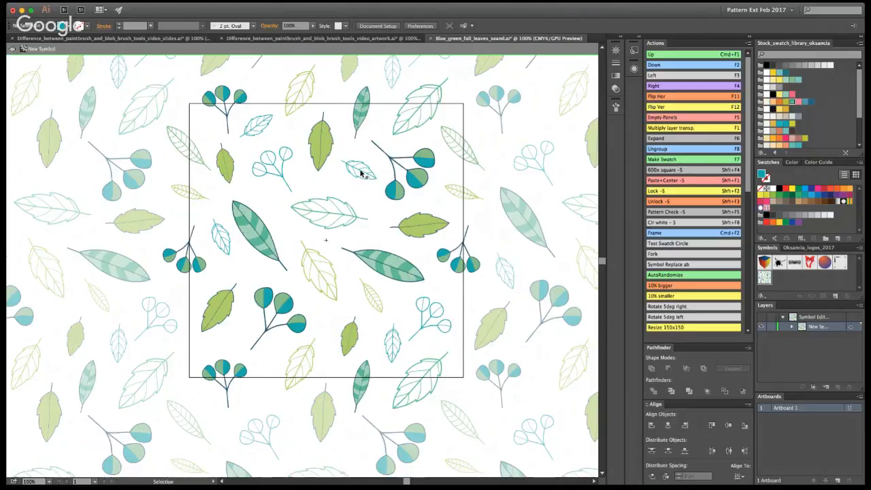
left_click(356, 172)
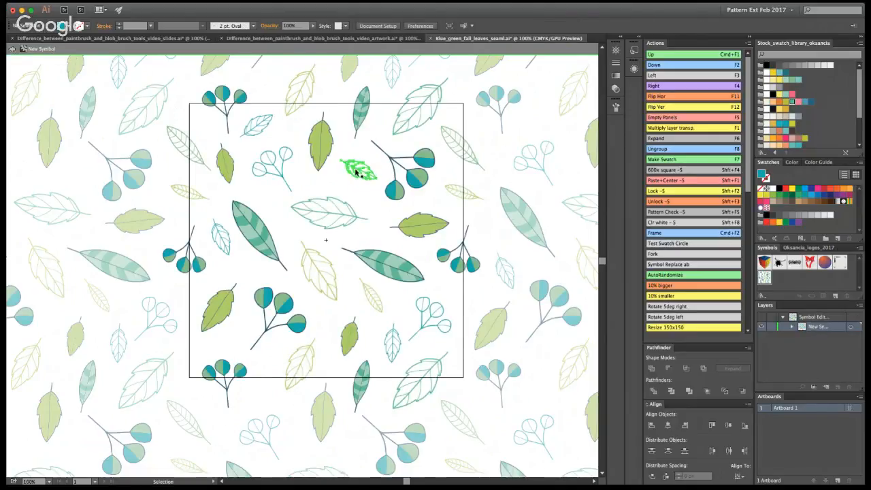
left_click(379, 197)
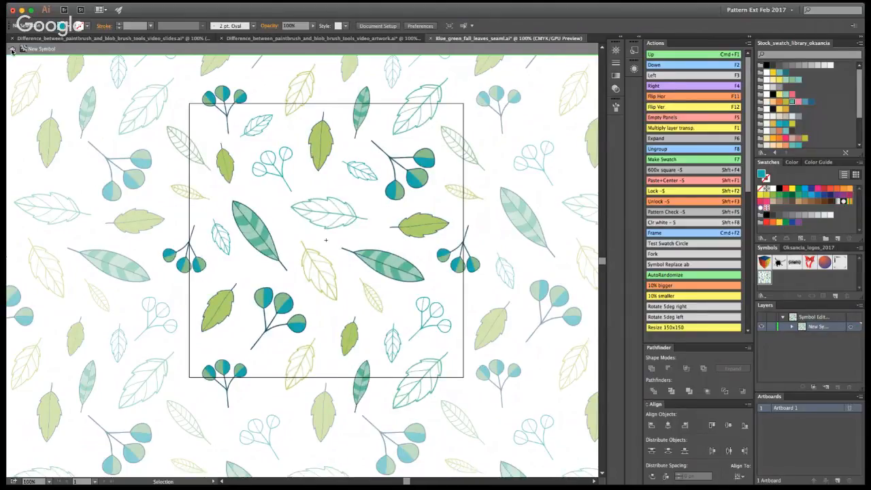
left_click(12, 50)
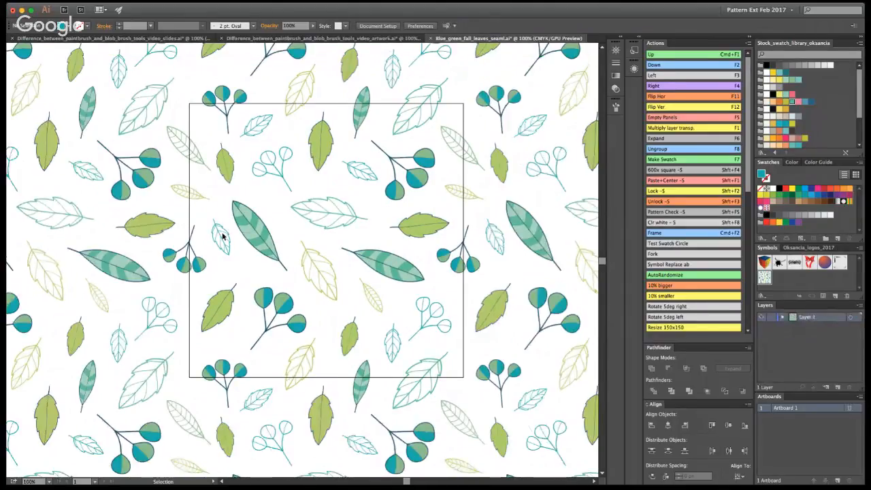
Examine the repeating pattern at overview and full size with the artboard outline hidden, looking for gaps and uneven spacing.
left_click(318, 272, "alt")
left_click(303, 253, "alt")
left_click(280, 272, "alt")
left_click(301, 252)
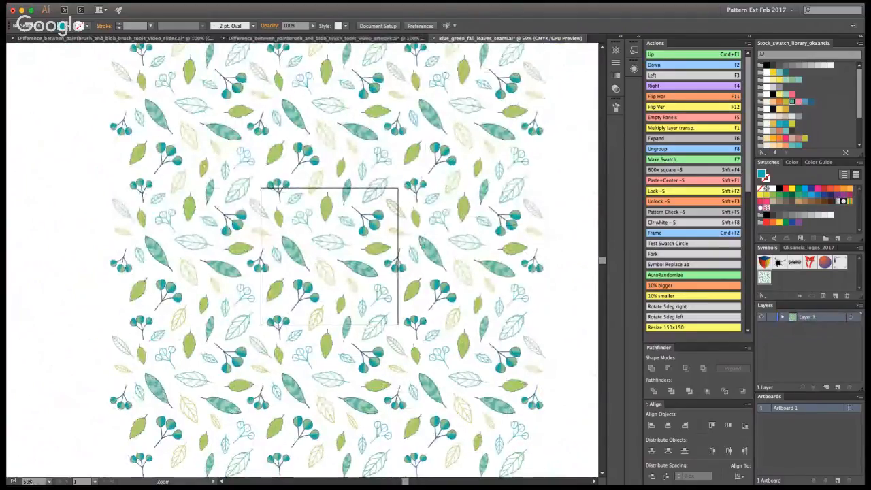
key("super+shift+h")
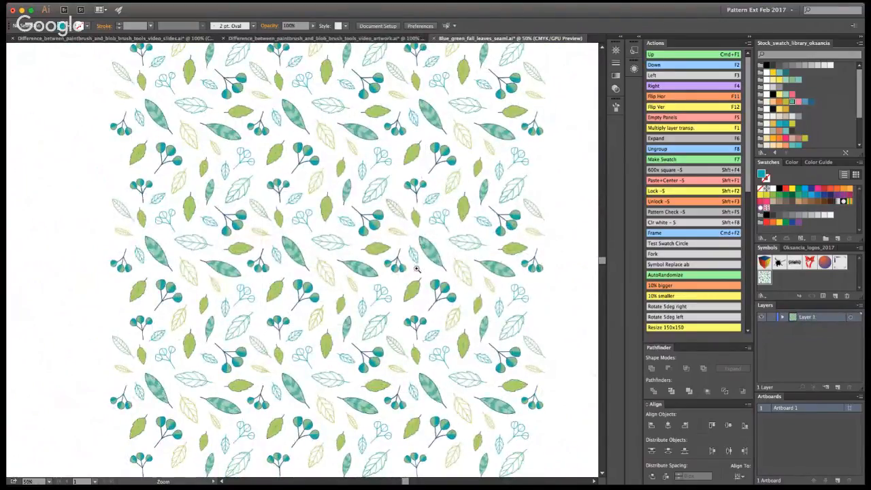
left_click(304, 245)
left_click(538, 285)
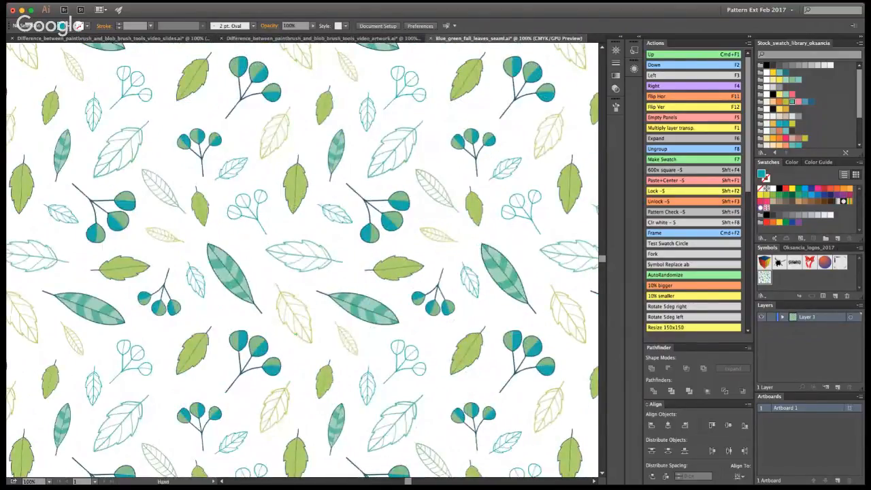
left_click(304, 259, "alt")
left_click(310, 253, "alt")
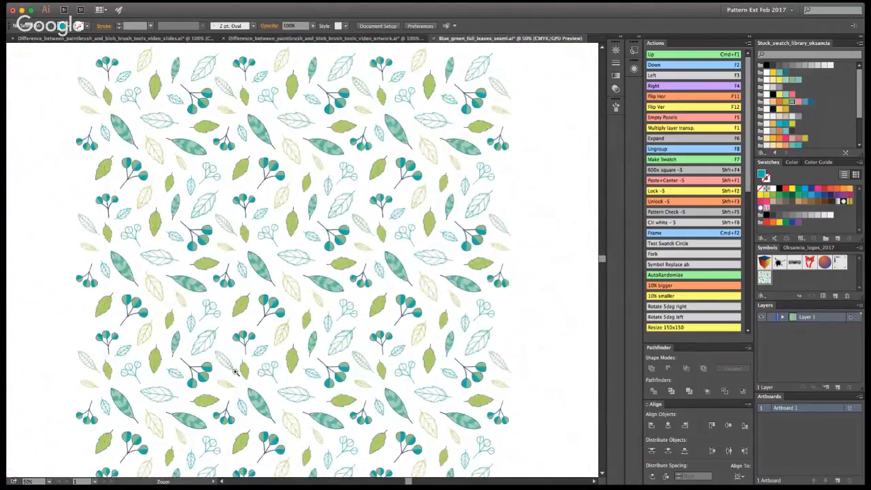
Save the finished pattern document, and save a stock version as Blue_green_fall_leaves_seaml_stock.ai.
key("v")
key("super+s")
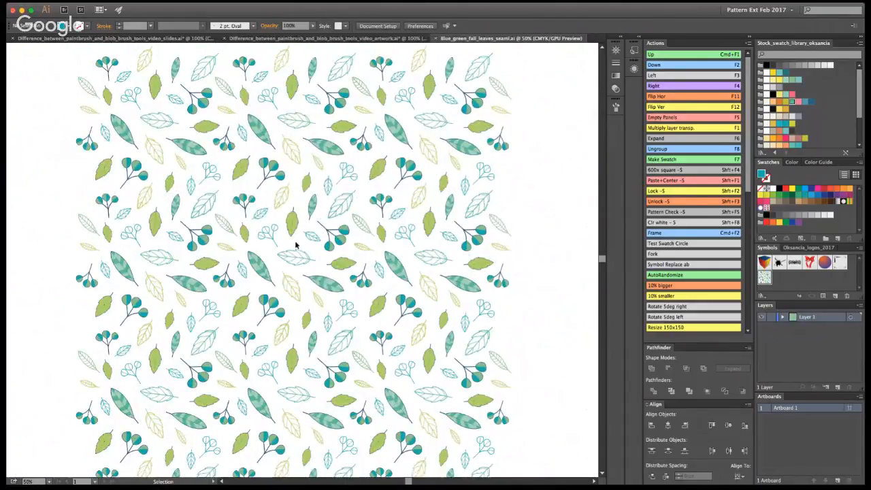
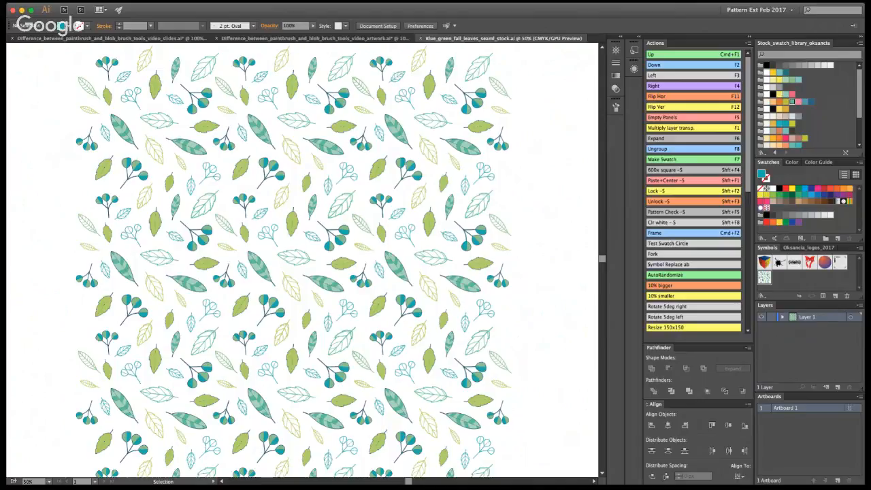
Delete all the surrounding symbol copies, keeping only the central tile on the artboard.
left_click(297, 259)
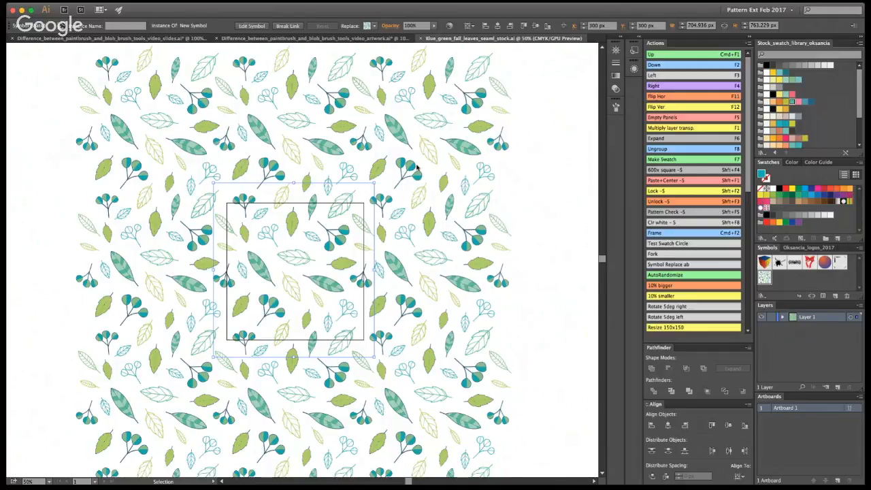
key("super+a")
key("Delete")
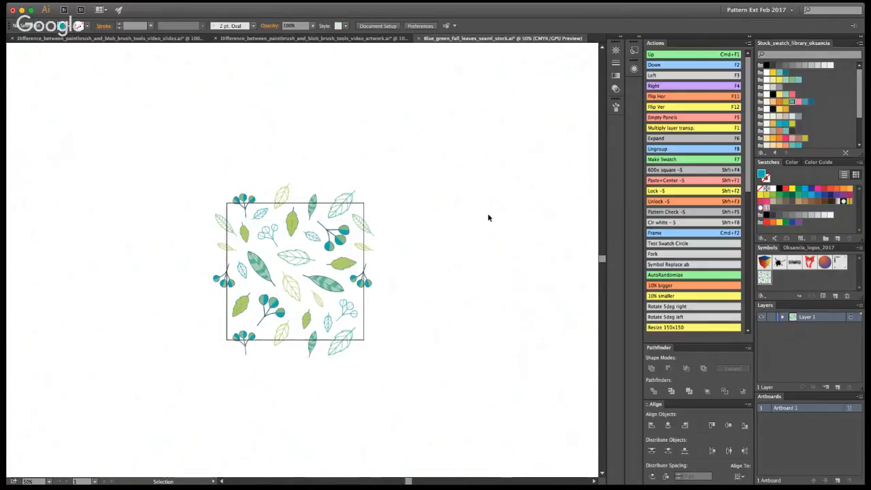
key("z")
left_click(276, 280)
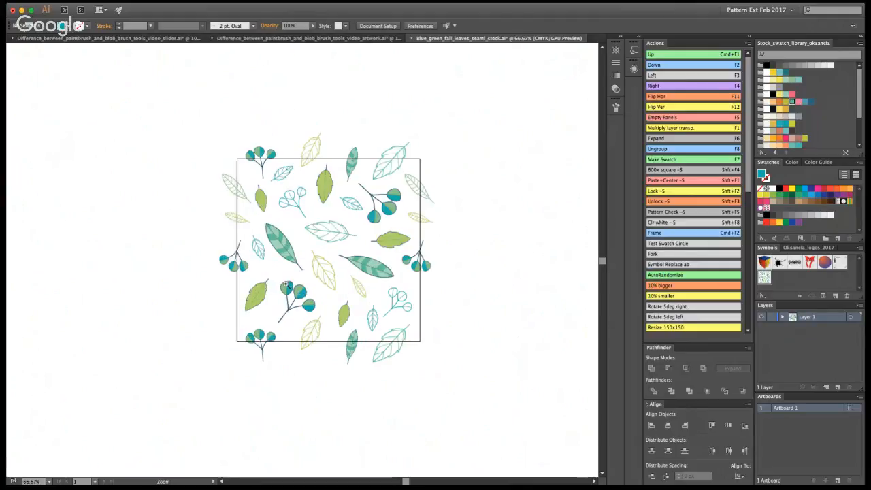
Expand the central symbol tile into editable artwork, and deselect it.
left_click(332, 266)
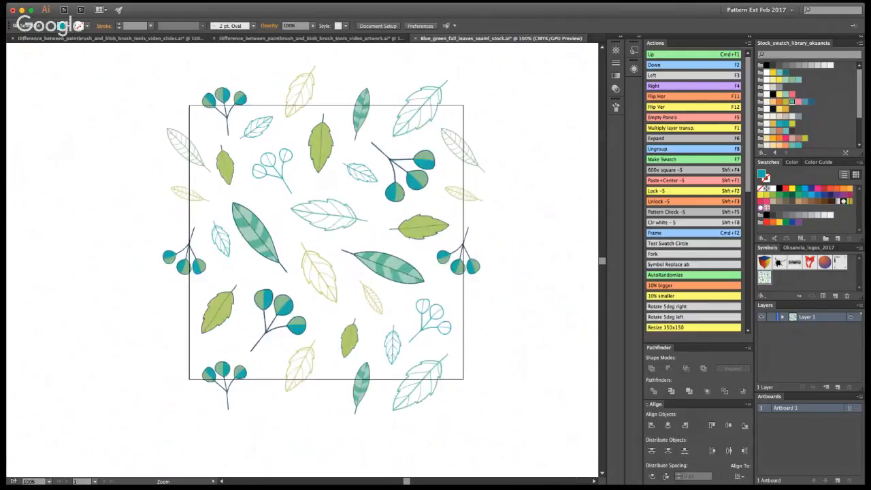
key("v")
key("b")
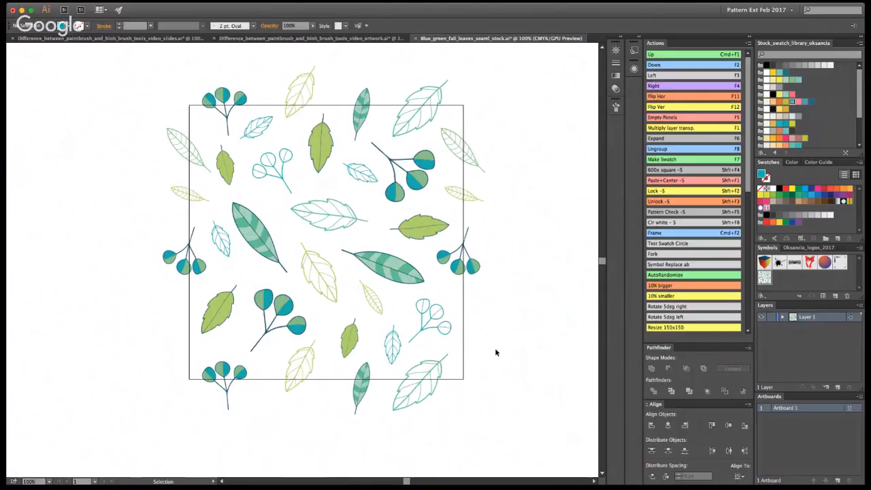
left_click(332, 219)
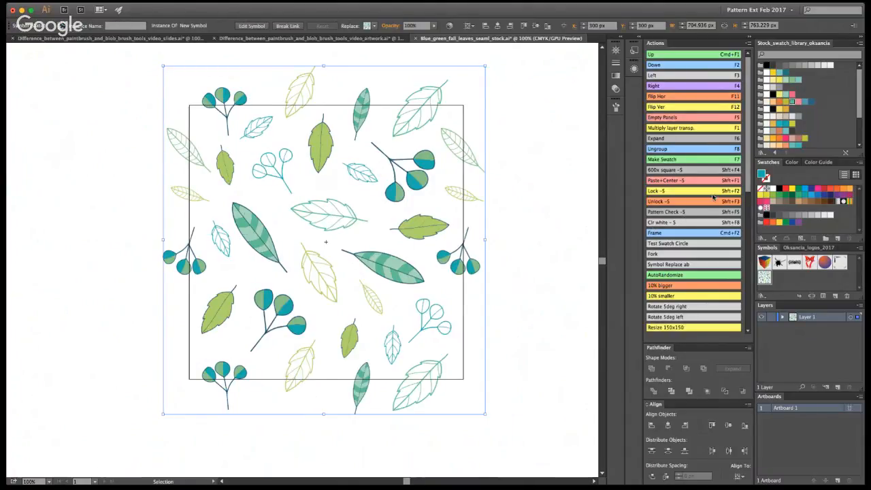
left_click_drag(748, 189, 746, 196)
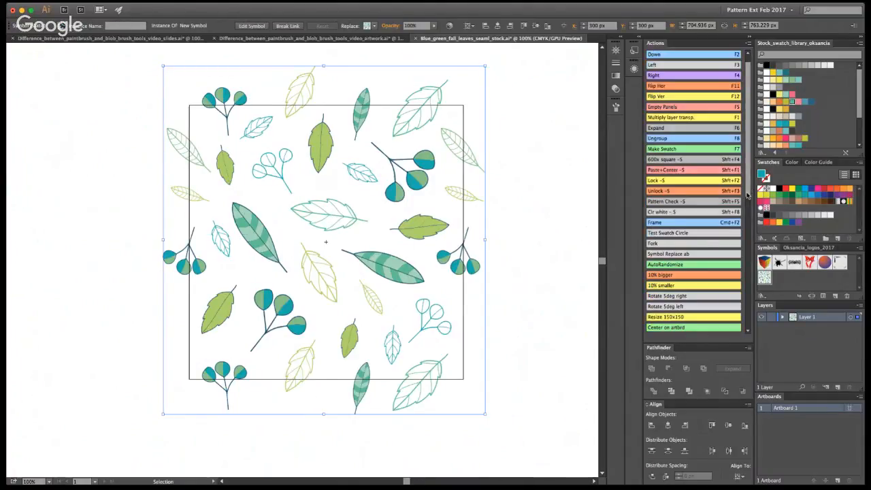
scroll(706, 199, "up", 1)
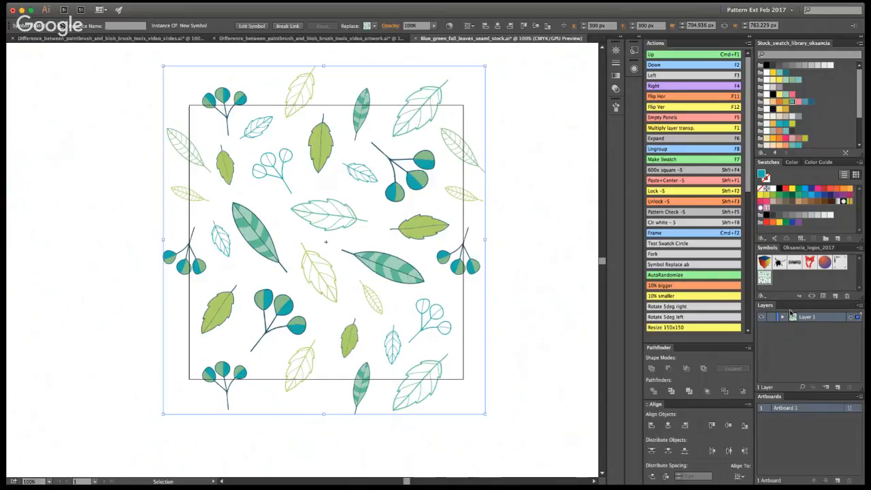
key("F6")
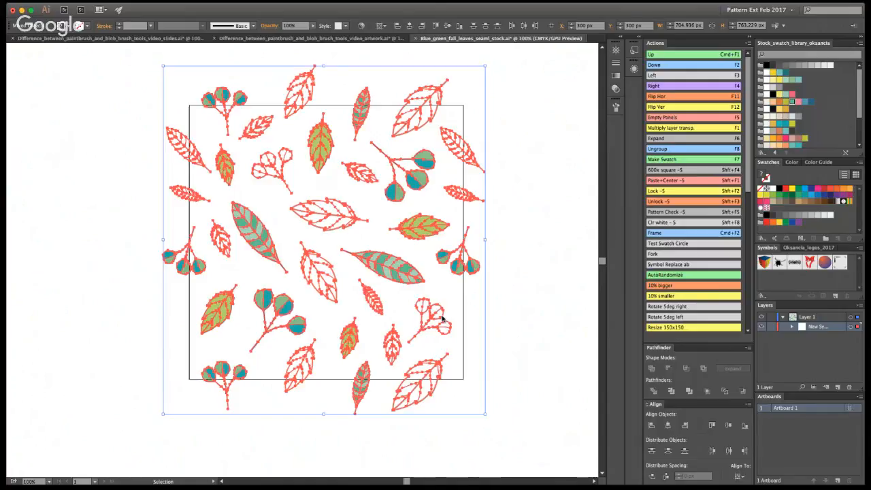
left_click(507, 294)
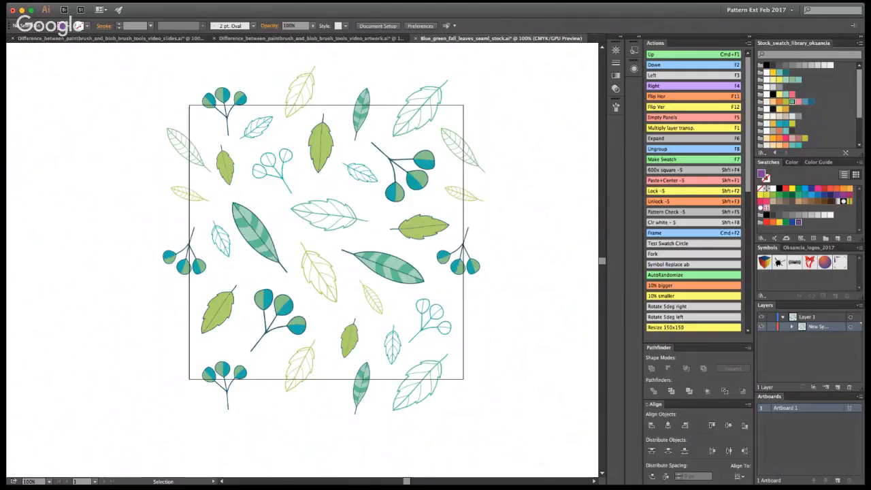
Crop the expanded leaf and berry artwork to the 600 px square of the artboard, and deselect it.
key("super+shift+z")
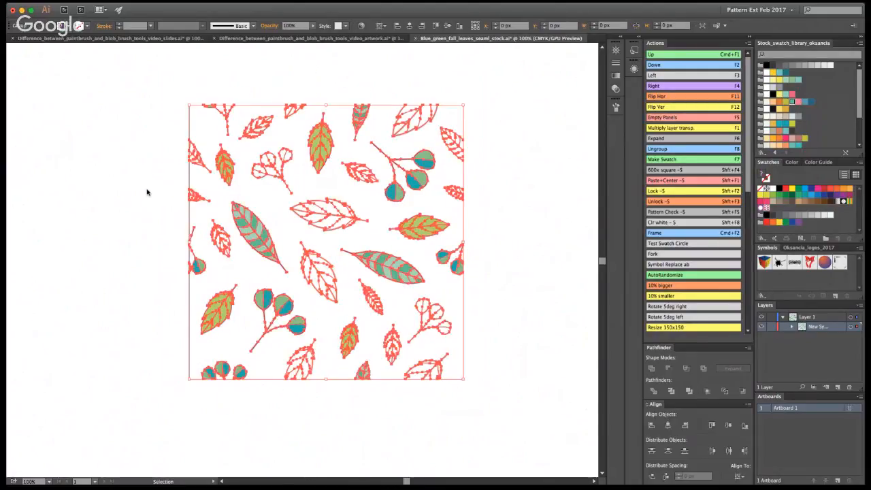
left_click(517, 212)
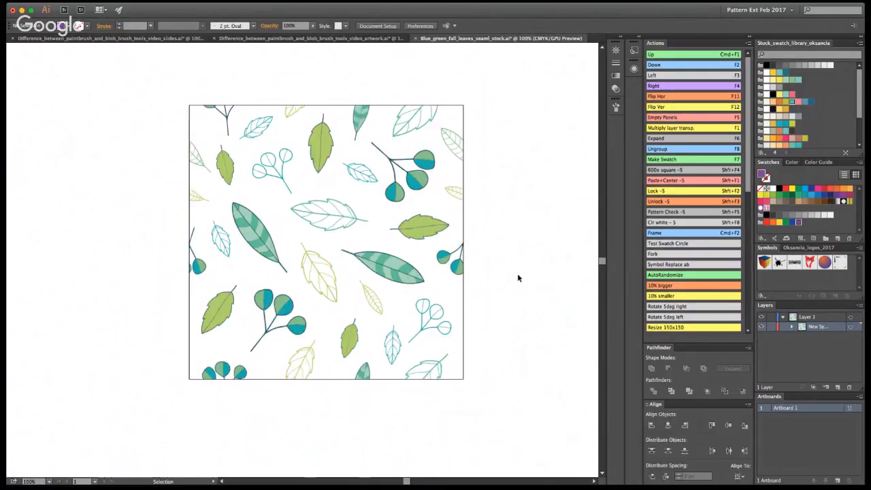
key("z")
left_click(275, 231, "alt")
left_click(282, 248, "alt")
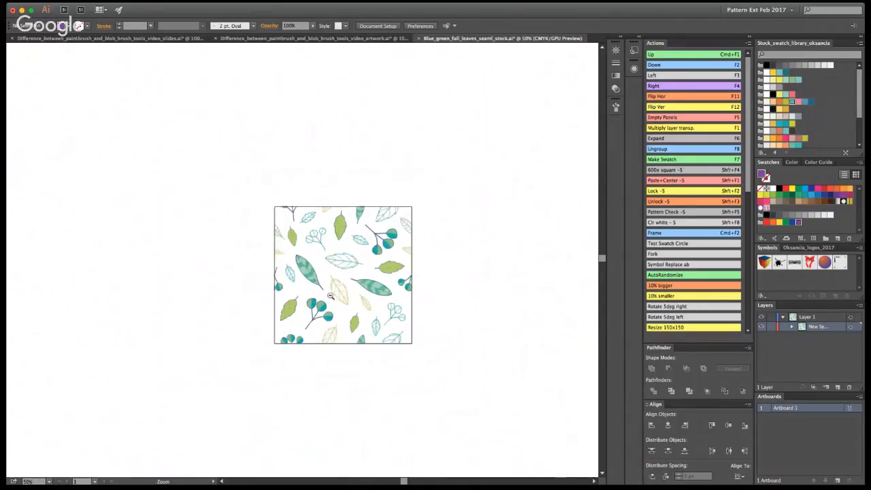
left_click(330, 289)
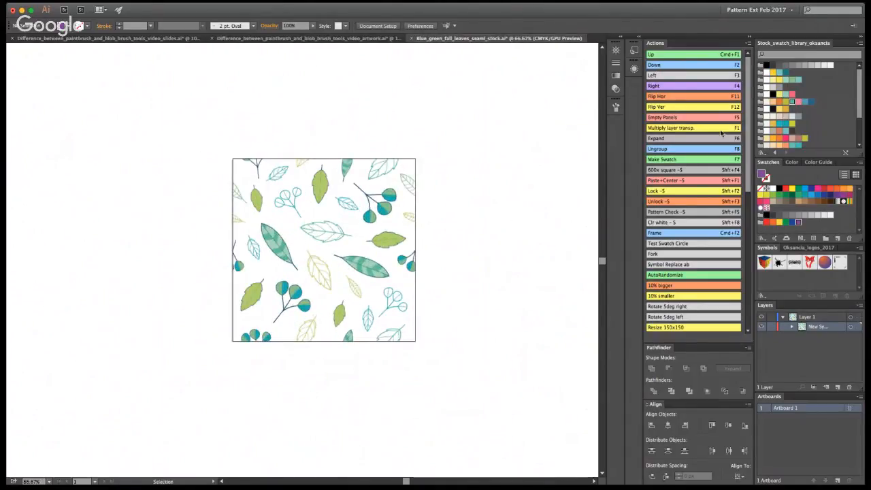
Add the cropped tile to the document swatches as a pattern swatch, and deselect the artwork.
left_click(390, 245)
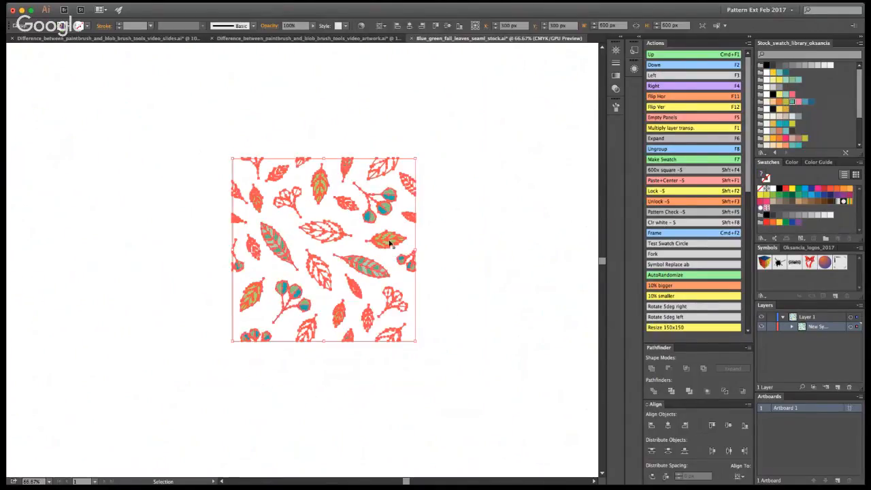
left_click_drag(390, 243, 803, 209)
left_click(482, 169)
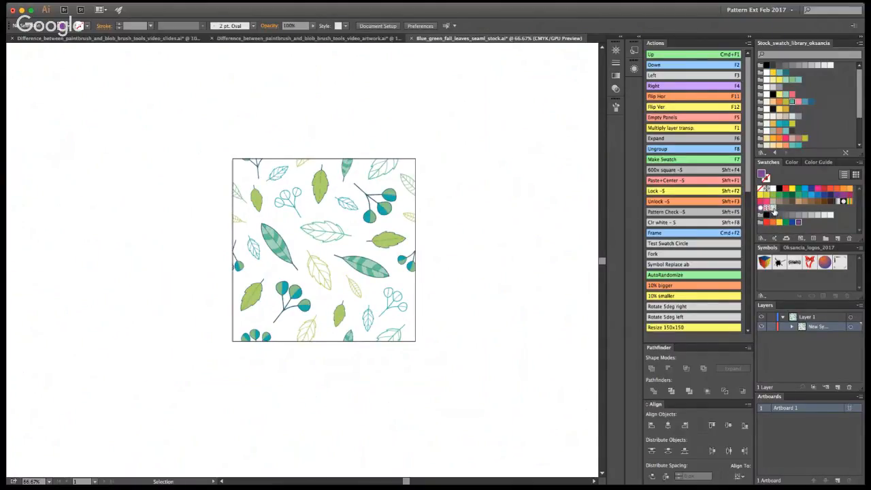
Create a 2400 px test circle beside the artboard, filled with the new leaf pattern swatch.
left_click(771, 208)
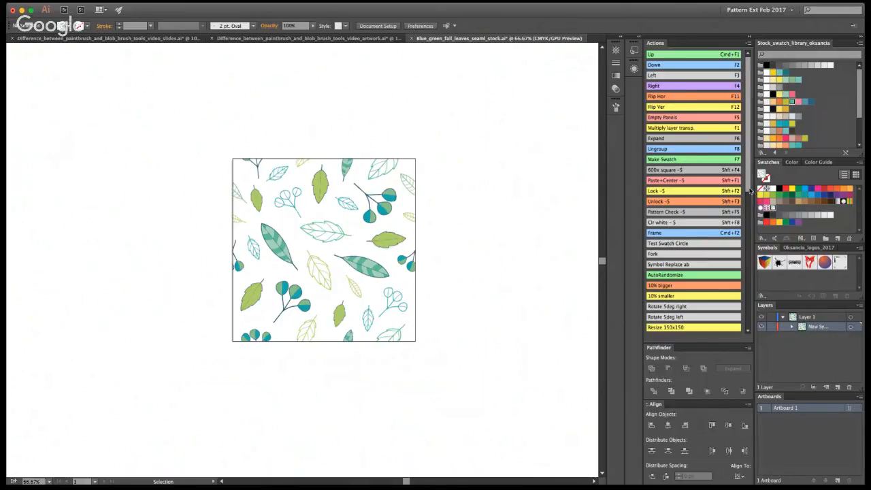
scroll(748, 188, "down", 1)
scroll(747, 186, "up", 1)
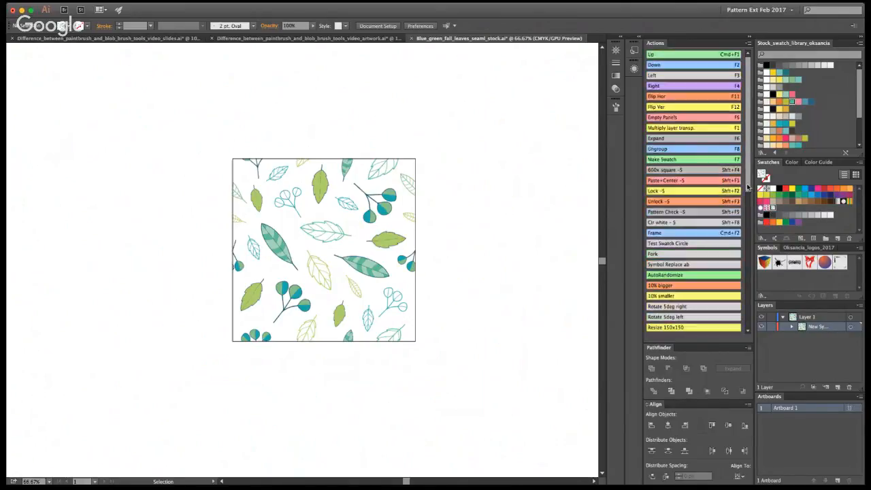
left_click_drag(747, 187, 751, 211)
scroll(721, 211, "up", 2)
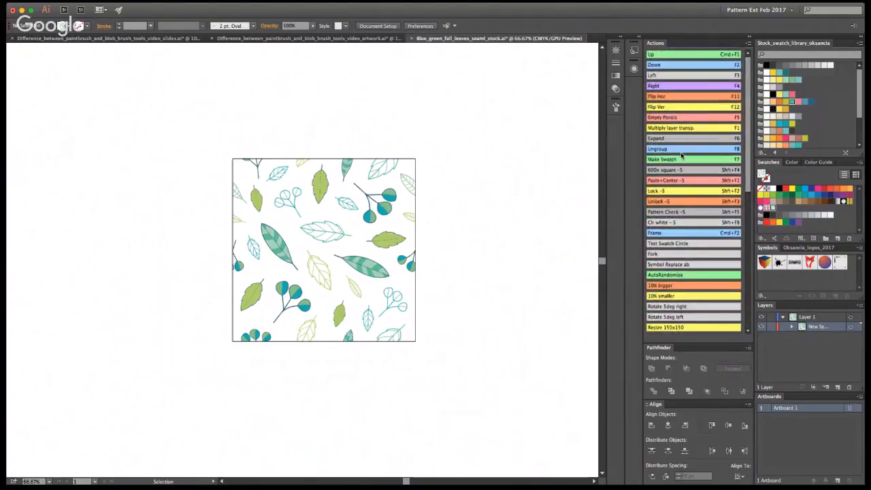
left_click(665, 245)
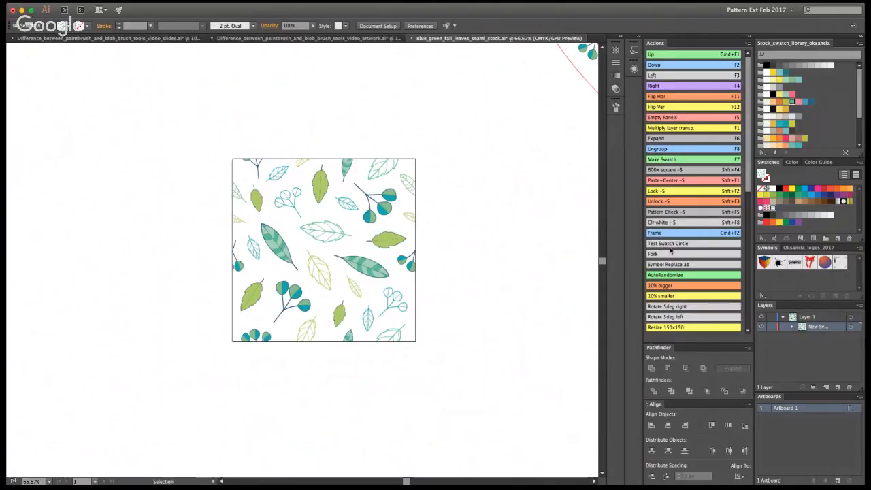
Examine the pattern fill of the test circle at overview and up to 150%, looking for broken seams and uneven spacing between repeats.
left_click(403, 181)
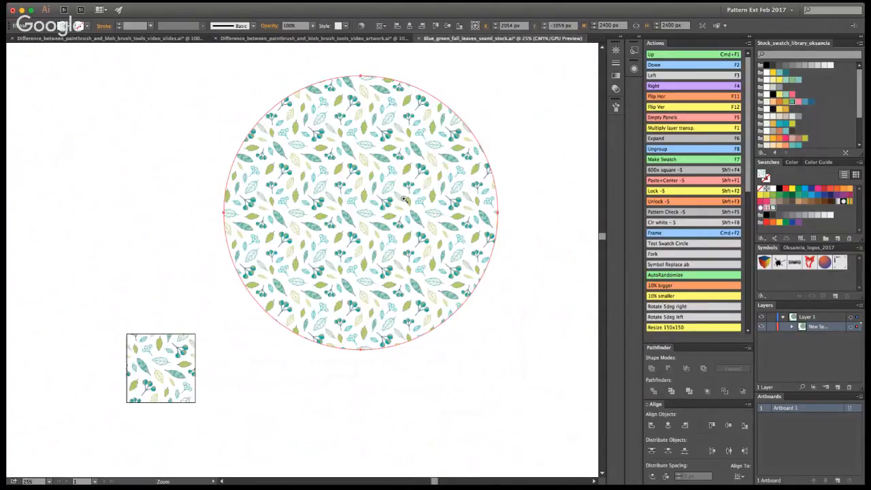
left_click(328, 233)
left_click(317, 225)
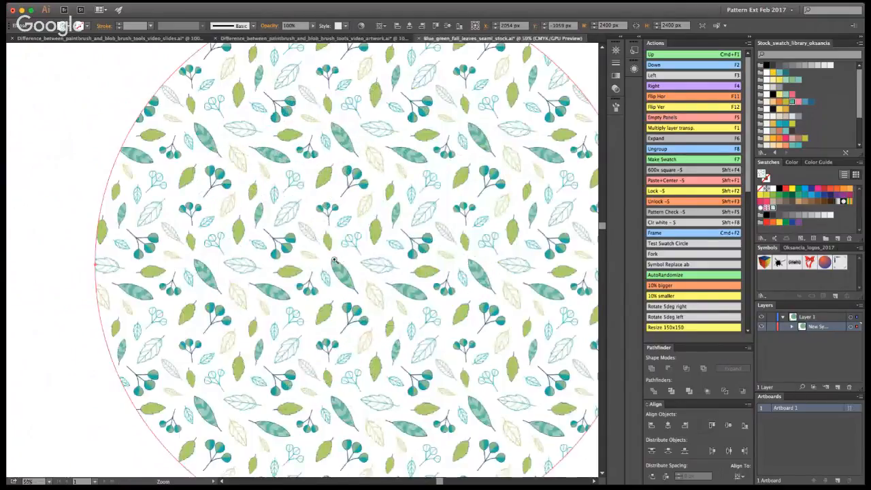
left_click(334, 260)
left_click(326, 266)
left_click(291, 277, "alt")
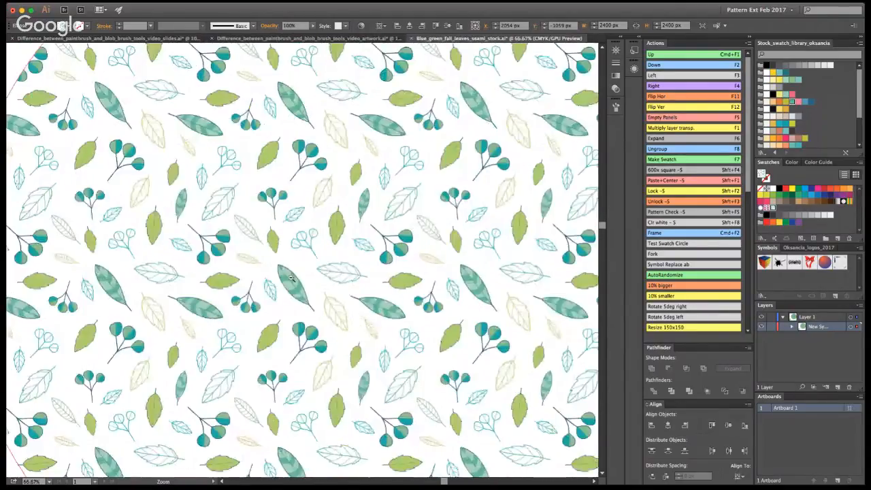
left_click(290, 276, "alt")
left_click(292, 279, "alt")
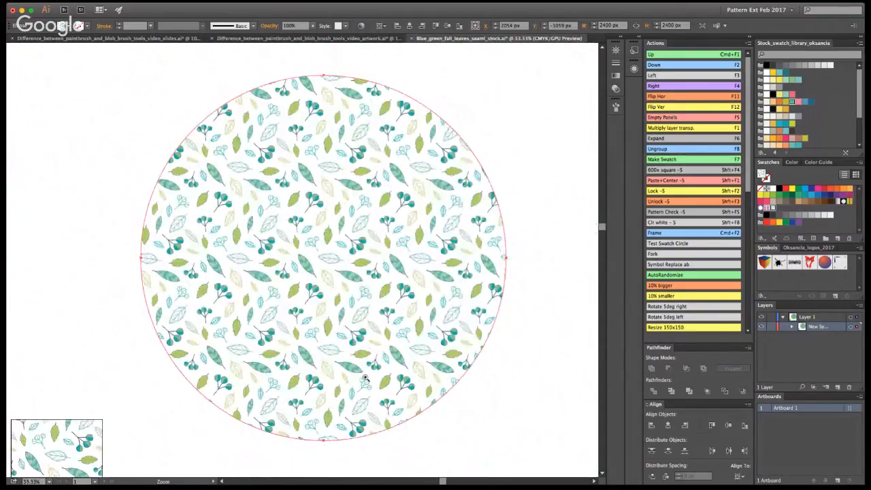
left_click(326, 306)
left_click(312, 259)
left_click(301, 222)
left_click(349, 219)
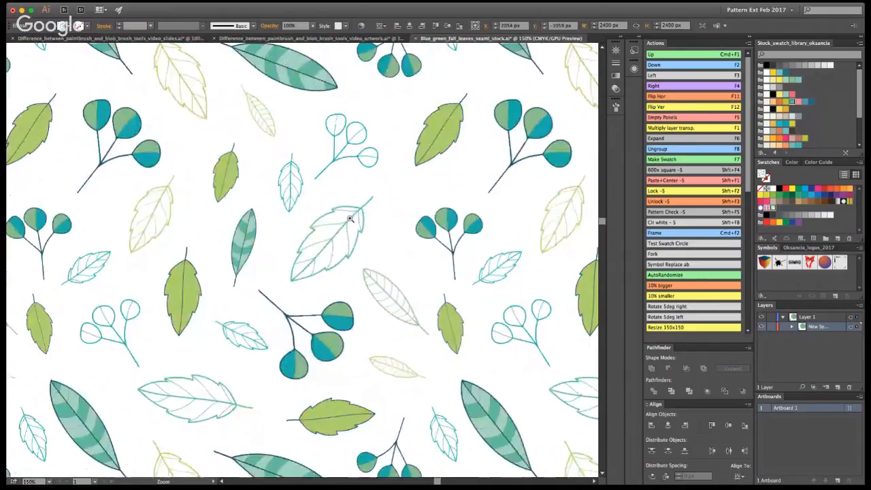
key("space")
left_click_drag(350, 468, 353, 278)
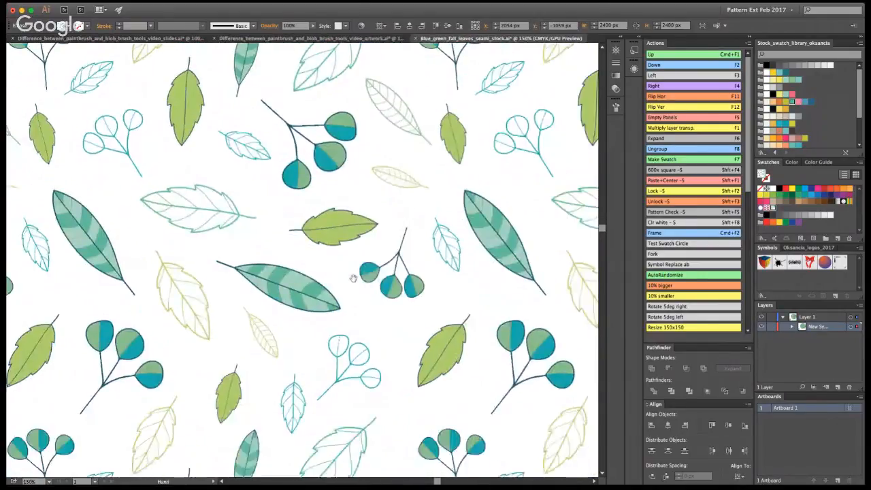
left_click_drag(486, 279, 344, 286)
left_click_drag(510, 273, 344, 306)
left_click_drag(457, 188, 345, 334)
left_click_drag(417, 197, 408, 370)
left_click_drag(342, 243, 404, 369)
left_click_drag(173, 247, 421, 391)
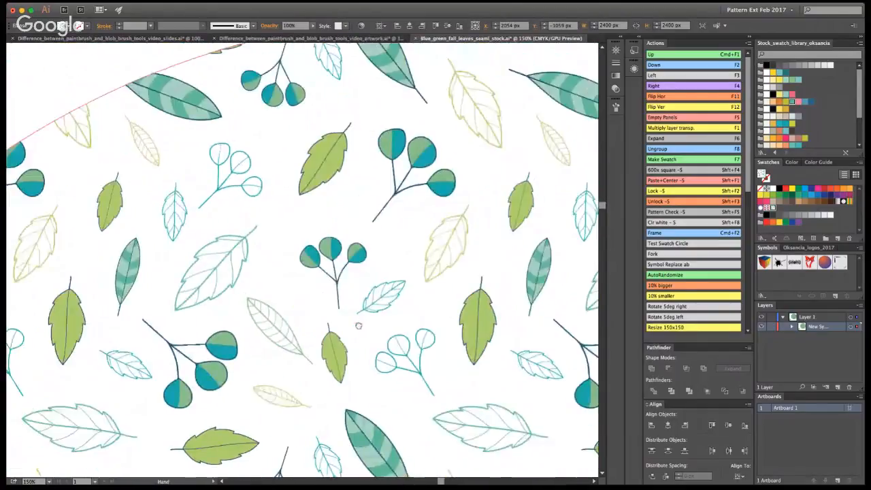
left_click_drag(359, 414, 361, 209)
key("super+minus")
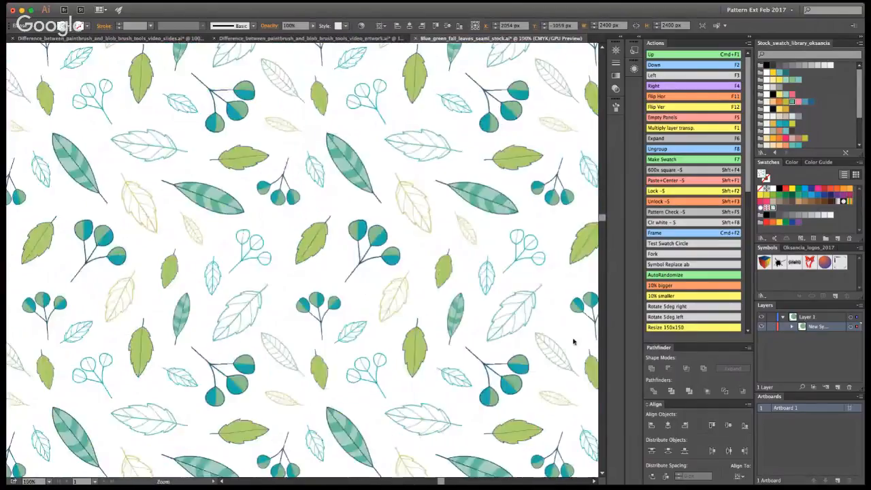
left_click(338, 290, "alt")
left_click(337, 291, "alt")
left_click(337, 291, "alt")
key("v")
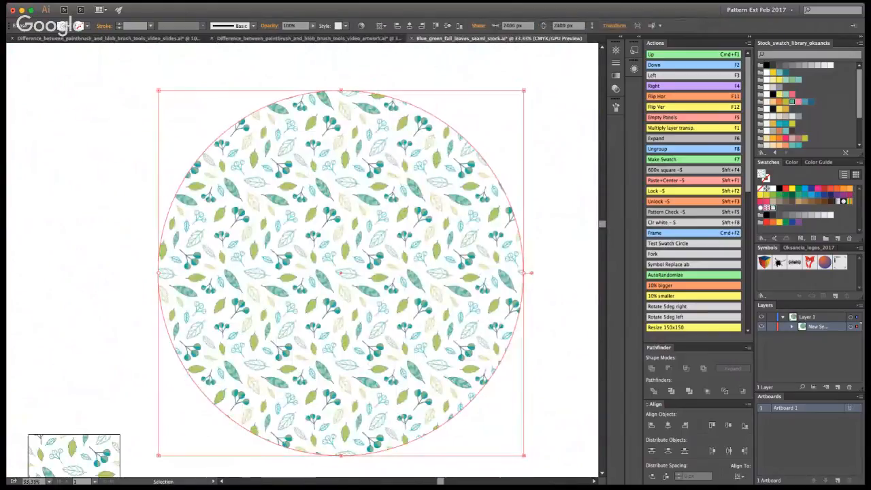
Delete the test circle, show the single tile at 100%, and save the stock document.
double_click(437, 263)
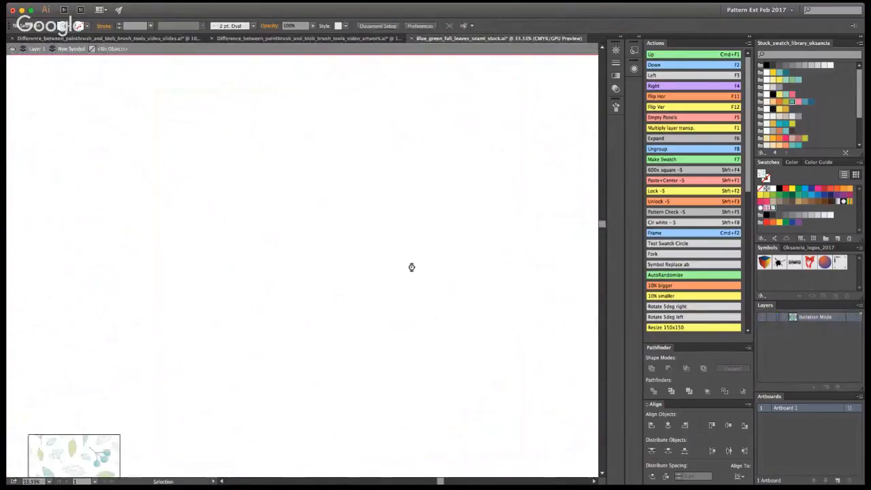
left_click(12, 50)
left_click(12, 49)
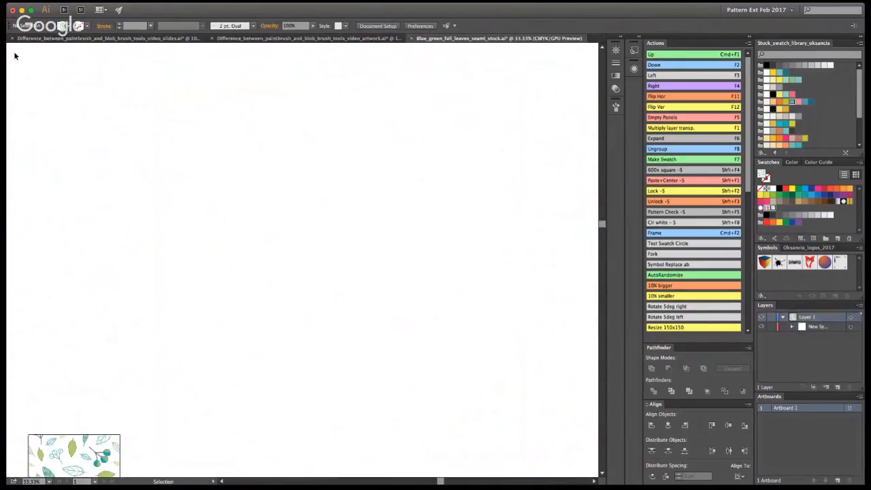
key("super+0")
key("super+1")
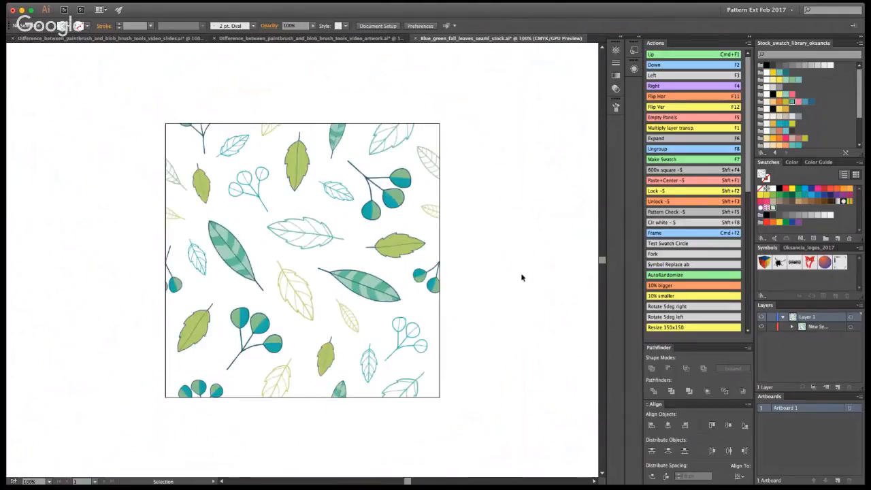
key("a")
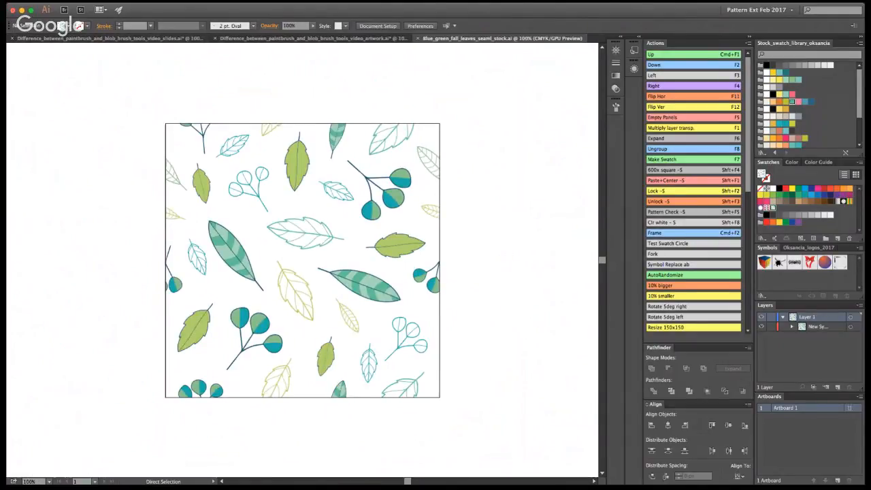
key("v")
Review the open Paintbrush and Blob Brush comparison artwork, the finished stock tile and the tutorial title slide.
left_click(319, 38)
left_click(490, 39)
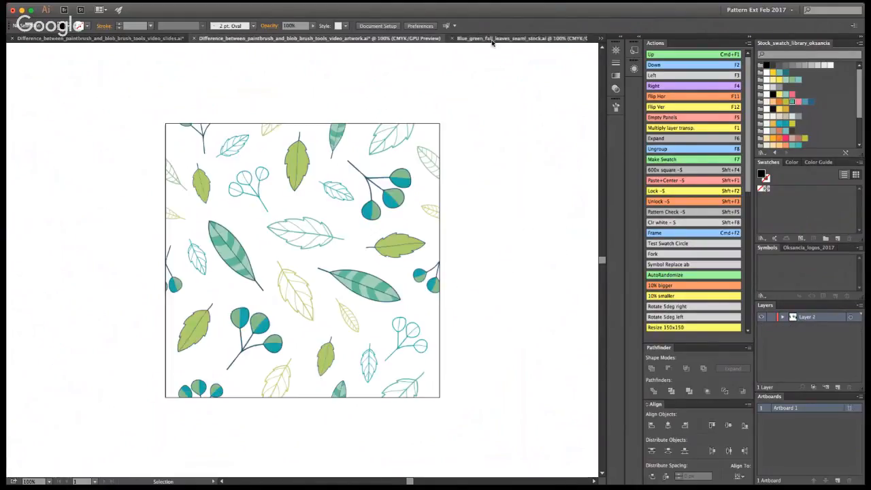
left_click(367, 39)
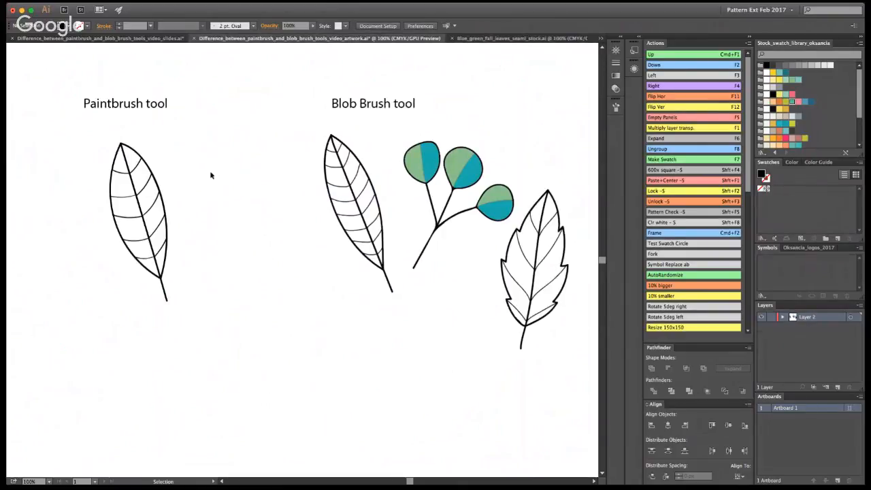
left_click(143, 38)
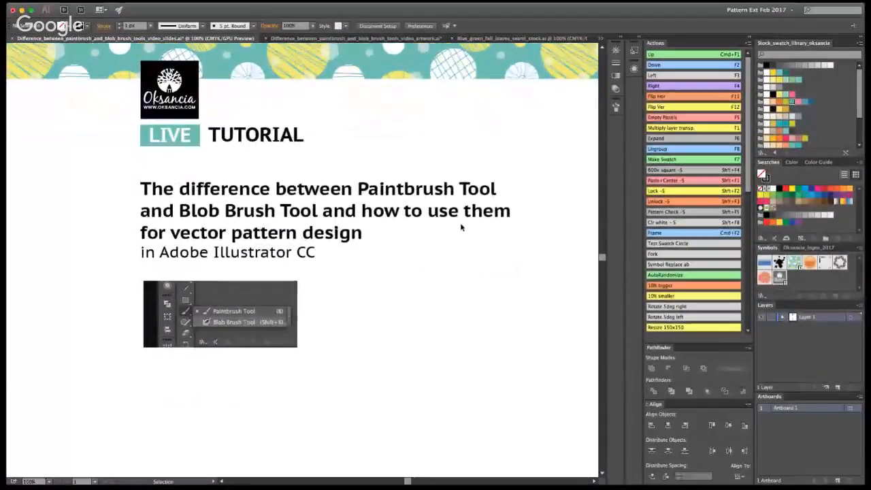
left_click(494, 38)
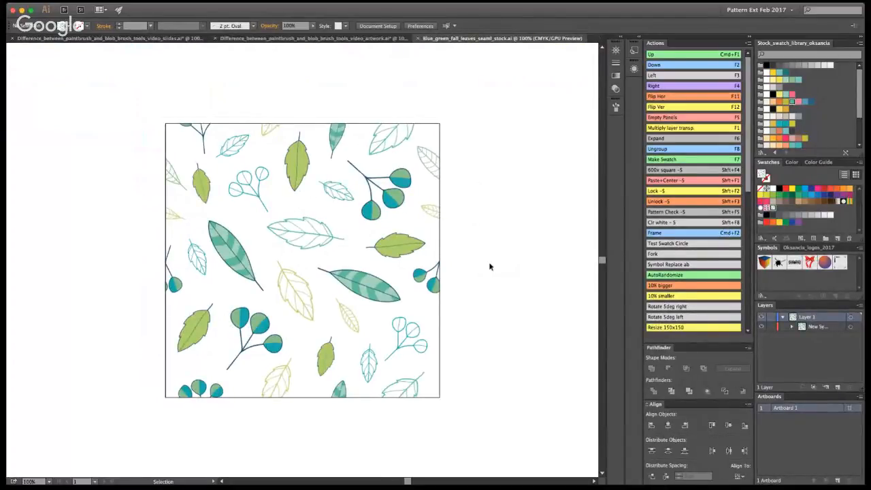
left_click(68, 38)
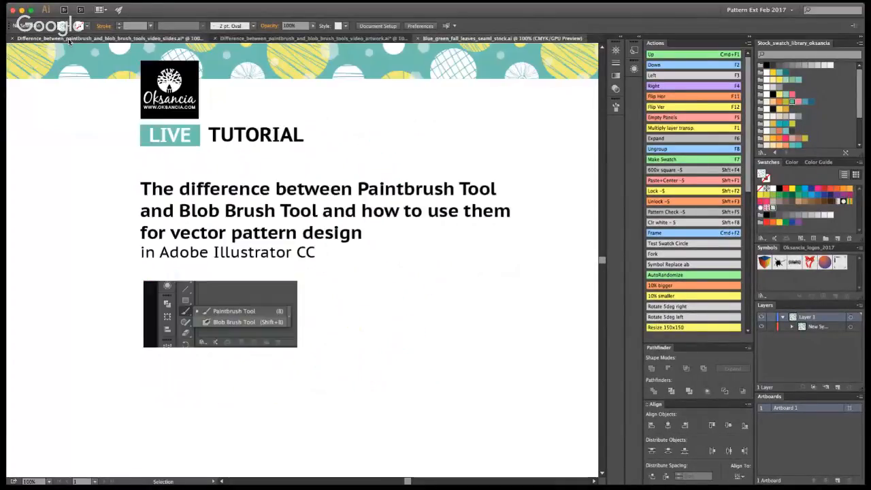
Review the workbook offer and closing thank-you slides in the tutorial slides document, and look over the finished leaf and berry stock tile.
scroll(479, 242, "down", 10)
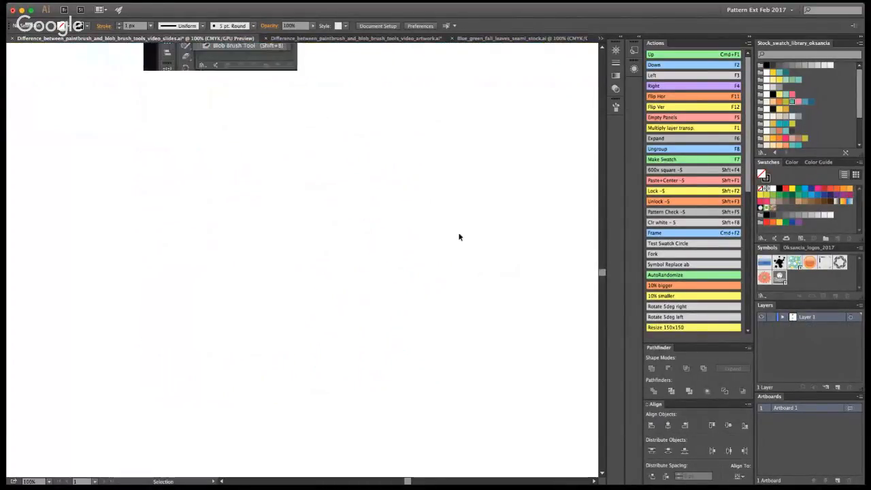
scroll(459, 237, "down", 10)
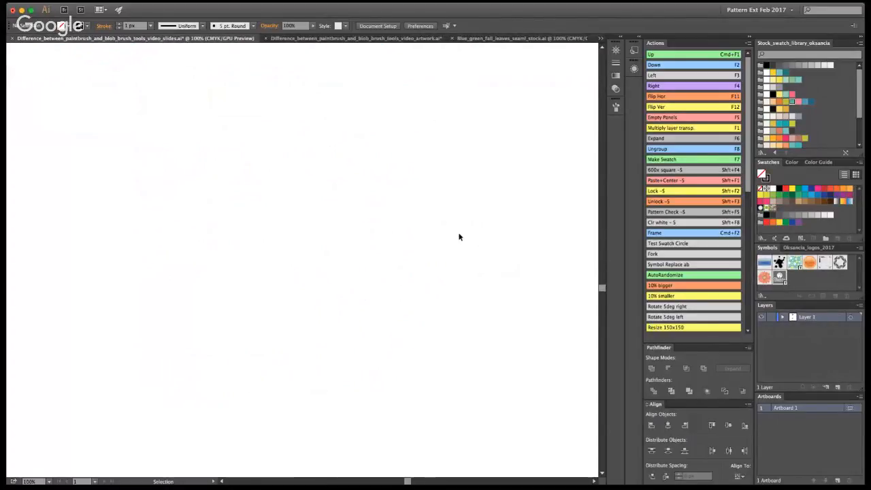
scroll(459, 236, "down", 5)
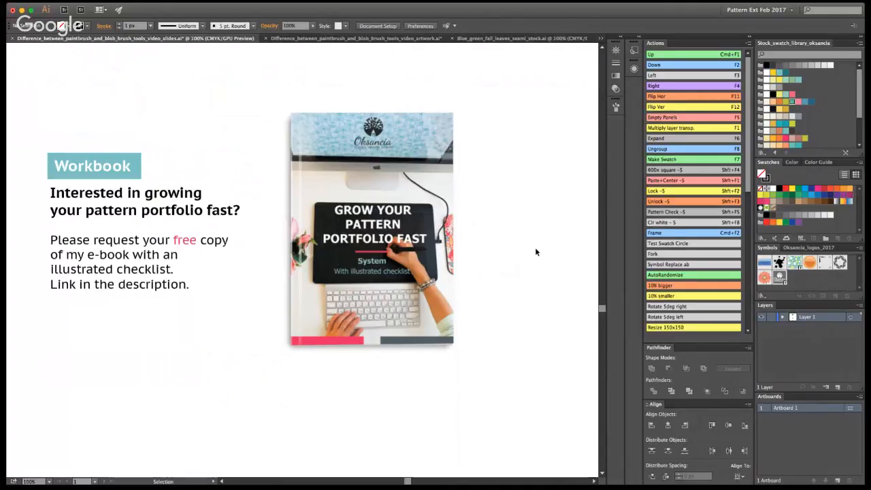
left_click(516, 38)
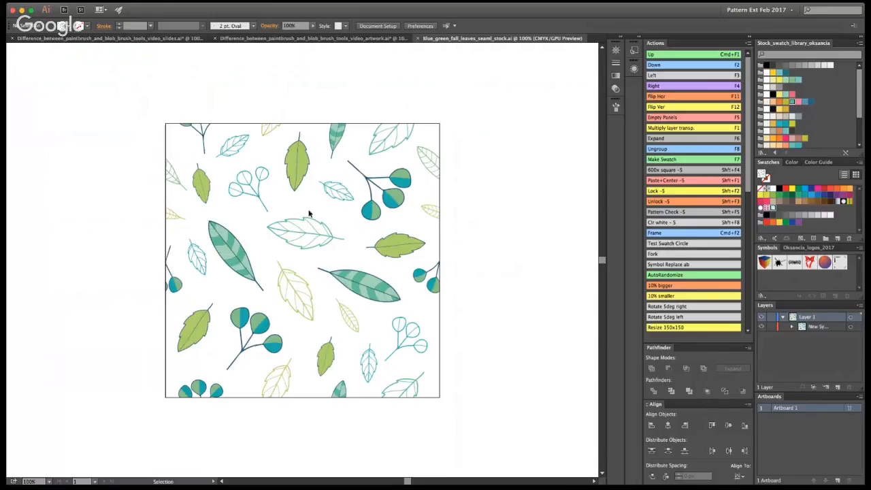
left_click(79, 39)
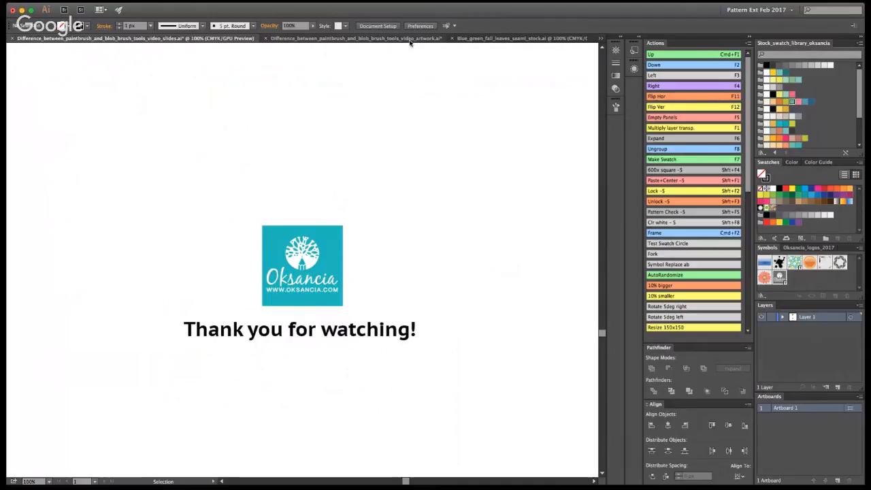
left_click(489, 39)
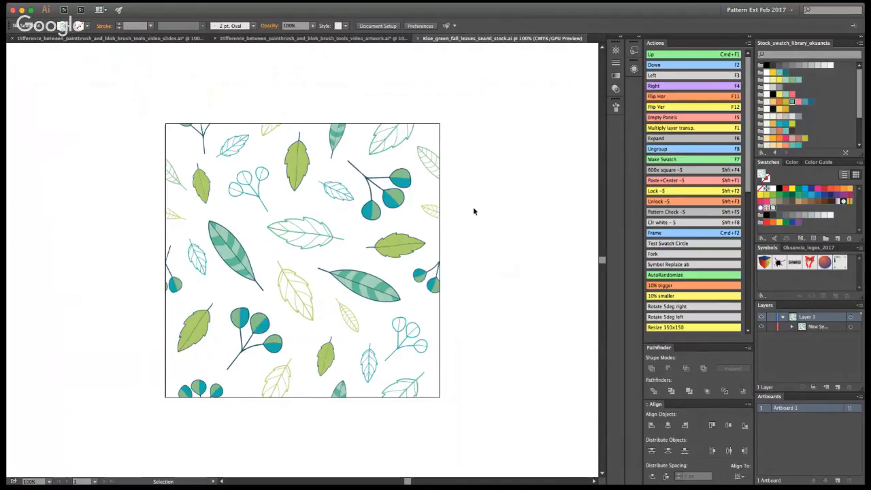
scroll(473, 211, "down", 1)
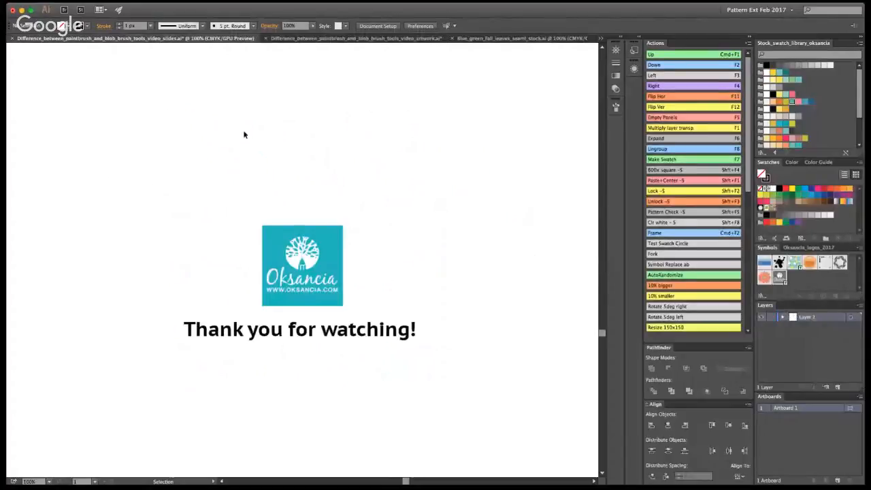
scroll(317, 244, "up", 10)
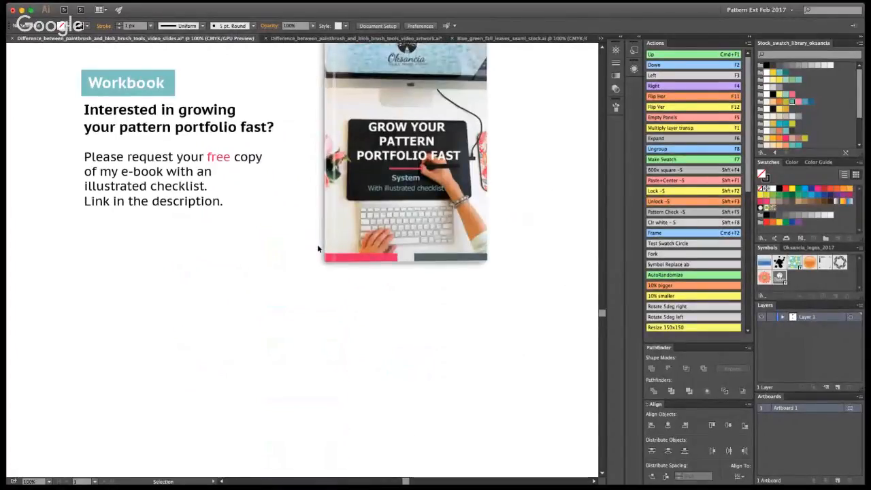
scroll(317, 244, "up", 3)
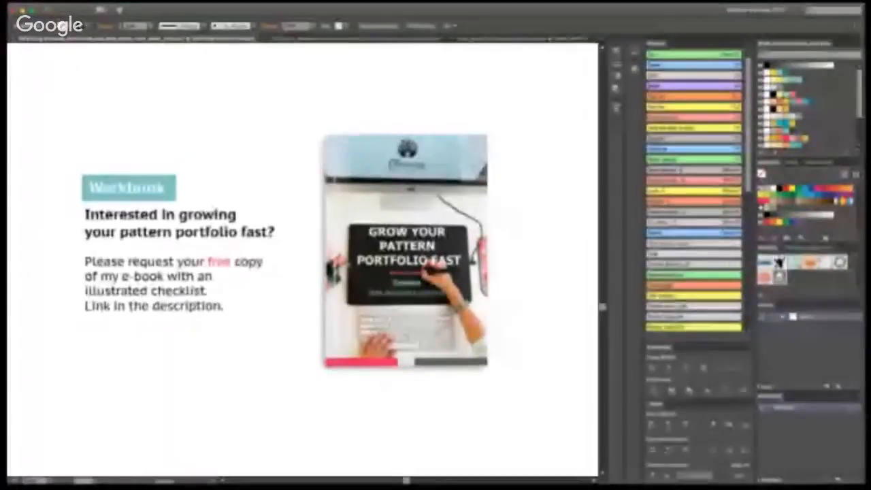